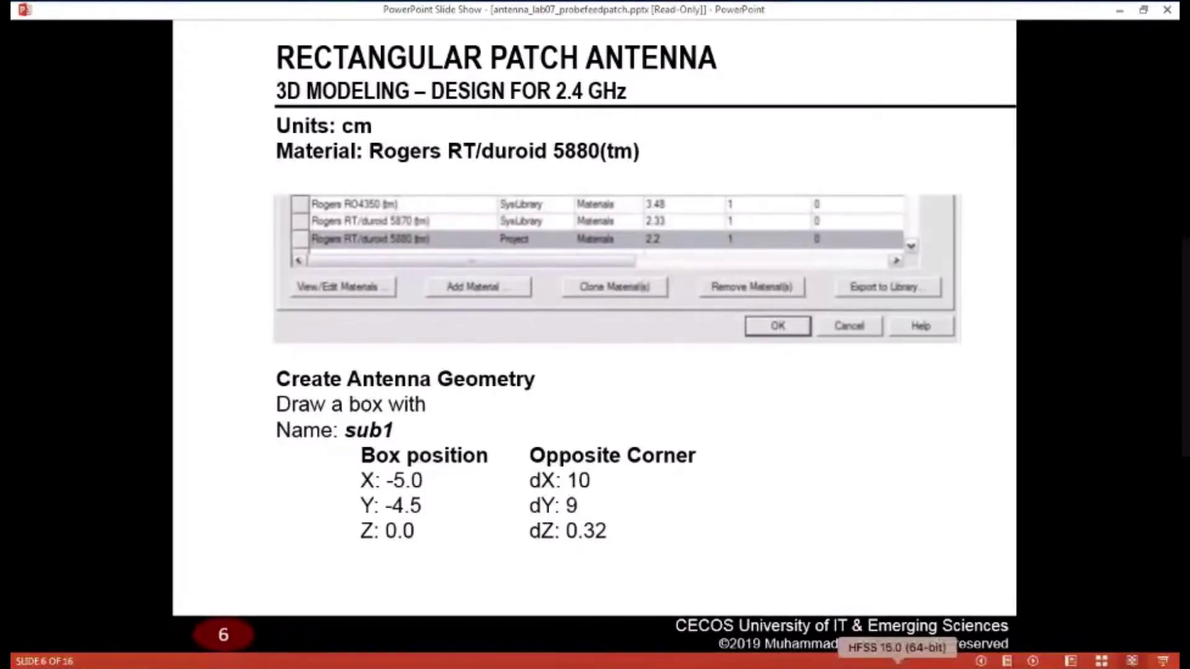
- Switch to ANSYS HFSS and clear the global messages
left_click(897, 662)
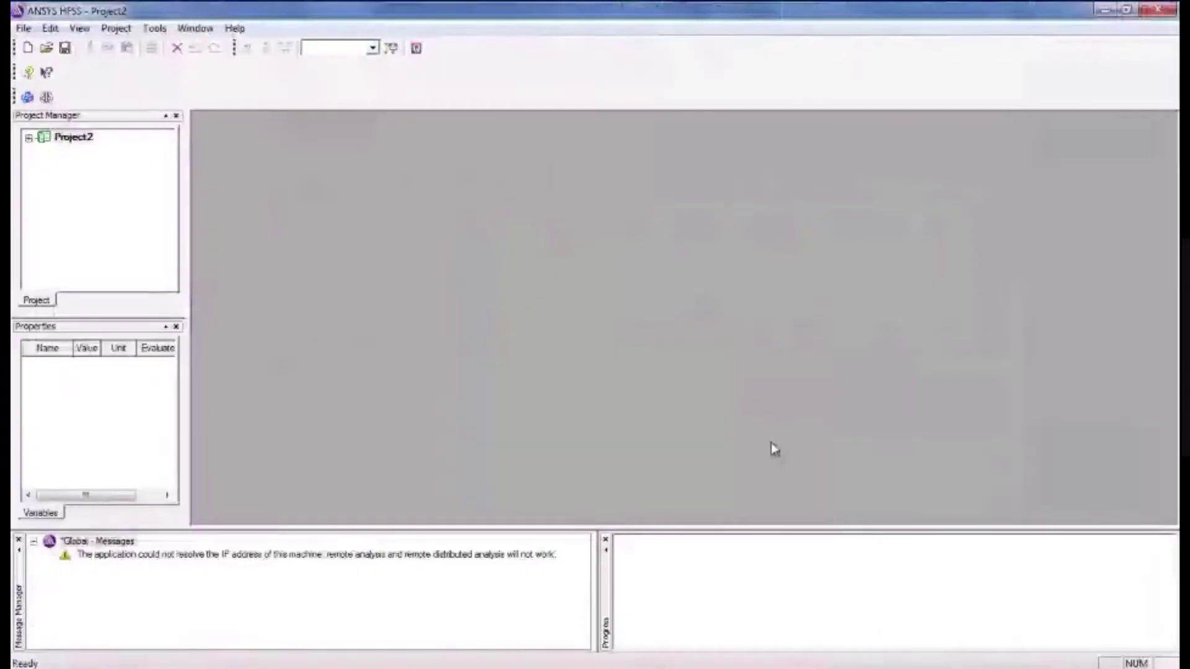
left_click(341, 584)
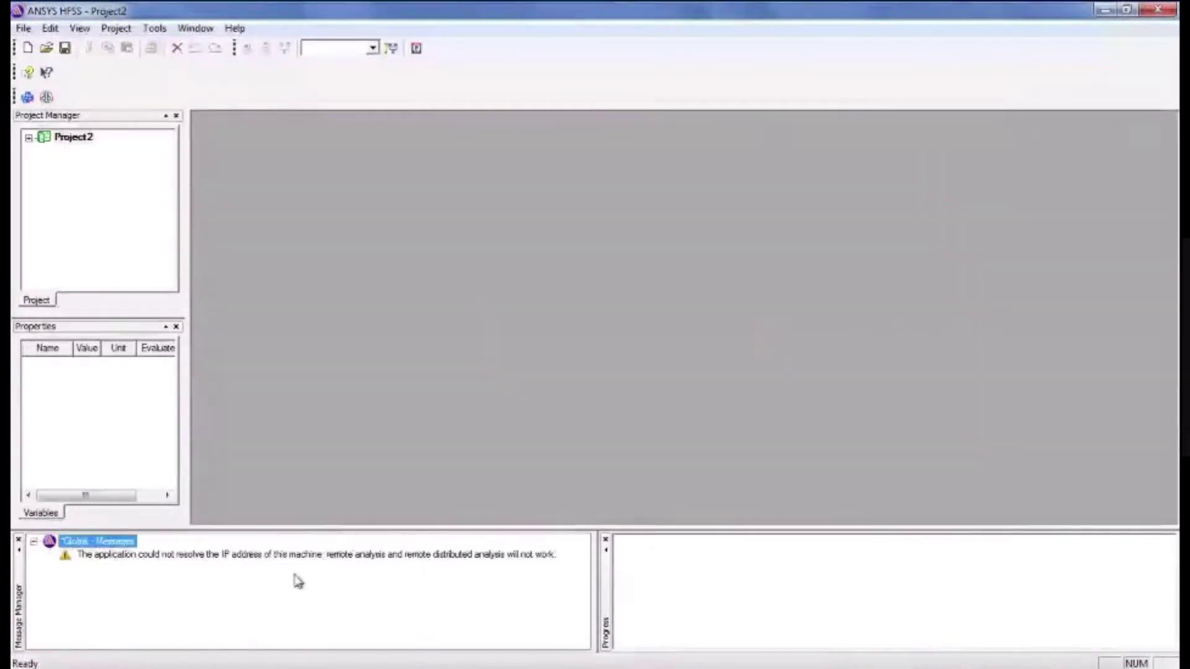
right_click(264, 545)
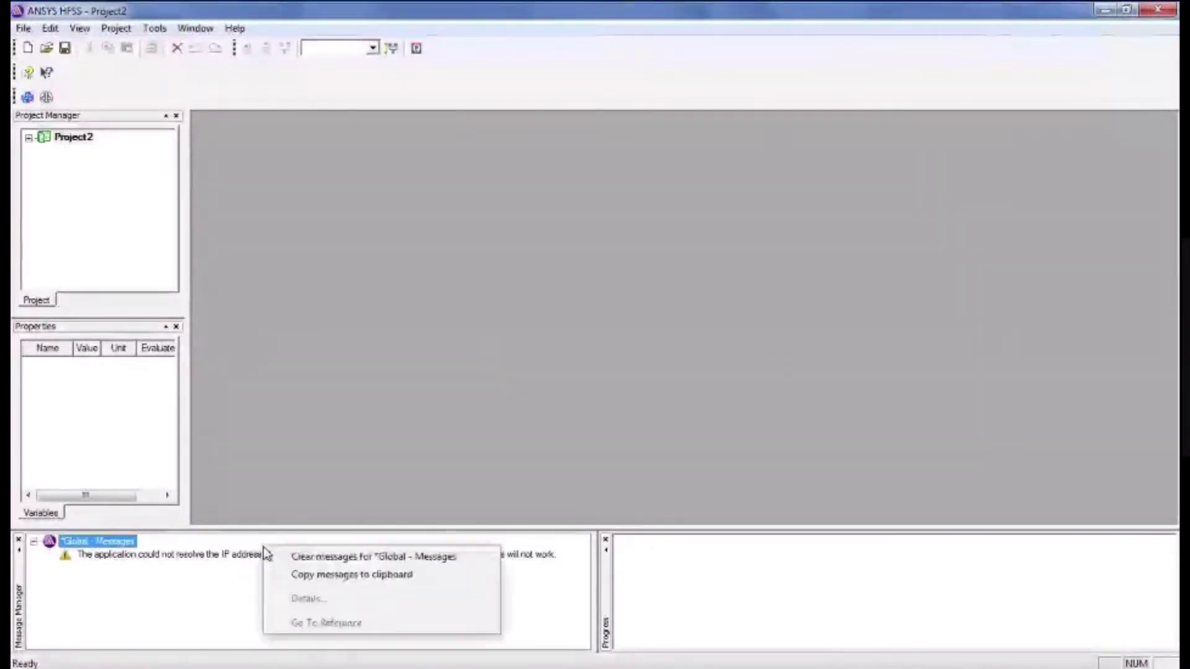
left_click(299, 558)
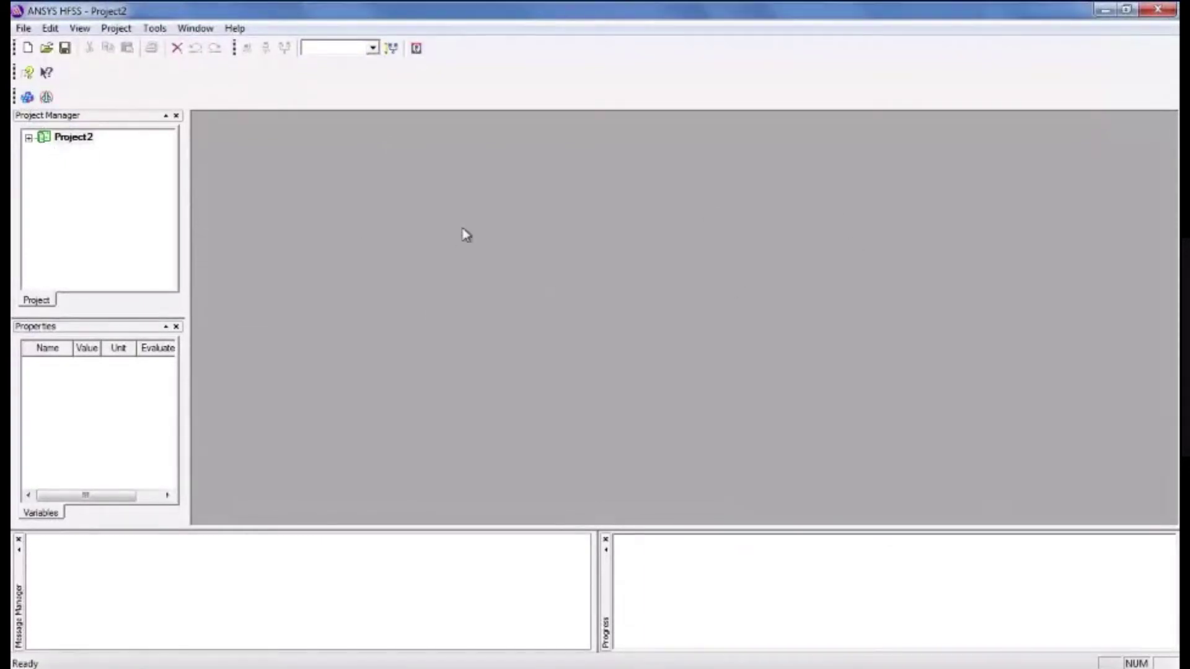
- Insert a new HFSS design into Project2 and check the required model units on the lab slide
left_click(25, 97)
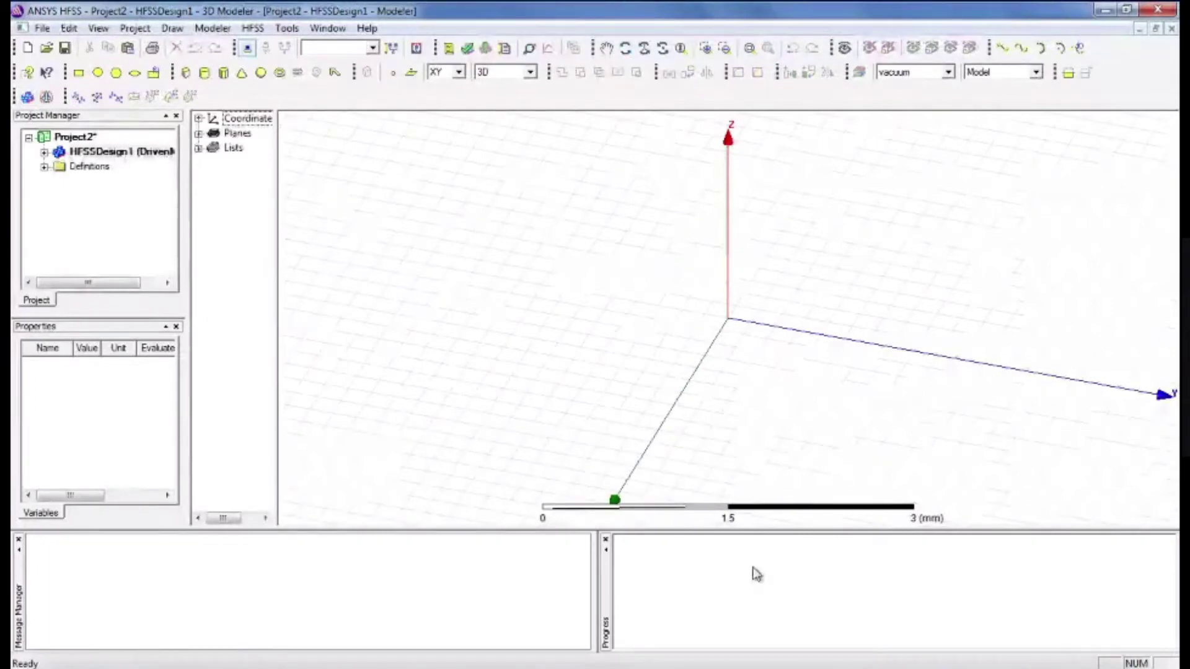
key("alt+Tab")
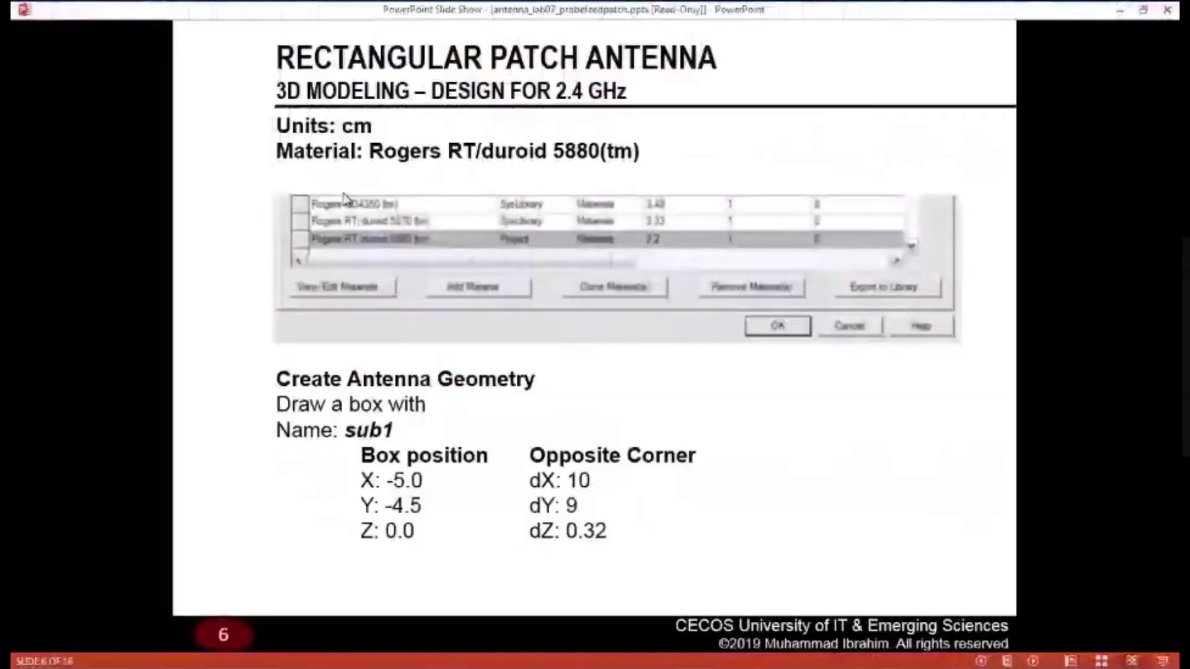
key("alt+Tab")
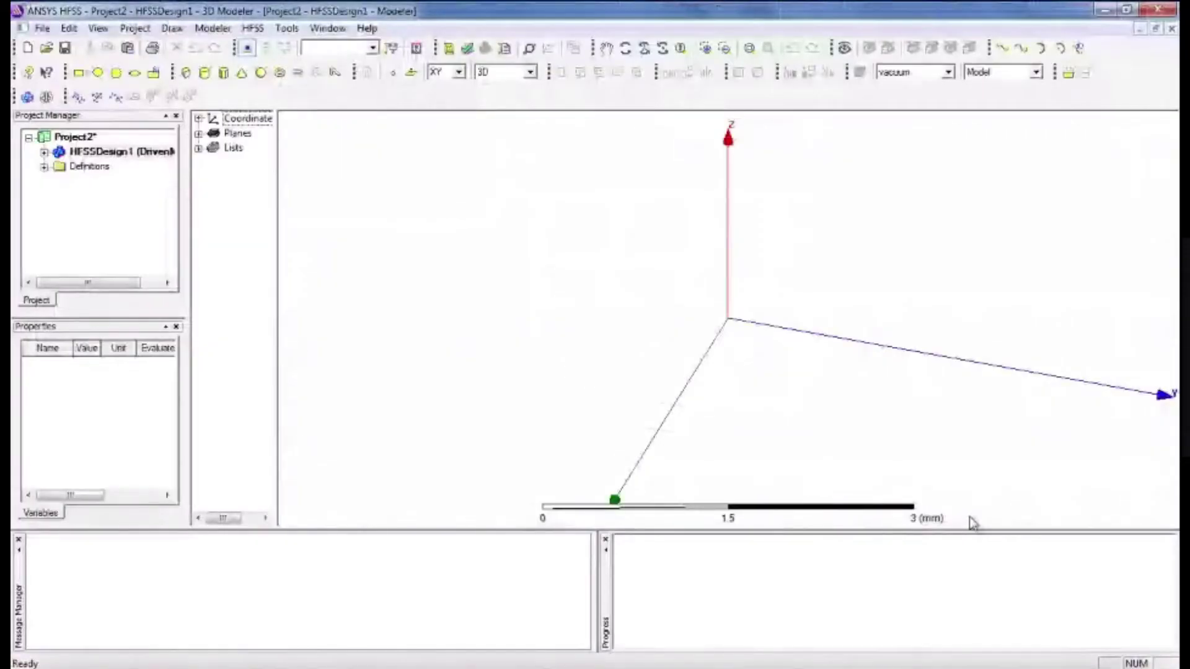
- Set the model units to cm without rescaling
left_click(209, 29)
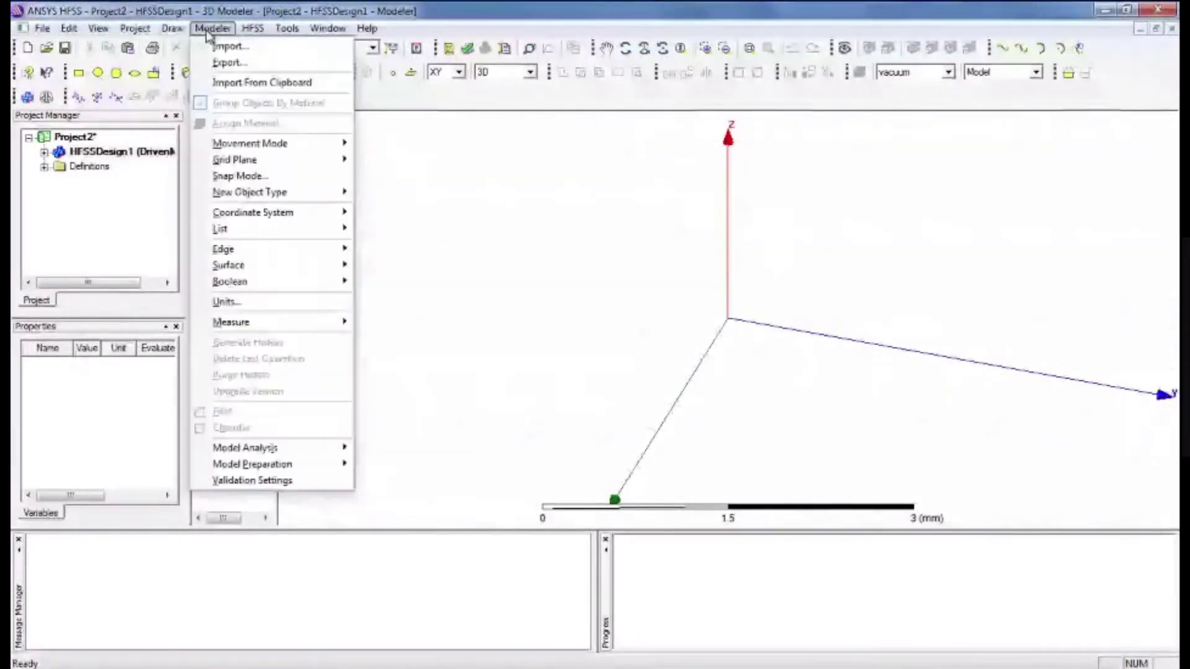
left_click(265, 304)
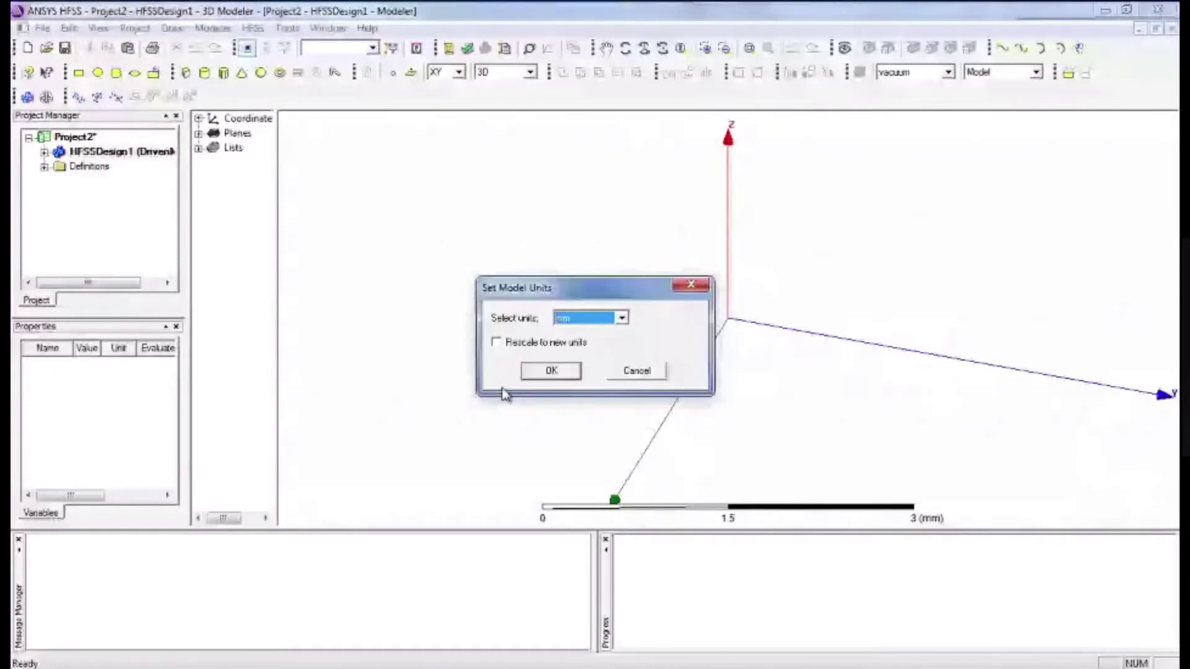
left_click(621, 319)
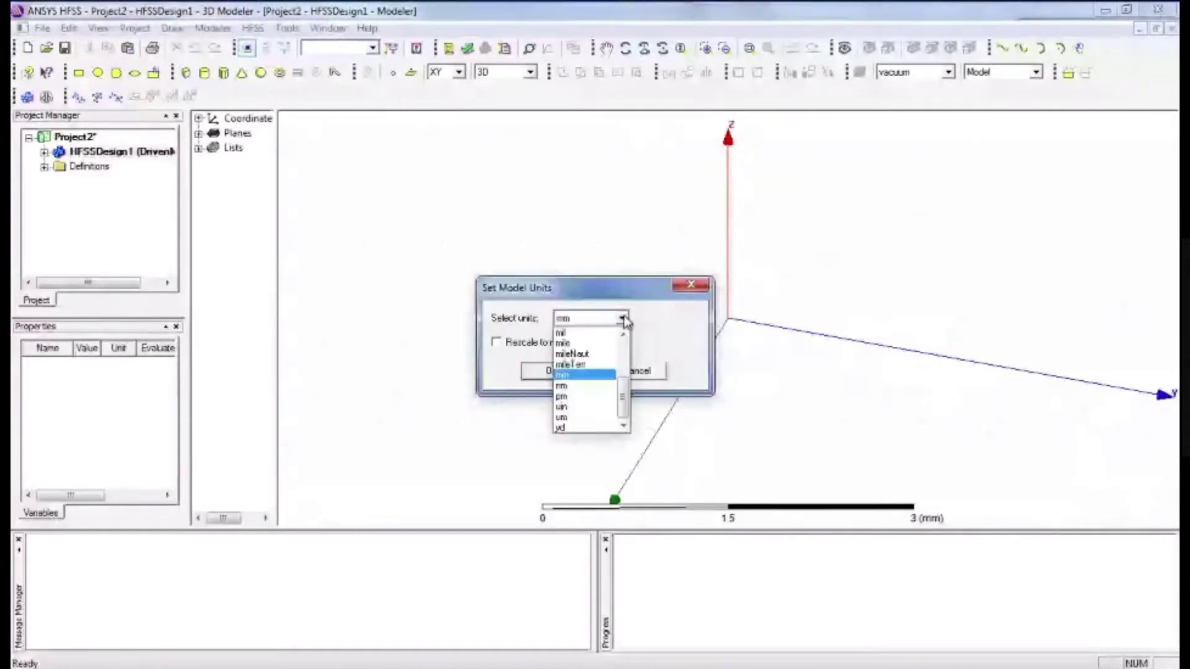
scroll(593, 396, "up", 3)
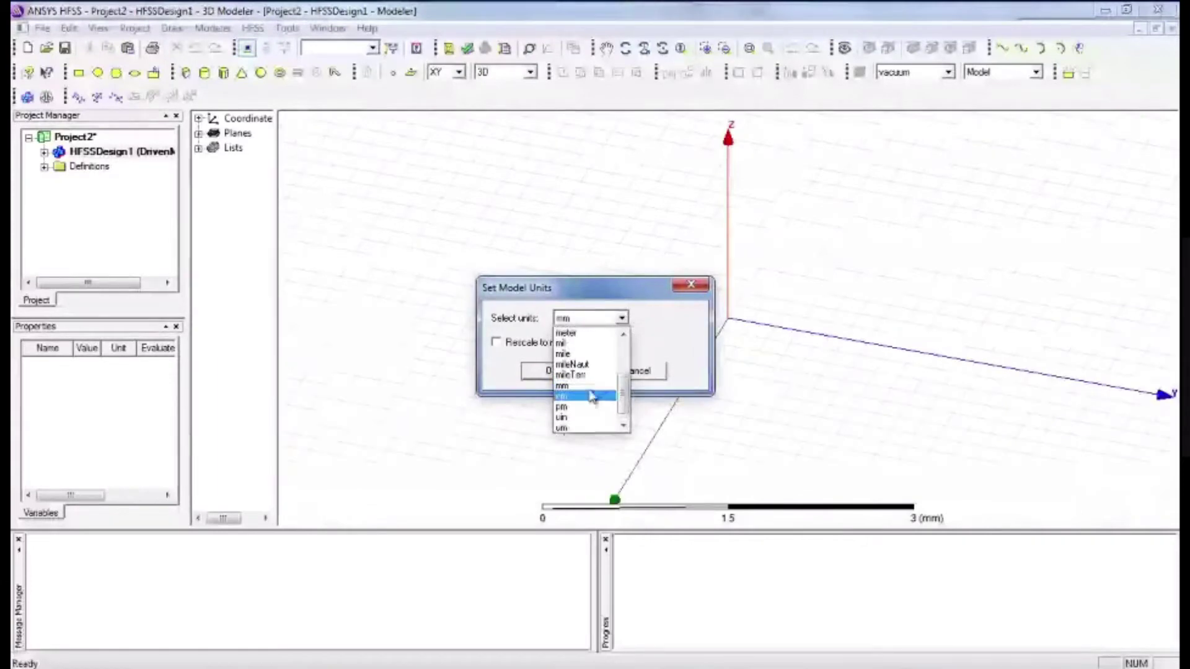
scroll(593, 396, "up", 2)
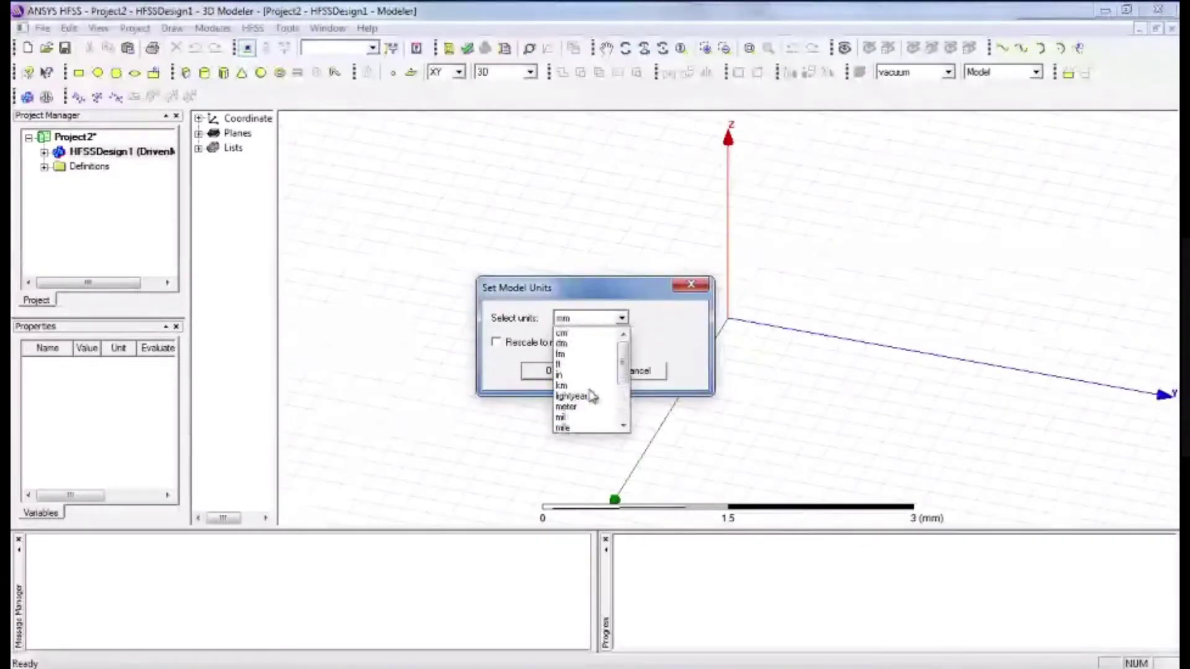
left_click(572, 335)
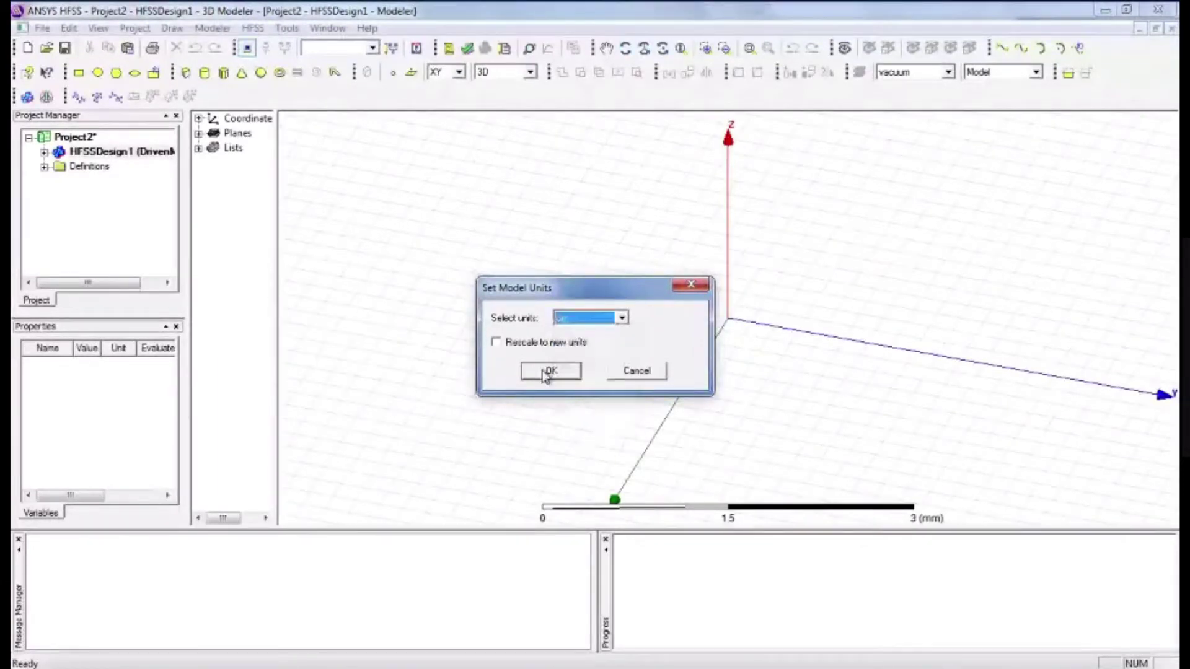
left_click(548, 371)
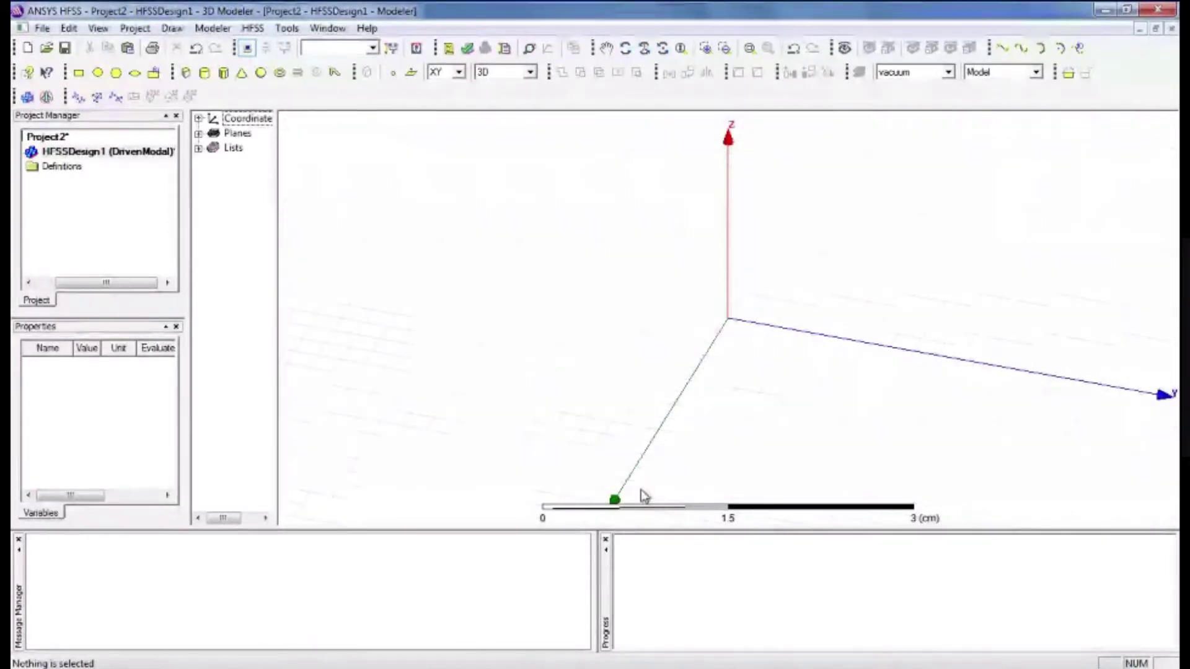
- Draw a box freehand from about (-0.8, -1.2, 0) cm, measuring about 2 by 3.2 by 0.4 cm
key("alt+Tab")
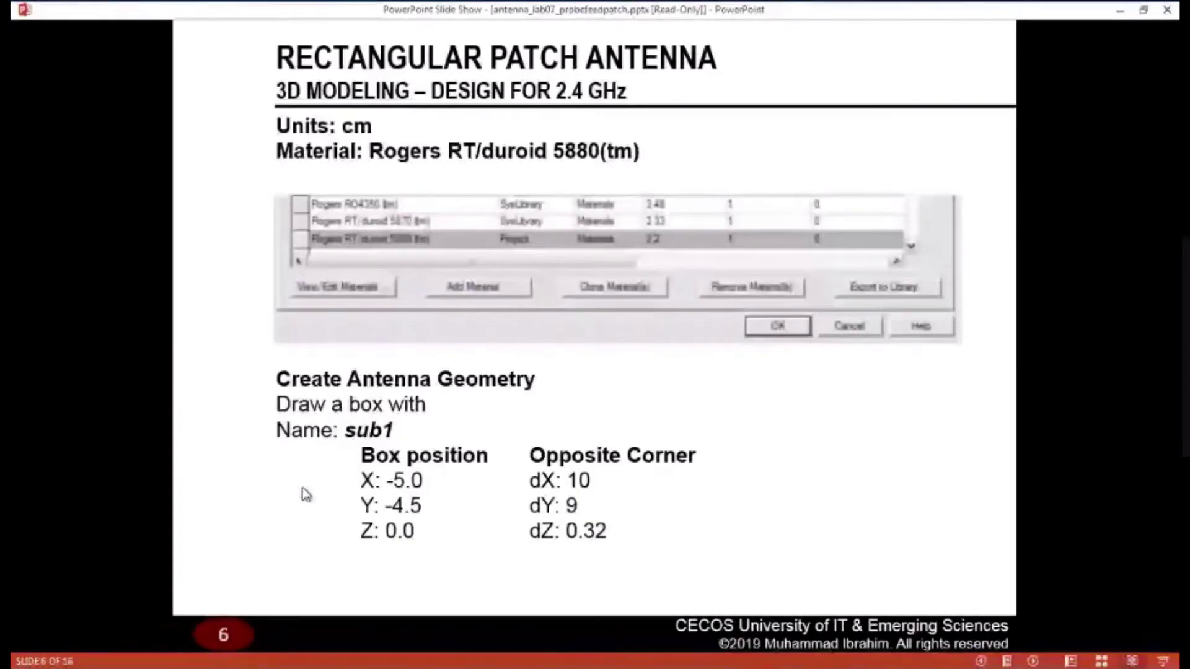
key("alt+Tab")
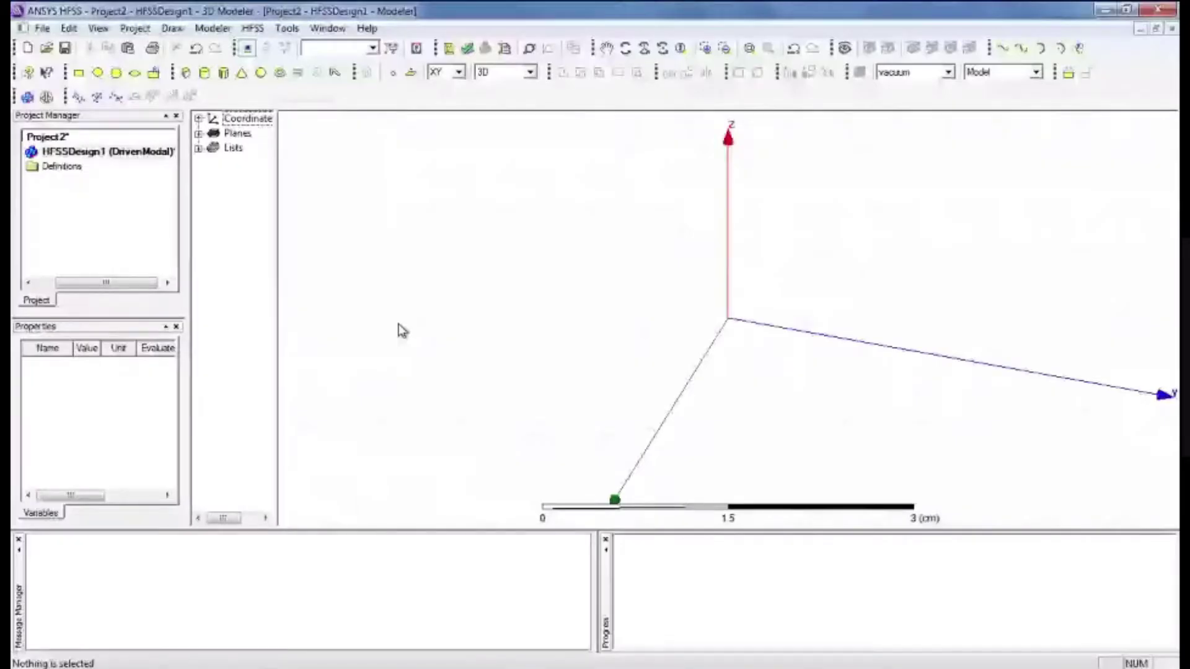
left_click(187, 77)
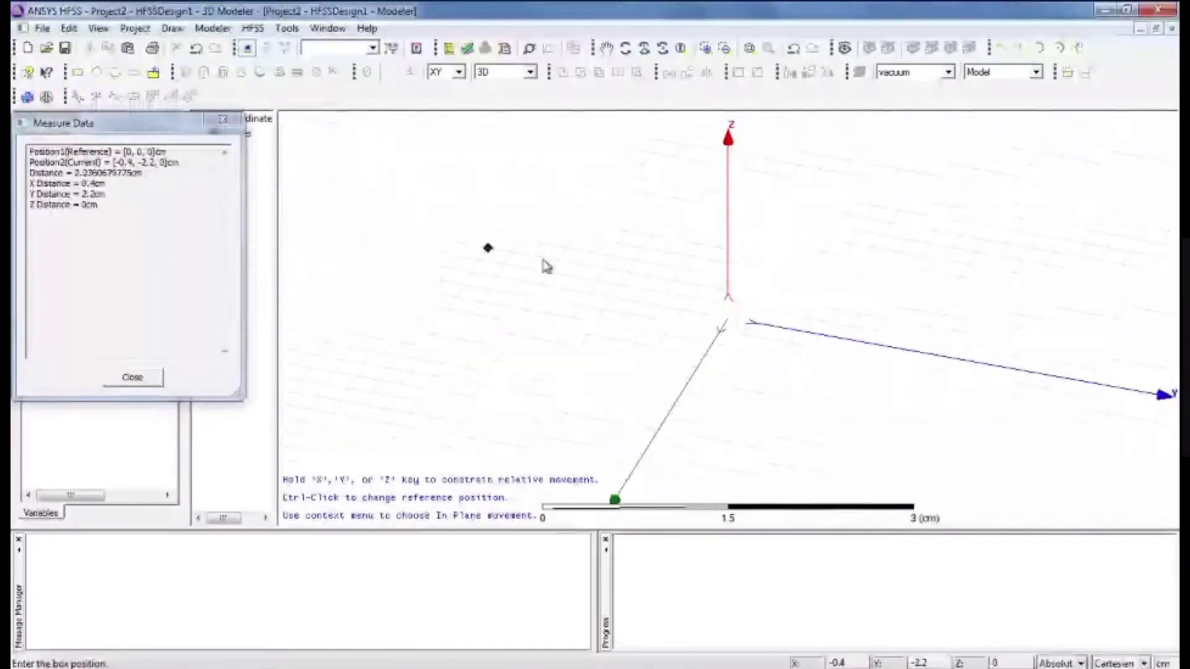
left_click(621, 245)
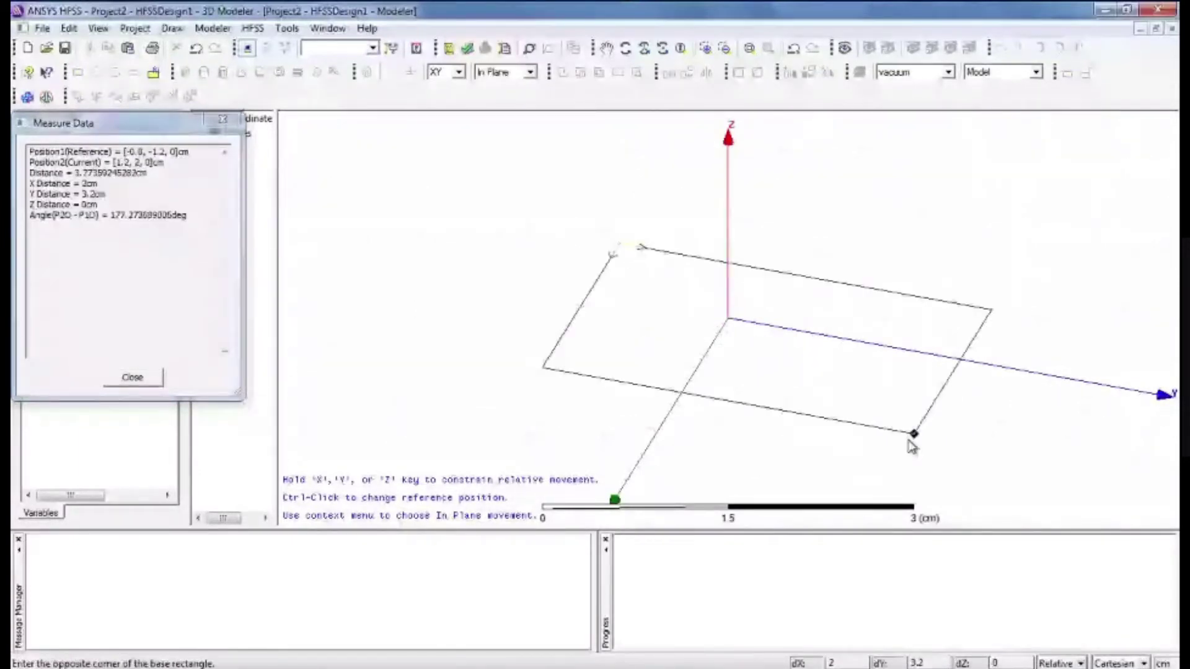
left_click(913, 434)
left_click(906, 413)
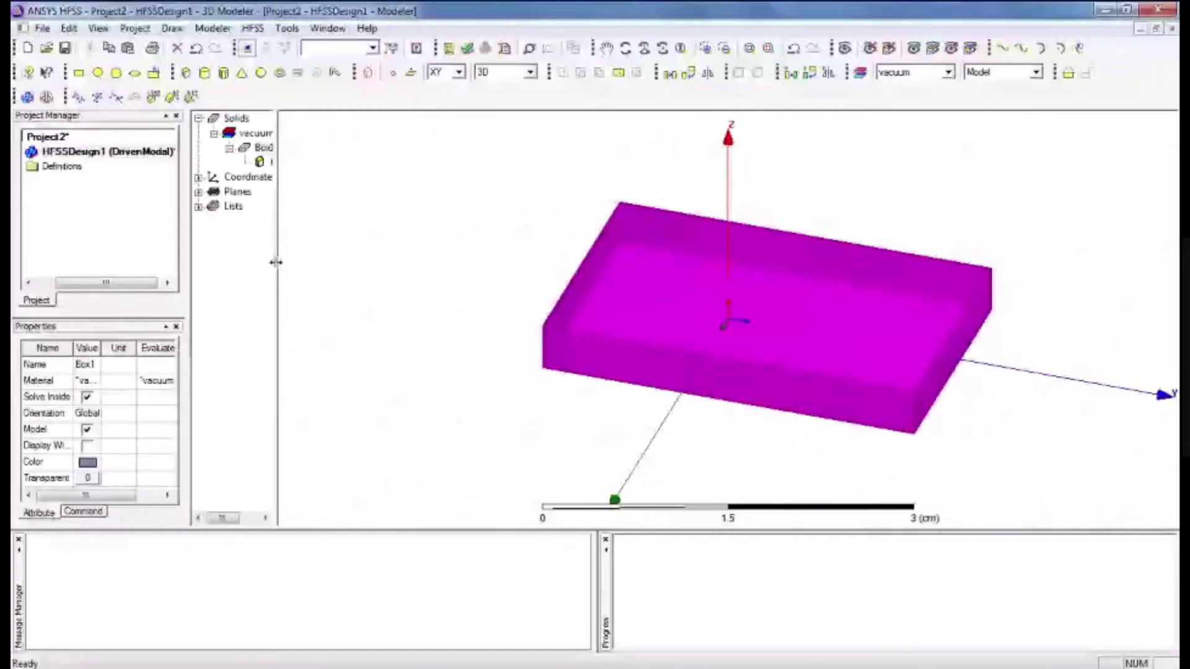
- Widen the model tree and rename the new box as sub in its attributes
left_click_drag(276, 262, 308, 262)
double_click(264, 148)
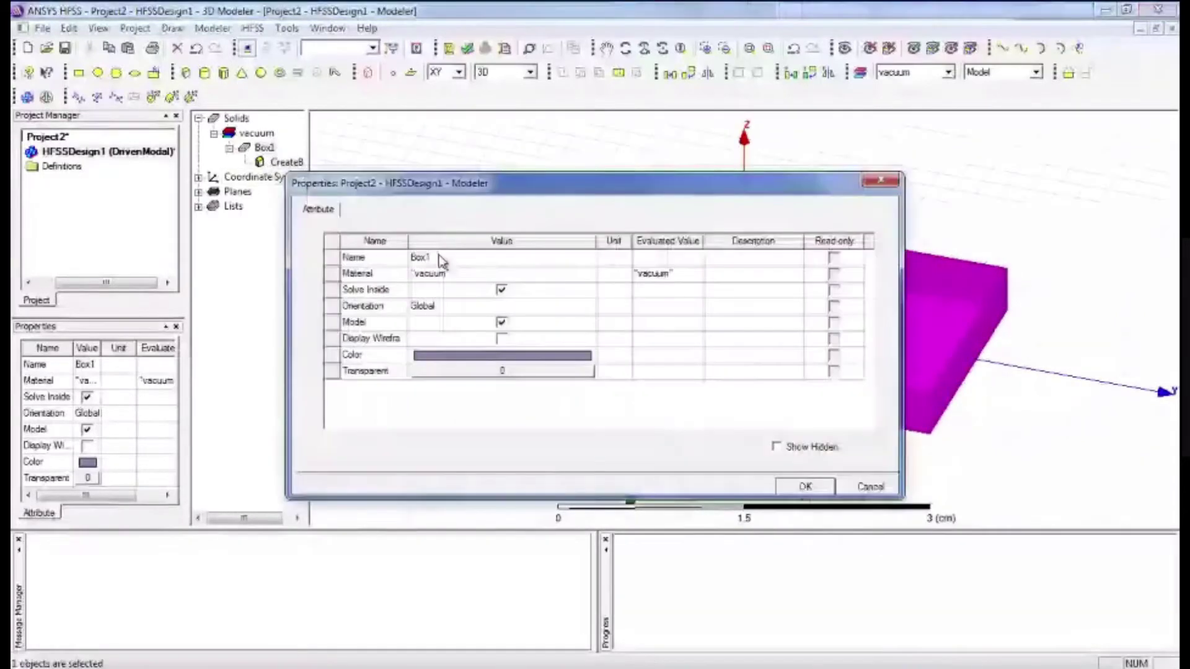
left_click(438, 258)
type("sub")
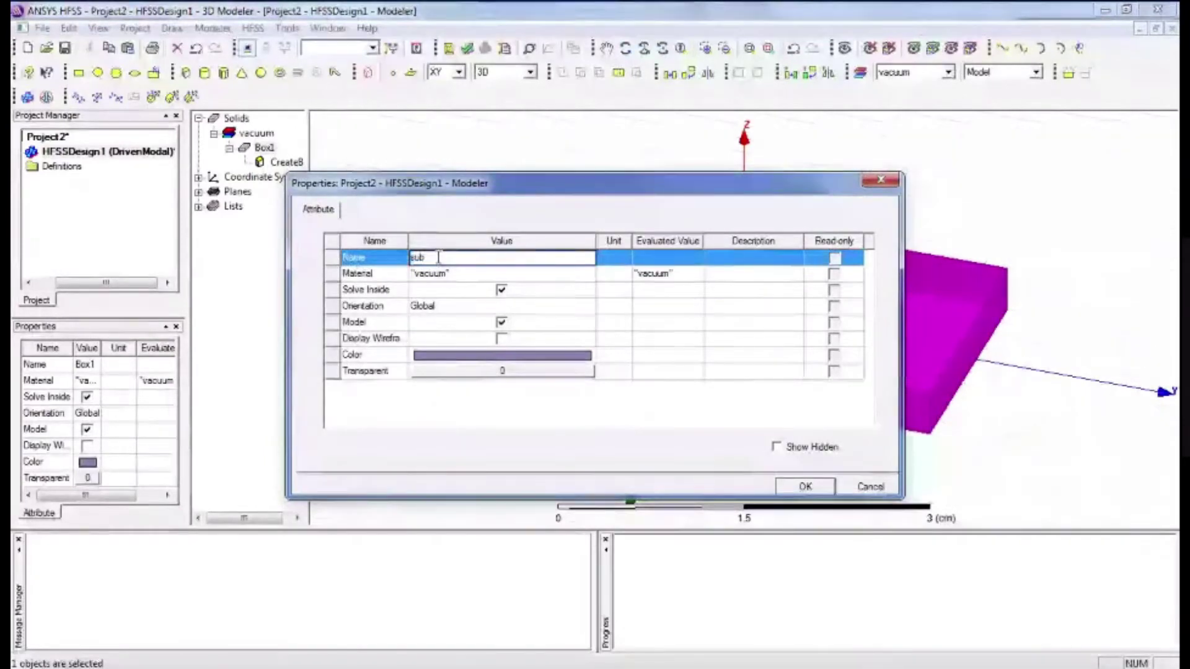
key("Return")
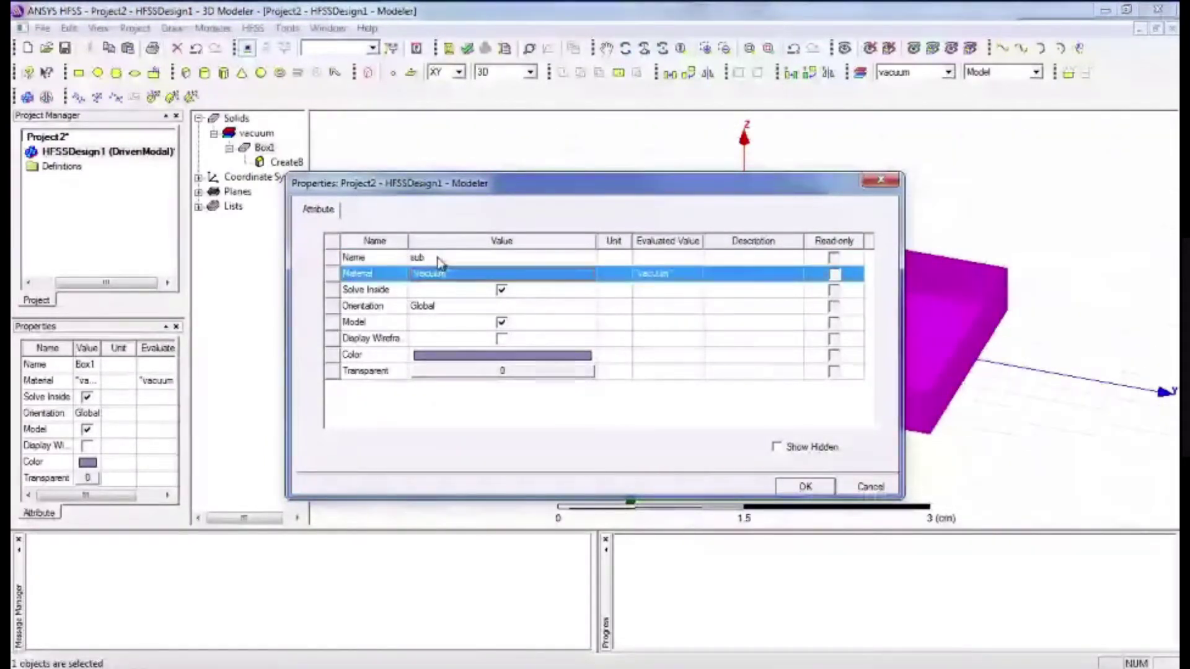
- Assign the material Rogers RT/duroid 5880 (tm) to the box and apply its attributes
key("alt+Tab")
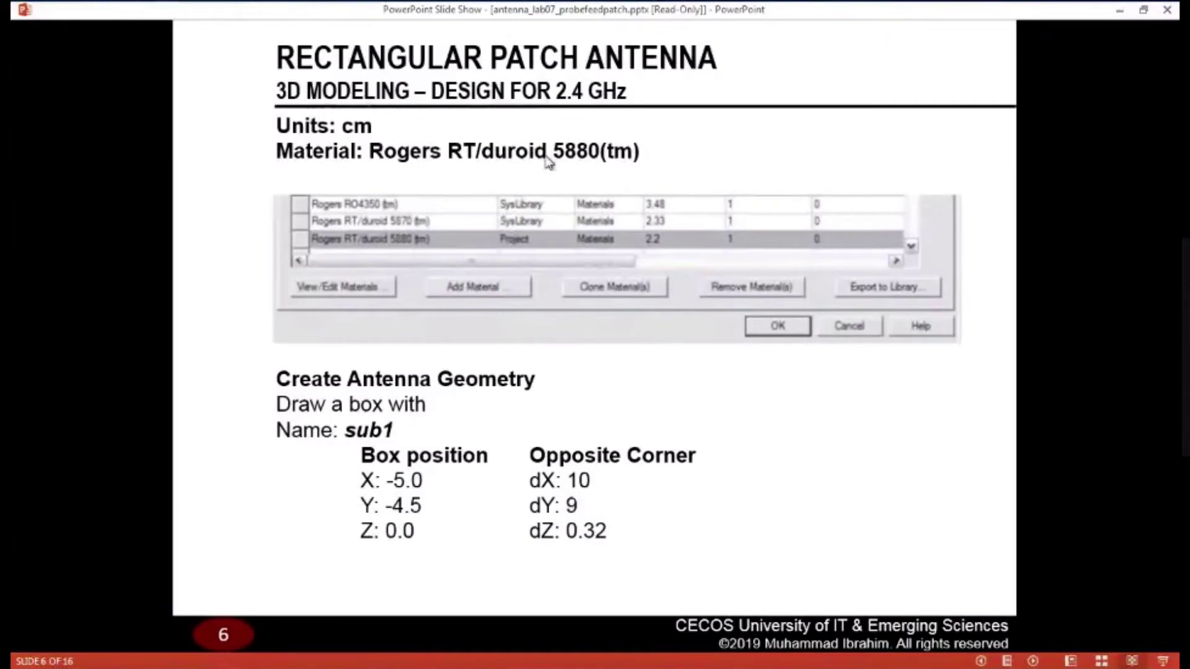
key("alt+Tab")
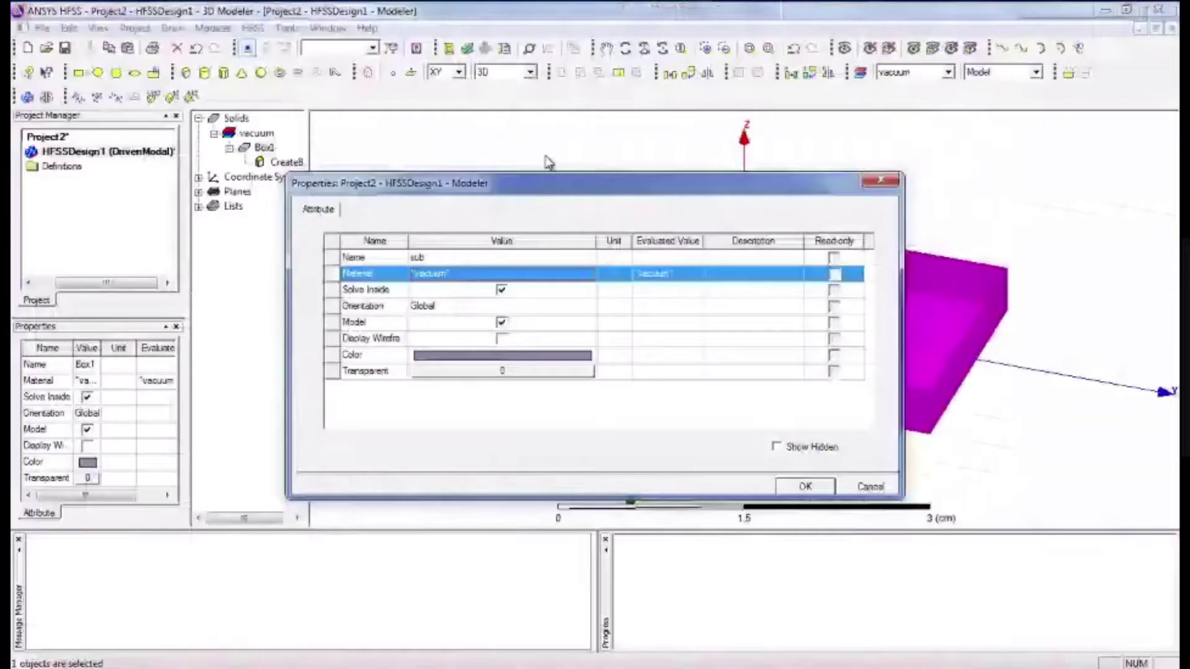
left_click(479, 275)
left_click(479, 276)
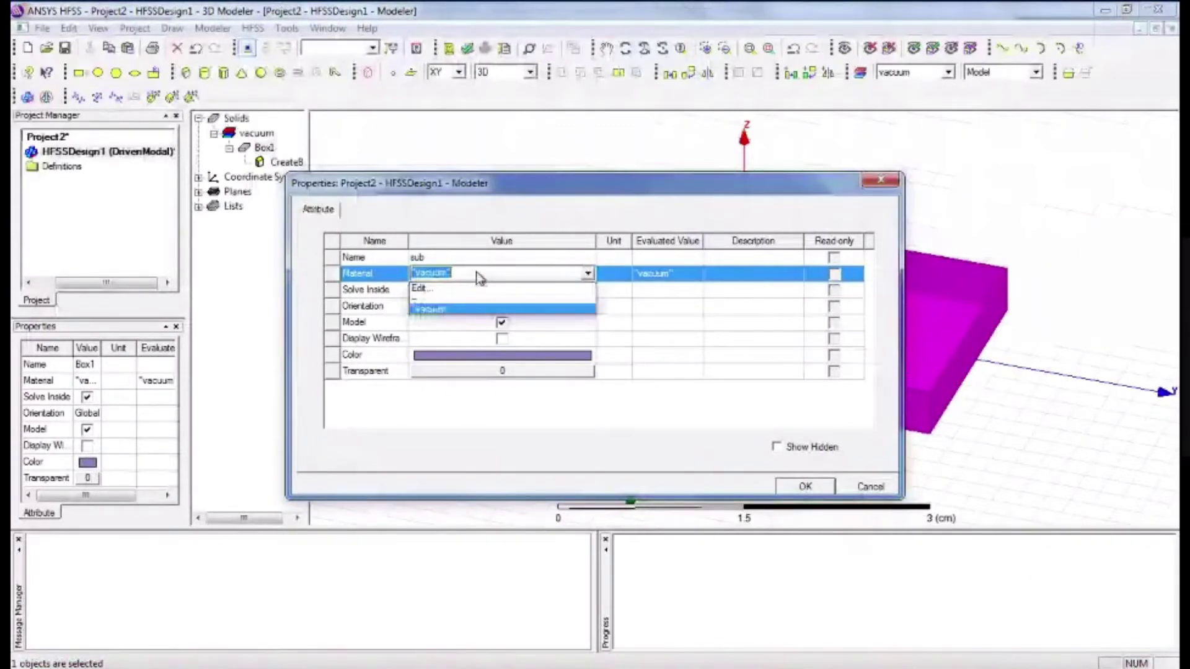
left_click(421, 288)
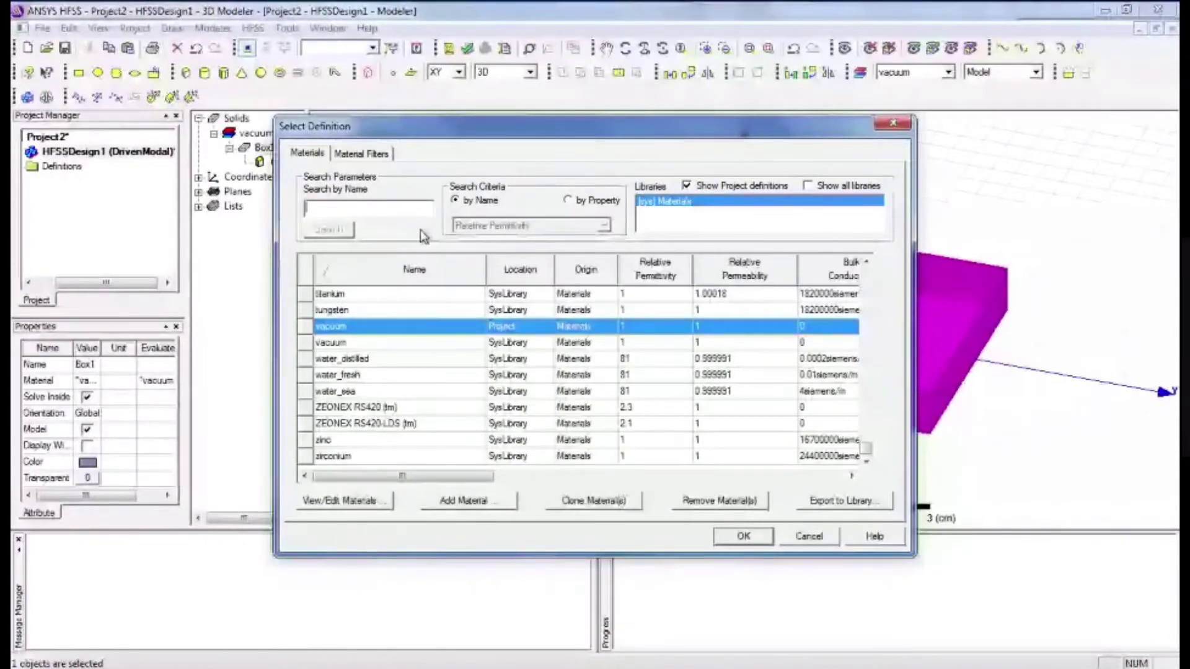
type("roger")
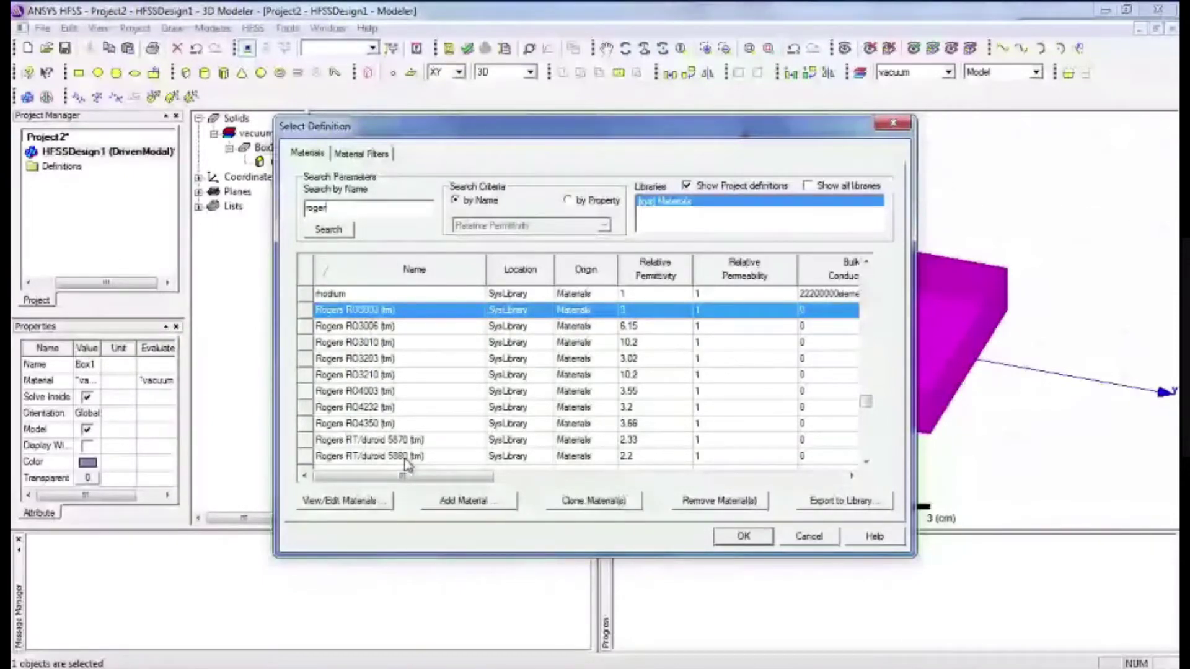
left_click(386, 457)
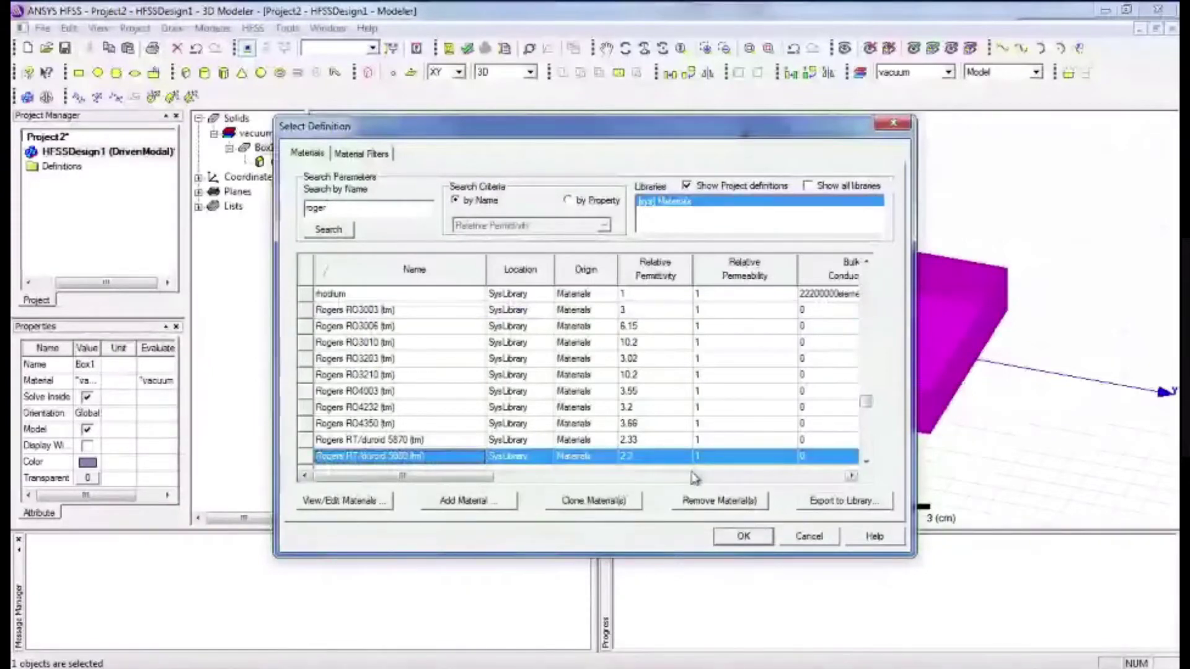
left_click(745, 538)
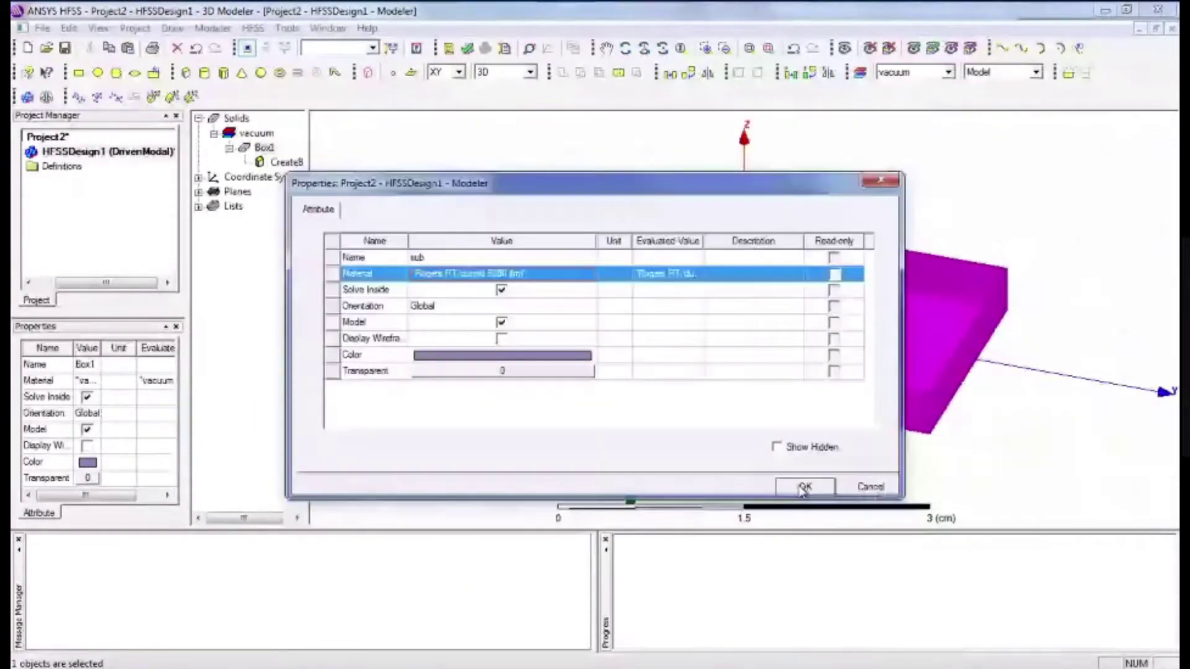
left_click(804, 487)
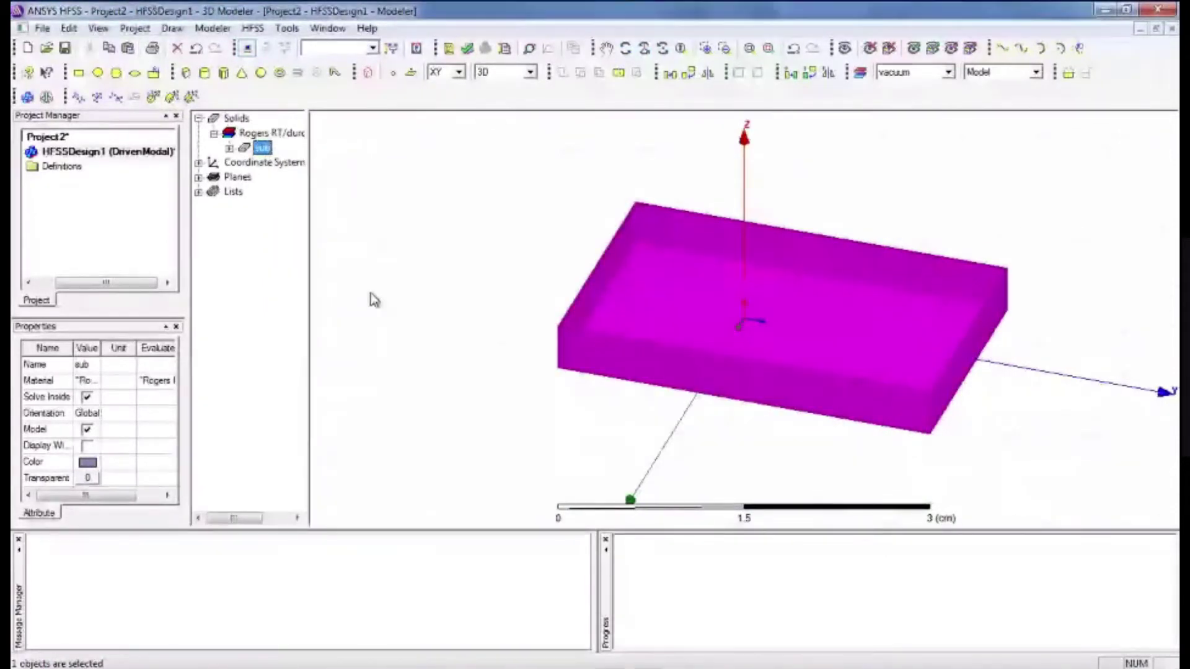
- Open the CreateBox properties of the sub box
left_click(263, 148)
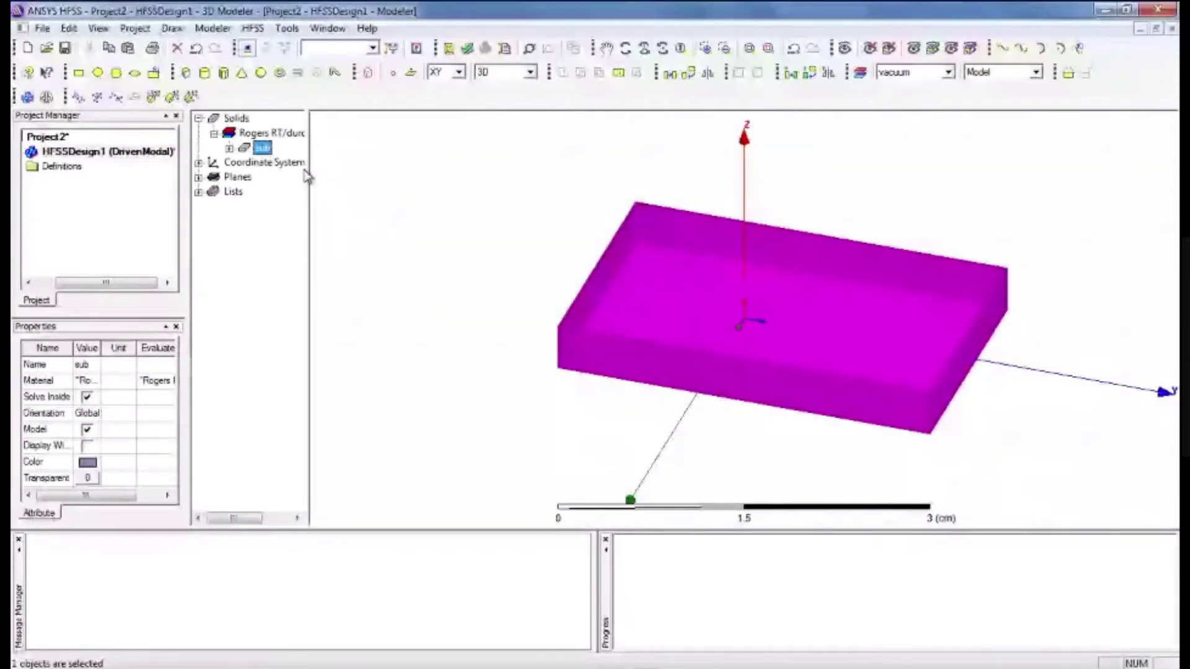
left_click(229, 149)
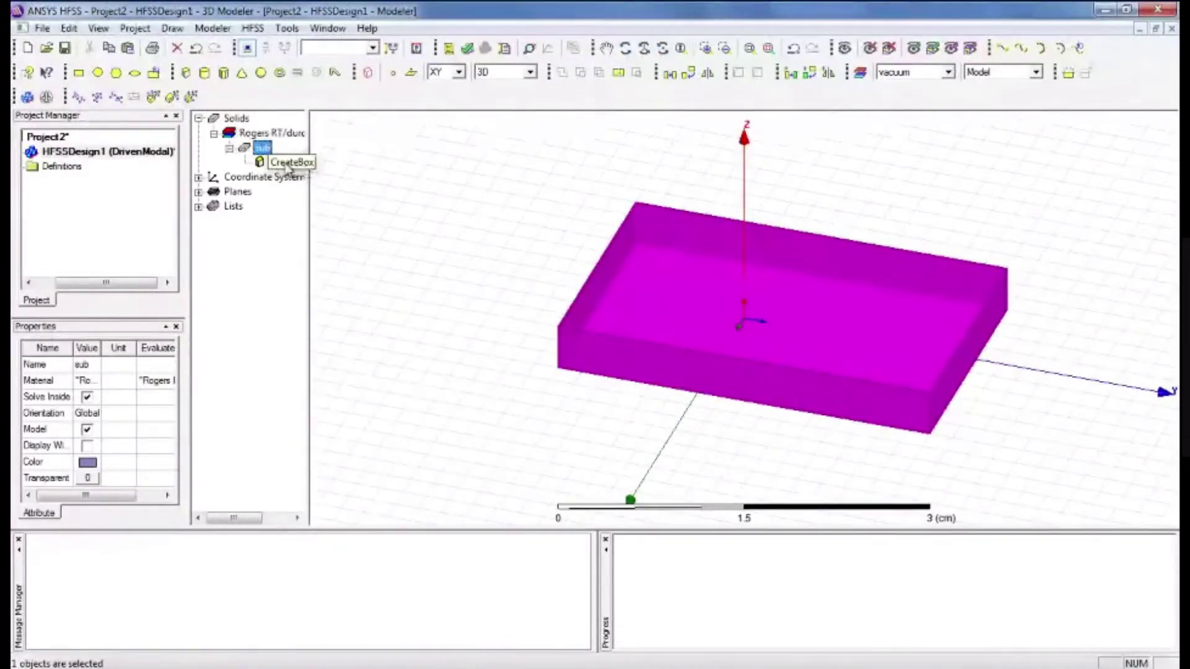
left_click(289, 164)
double_click(288, 165)
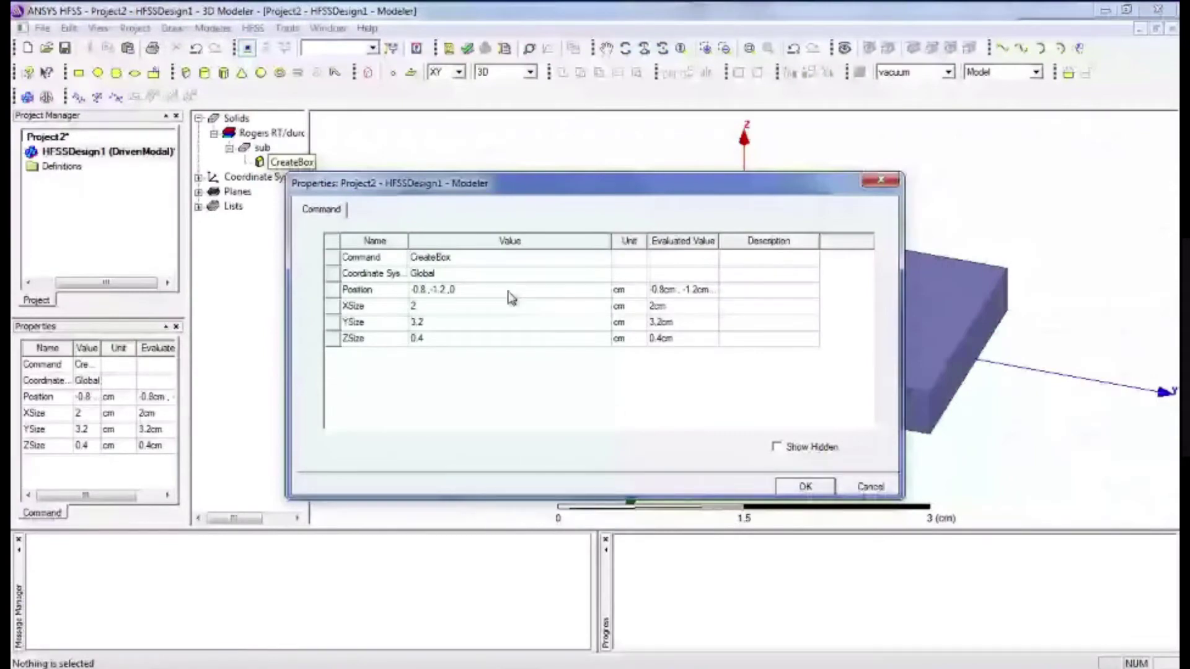
- Check the substrate box's position and size on the lab slide, and switch to the Google Meet call in Chrome
key("alt+Tab")
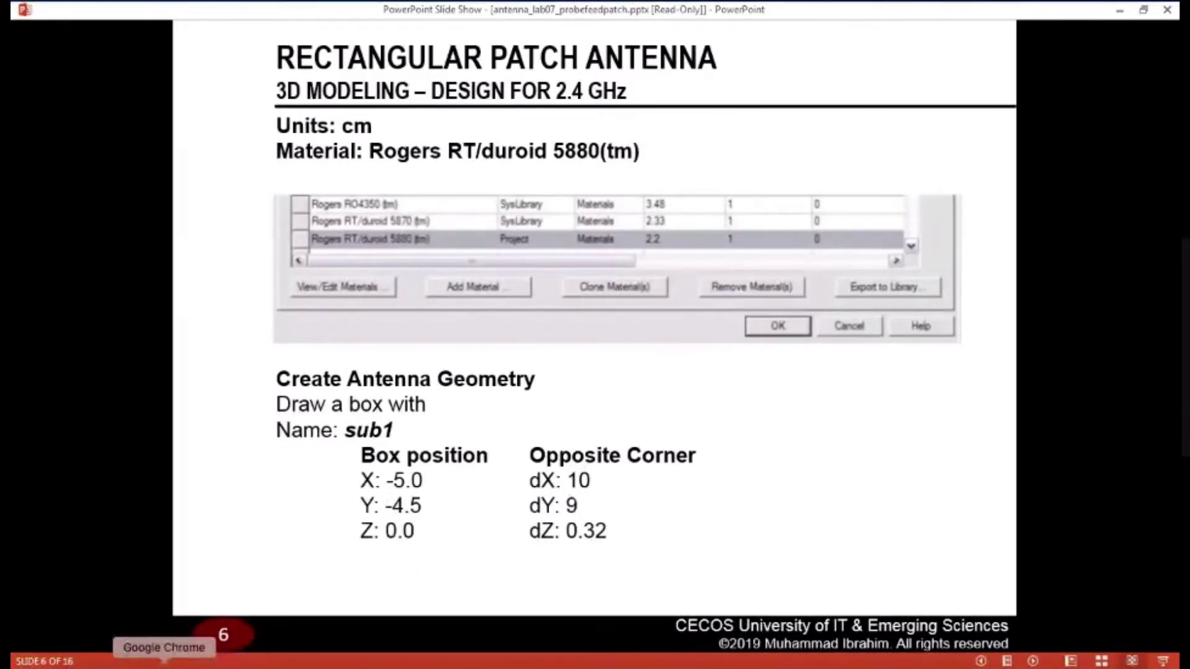
left_click(164, 661)
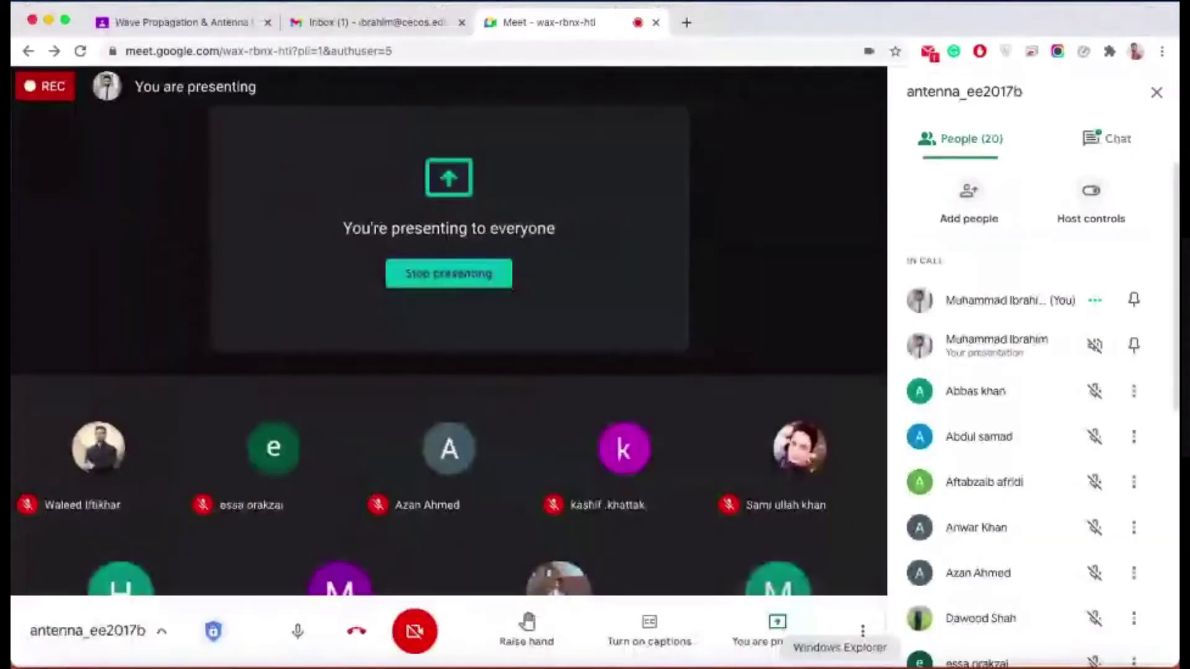
- Return to HFSS and set the sub box's X size to 10 cm and Y size to 9 cm, checking the lab slide
left_click(897, 663)
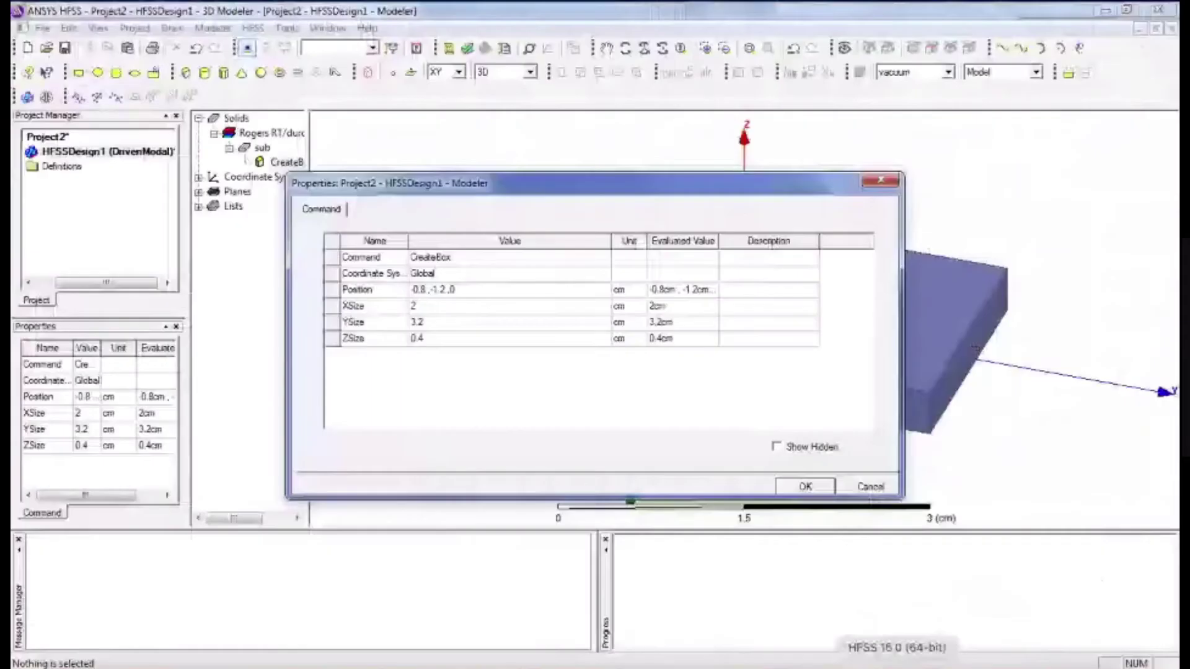
left_click(464, 306)
type("10")
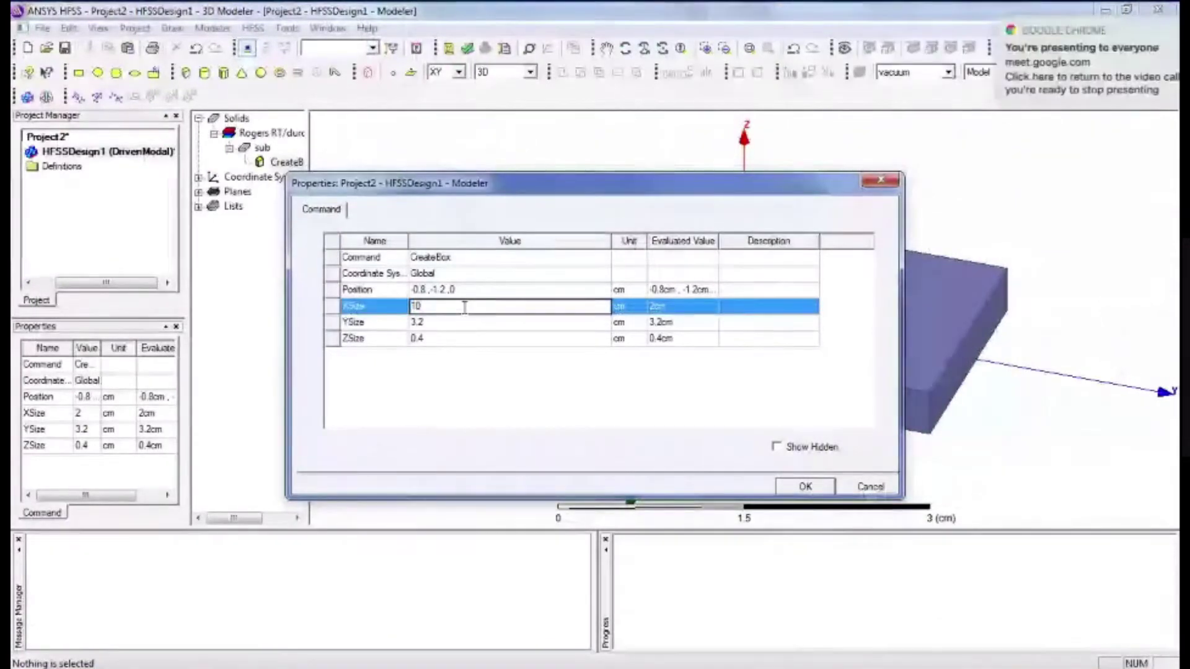
key("Tab")
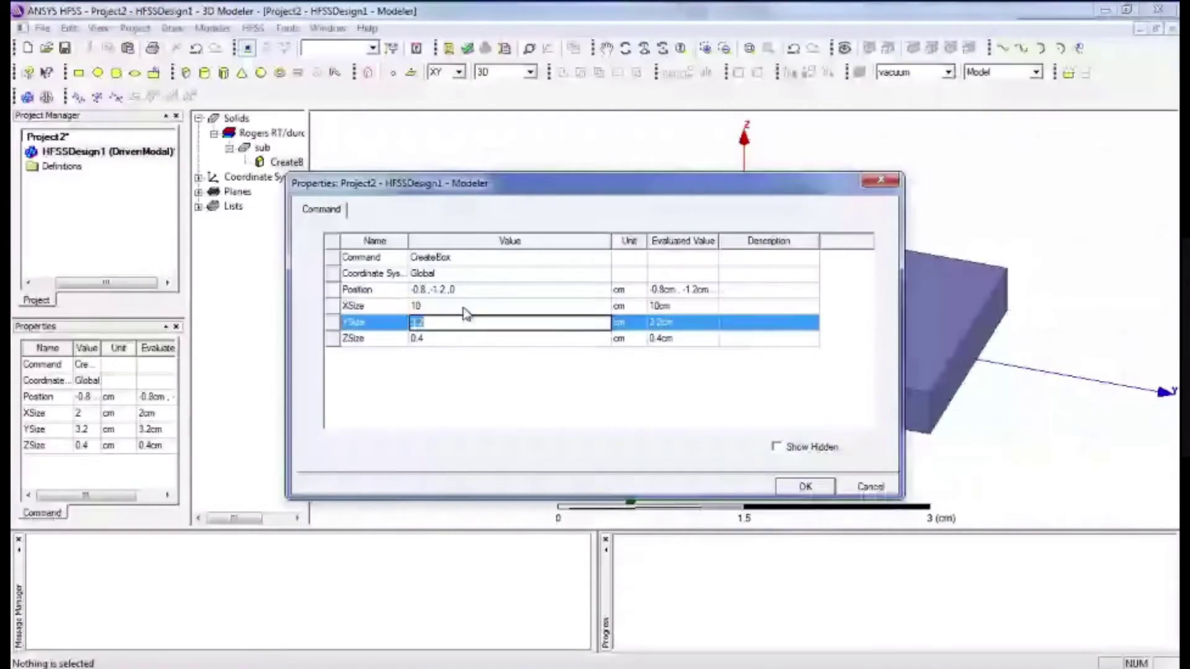
key("super+Tab")
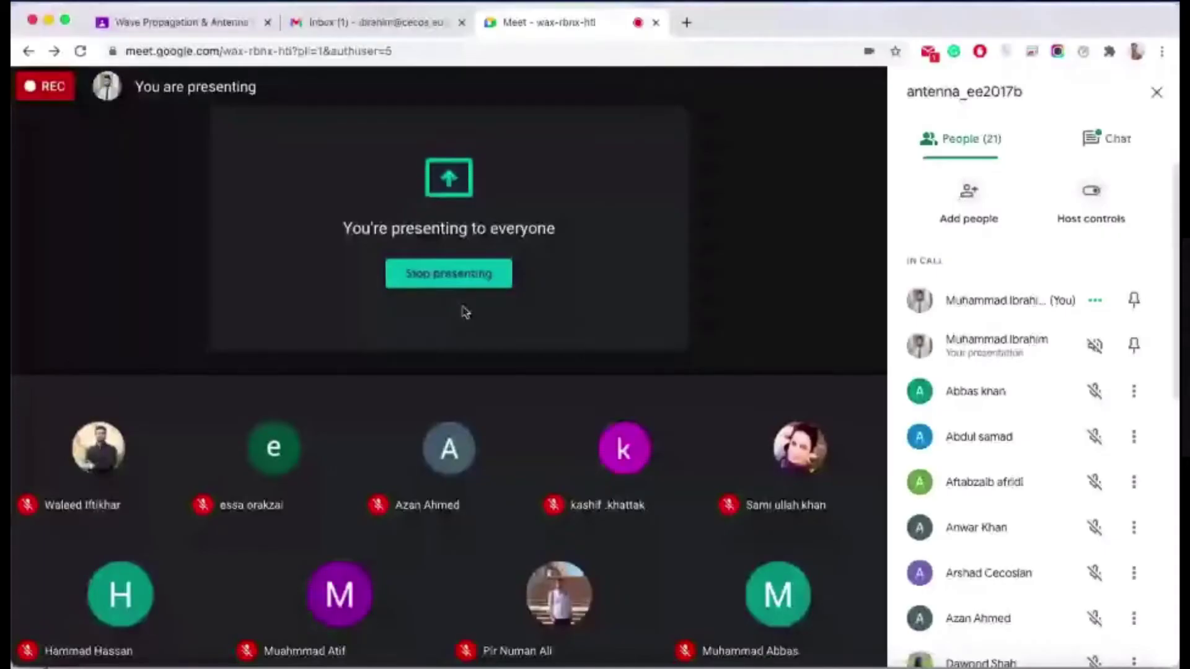
key("super+Tab")
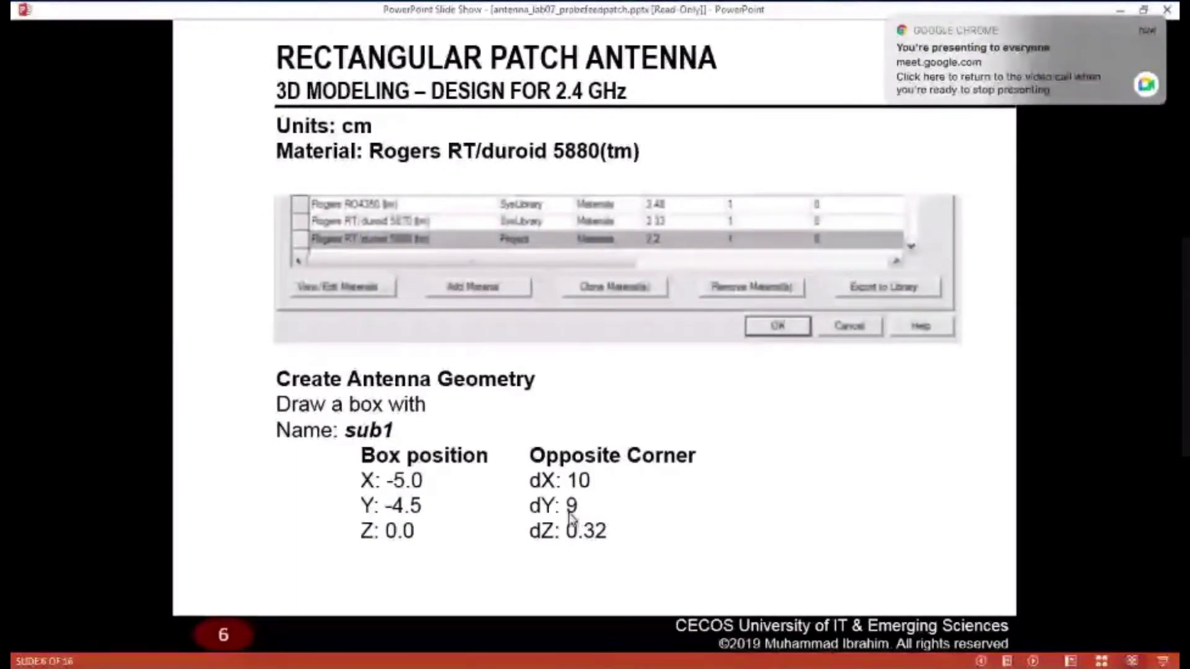
key("alt+Tab")
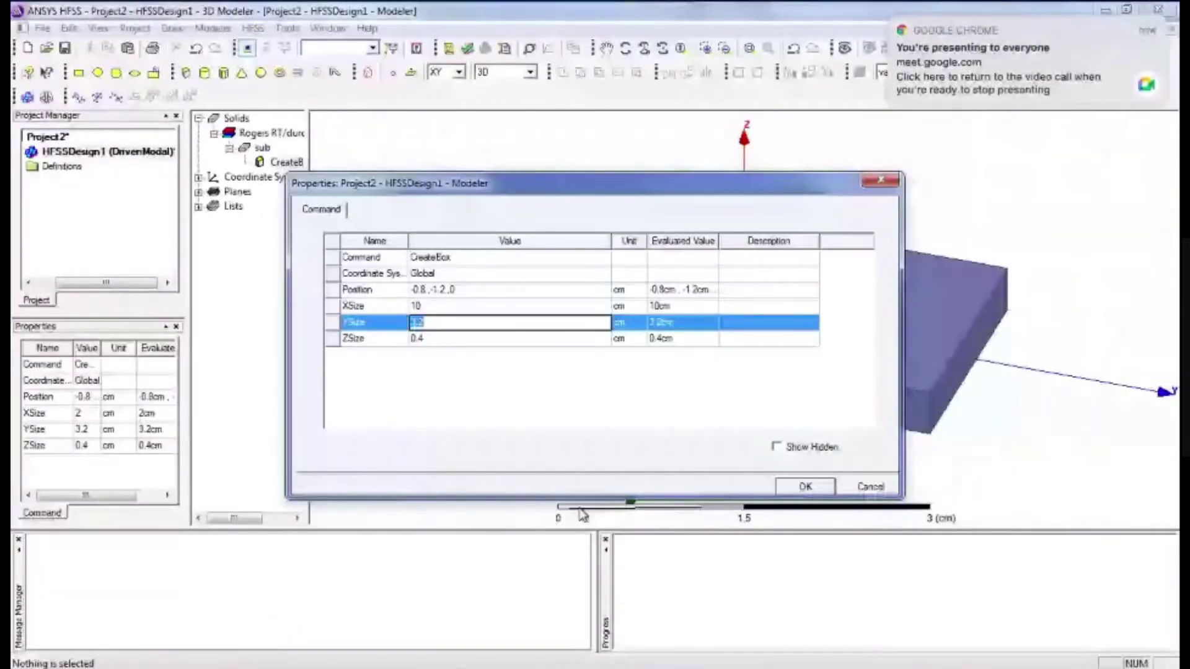
type("9")
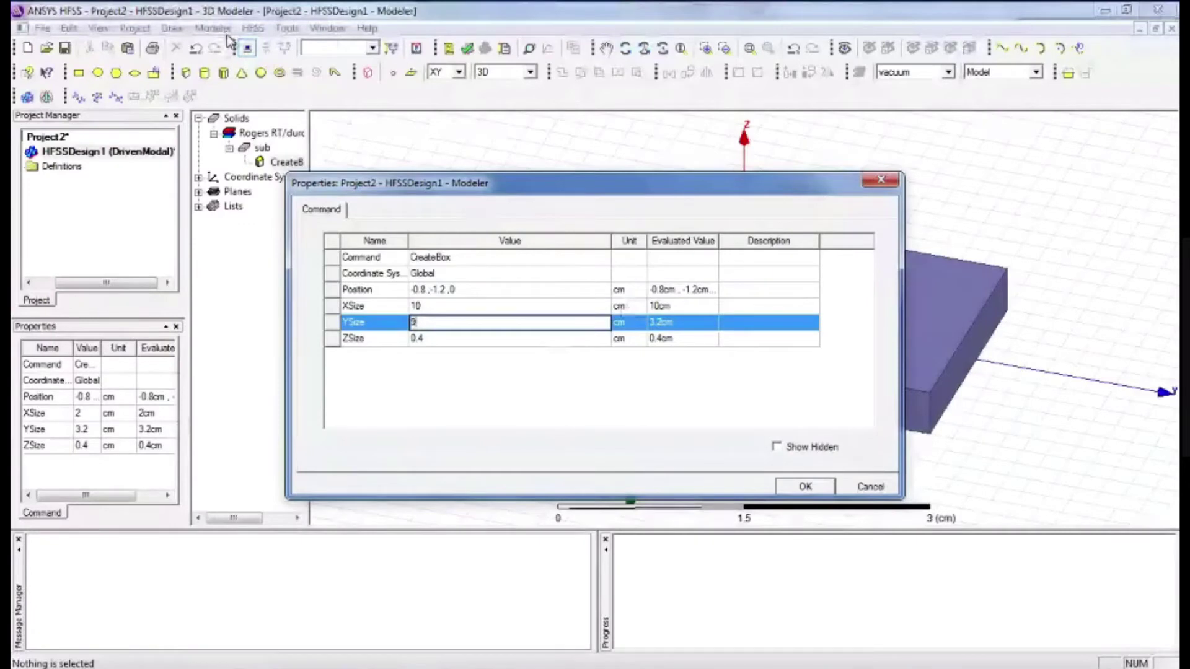
- Set the sub box's Z size to 0.32 cm as specified on the lab slide
left_click(507, 339)
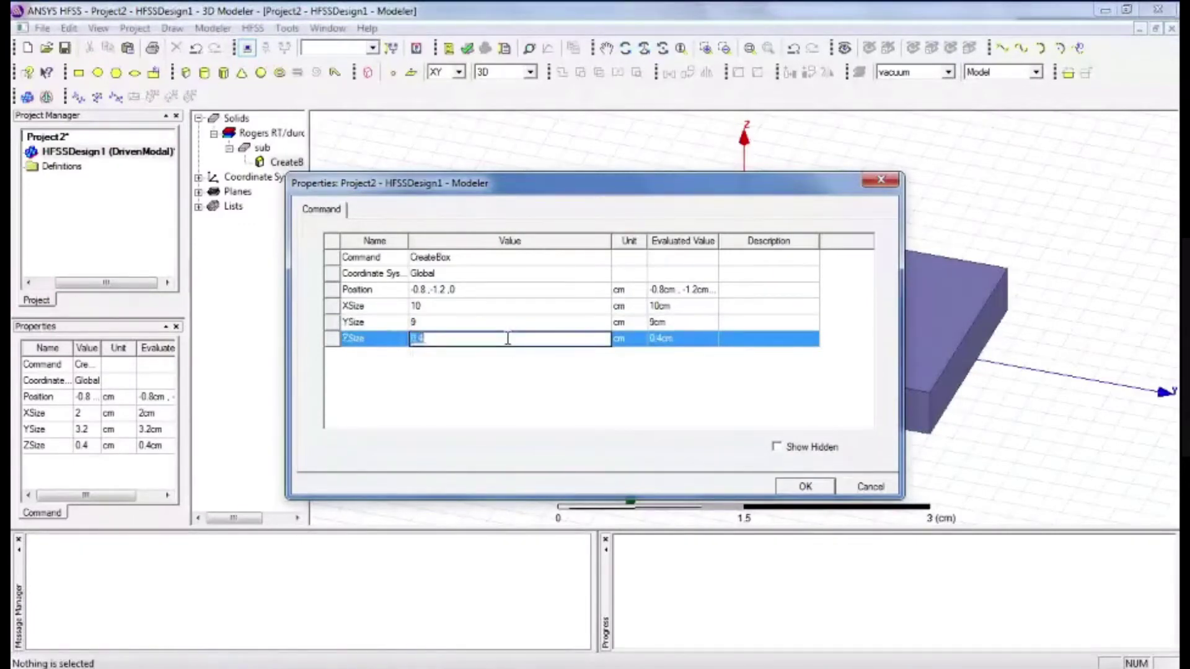
key("alt+Tab")
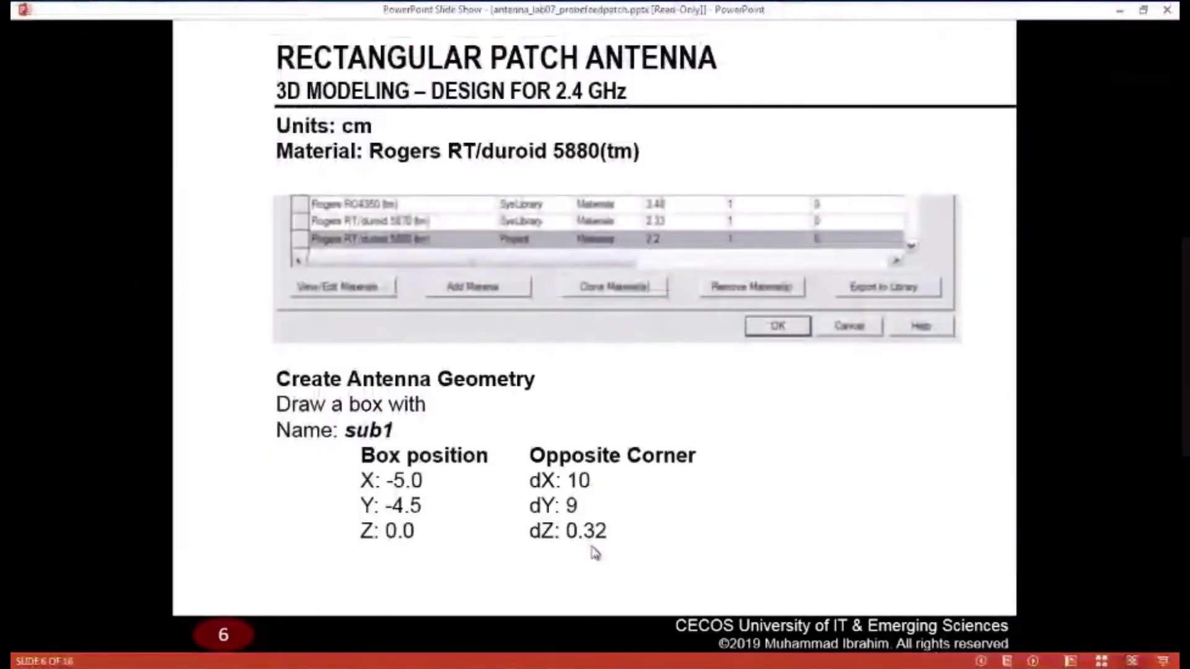
key("alt+Tab")
type("0.32")
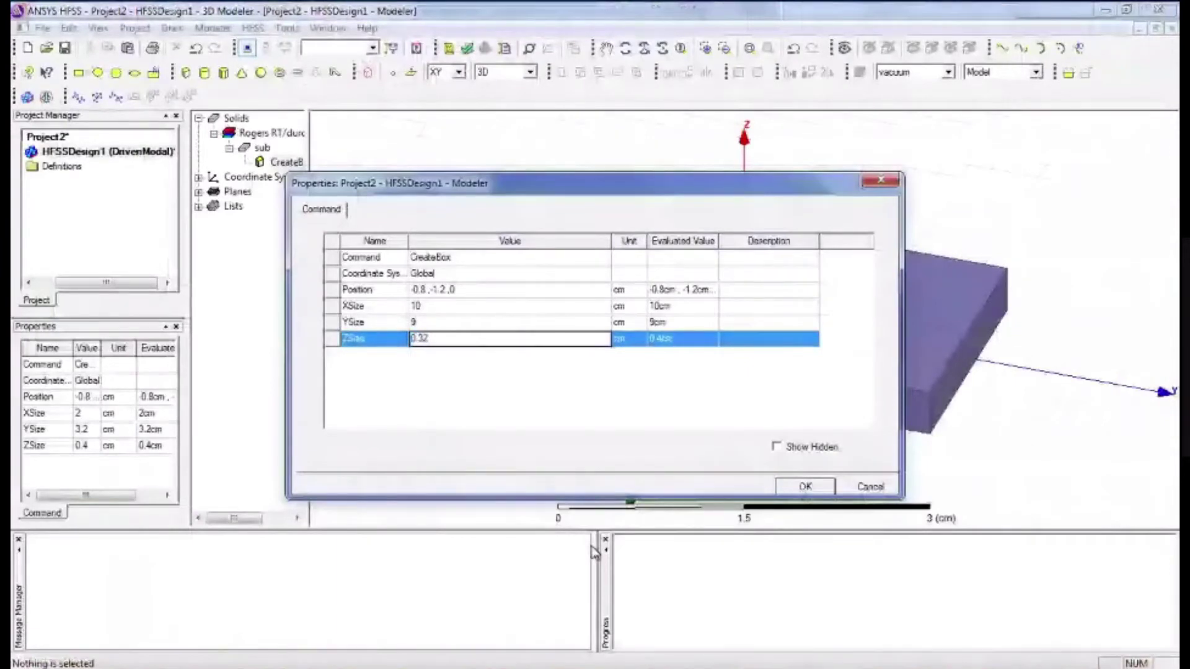
key("Return")
- Set the sub box's position to -5, -4.5, 0 cm according to the lab slide
key("Up")
key("Up")
key("Up")
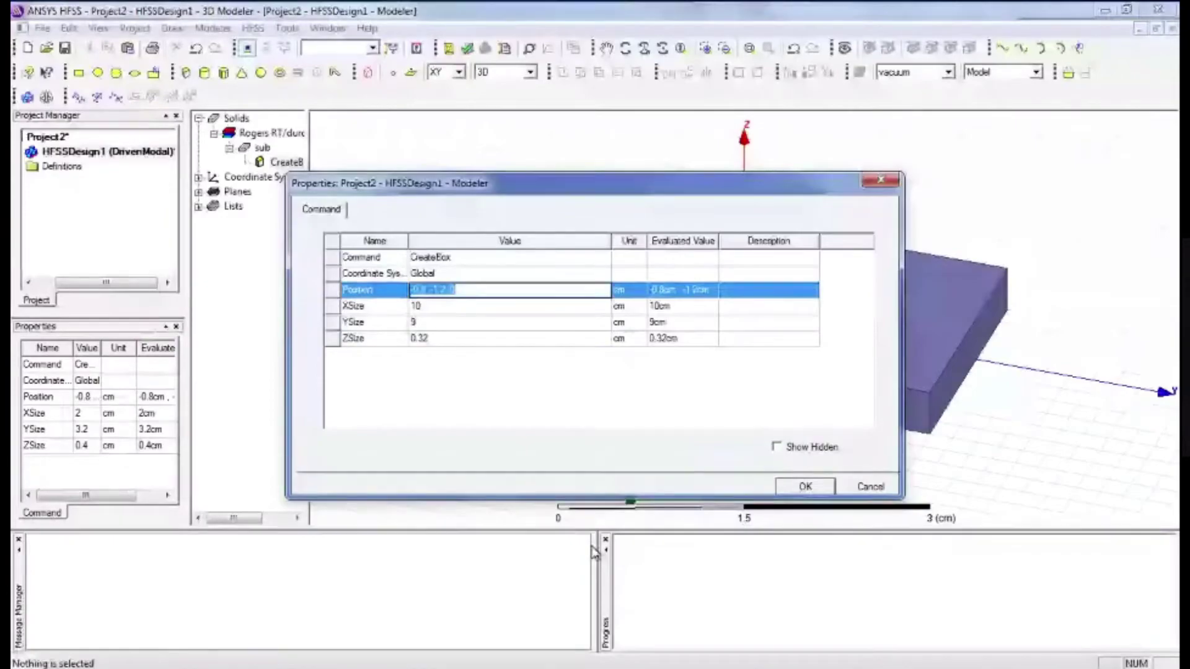
key("alt+Tab")
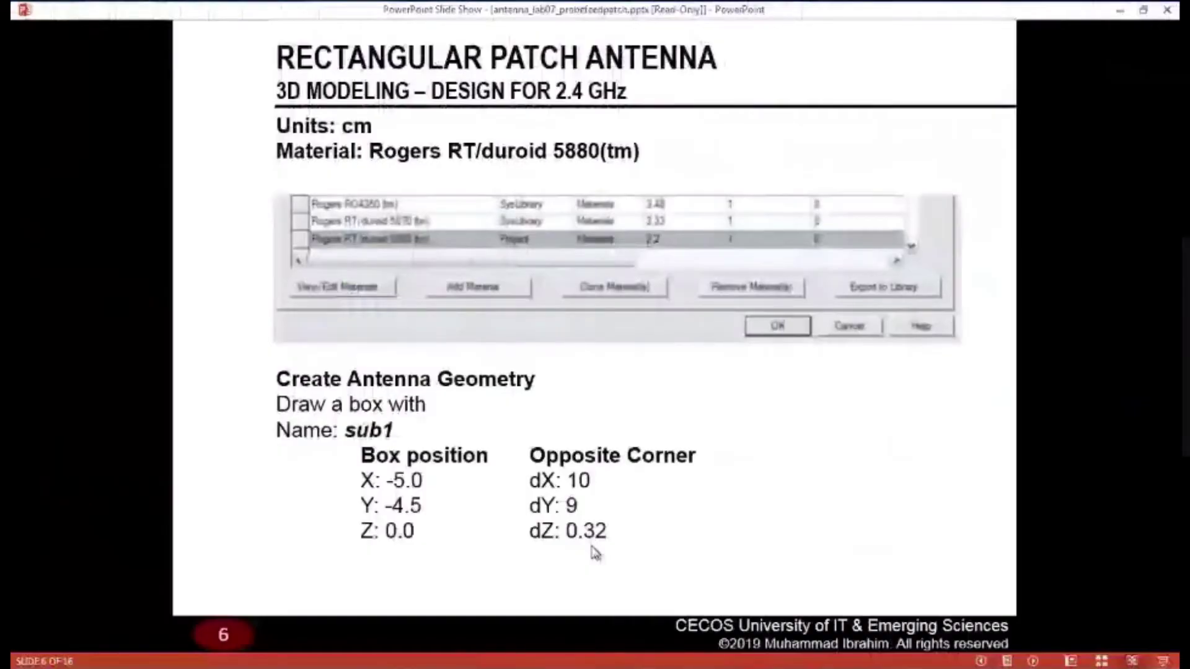
key("alt+Tab")
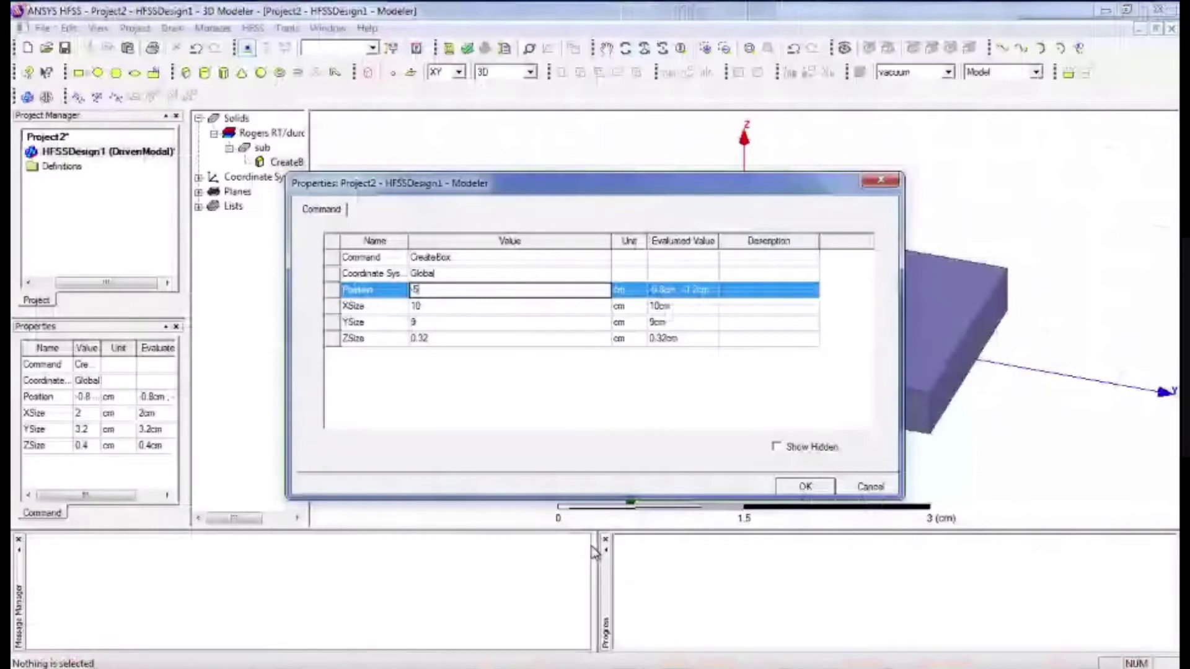
type(",")
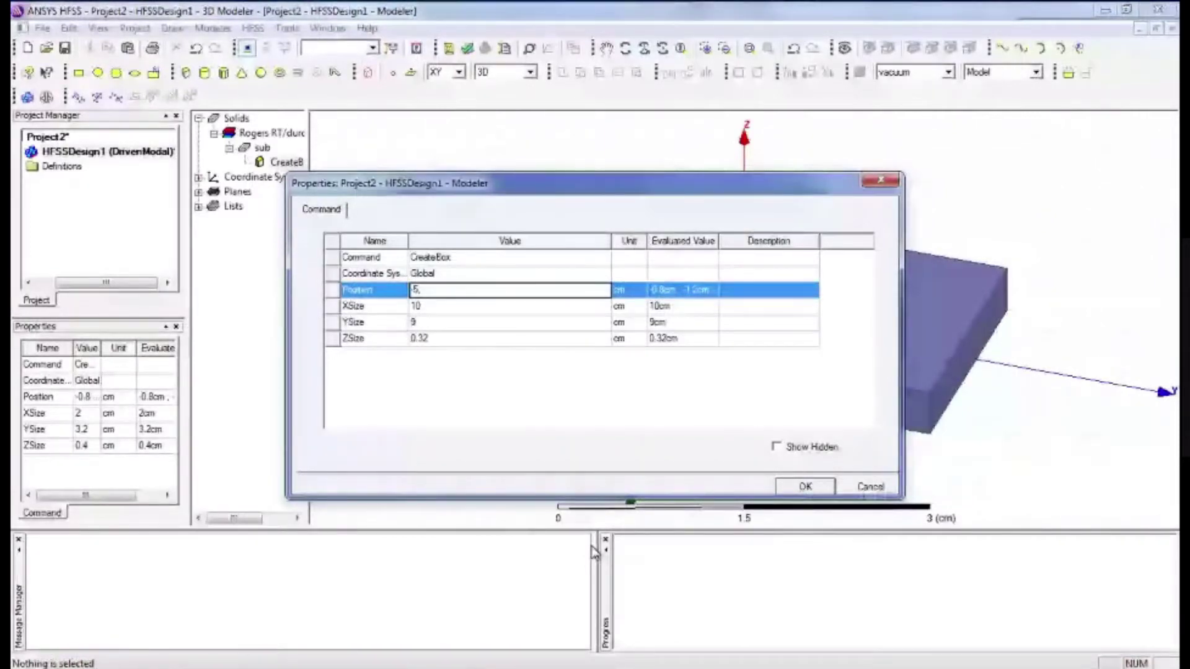
type(" -4.5, 0")
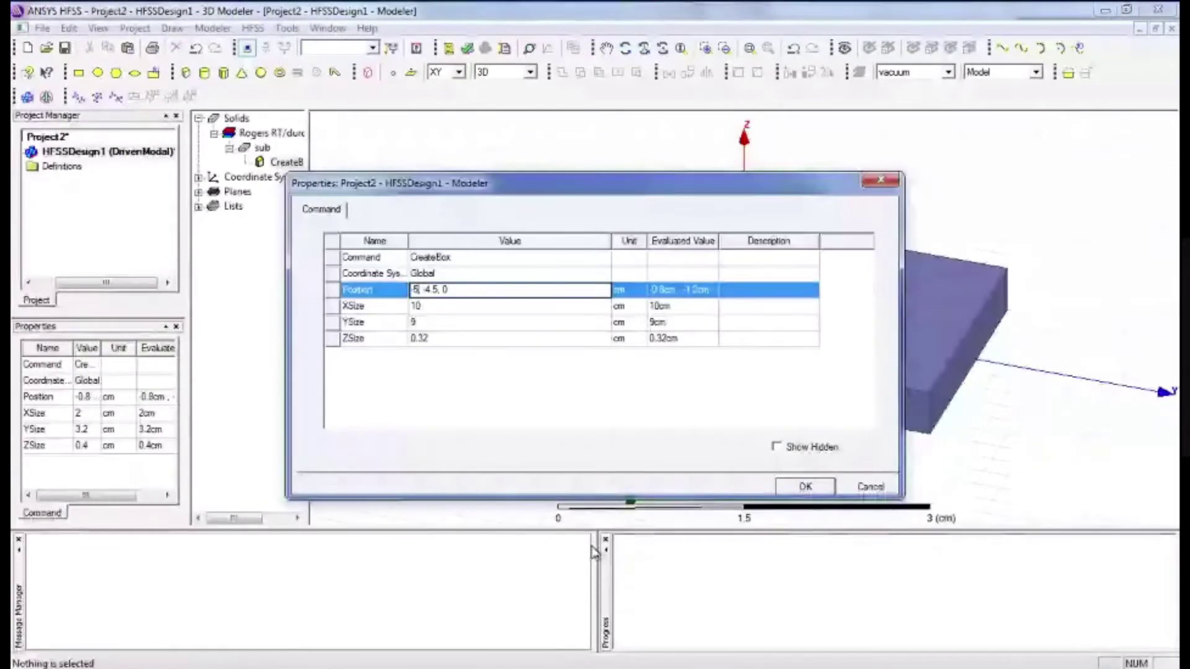
- Try the expression -10/2 as the X coordinate of the box position, and restore it to -5
key("BackSpace")
type("10/2")
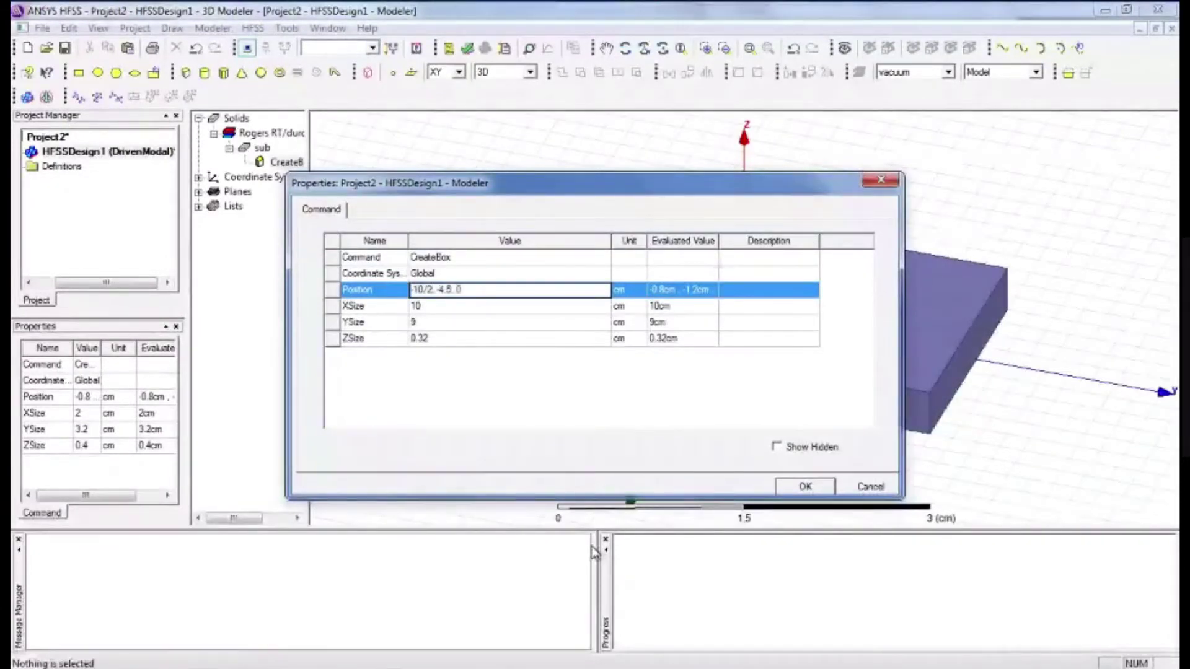
key("BackSpace")
key("BackSpace")
key("BackSpace")
key("BackSpace")
key("BackSpace")
type("-5")
- Apply the edited CreateBox properties and fit the whole substrate in the model view
key("Tab")
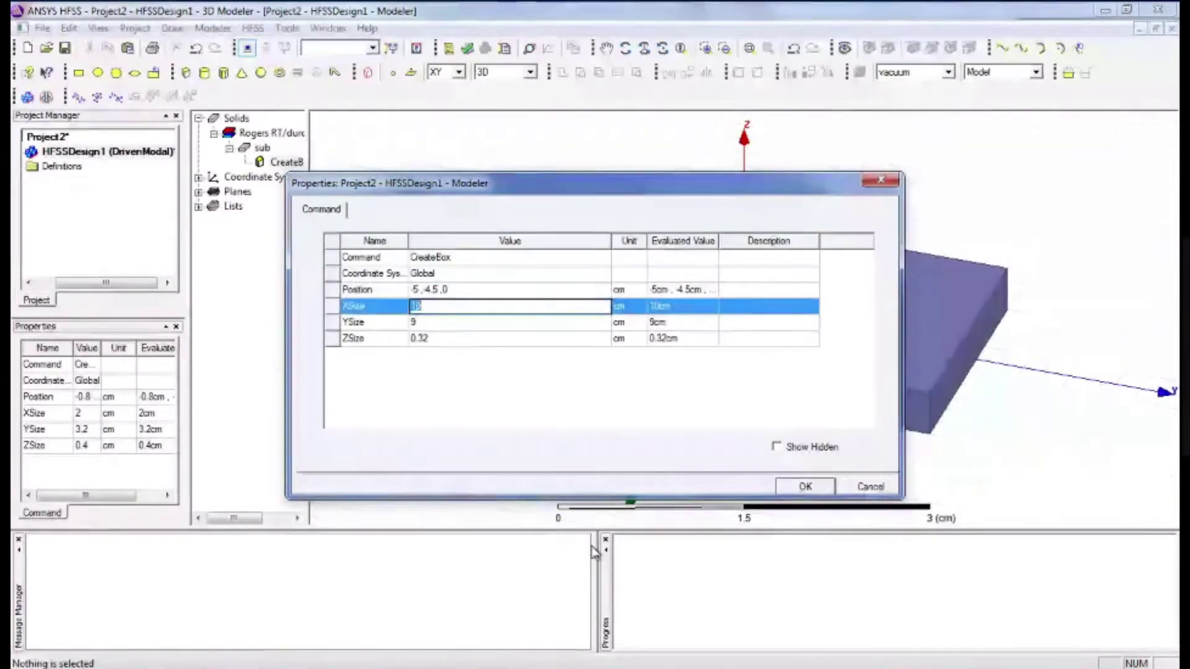
key("Tab")
key("Tab")
key("Return")
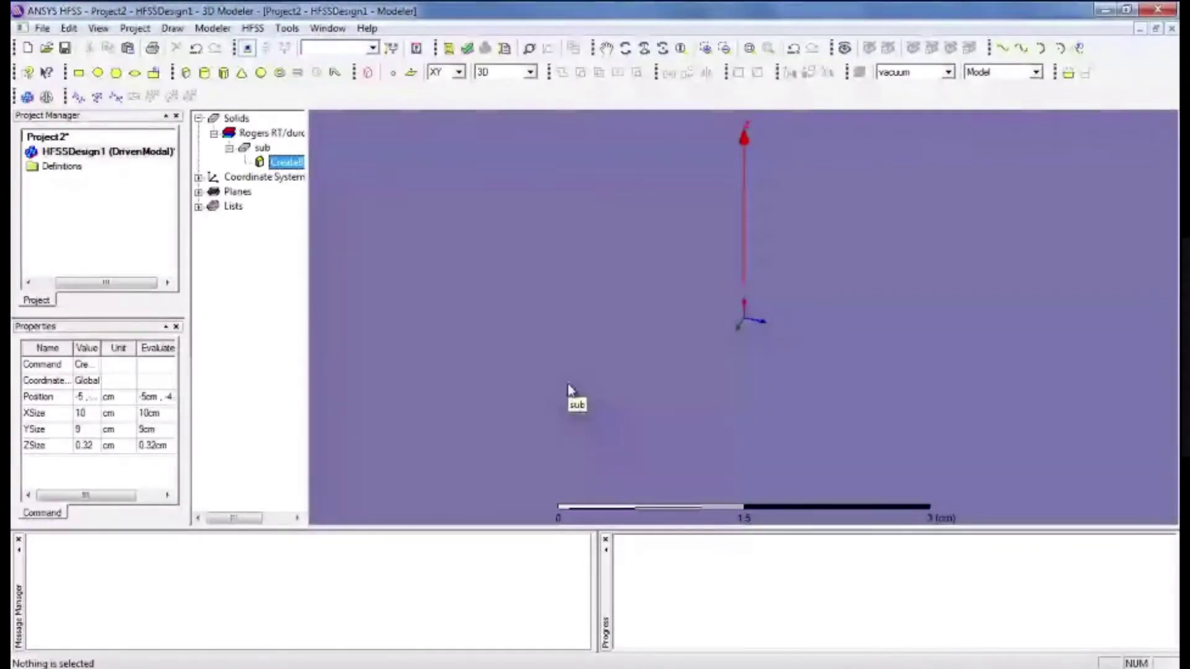
key("ctrl+d")
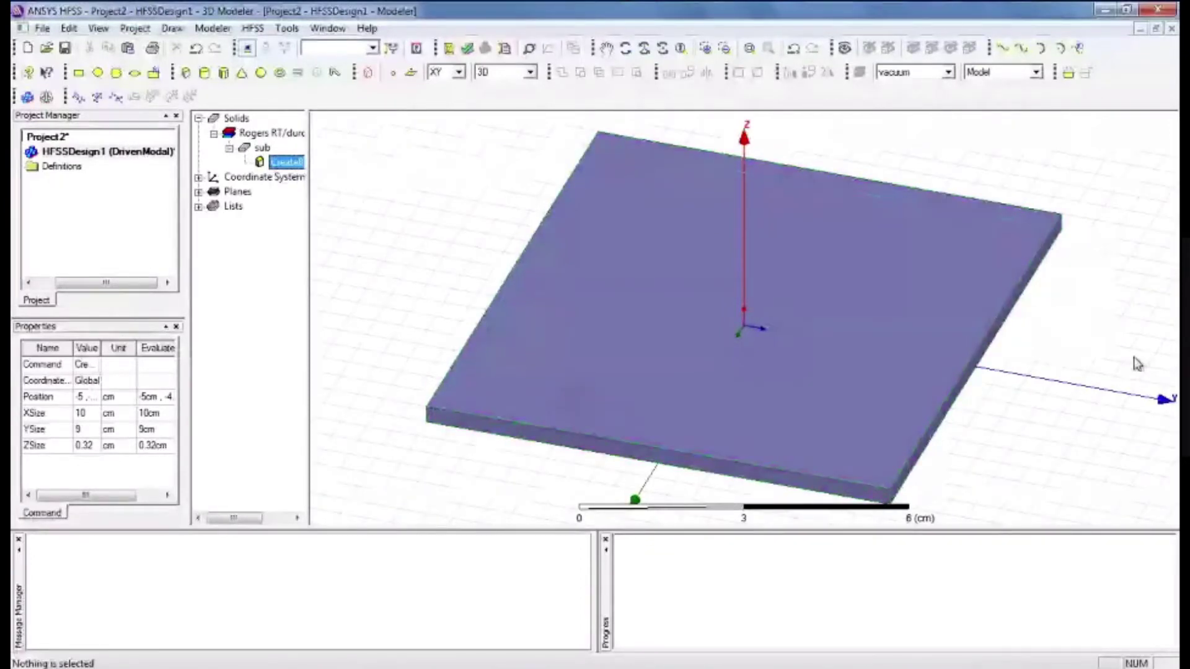
- Switch to the PowerPoint lab slides and examine the position, size and boundary specification of the inf_GND rectangle
key("alt+Tab")
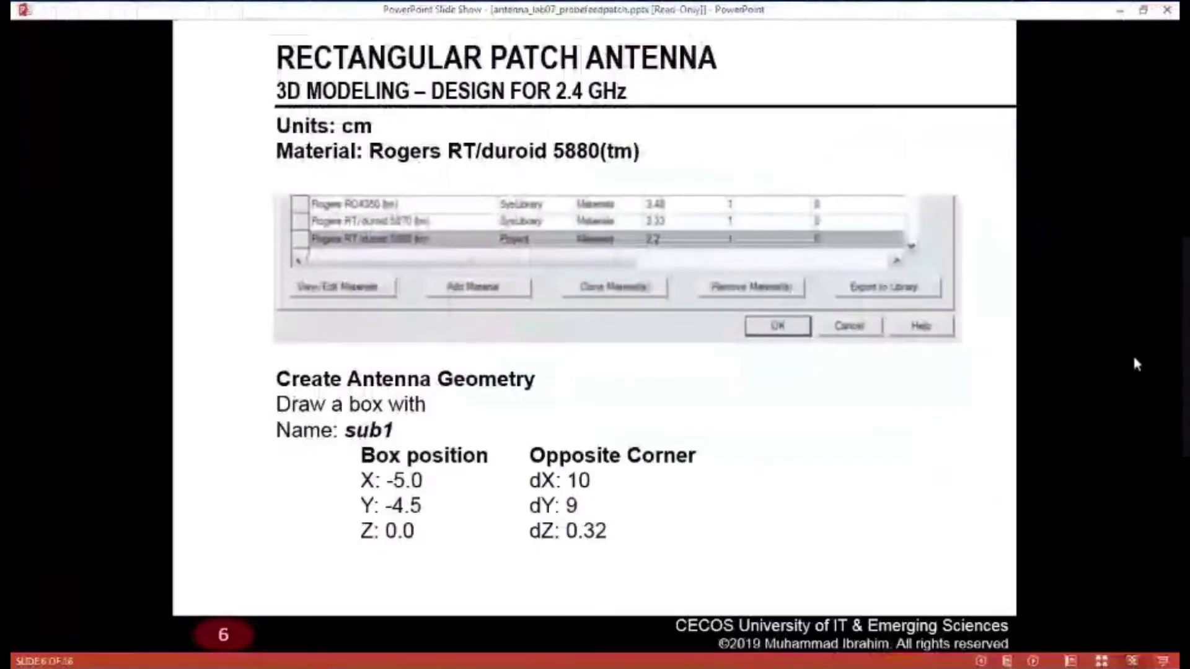
key("Right")
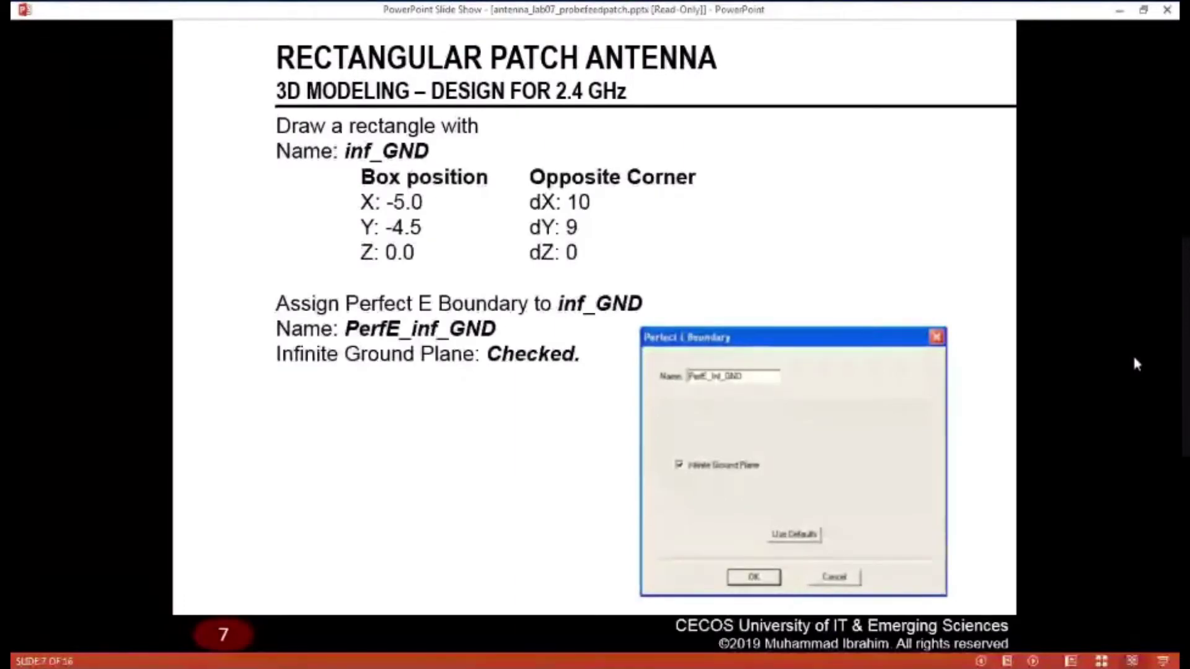
key("Left")
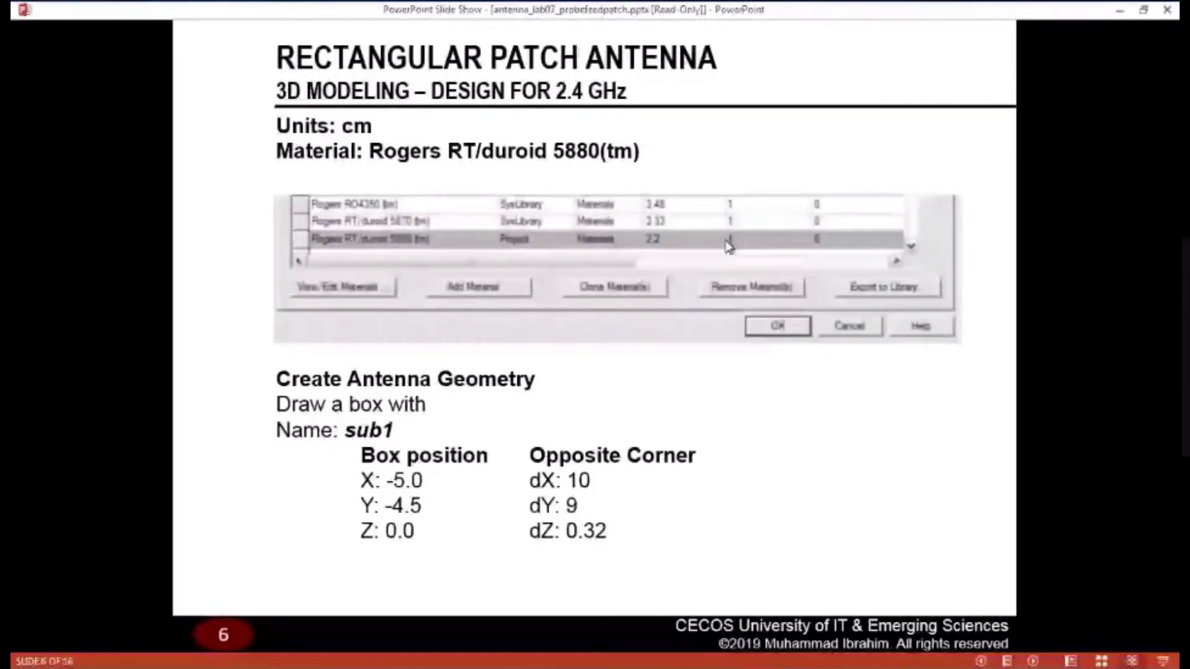
left_click(637, 474)
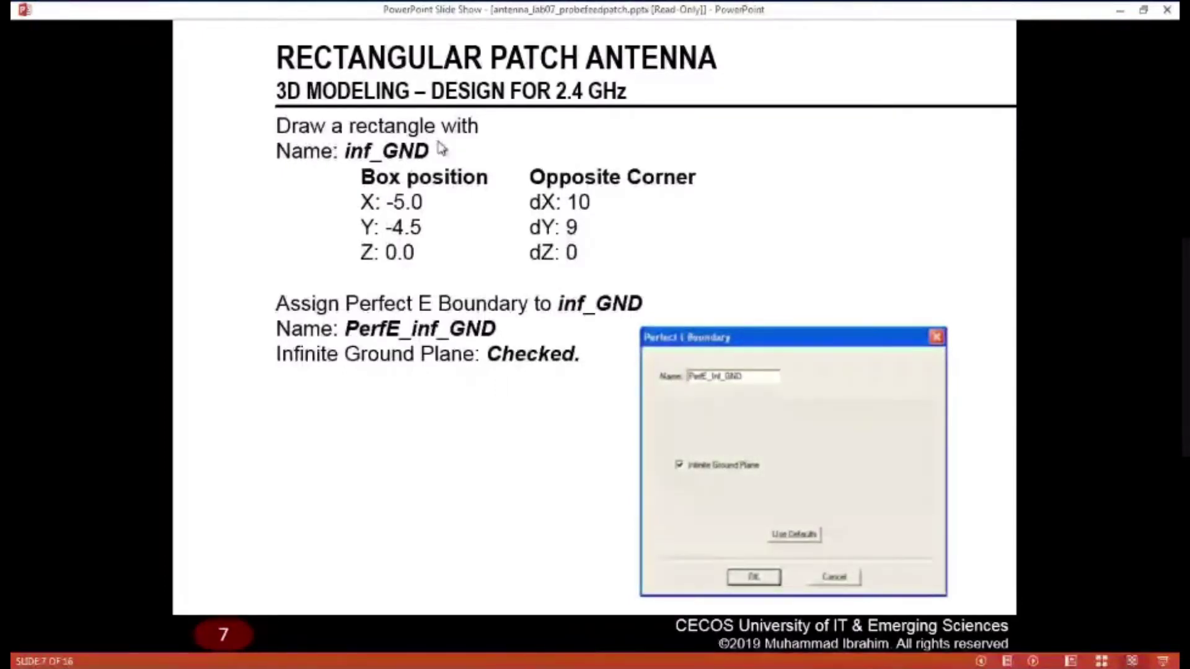
- Return to HFSS and draw a rectangle about 5 by 7.5 cm on the XY plane, starting near -2.5, -6, 0
key("alt+Tab")
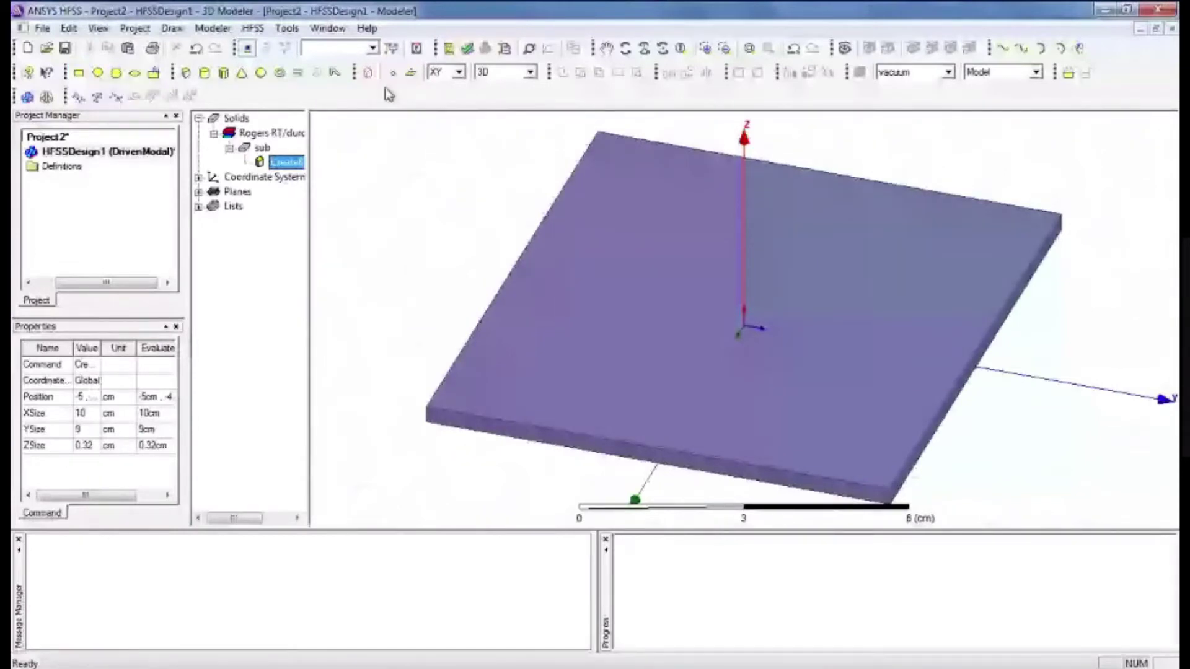
left_click(173, 29)
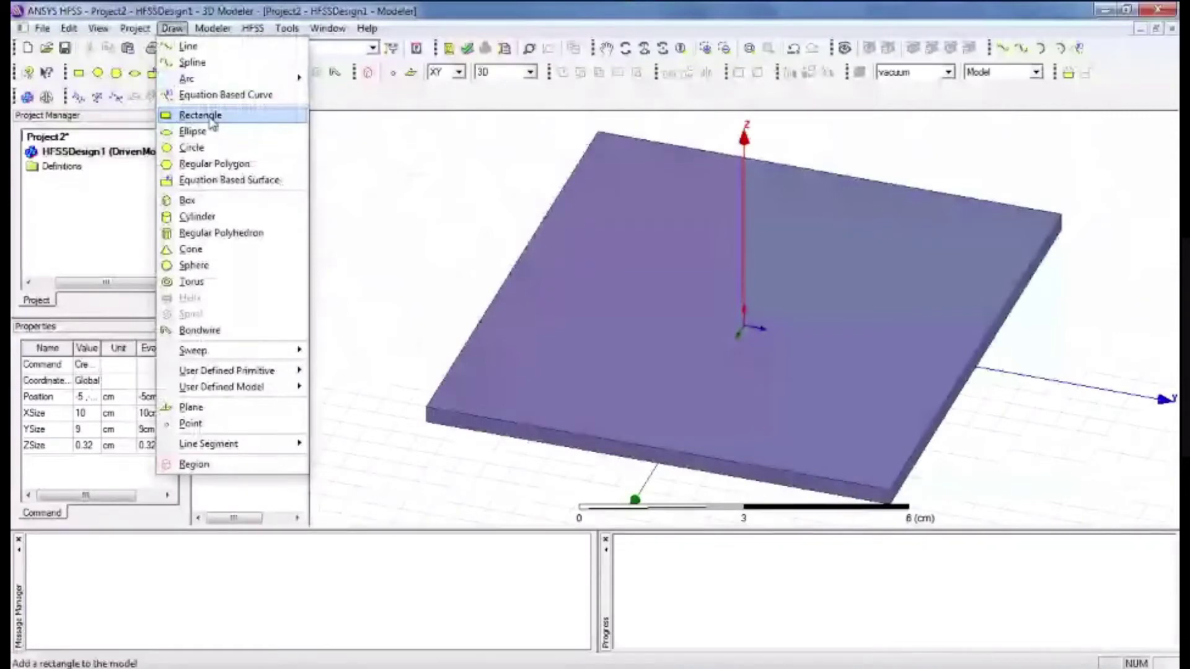
left_click(199, 116)
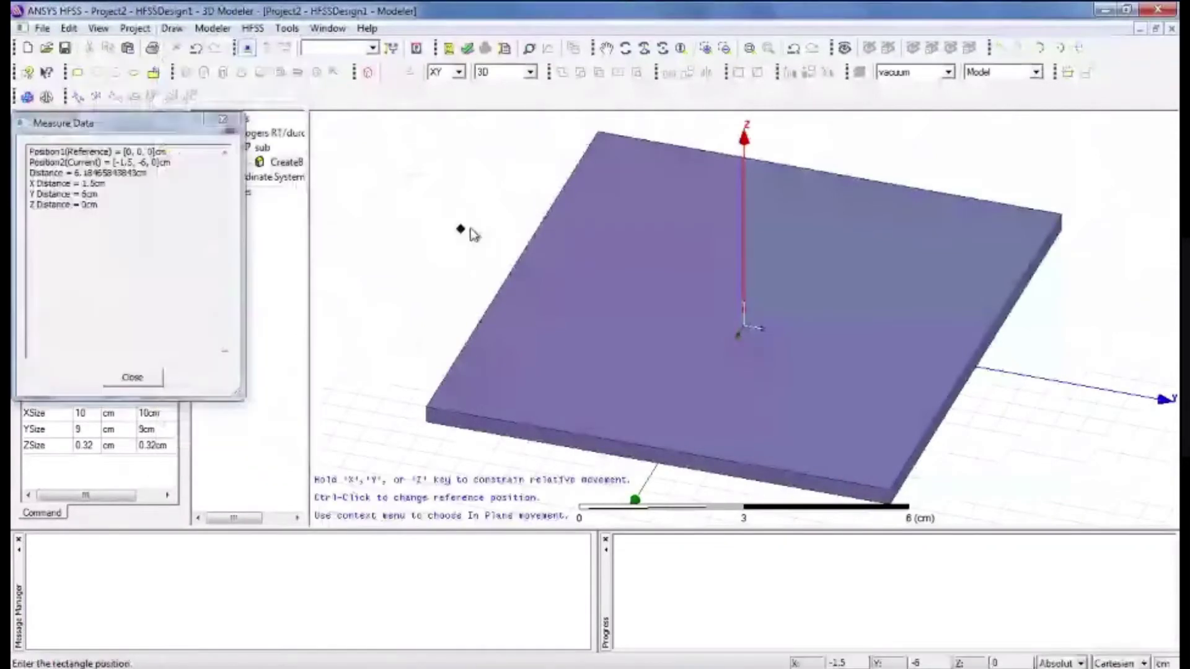
left_click(477, 202)
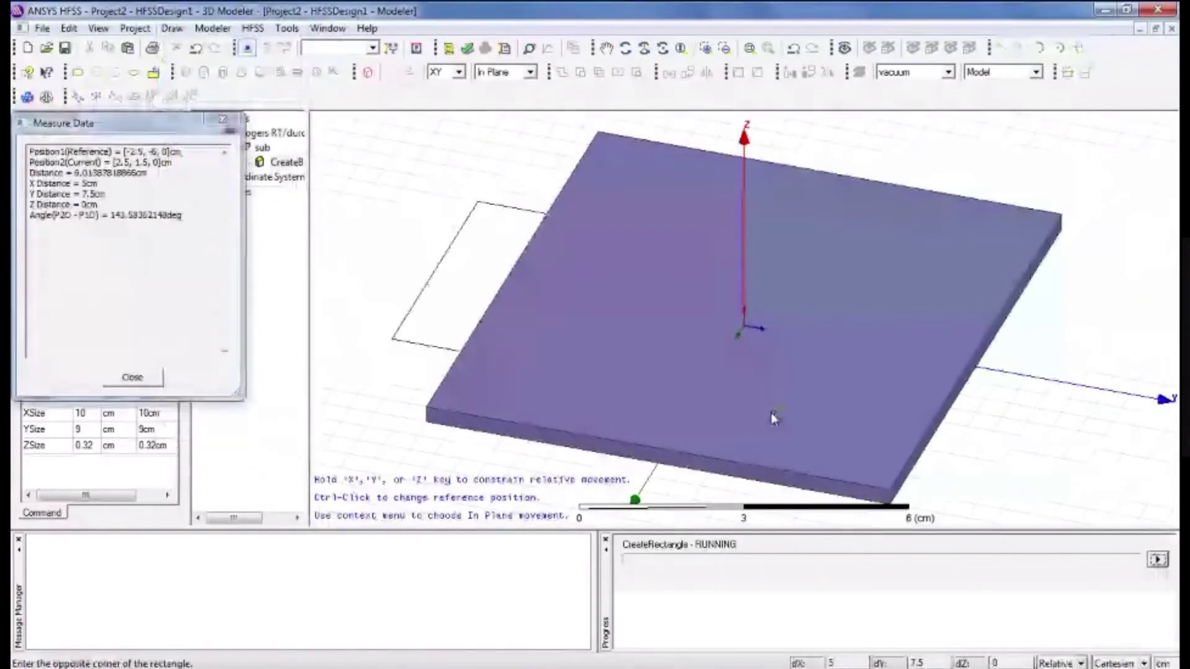
left_click(774, 418)
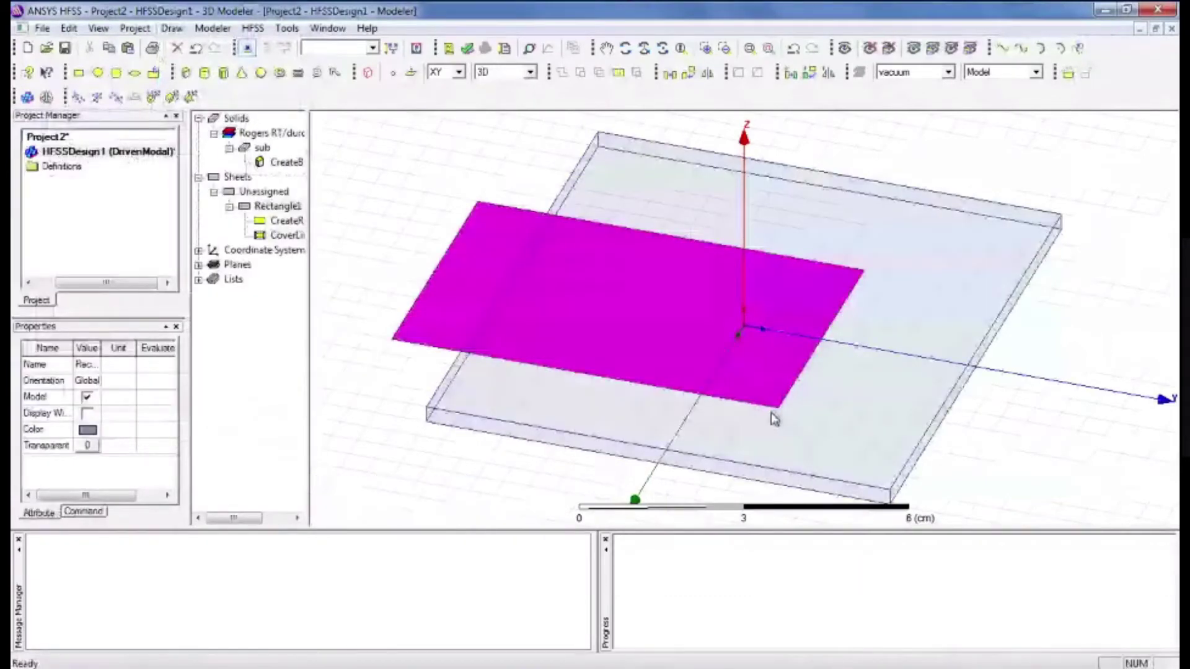
- Rename the new rectangle as inf_gnd in its attributes
double_click(274, 207)
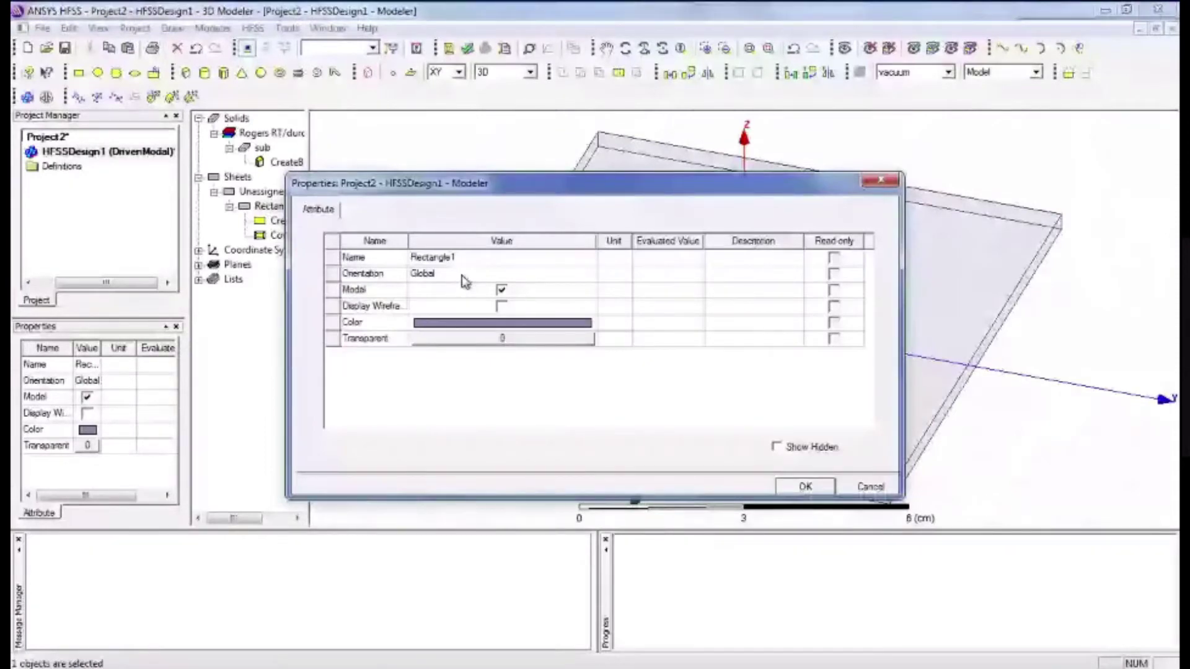
left_click(467, 259)
type("inf")
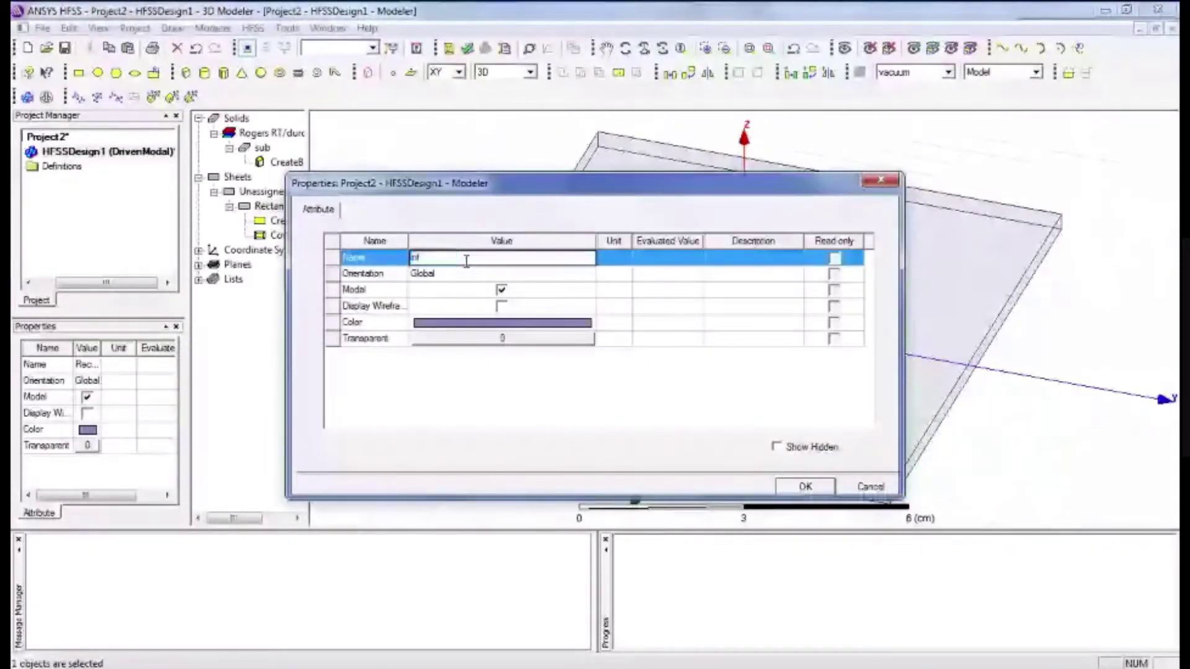
type("_gnd")
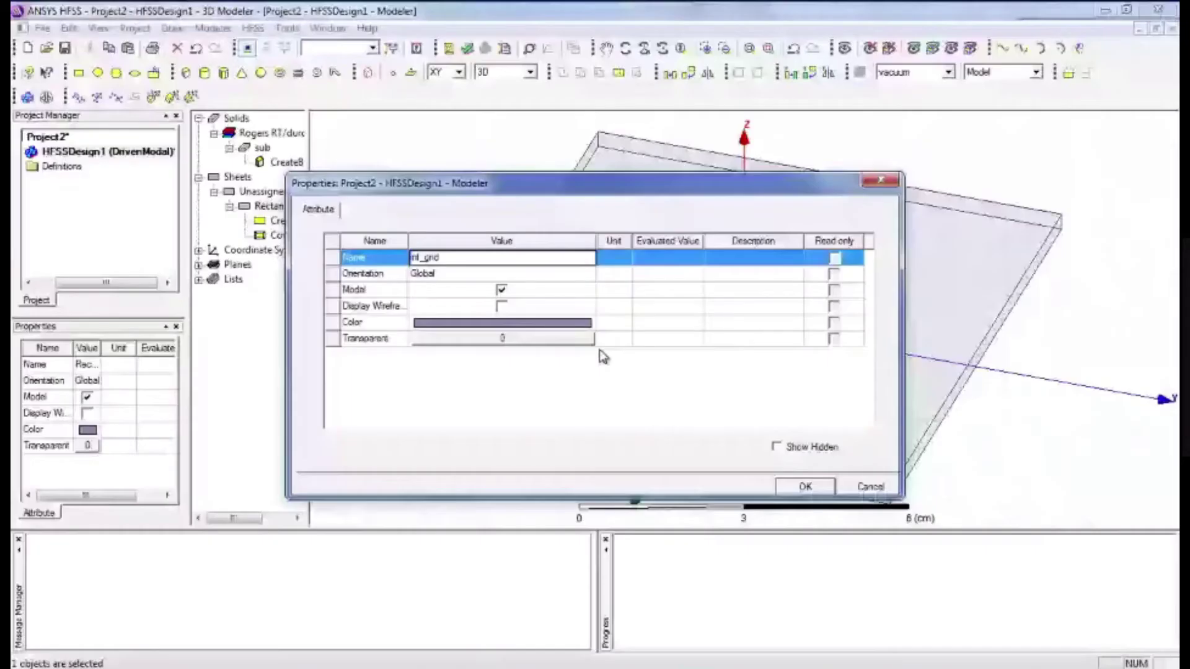
key("Return")
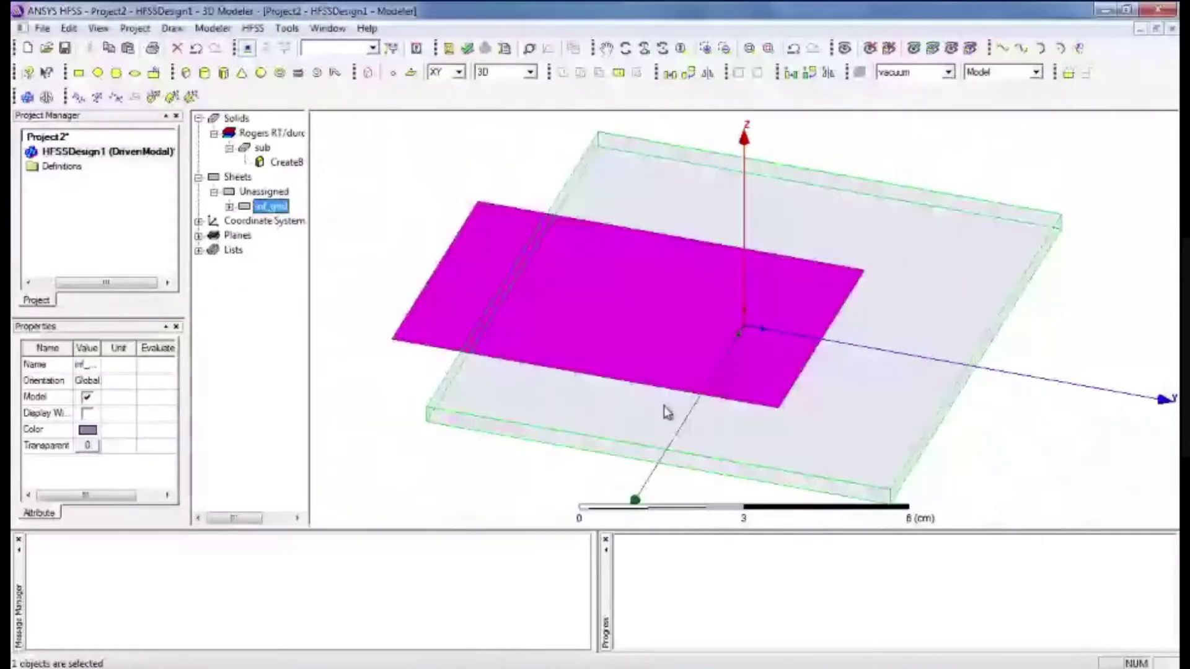
- Edit the inf_gnd rectangle's creation properties, setting XSize to 10 cm and YSize to 9 cm
left_click(229, 207)
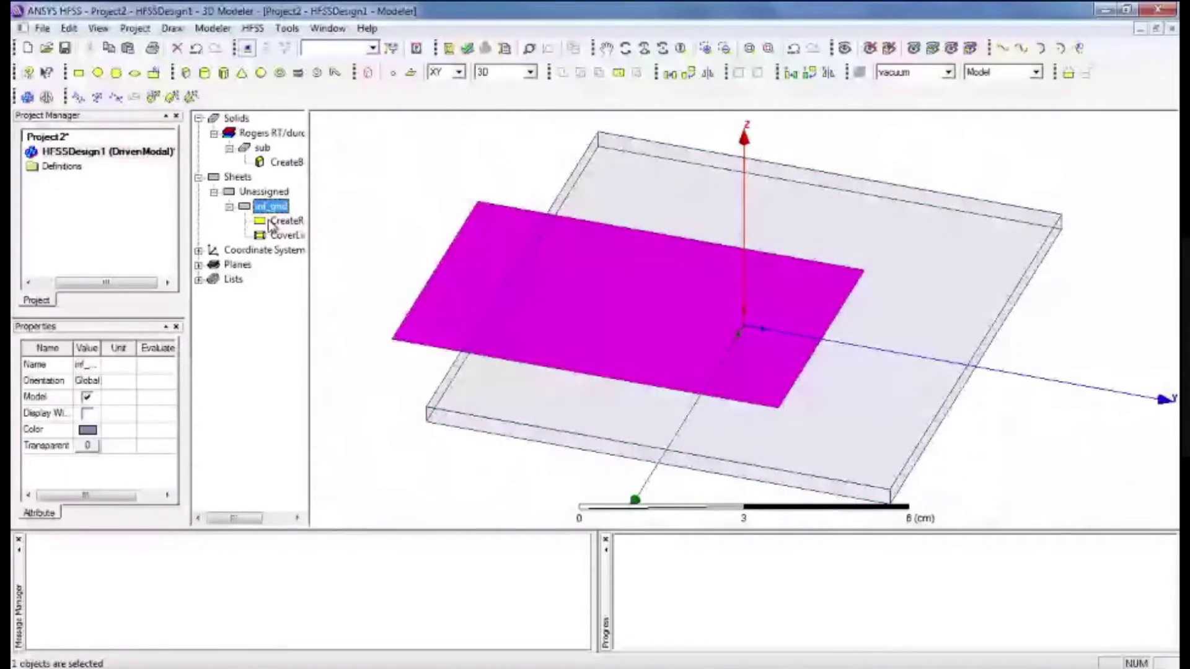
double_click(273, 222)
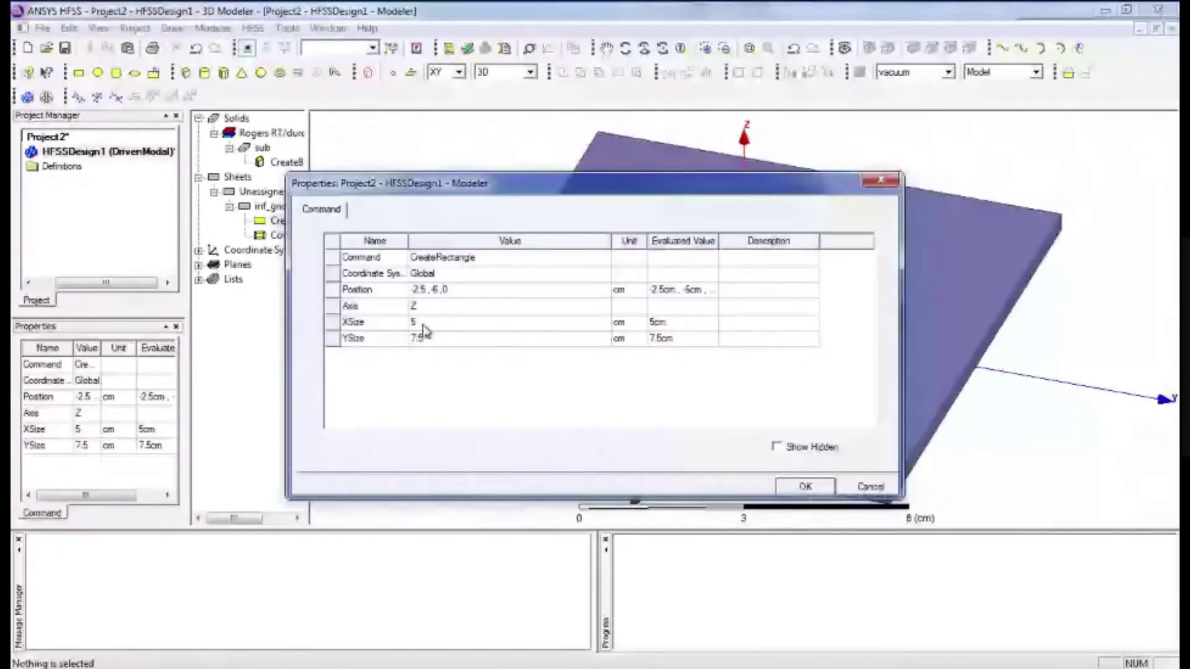
left_click(458, 322)
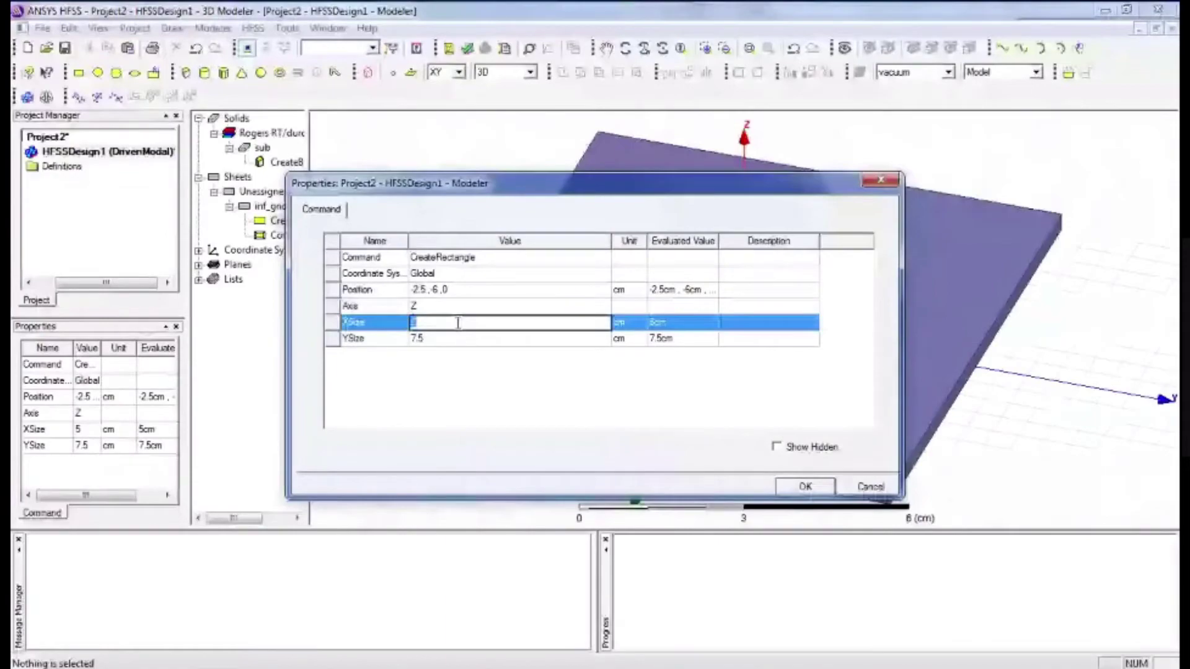
key("alt+Tab")
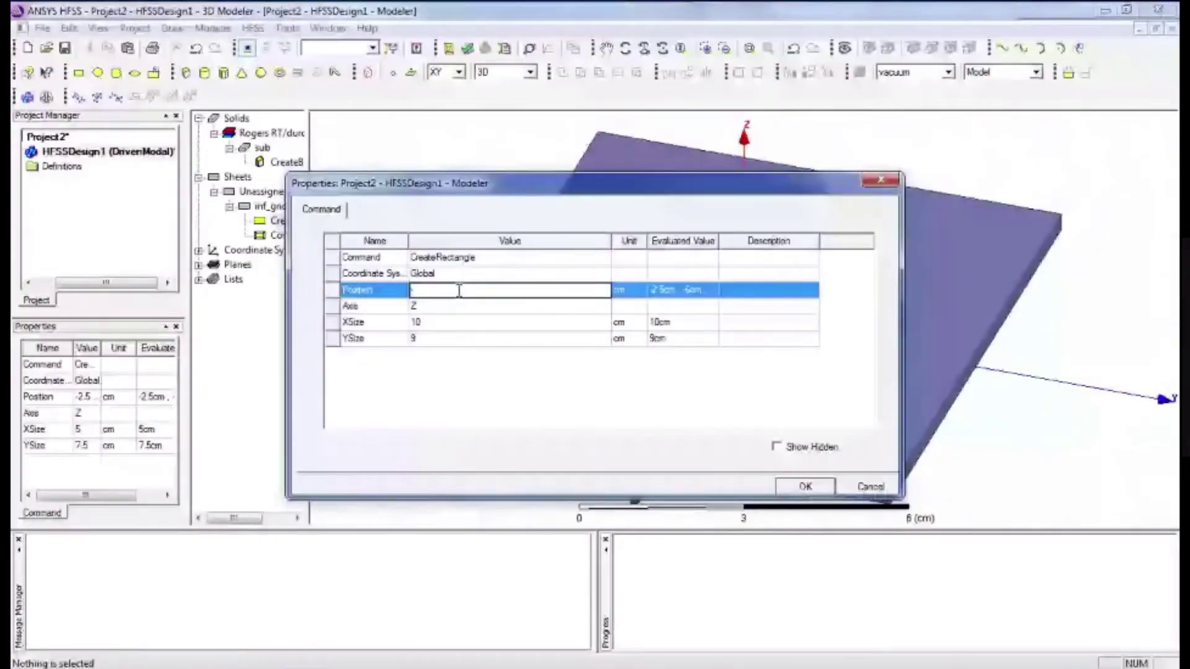
- Set the inf_gnd rectangle's position to -5, -4.5, 0 cm and apply the properties
type("-10/2")
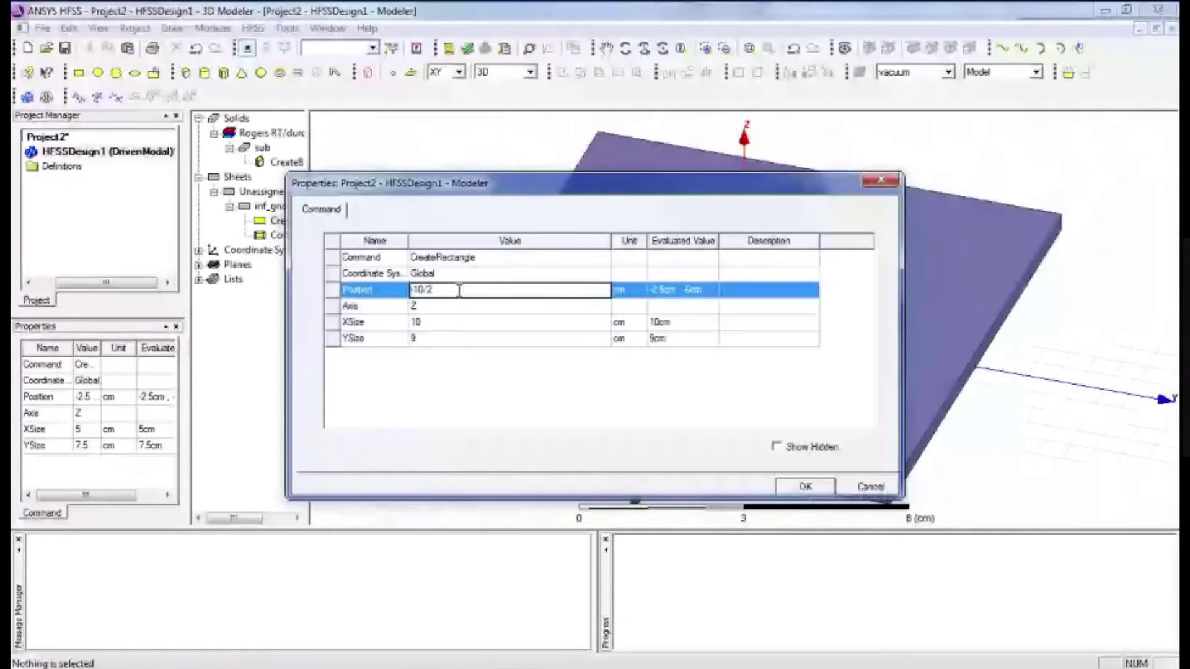
key("BackSpace")
key("BackSpace")
key("BackSpace")
key("BackSpace")
key("BackSpace")
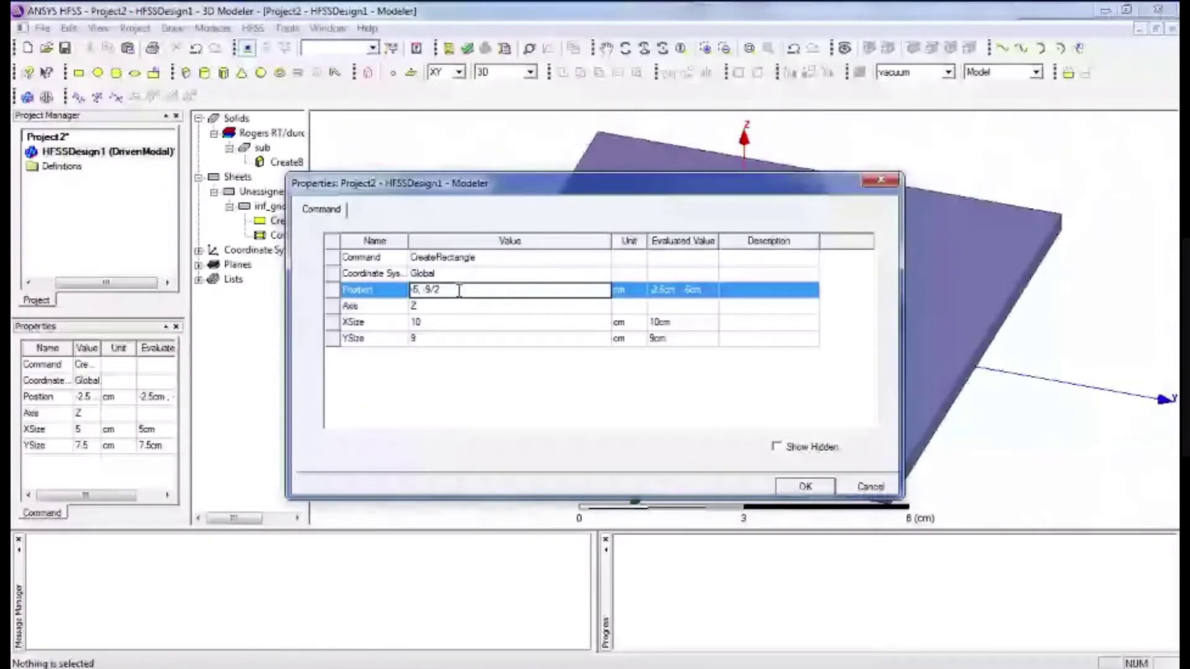
key("BackSpace")
key("BackSpace")
key("BackSpace")
type("4.5, 0")
key("Return")
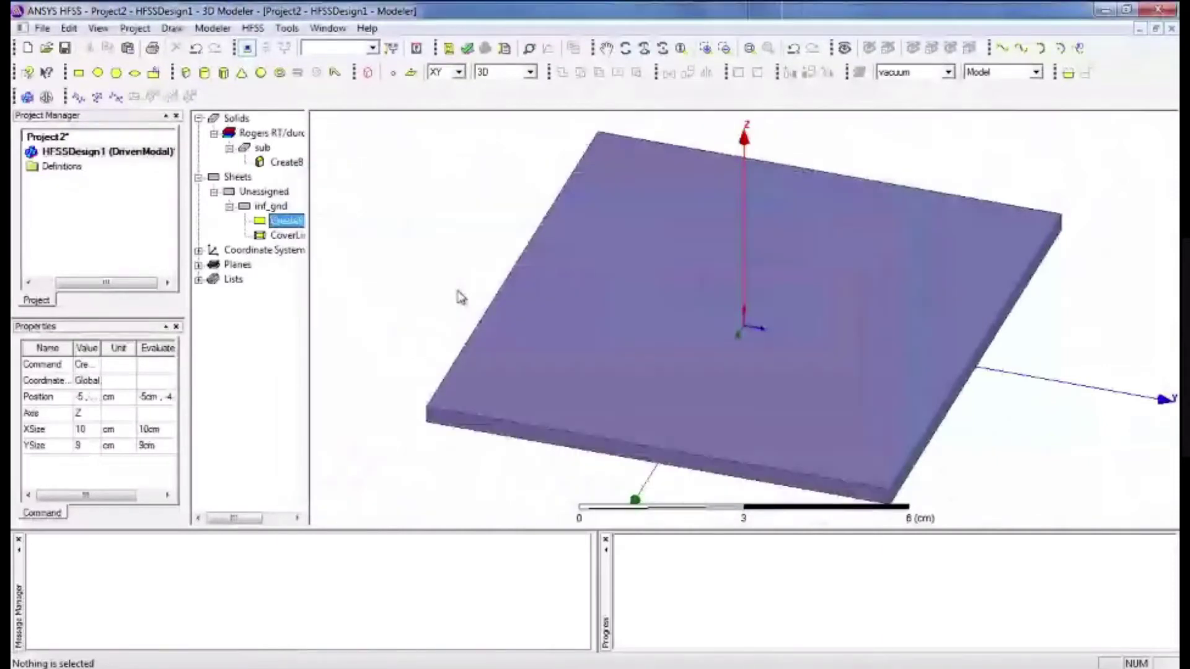
- Select the inf_gnd sheet and check its Perfect E boundary specification in the PowerPoint lab slides before returning to HFSS
left_click(272, 207)
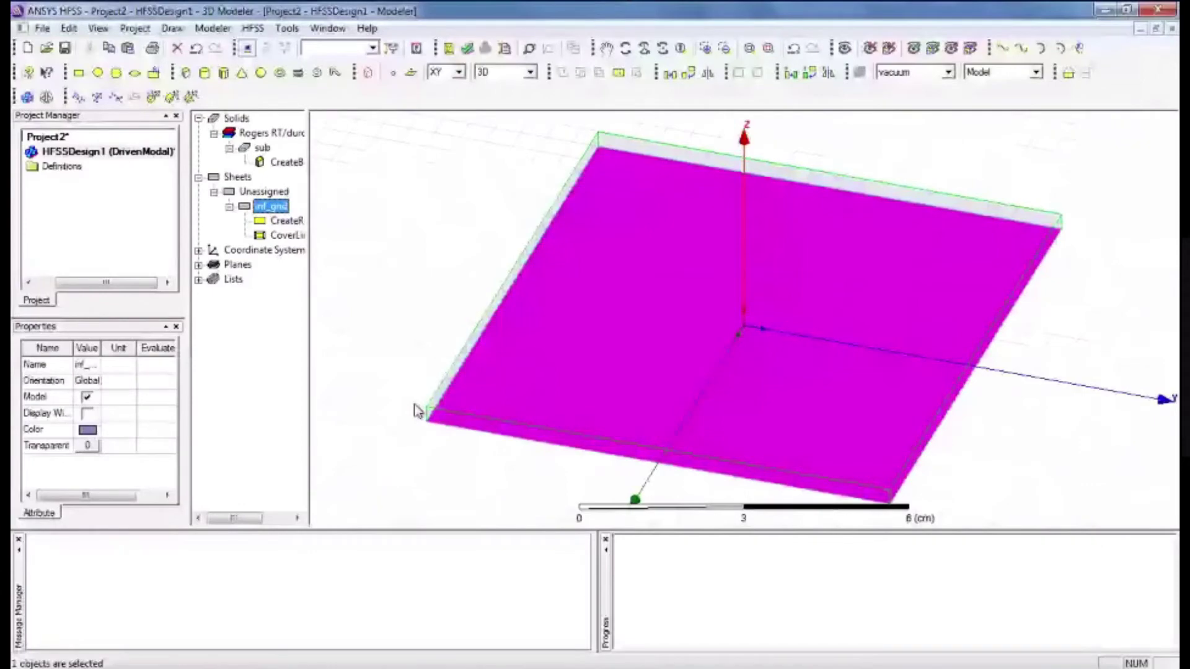
key("alt+Tab")
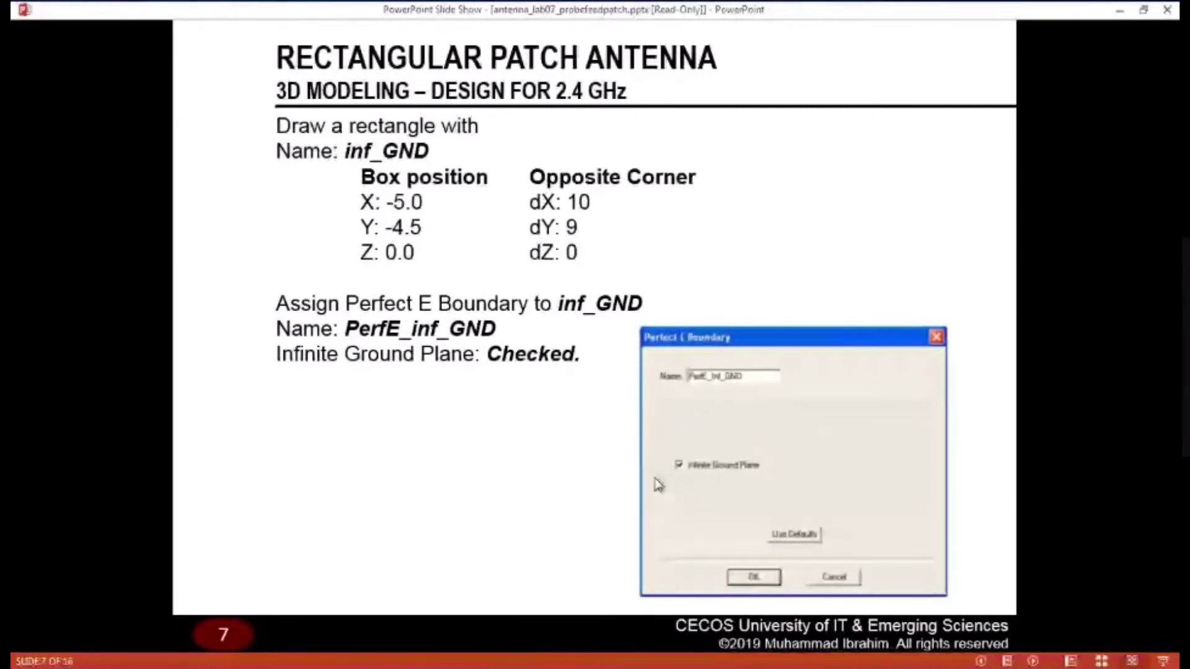
key("alt+Tab")
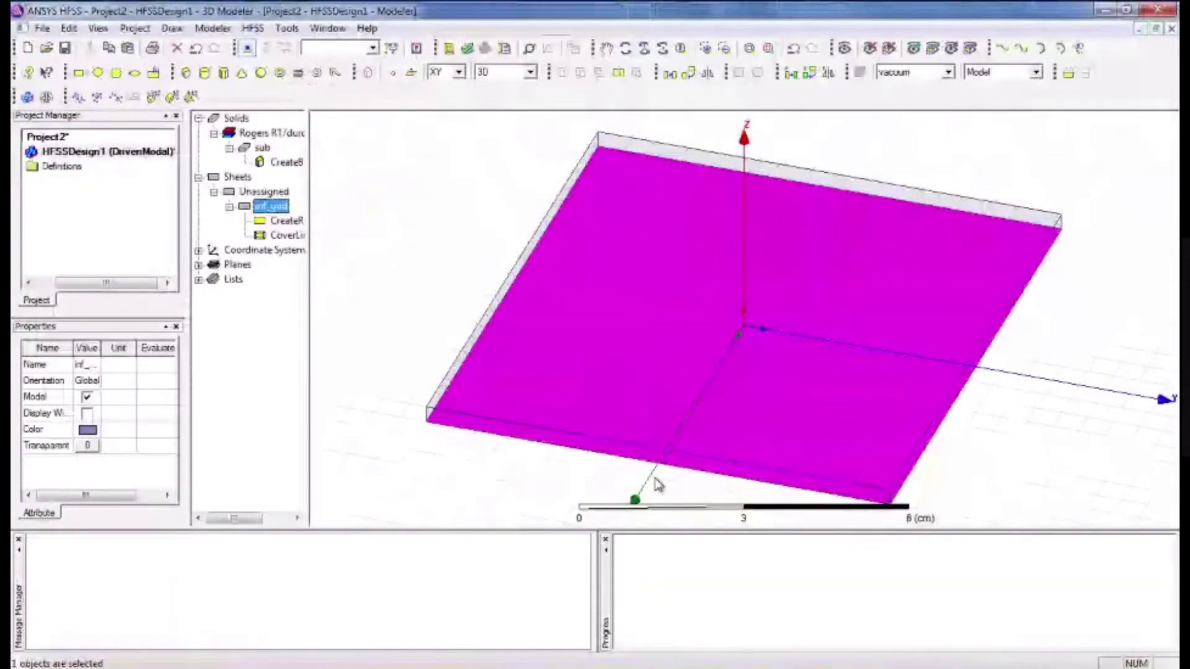
- Assign inf_gnd a Perfect E boundary named PerfE1_inf_gnd with Infinite Ground Plane enabled, and expand the Perfect E sheet group in the model tree
right_click(268, 211)
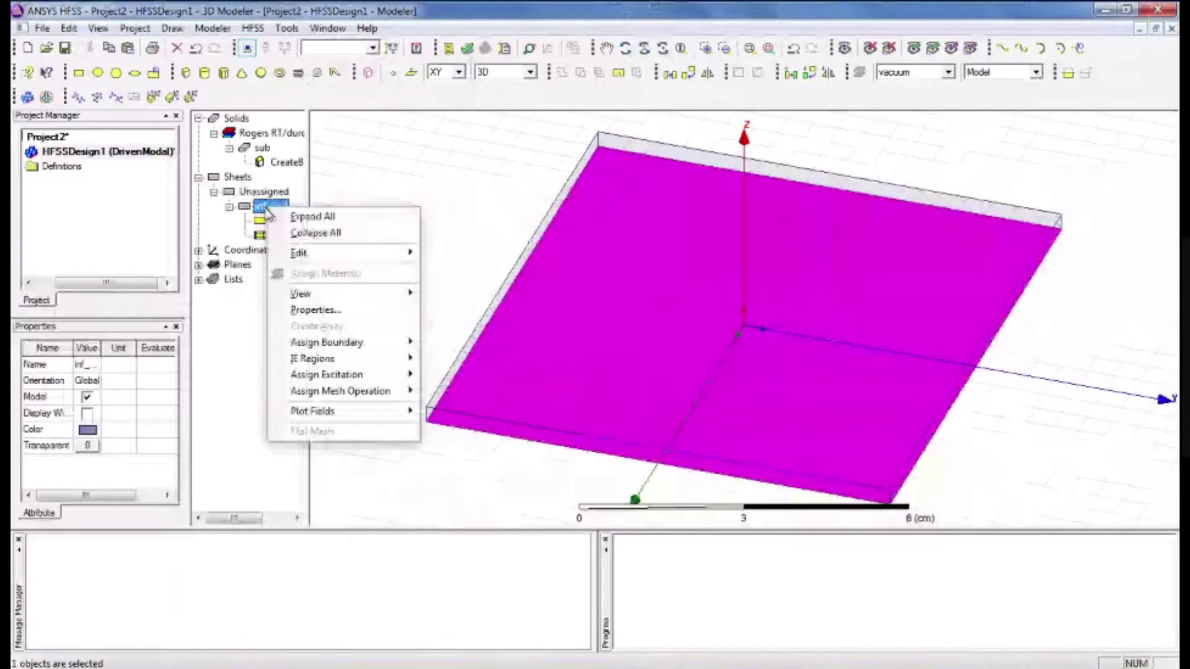
mouse_move(338, 346)
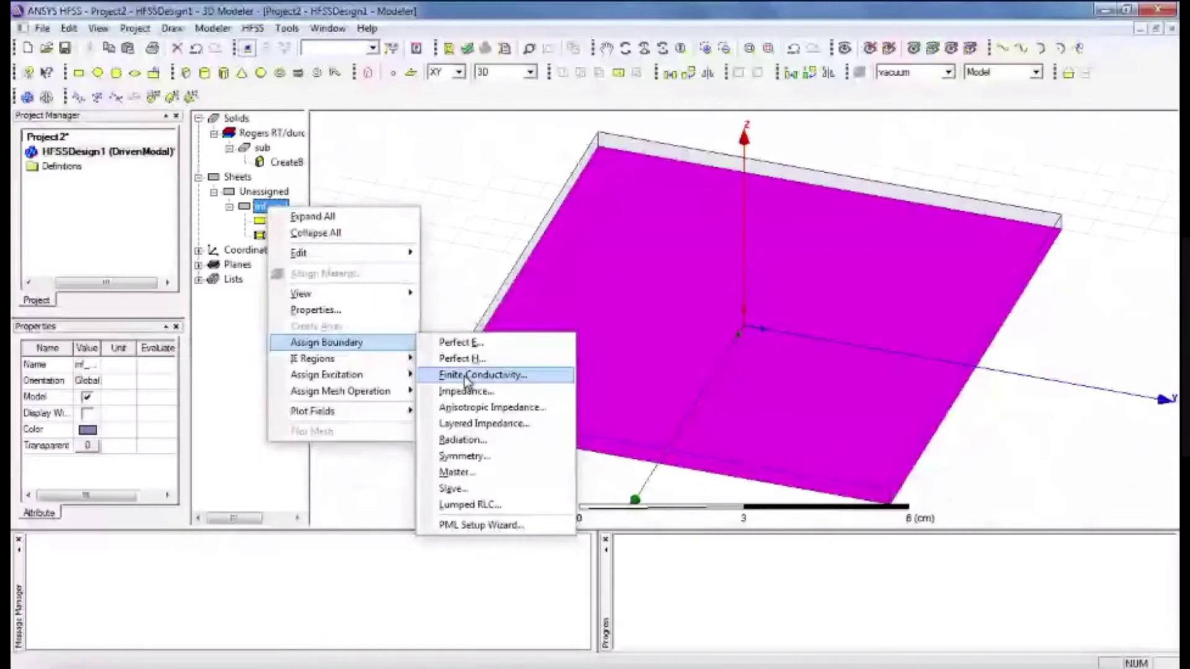
key("Escape")
key("Escape")
right_click(265, 211)
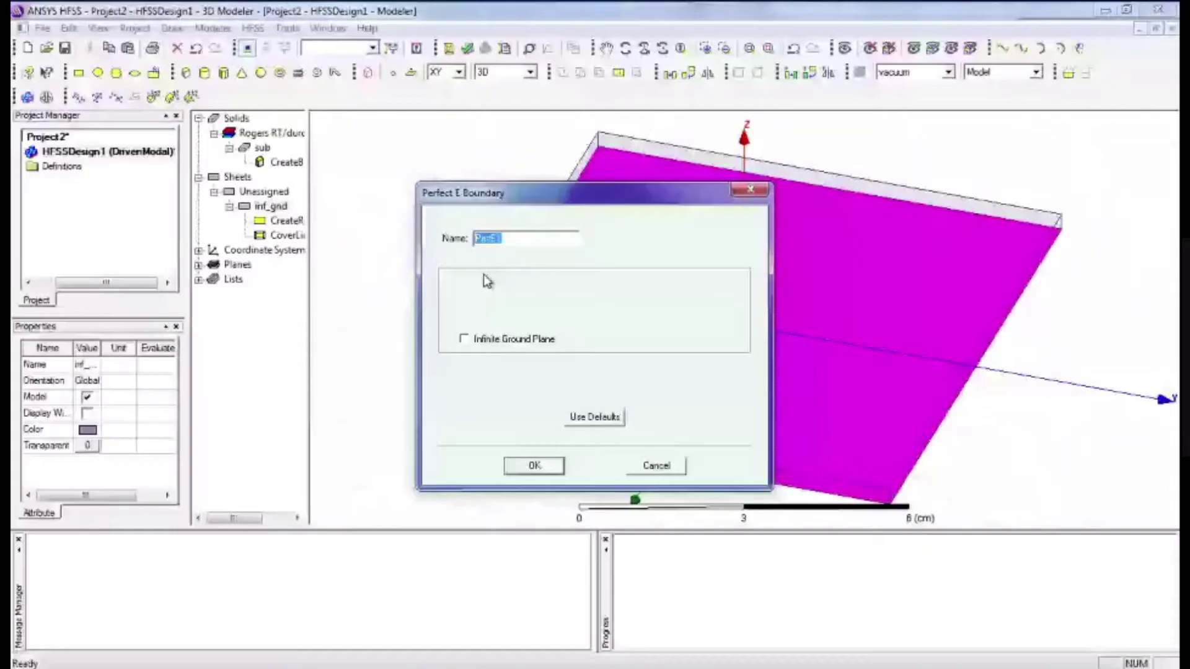
left_click(508, 242)
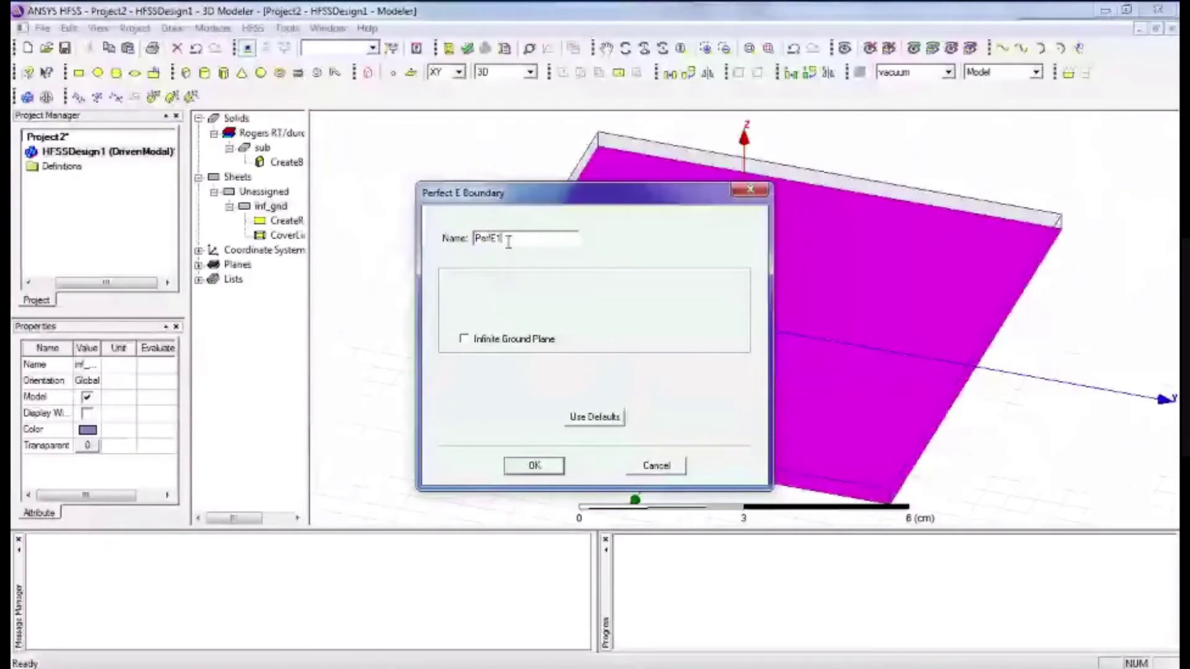
type("_inf_")
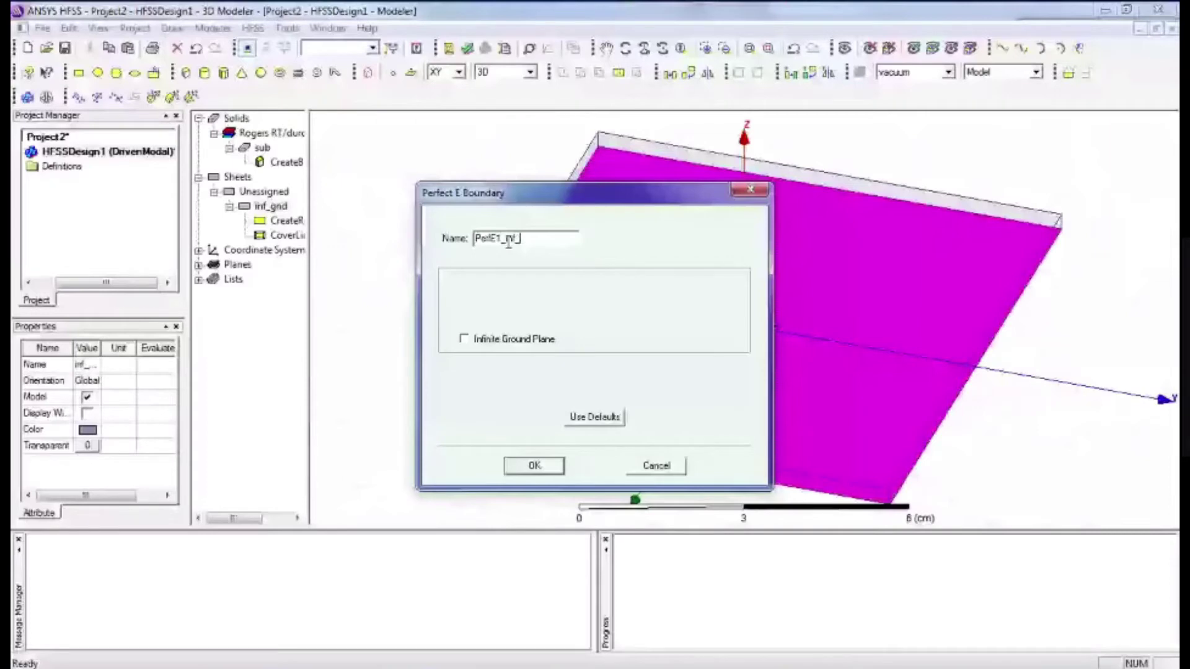
type("gnd")
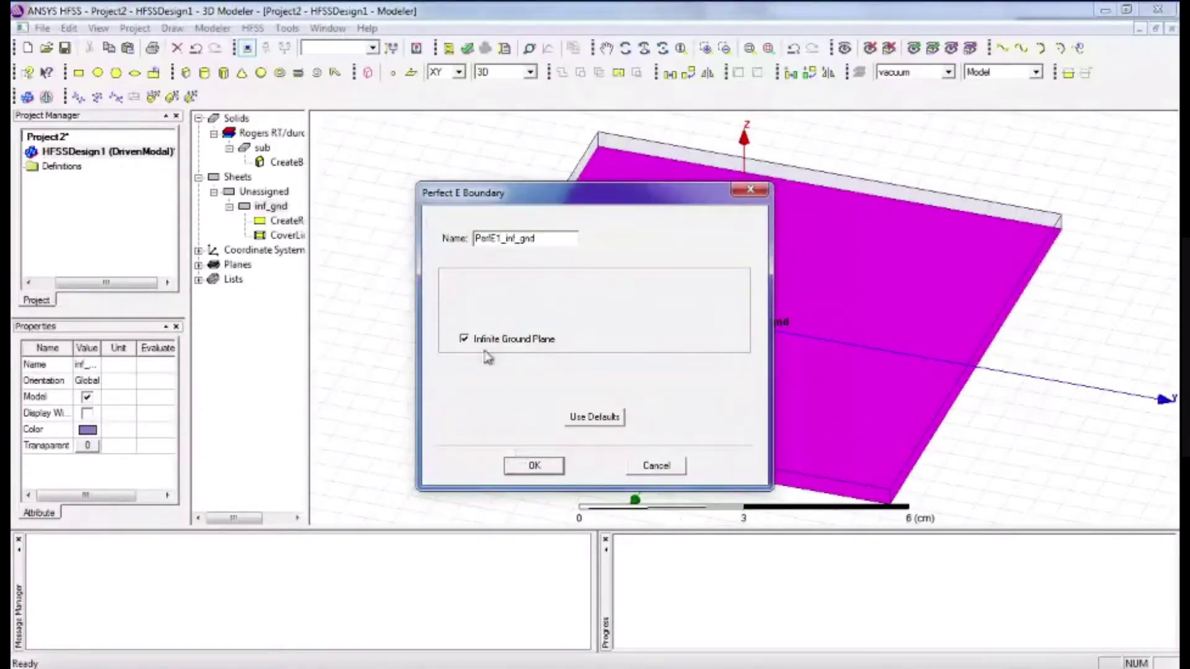
left_click(530, 466)
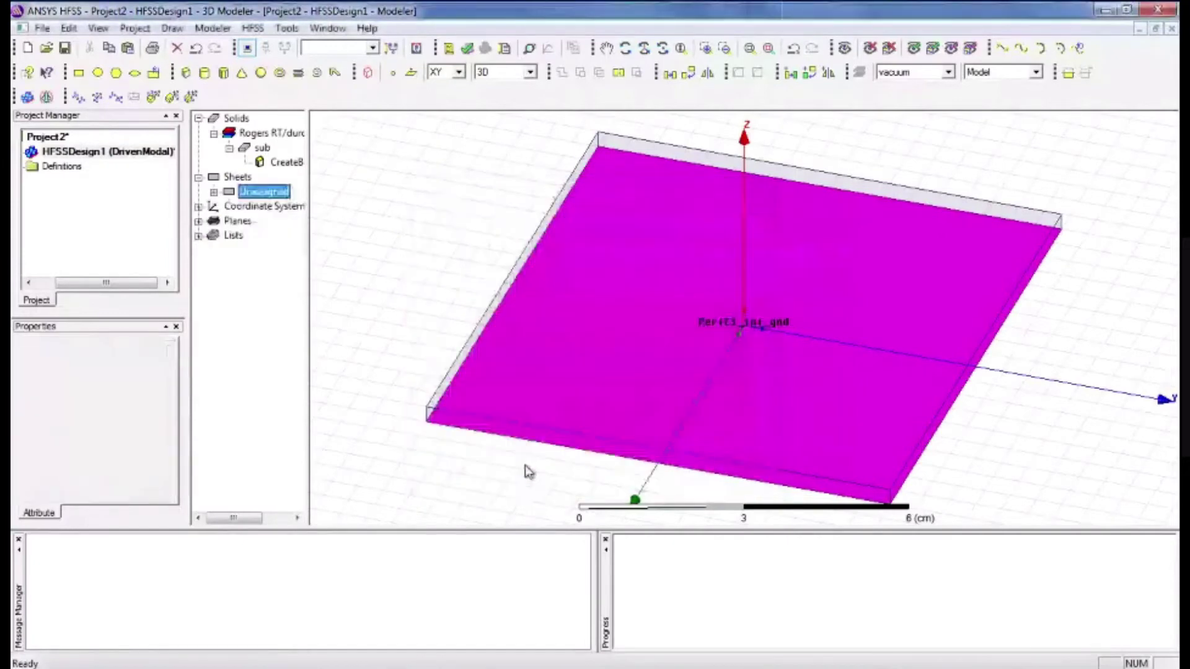
left_click(525, 471)
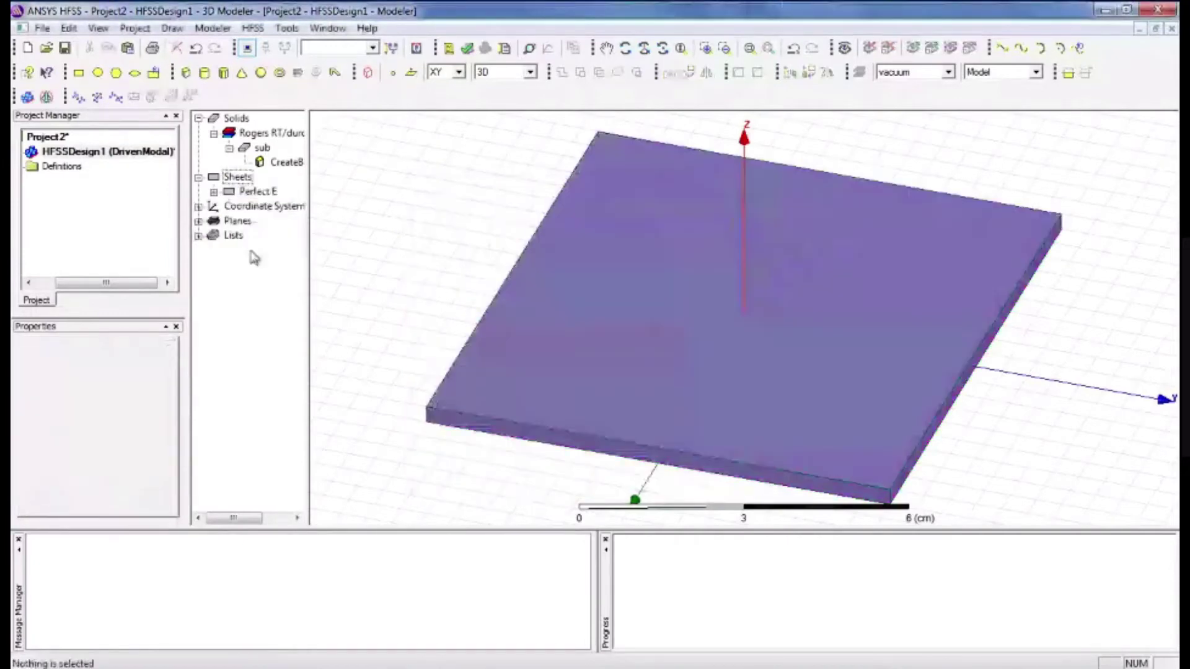
left_click(251, 192)
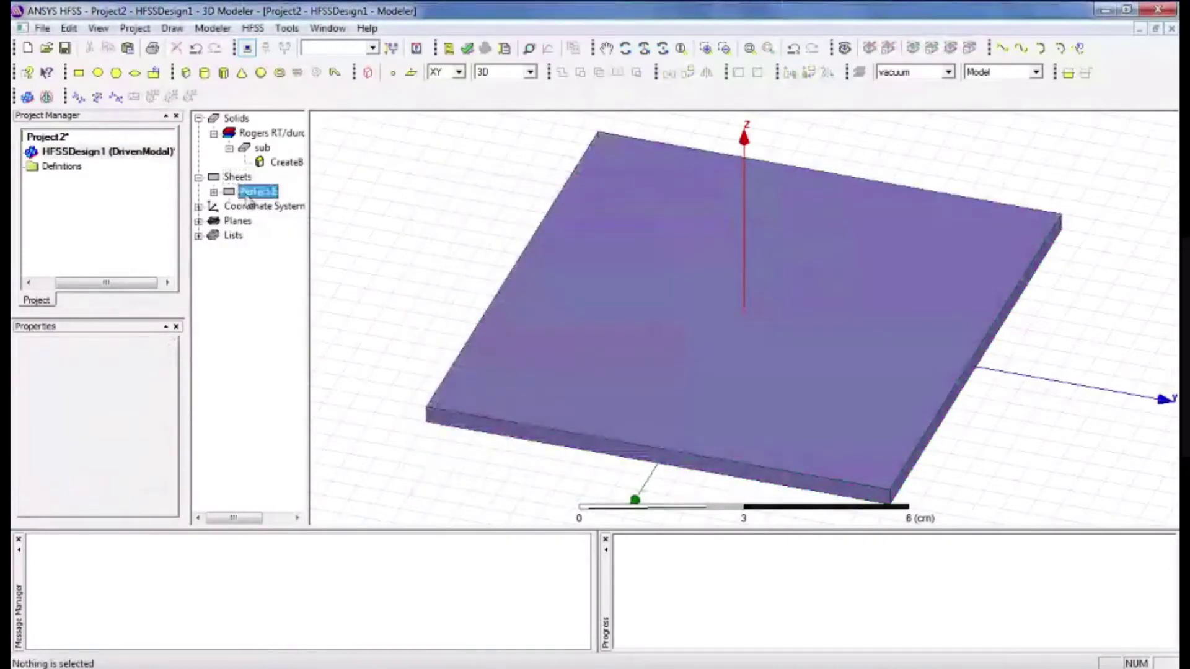
left_click(213, 192)
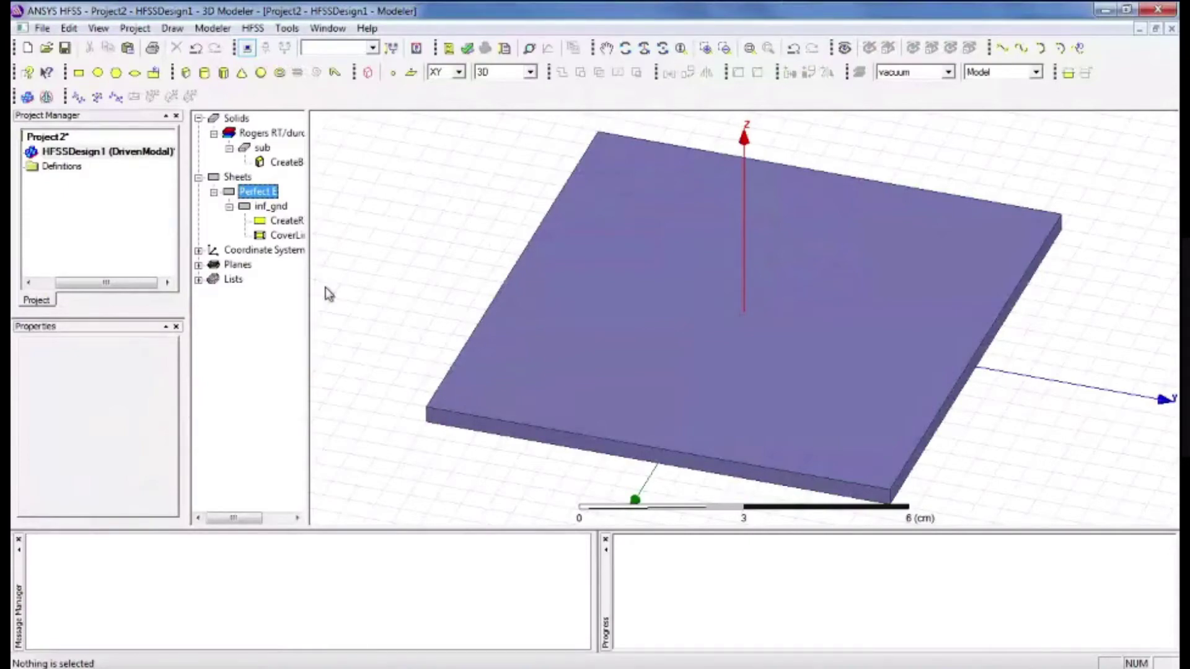
- Switch to the PowerPoint lab slides and examine the position, radius and subtraction specification of the cut_out circle
key("alt+Tab")
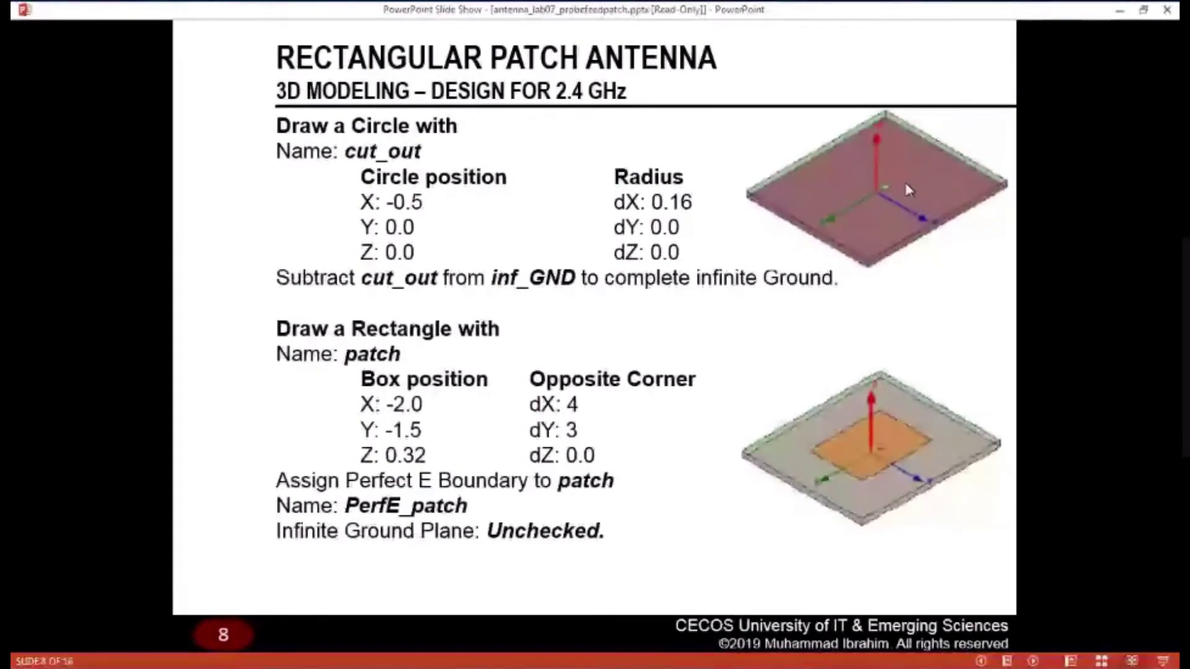
scroll(908, 191, "up", 2, "ctrl")
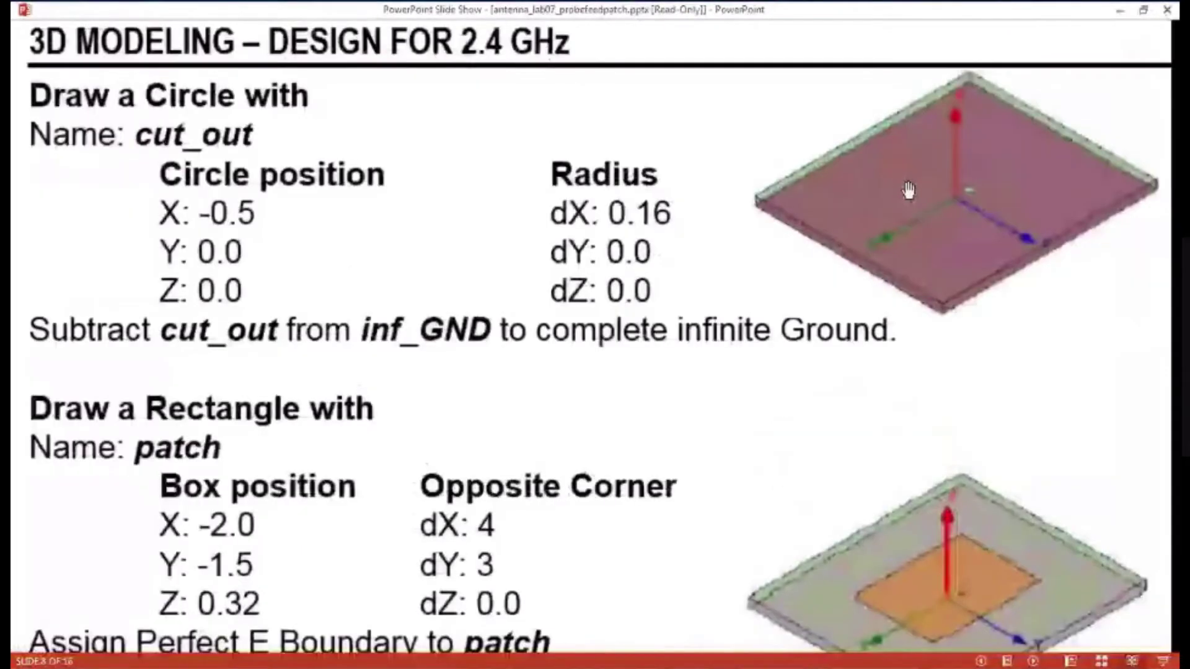
scroll(908, 191, "up", 1, "ctrl")
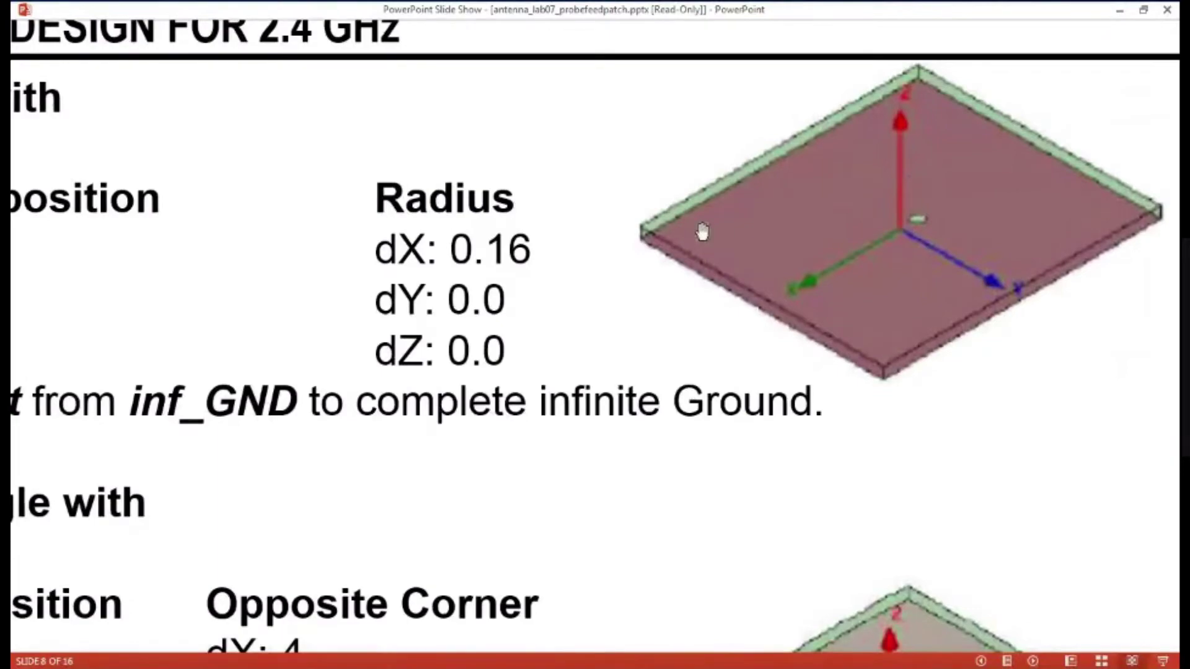
key("Escape")
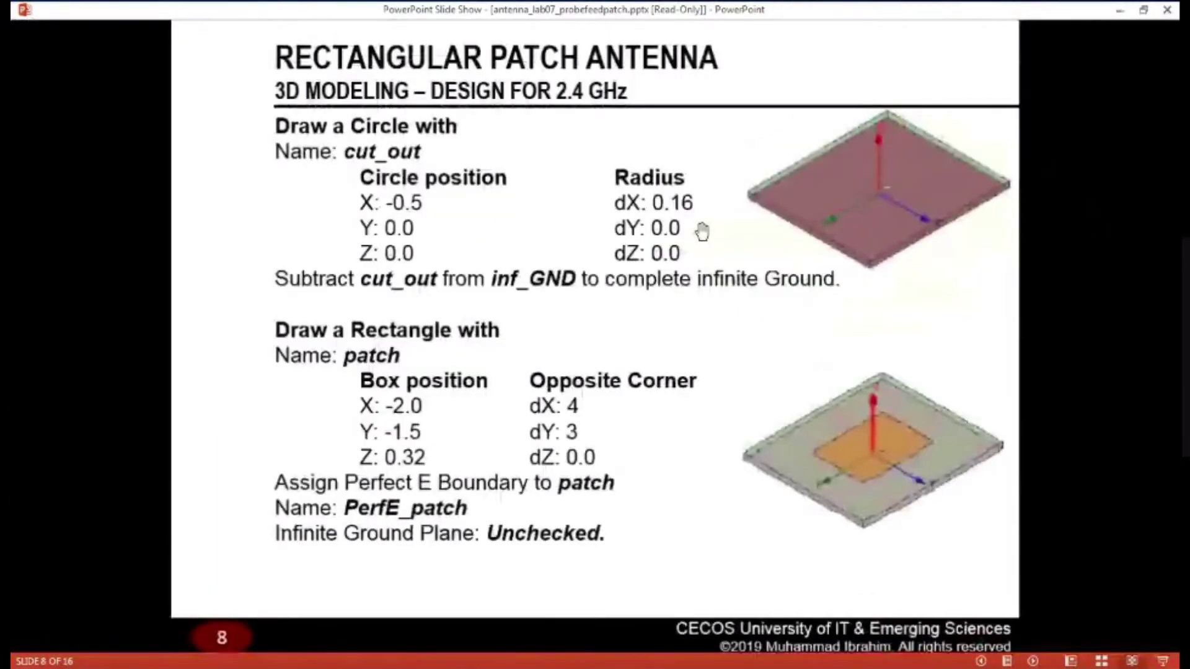
- Return to HFSS, draw an XY-plane circle of about 2.12 cm radius centred at -1.5, -2.5, 0 cm, and rename it as cut_out
key("alt+Tab")
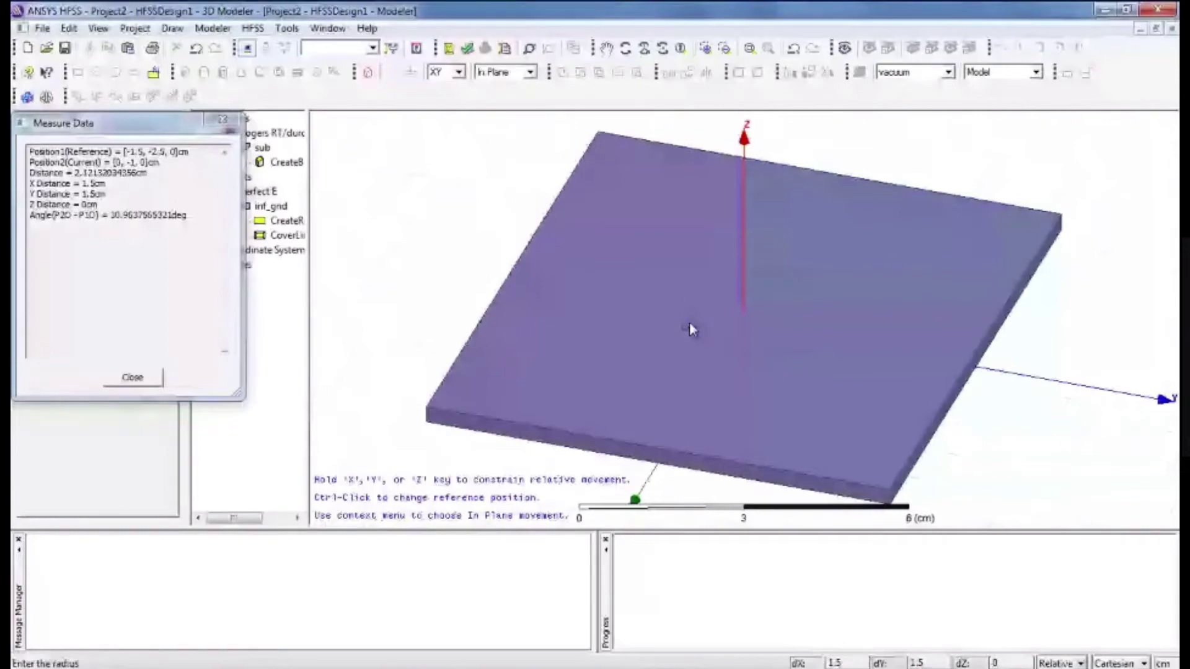
left_click(692, 330)
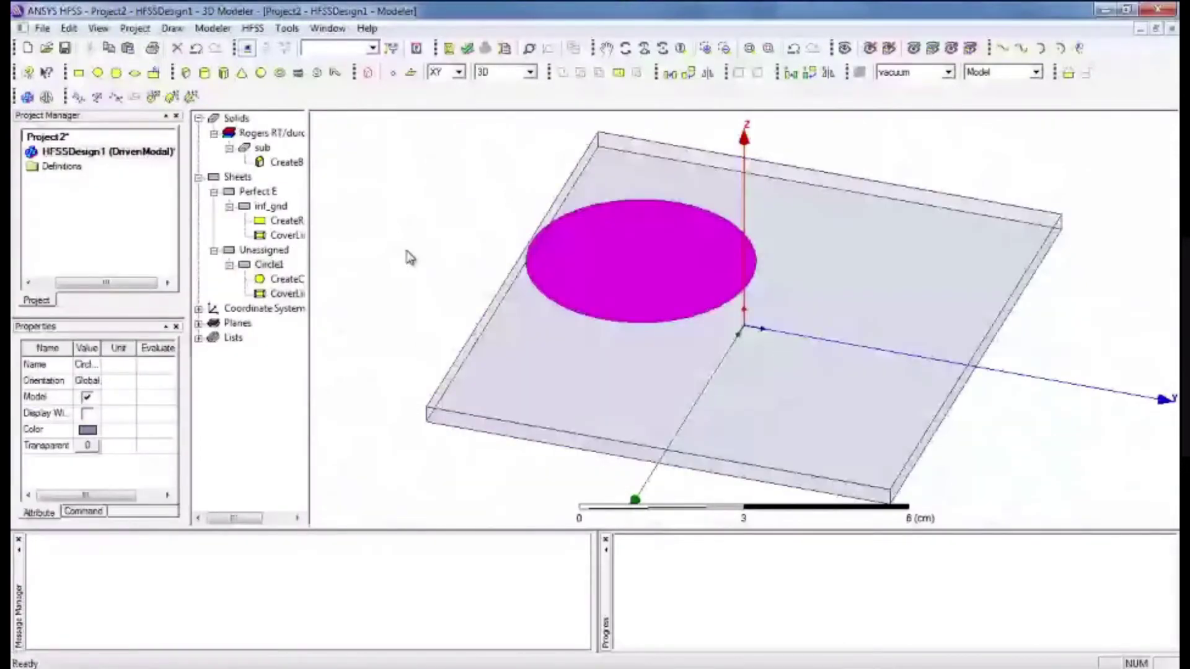
key("alt+Tab")
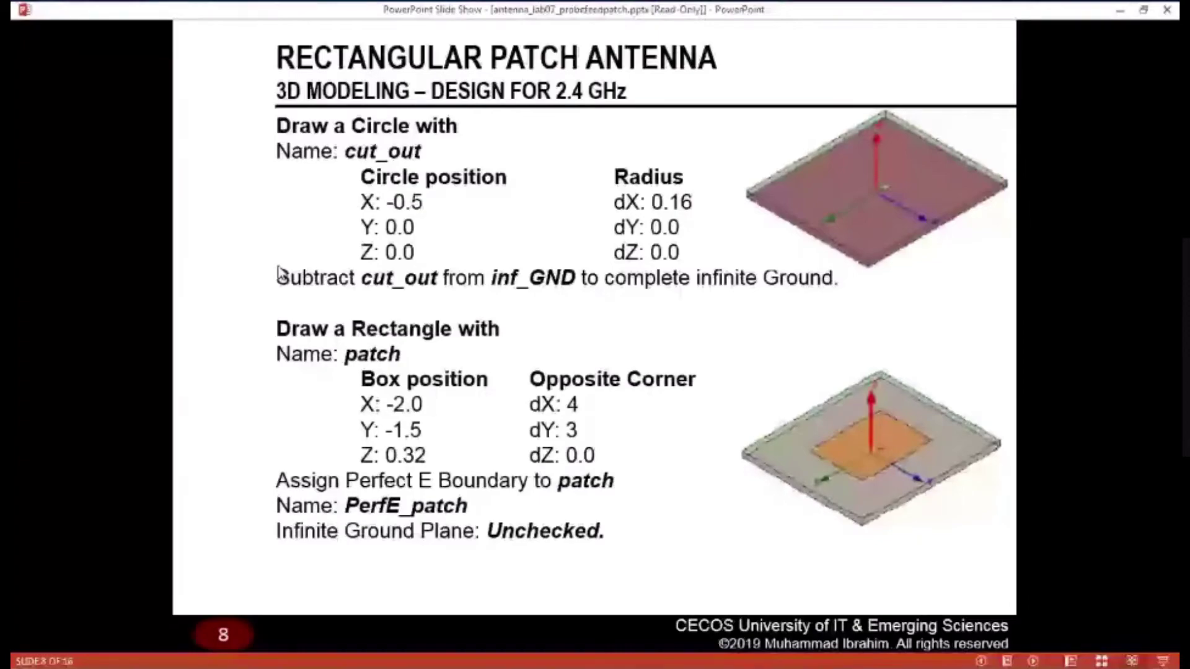
key("alt+Tab")
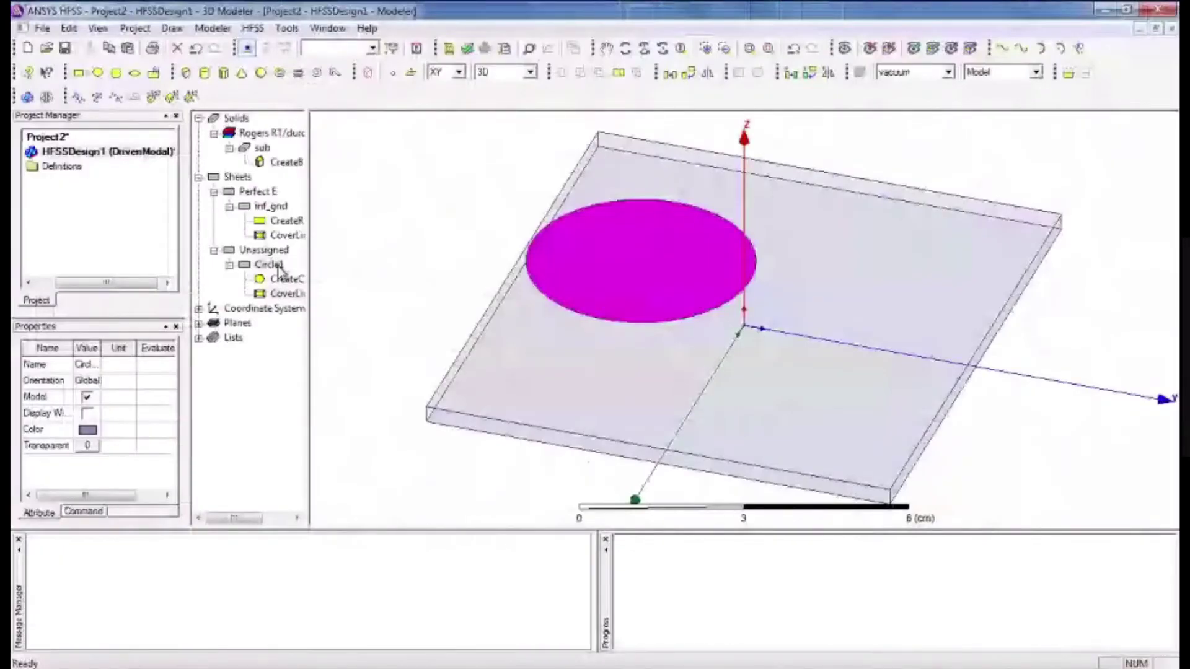
double_click(279, 268)
type("cut_out")
key("Return")
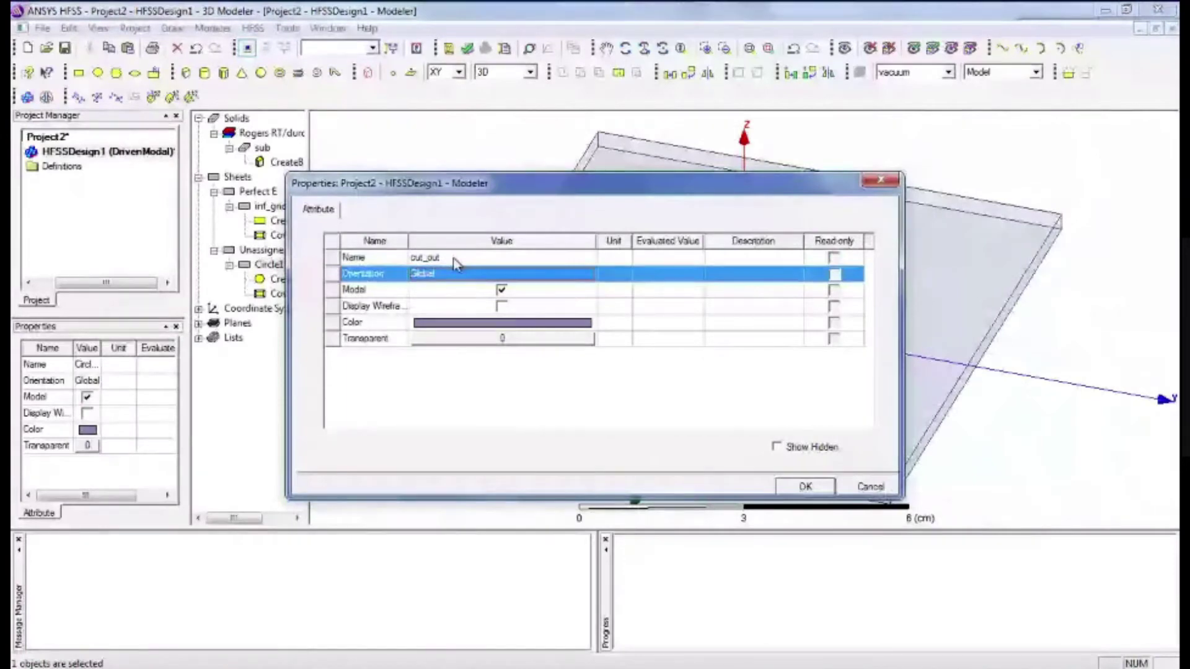
key("Return")
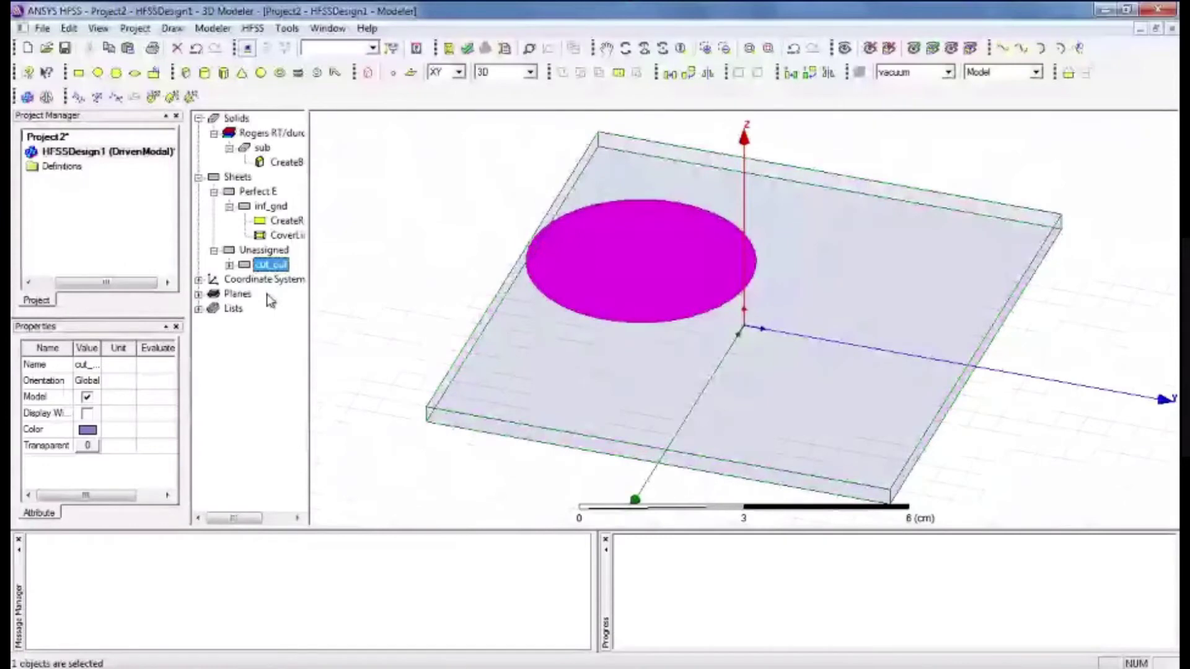
- Open the cut_out circle's creation properties and set its radius to 0.16 cm
left_click(229, 265)
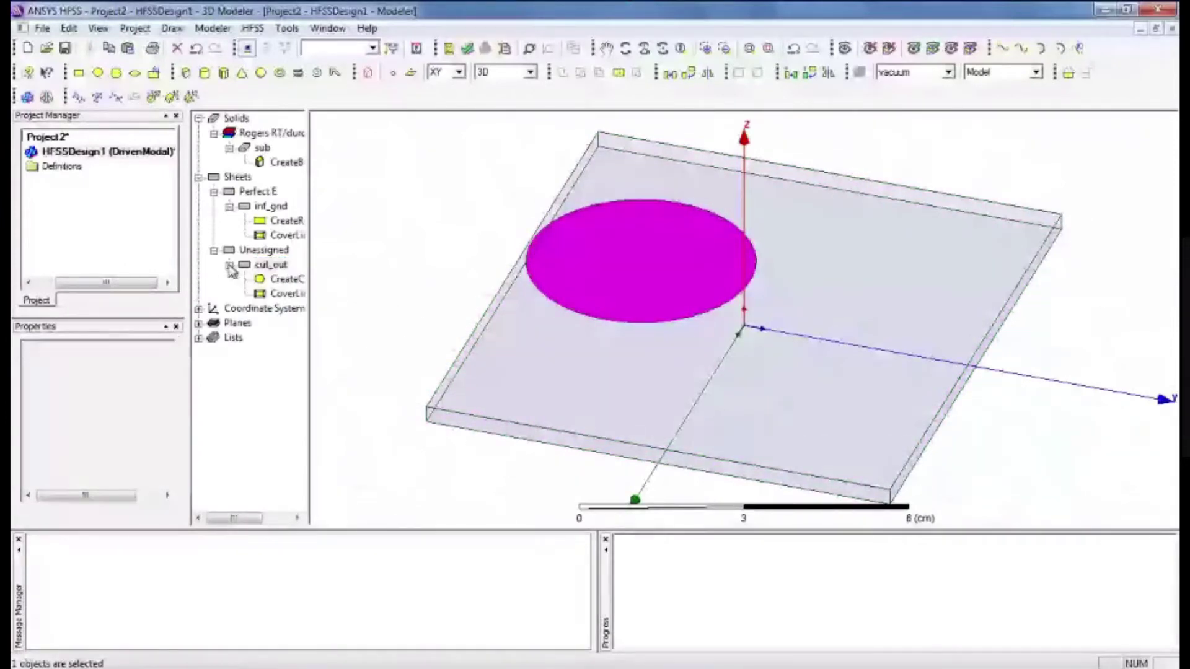
left_click(271, 265)
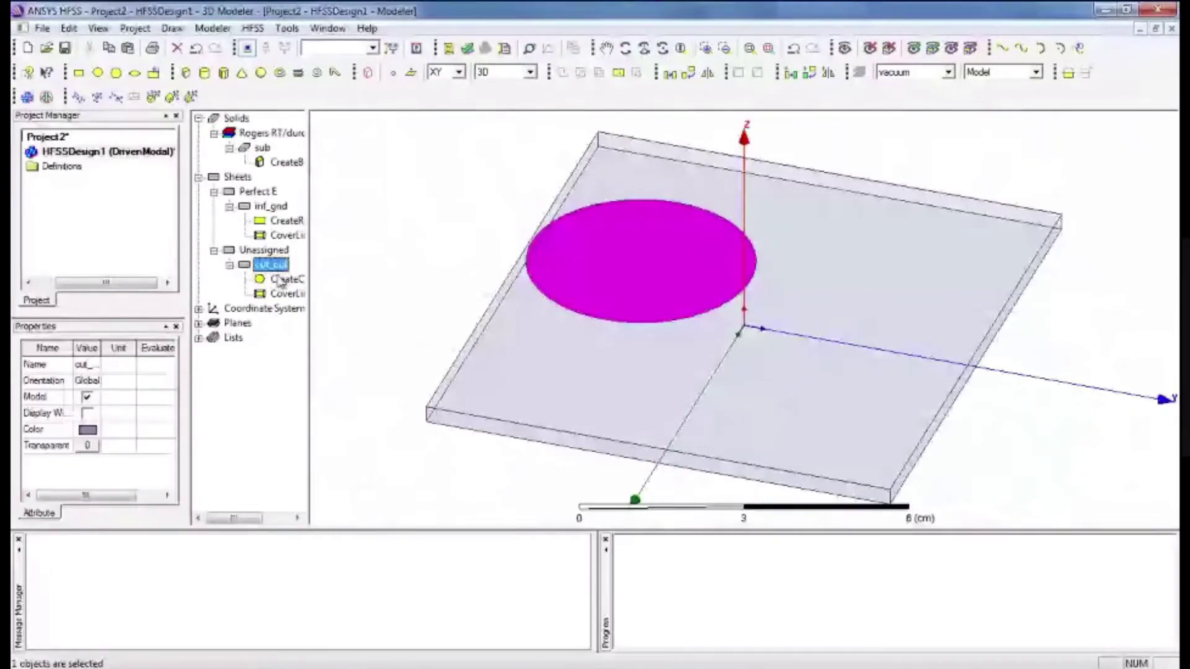
key("alt+Tab")
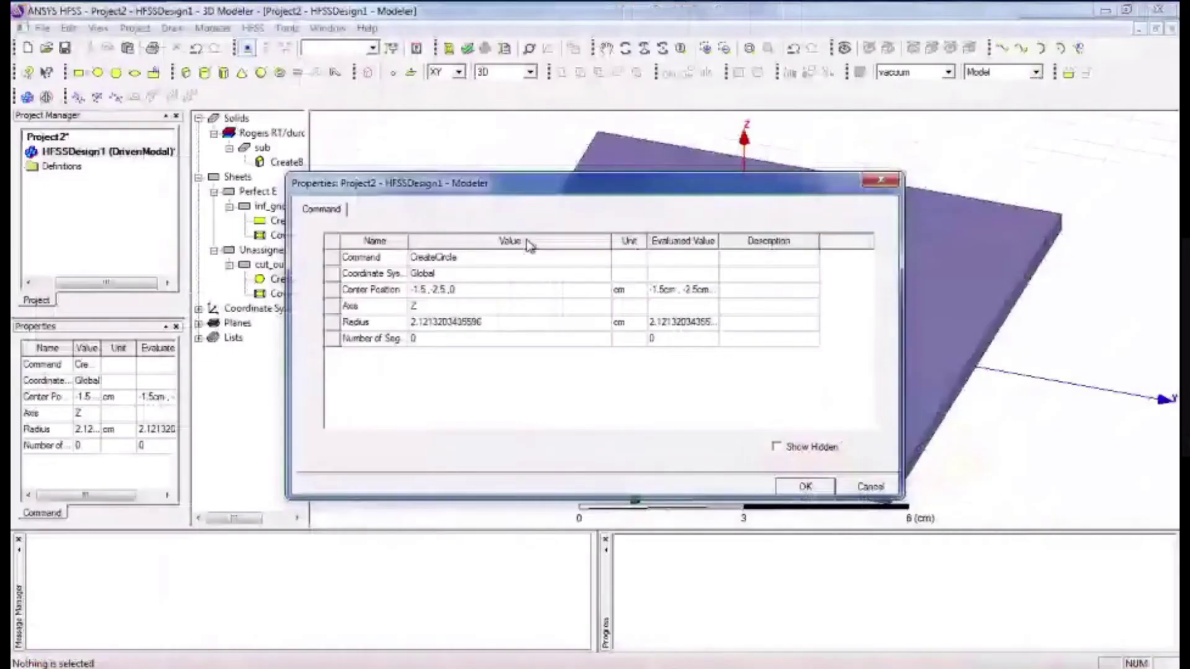
left_click(517, 322)
type("0.16")
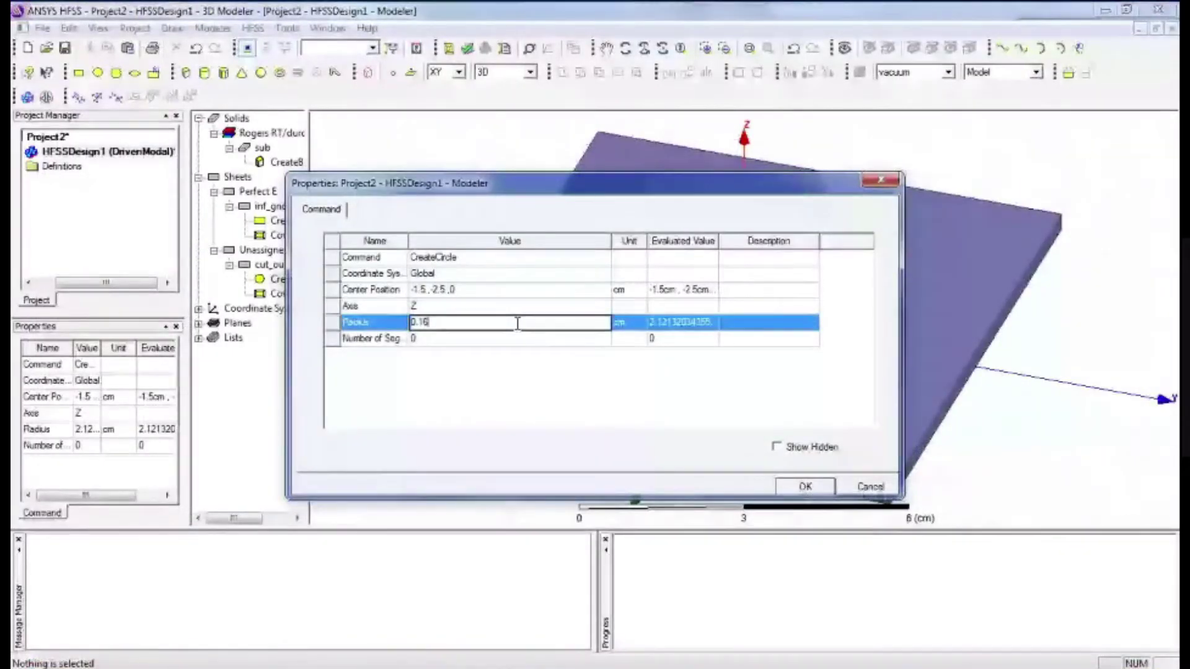
key("Tab")
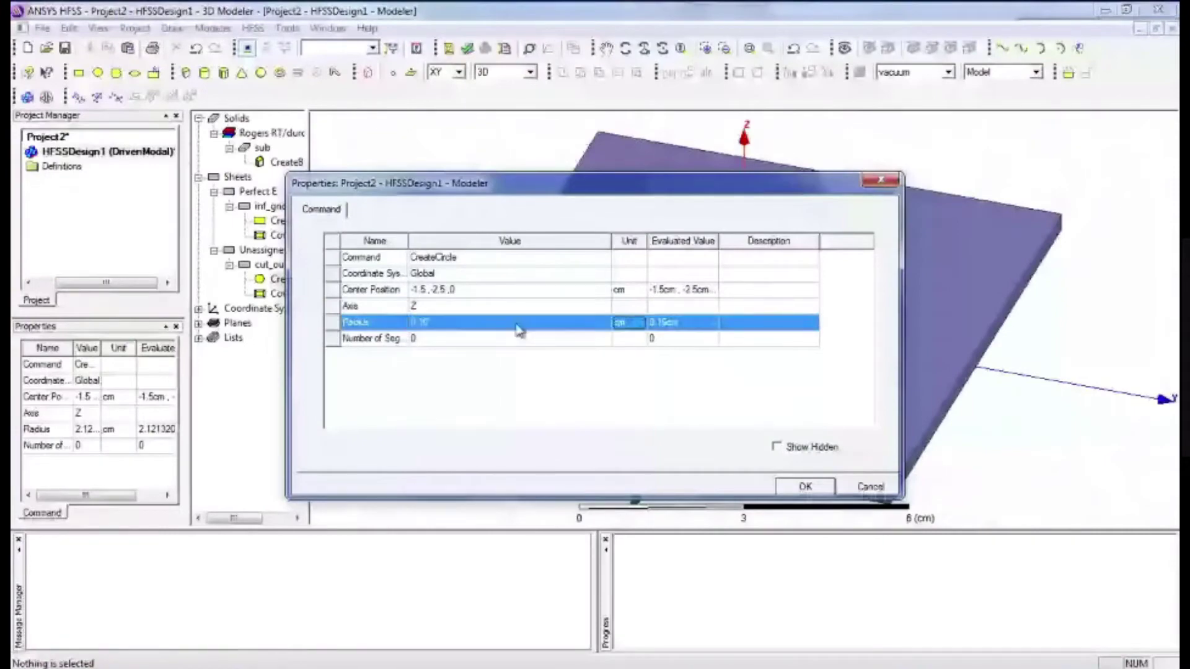
- Check the circle position on the PowerPoint slide, return to HFSS and set the cut_out circle's center position to -0.5, 0, 0 cm
key("alt+Tab")
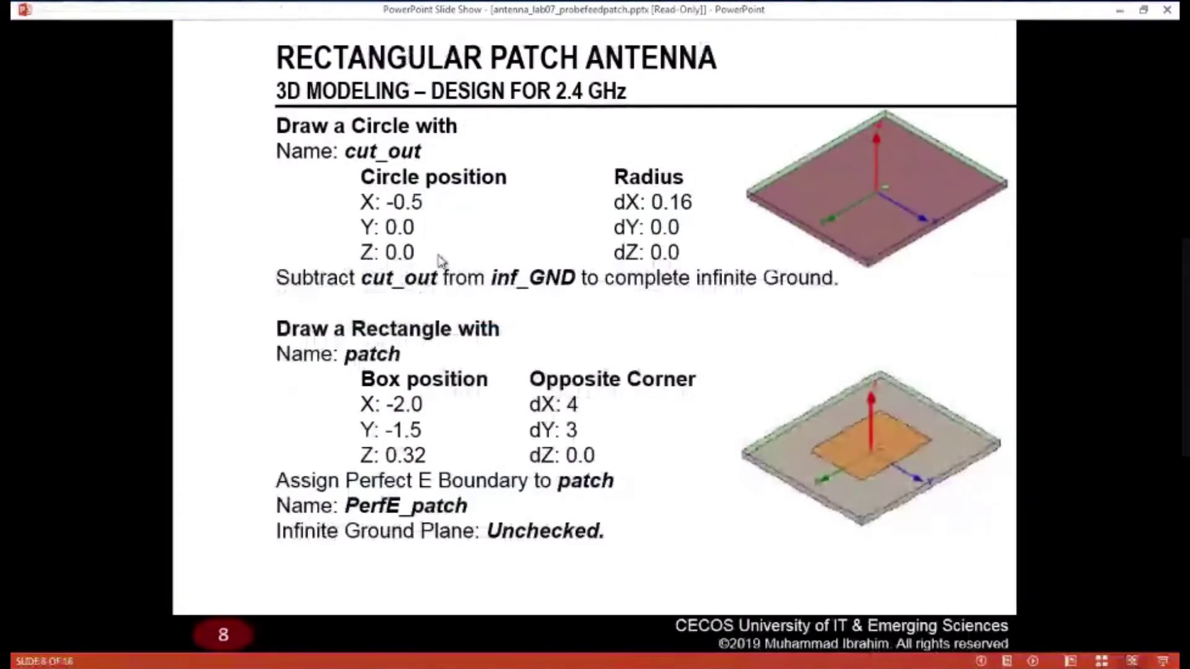
key("alt+Tab")
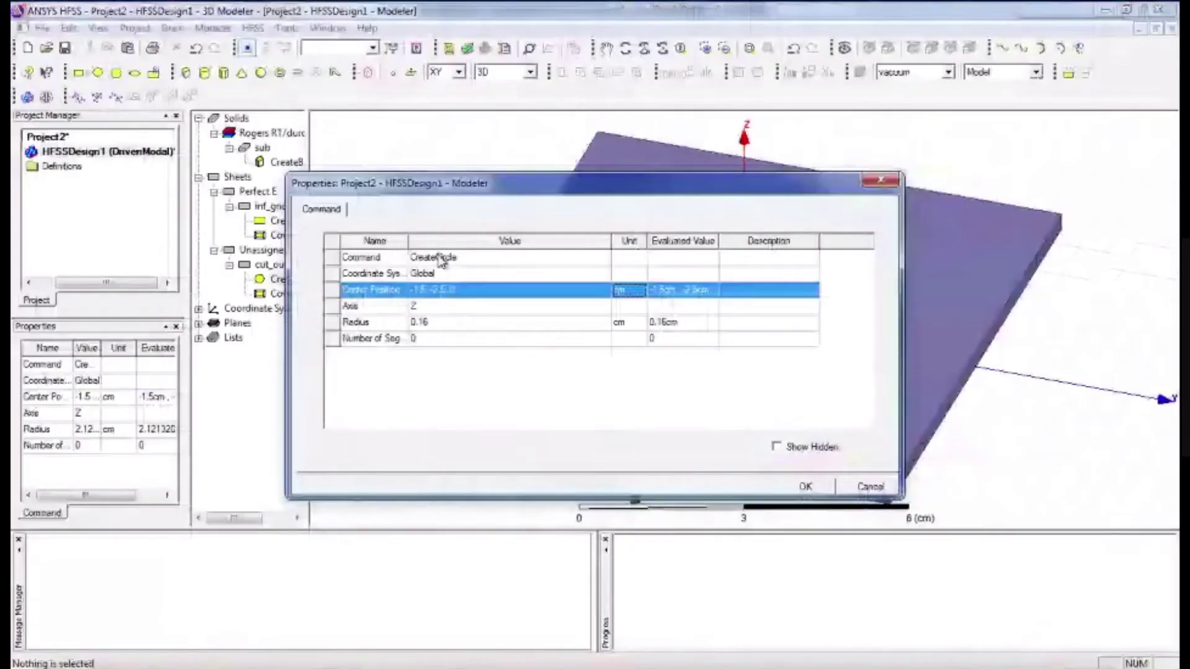
key("alt+Down")
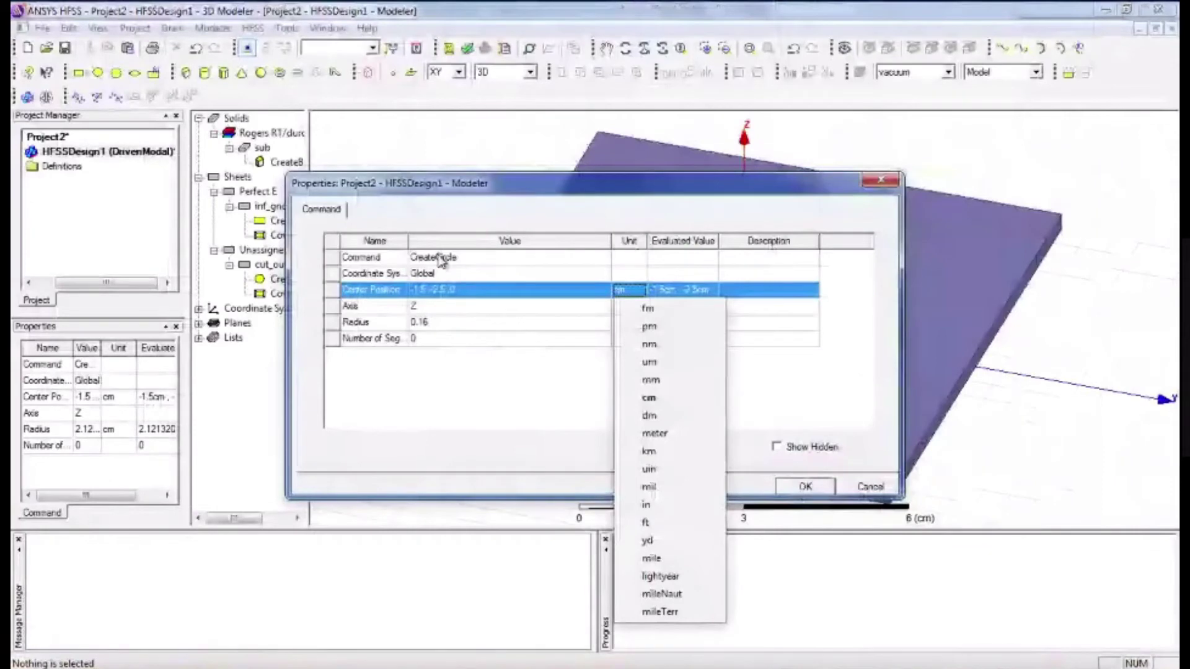
key("Escape")
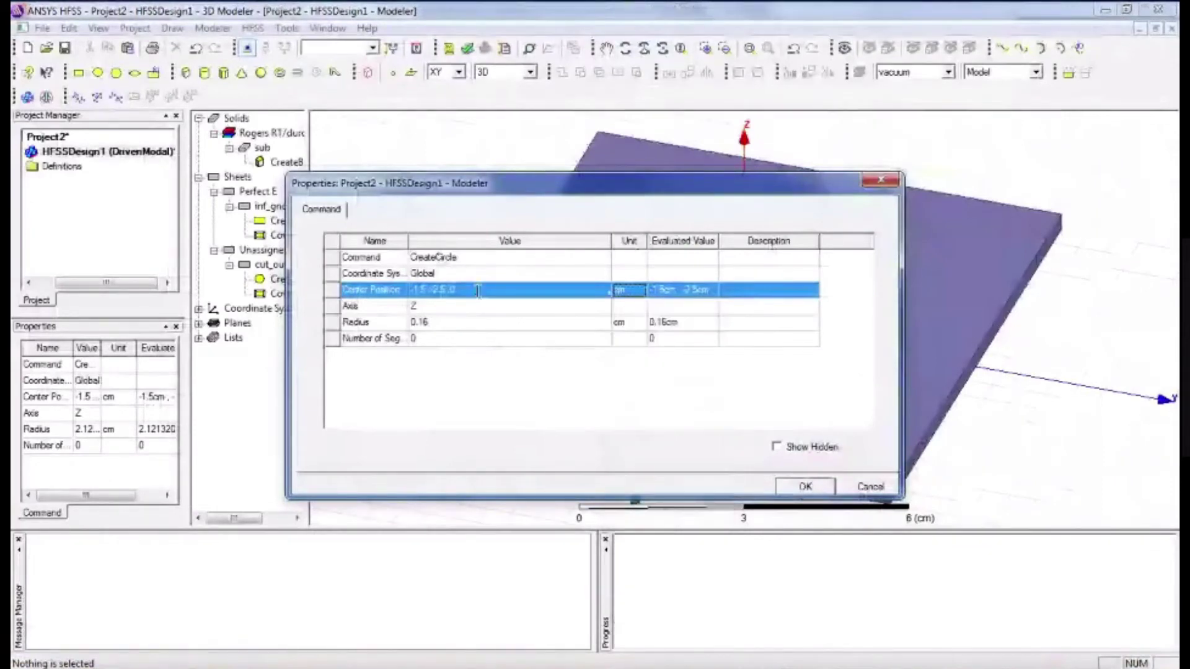
left_click(478, 290)
type("-0.5, 0")
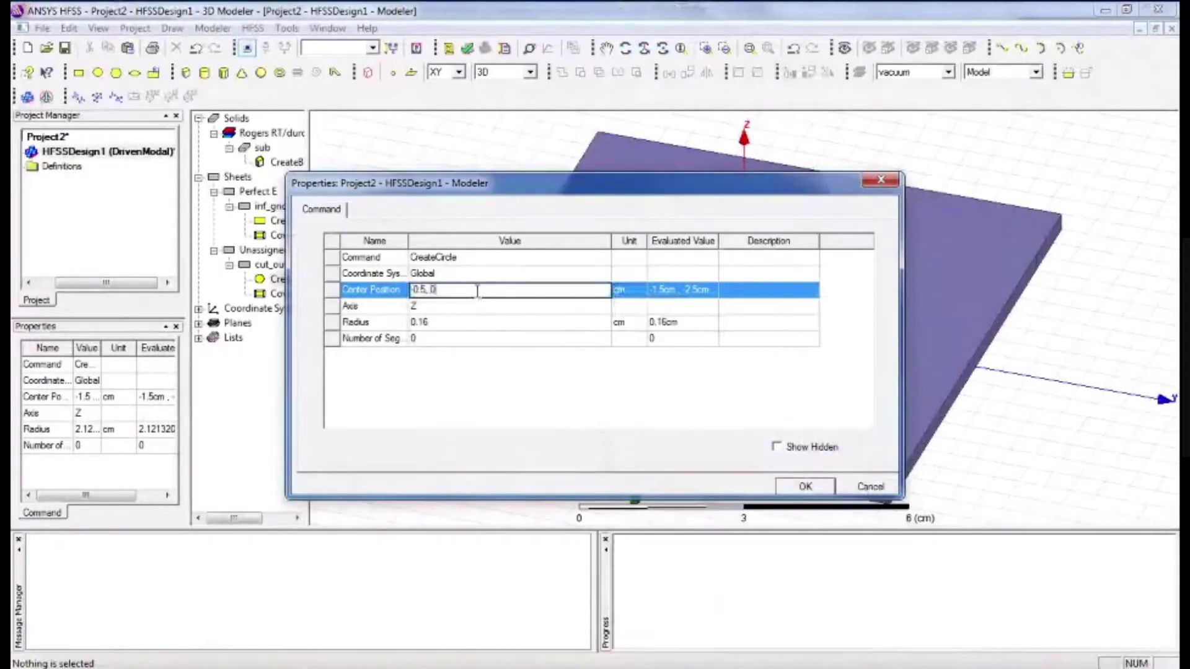
type(", 0")
key("Tab")
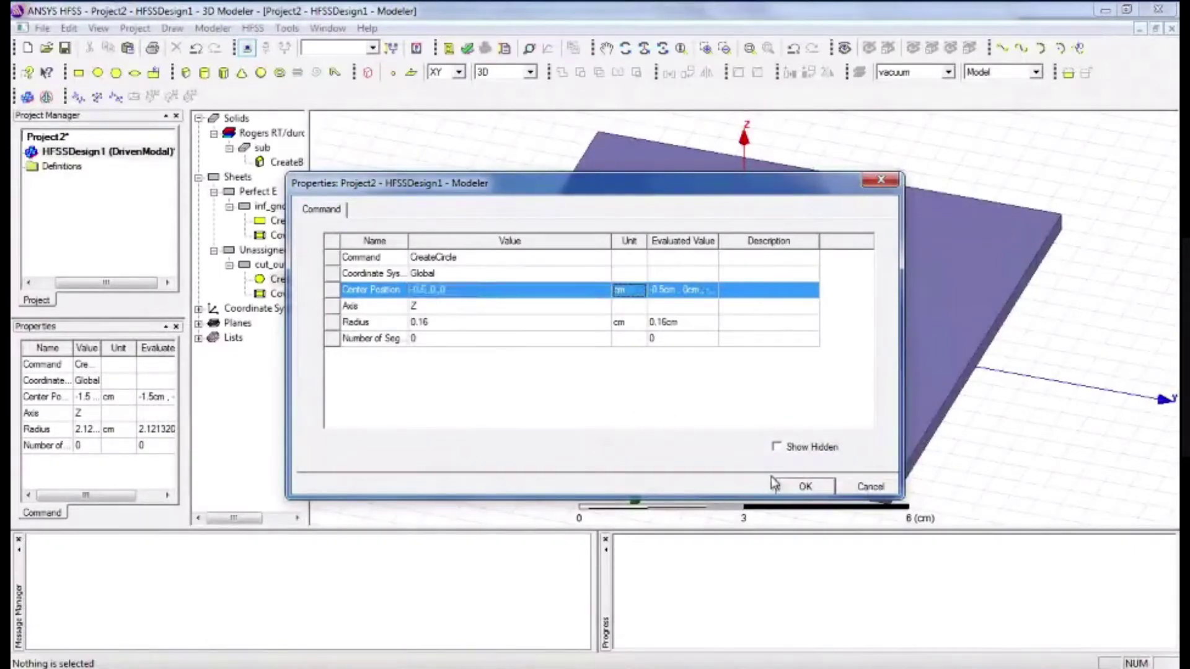
left_click(801, 487)
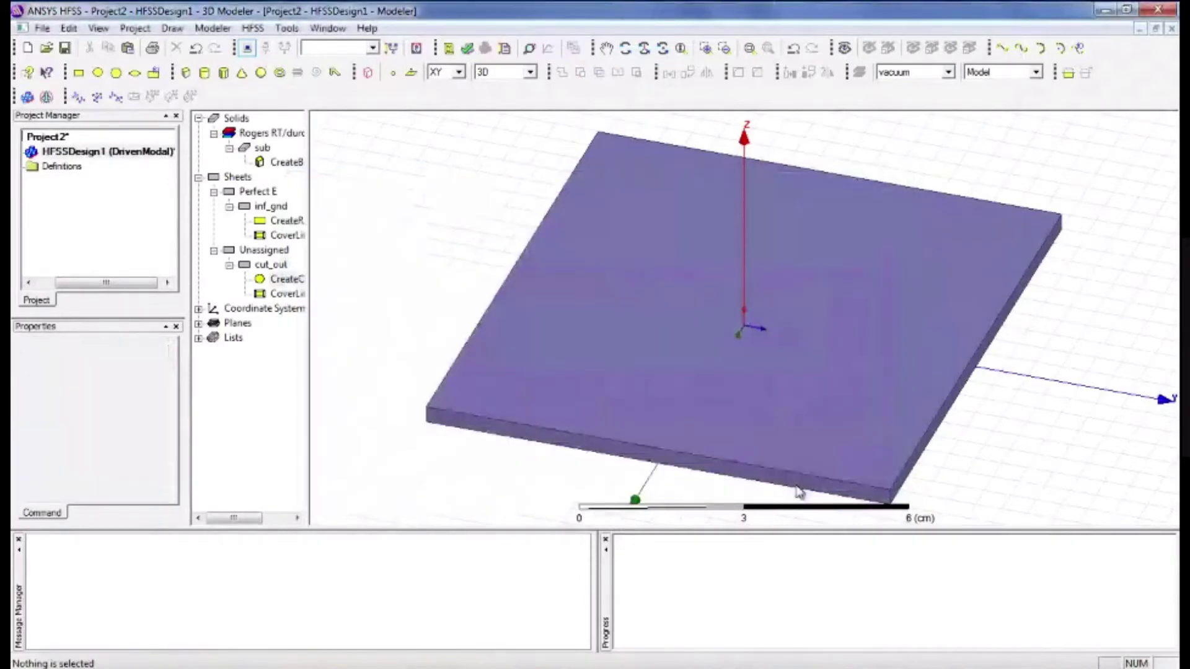
- Examine the cut_out circle's placement on the ground plane and compare its center position and radius with the PowerPoint slide's specification
left_click(273, 279)
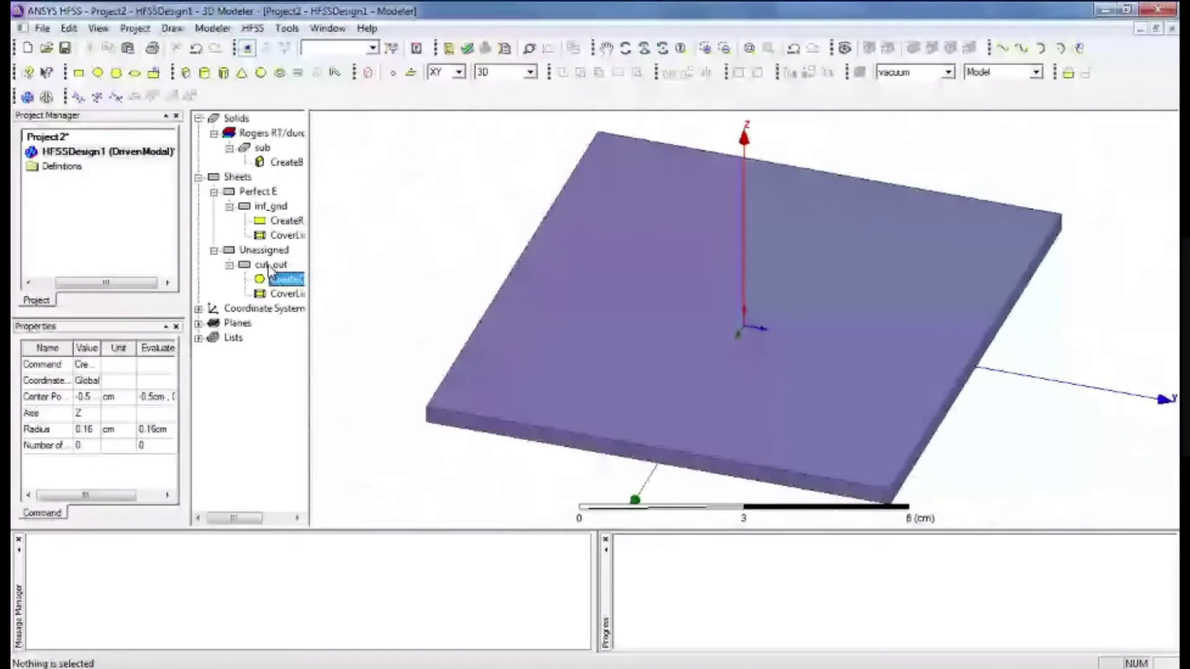
left_click(270, 265)
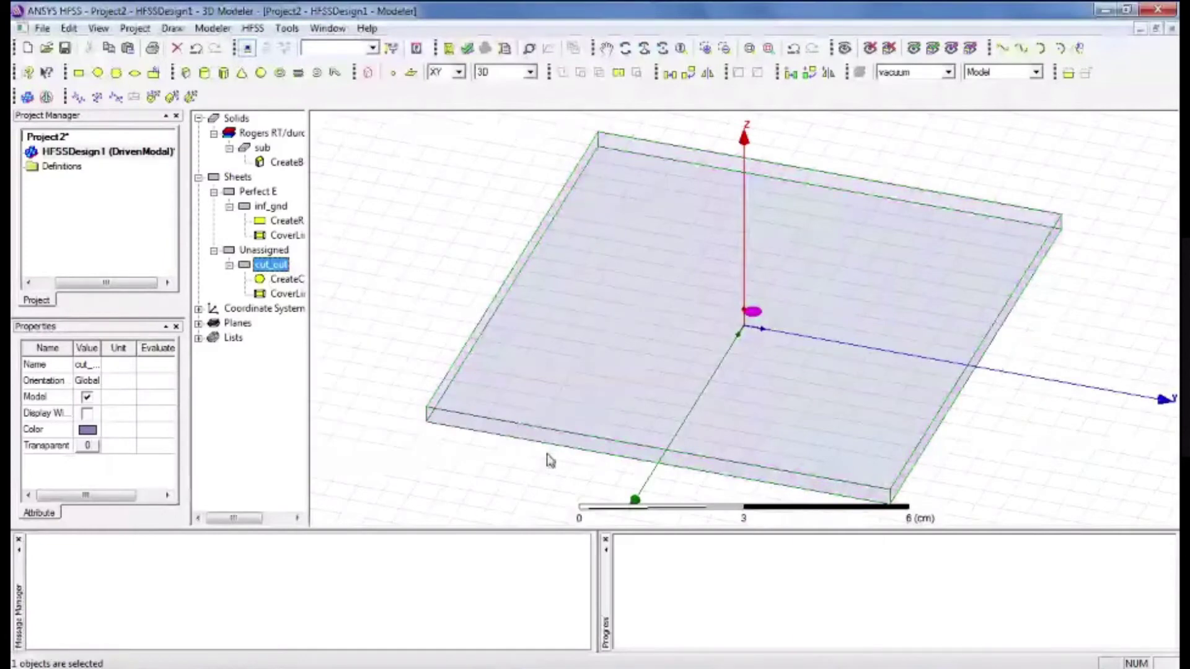
left_click_drag(550, 460, 867, 454, "alt")
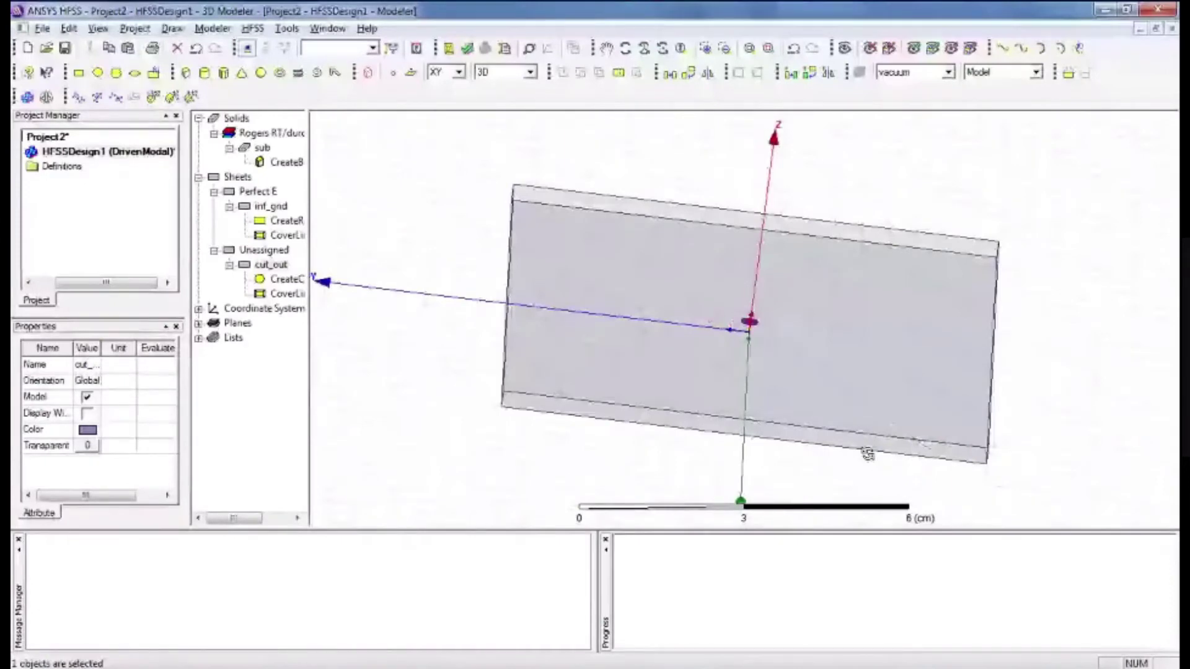
left_click_drag(868, 454, 775, 401, "alt")
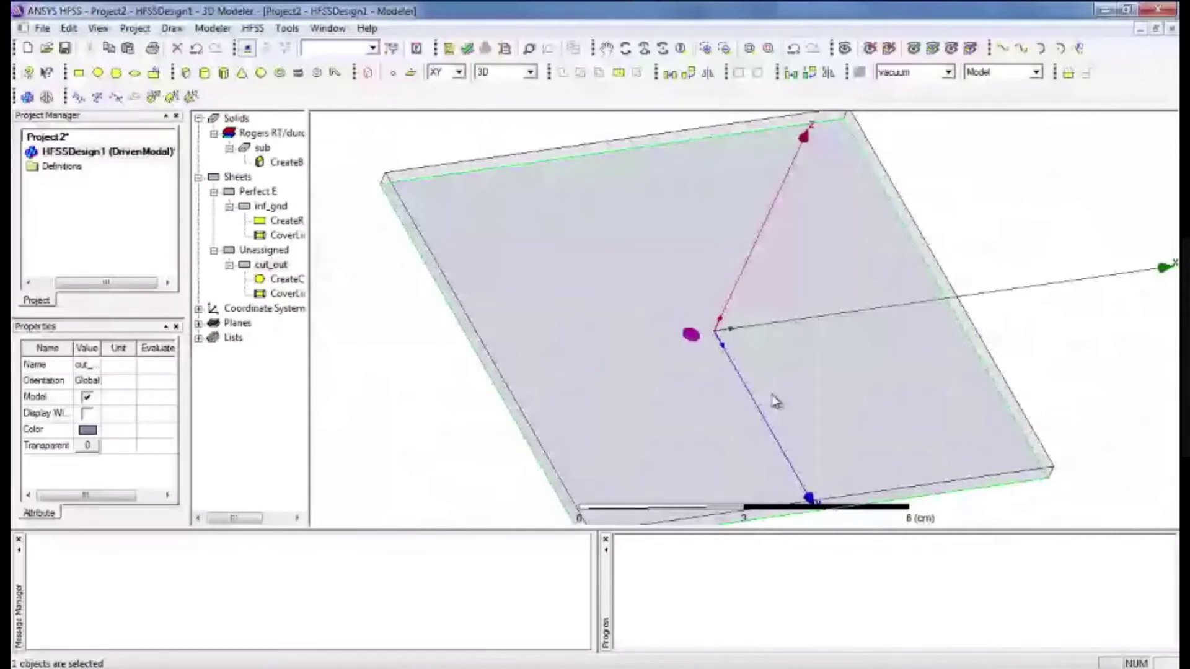
left_click_drag(776, 401, 1150, 322, "alt")
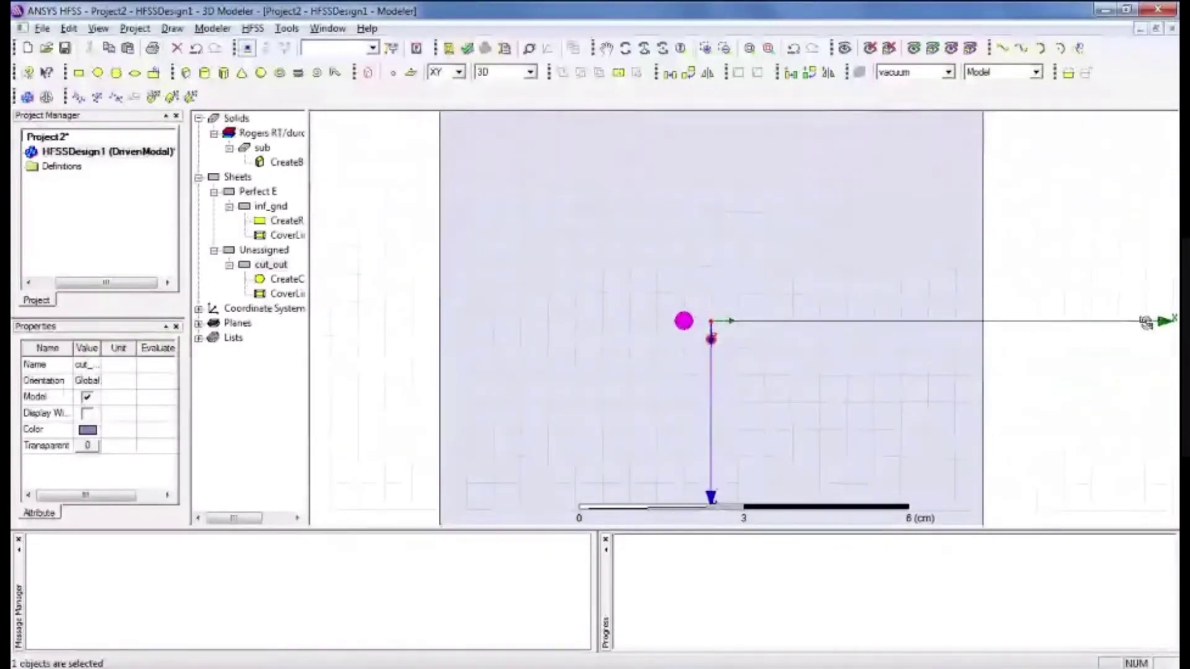
left_click_drag(1029, 417, 1017, 475, "alt+shift")
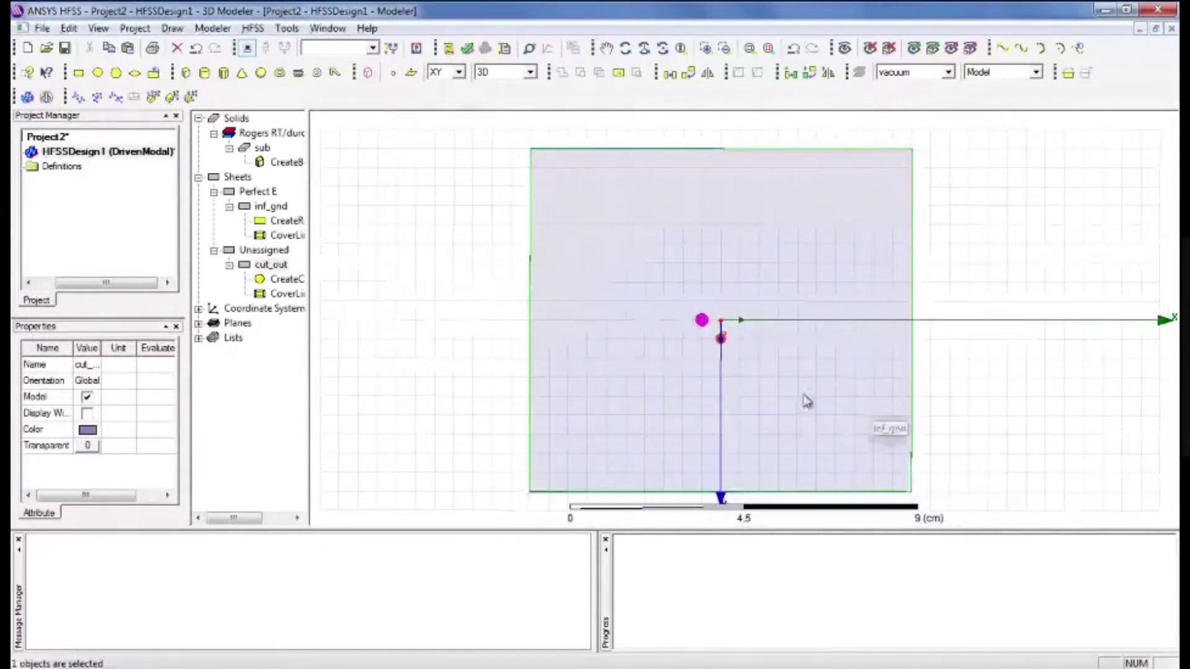
left_click_drag(785, 388, 783, 390, "alt")
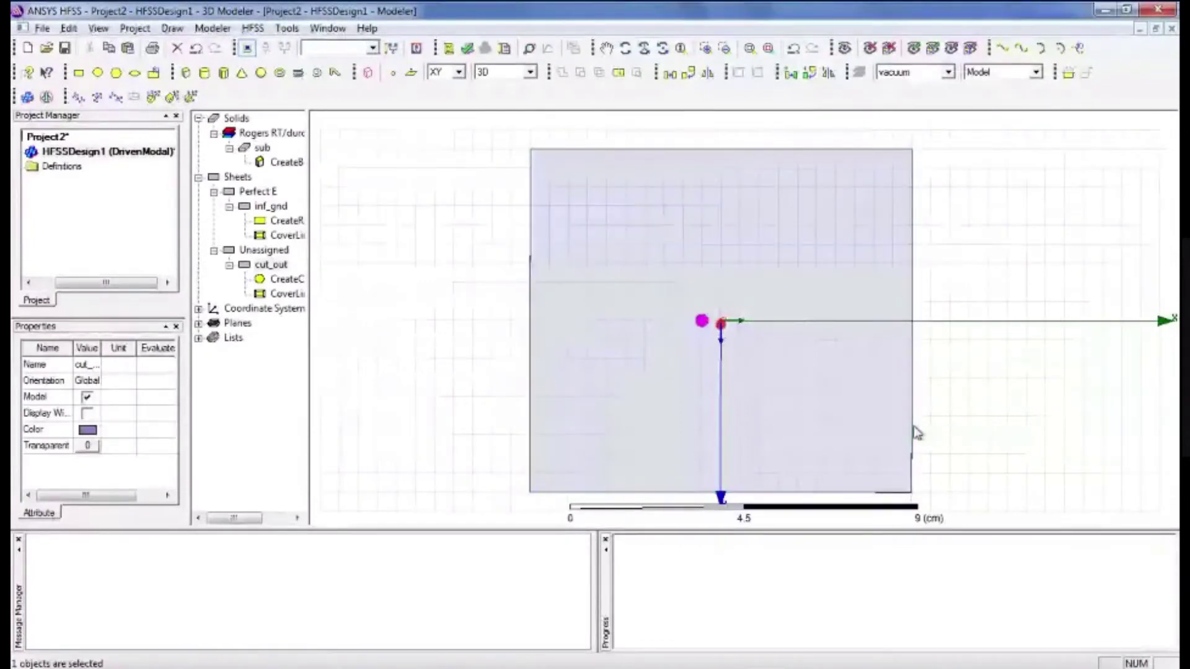
key("alt+Tab")
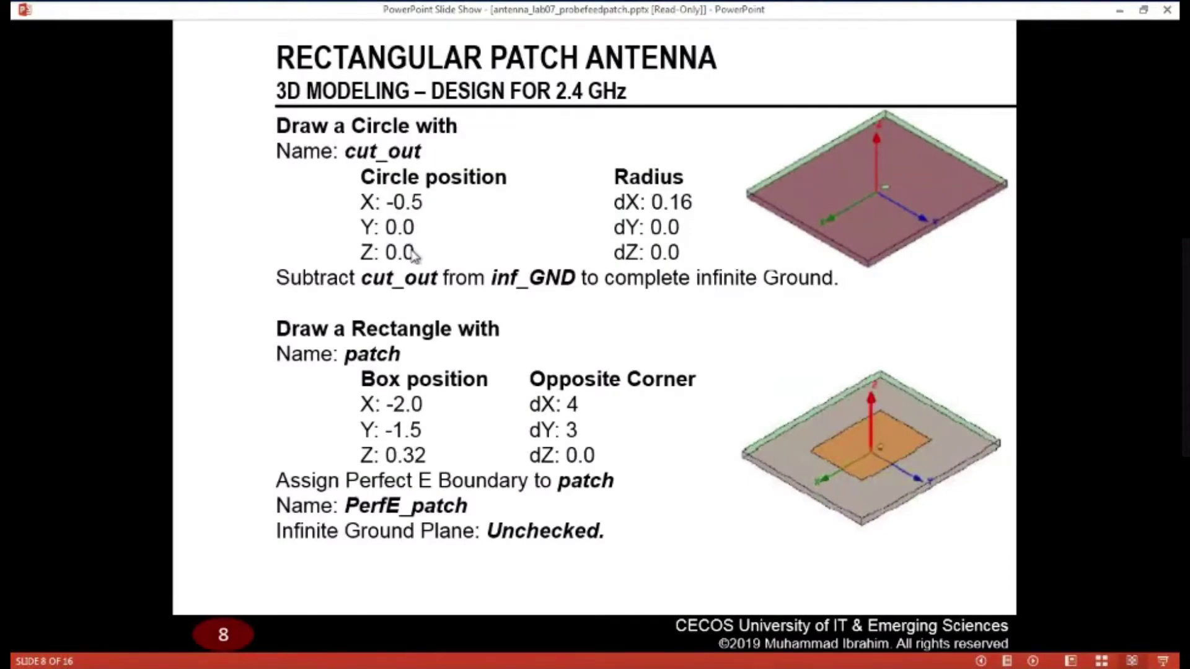
key("alt+Tab")
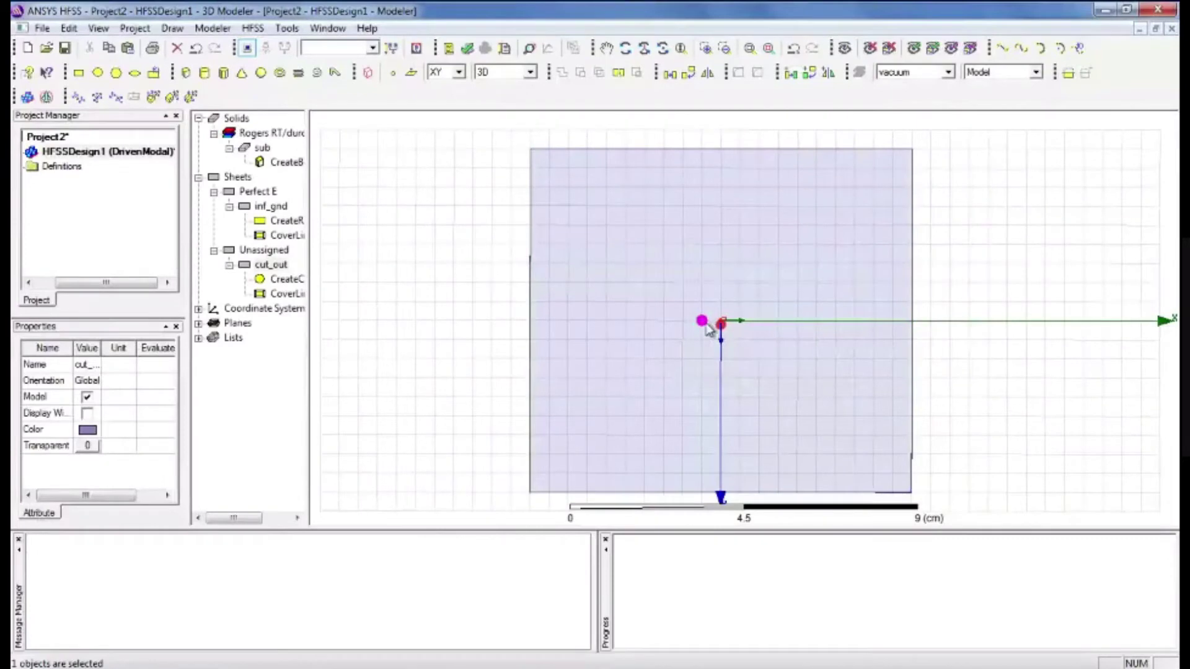
double_click(284, 279)
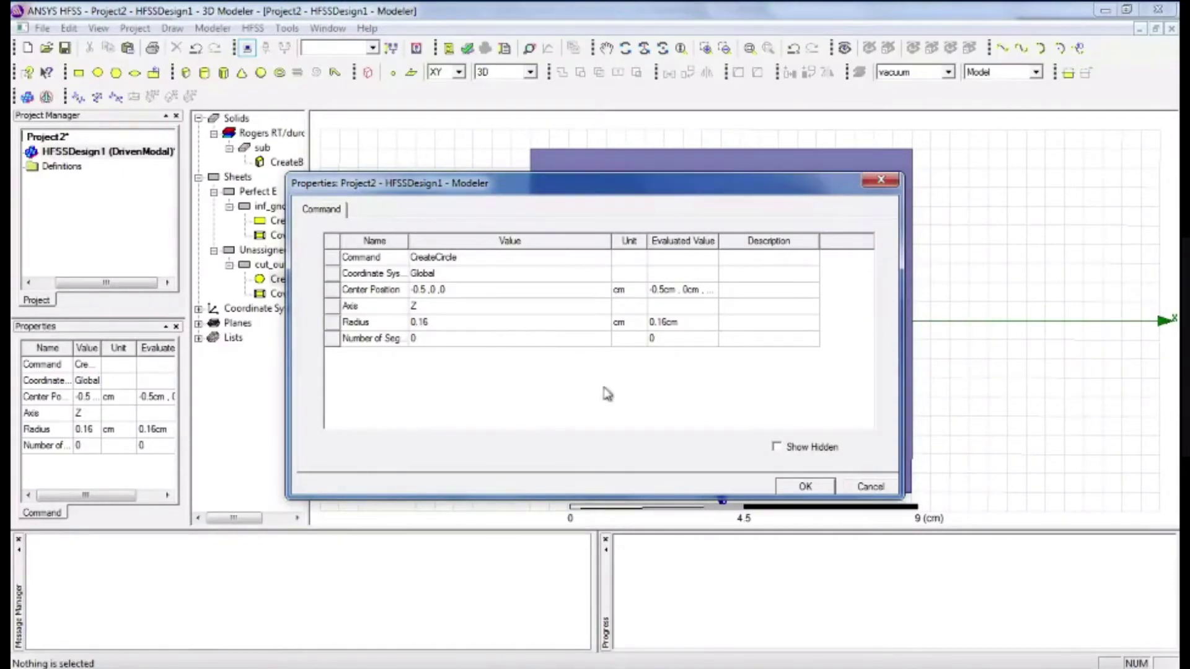
left_click(803, 487)
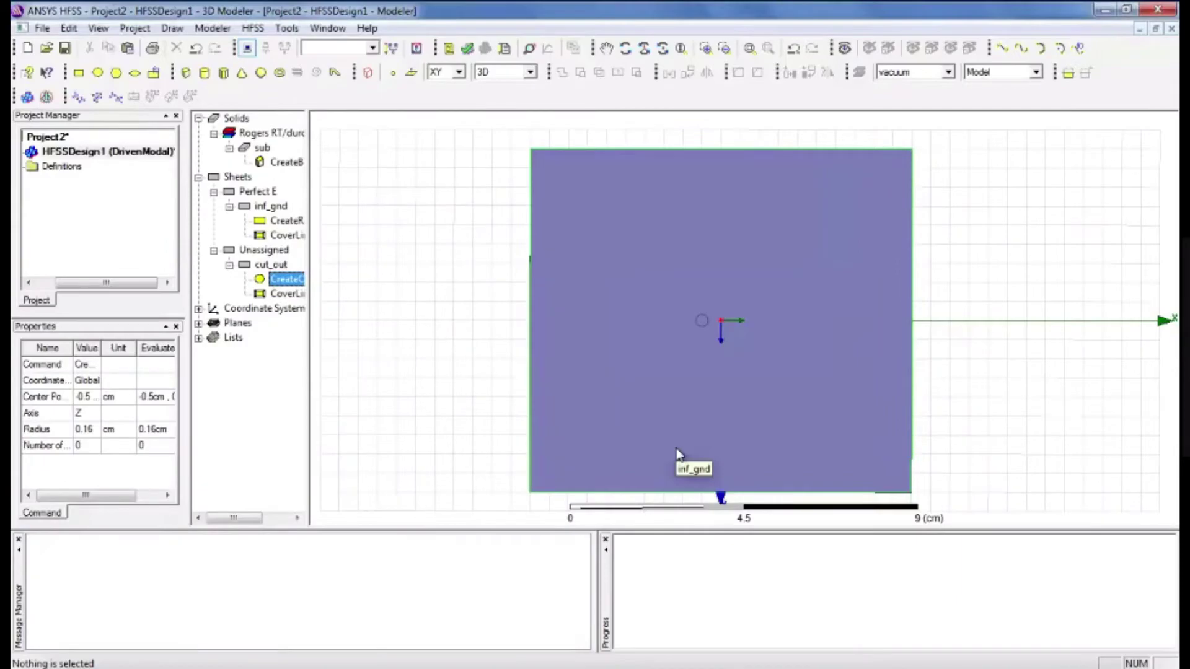
- Check the subtraction instruction on the PowerPoint slide, return to HFSS and subtract cut_out from inf_gnd without cloning the tool object
key("alt+Tab")
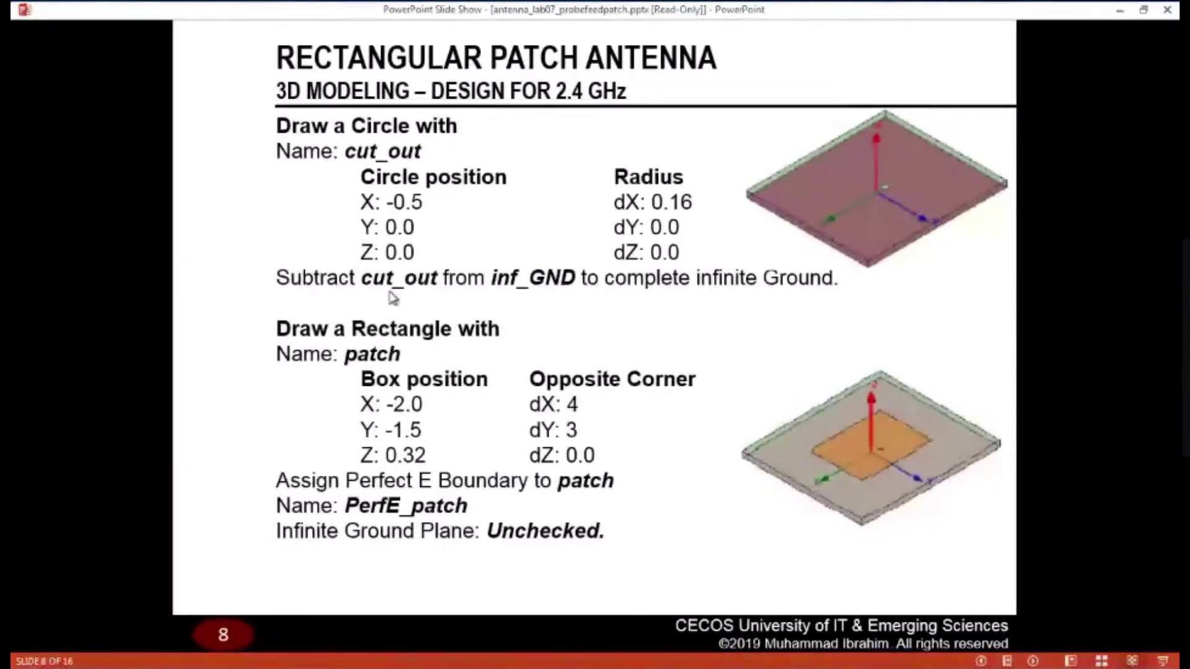
key("alt+Tab")
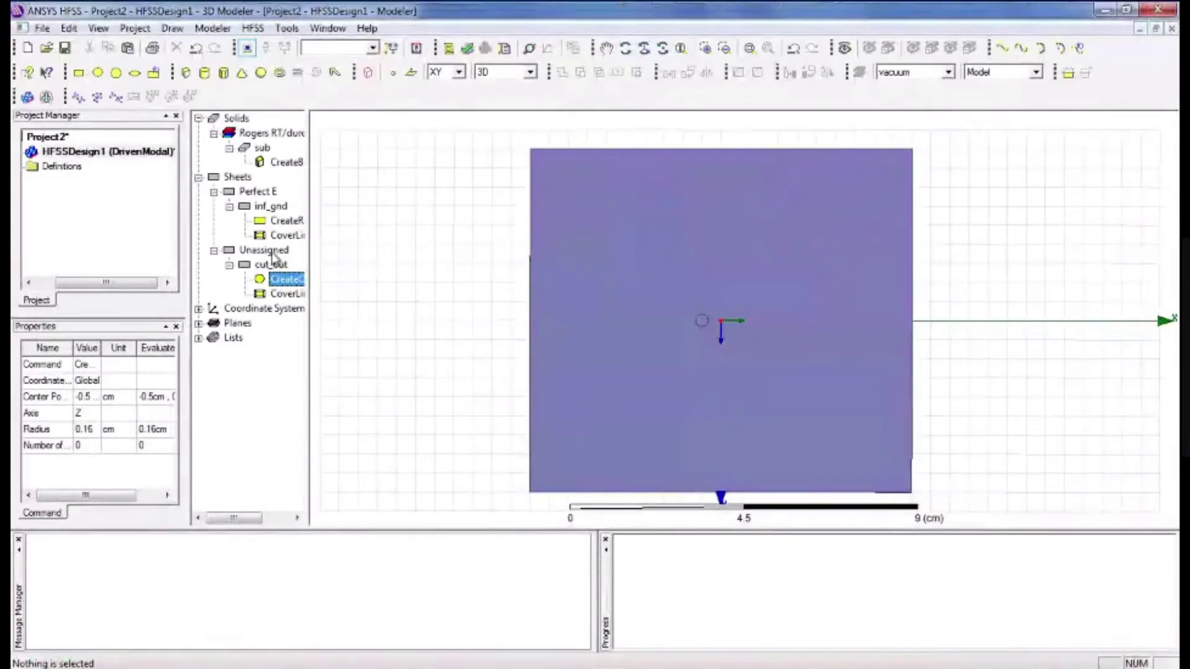
left_click(271, 207)
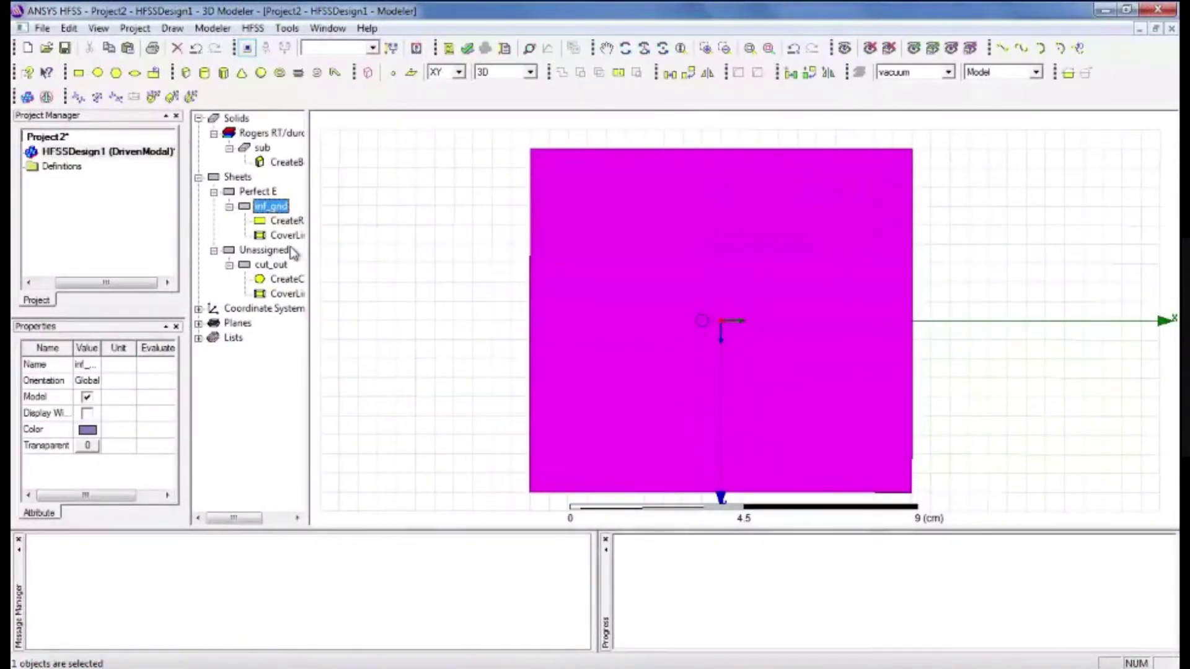
left_click(272, 265, "ctrl")
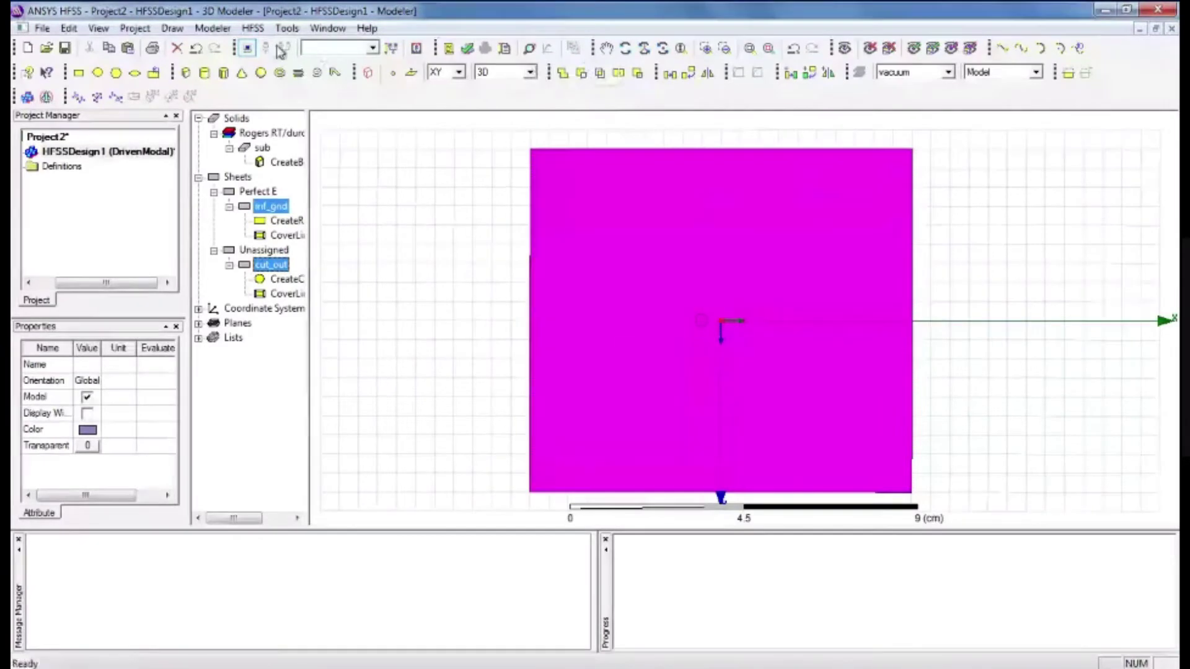
left_click(214, 29)
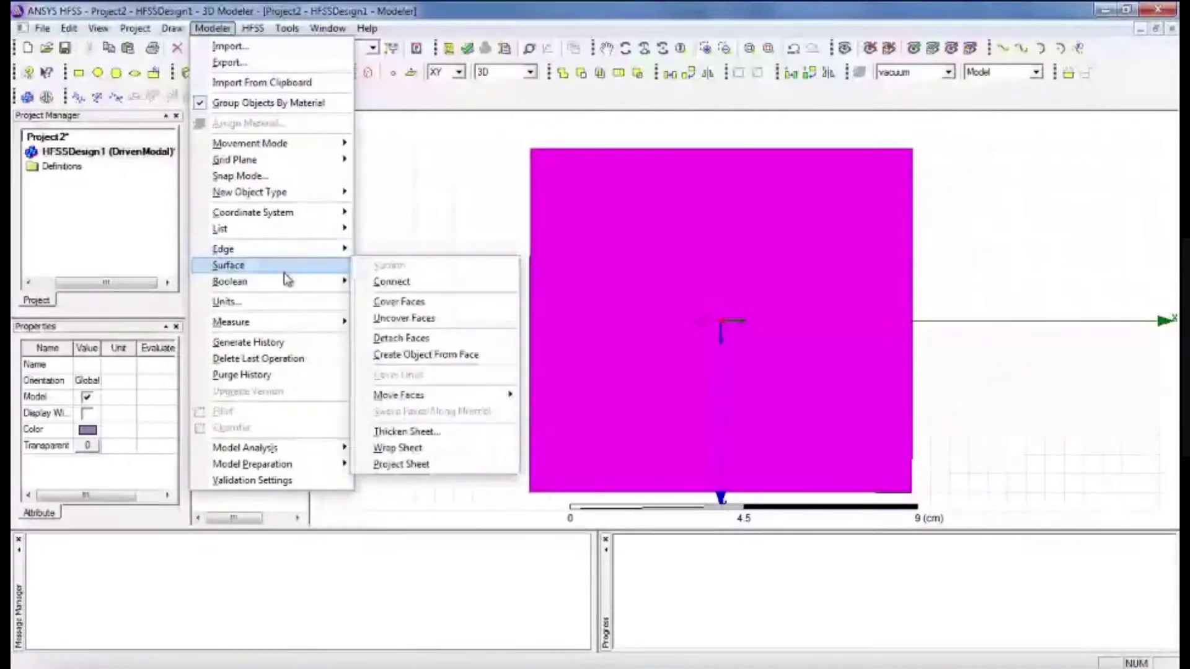
mouse_move(287, 284)
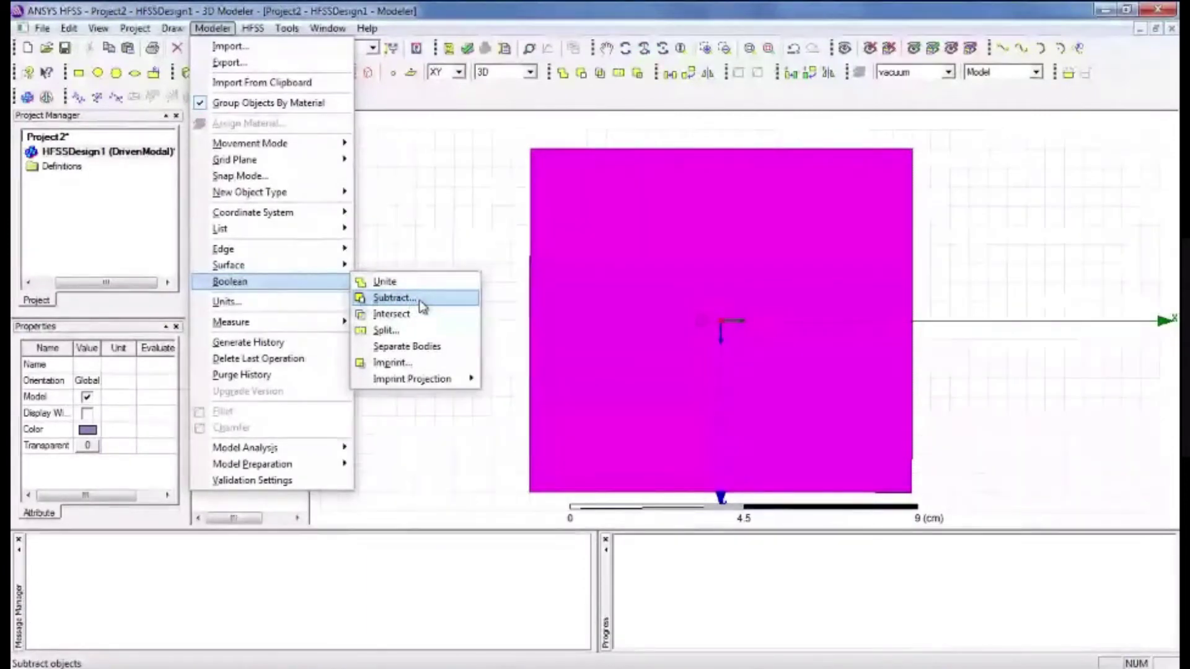
left_click(423, 306)
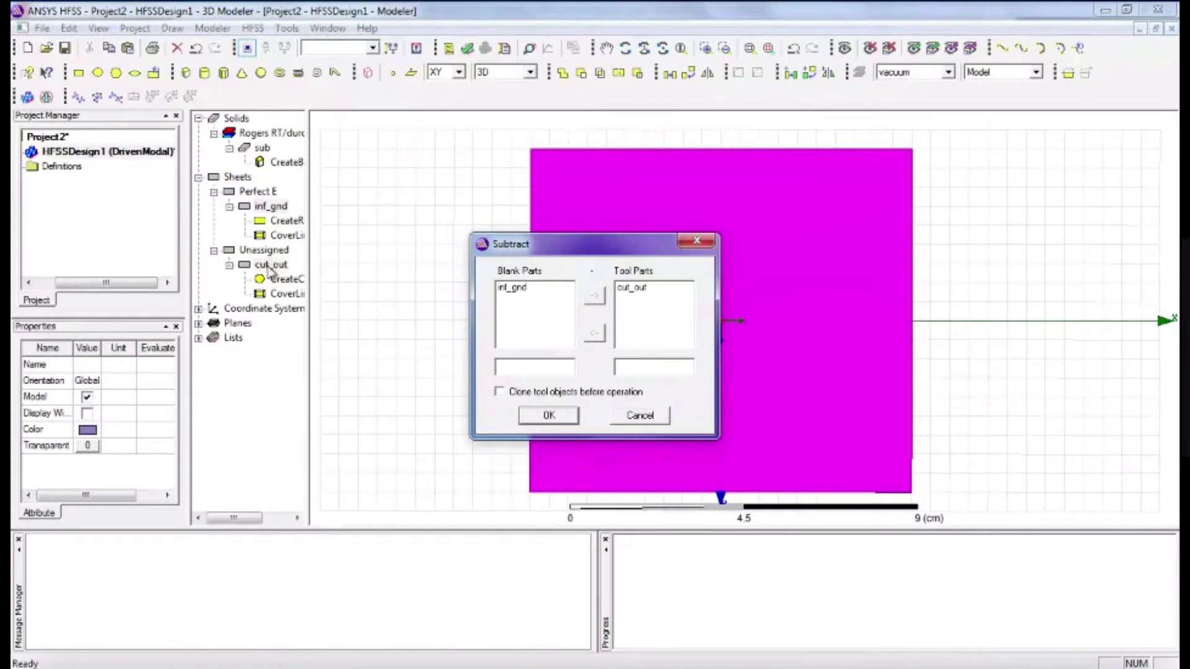
left_click(547, 415)
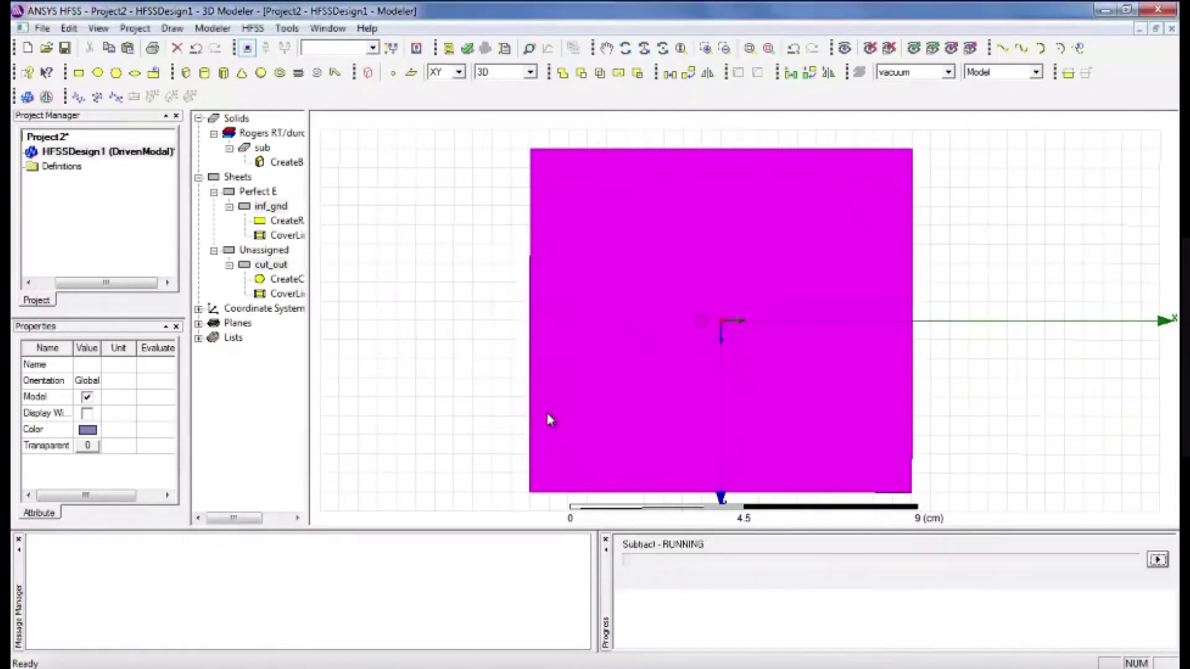
left_click(400, 376)
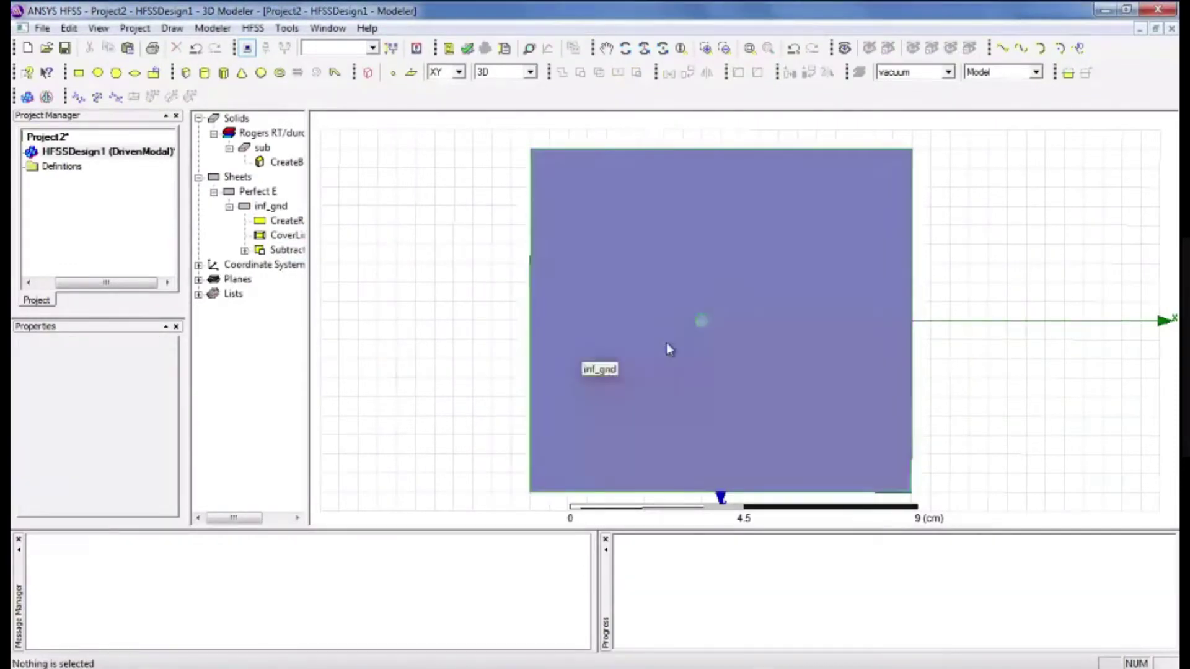
left_click(581, 333)
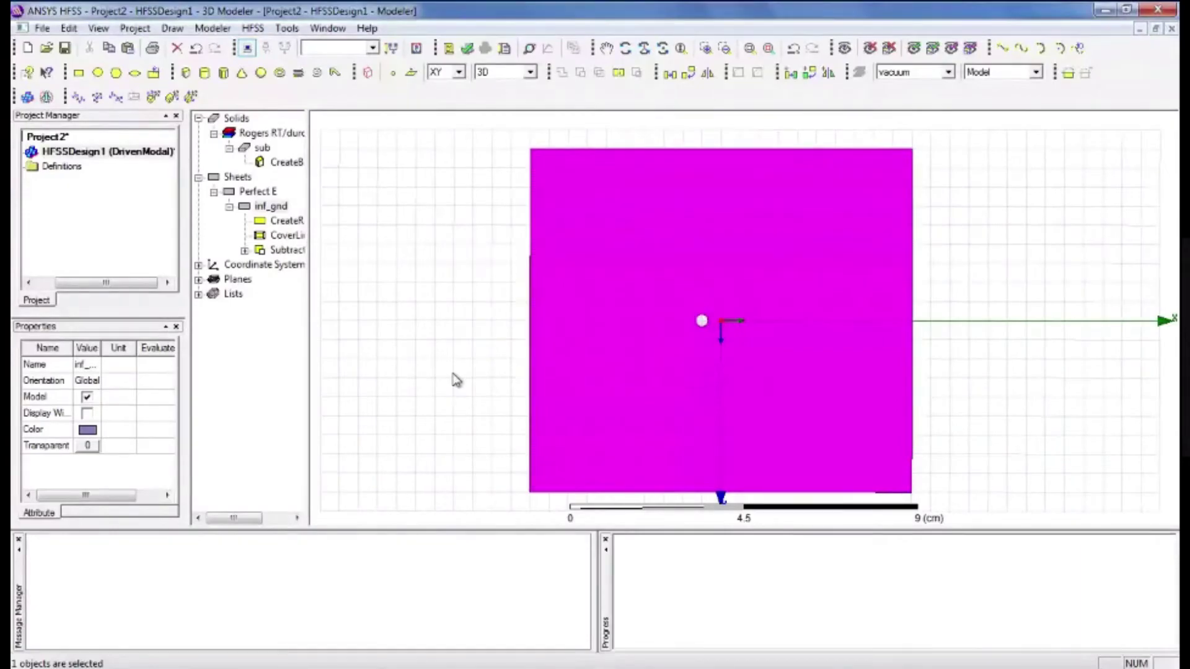
- Check the patch specification in PowerPoint, return to HFSS and draw an XY-plane rectangle of about 6.5 by 4.5 cm from -3.5, -2, 0 cm
key("alt+Tab")
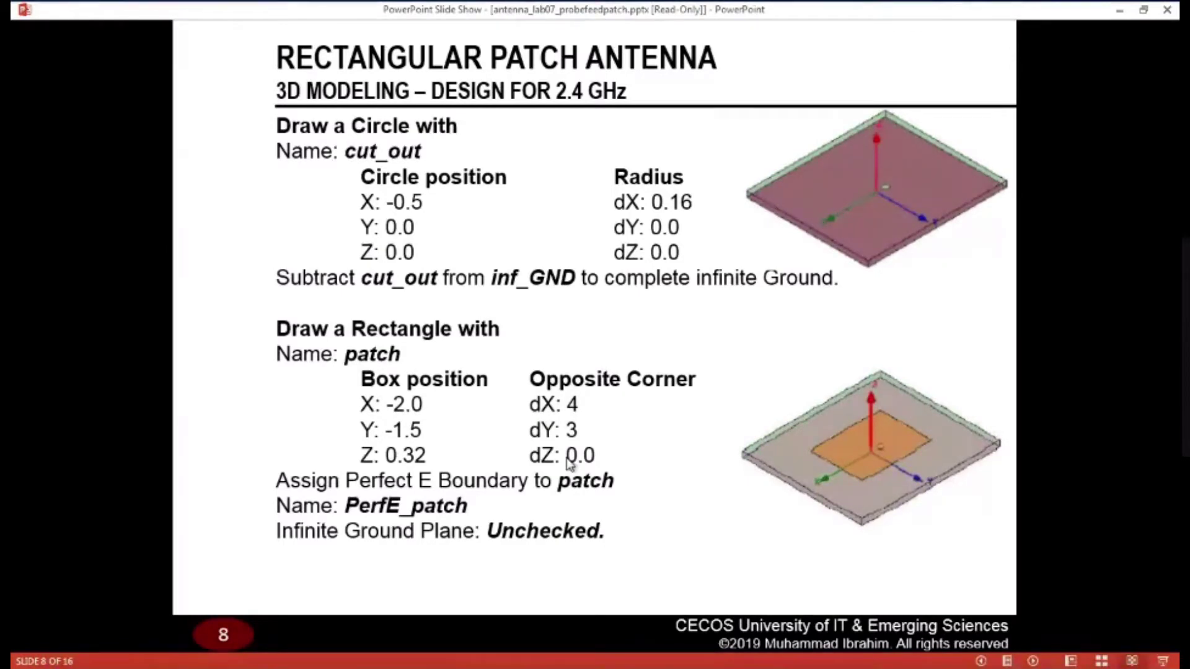
key("alt+Tab")
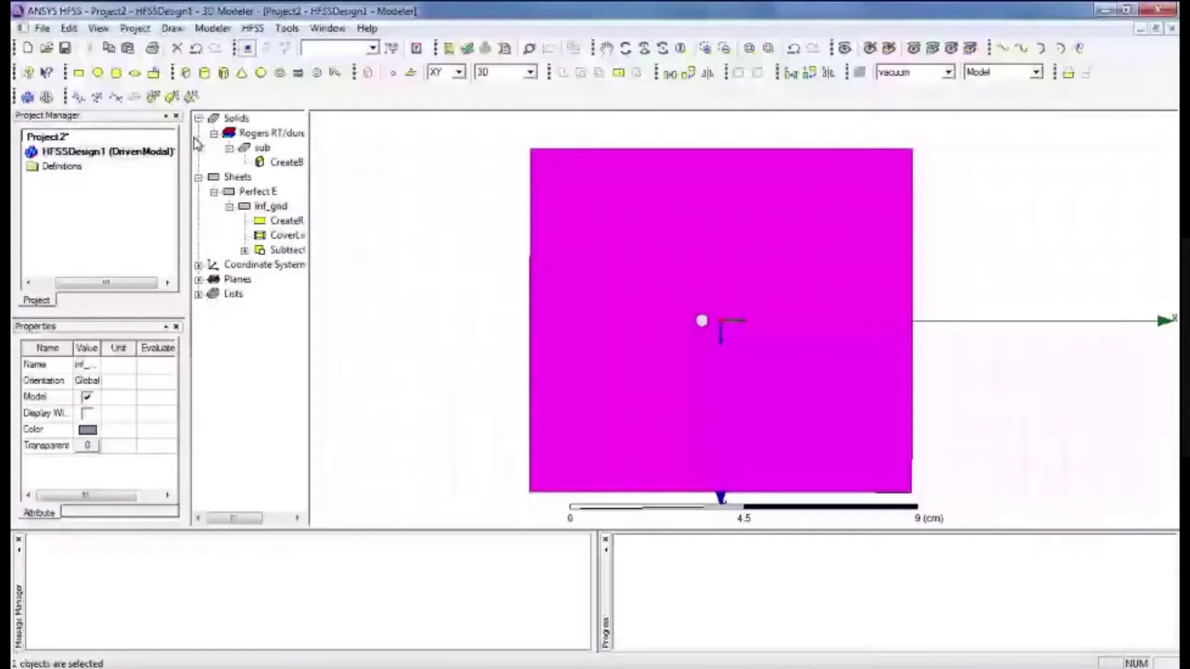
left_click(115, 75)
left_click(587, 244)
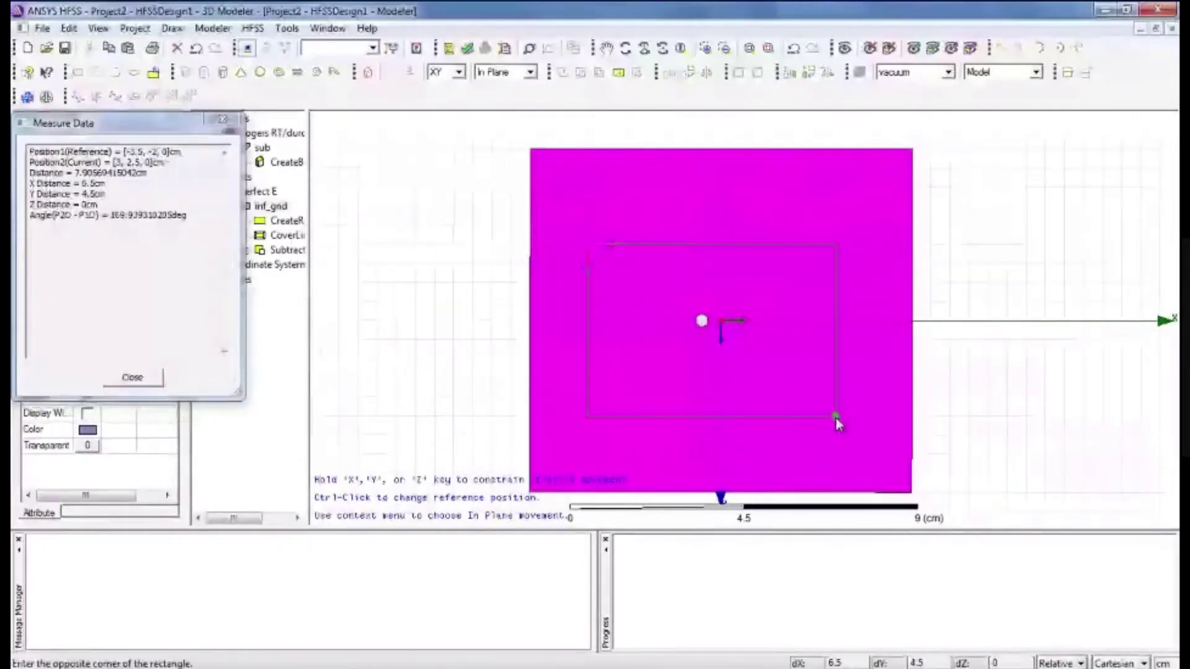
left_click(835, 417)
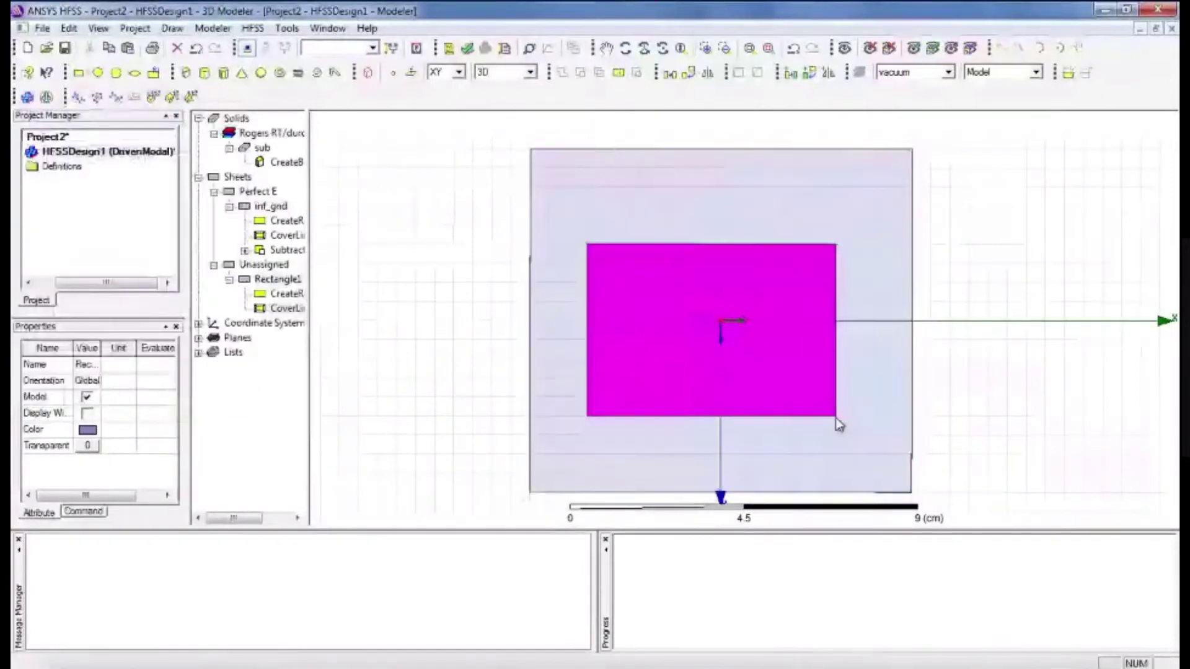
- Rename the new rectangle sheet as patch
double_click(280, 280)
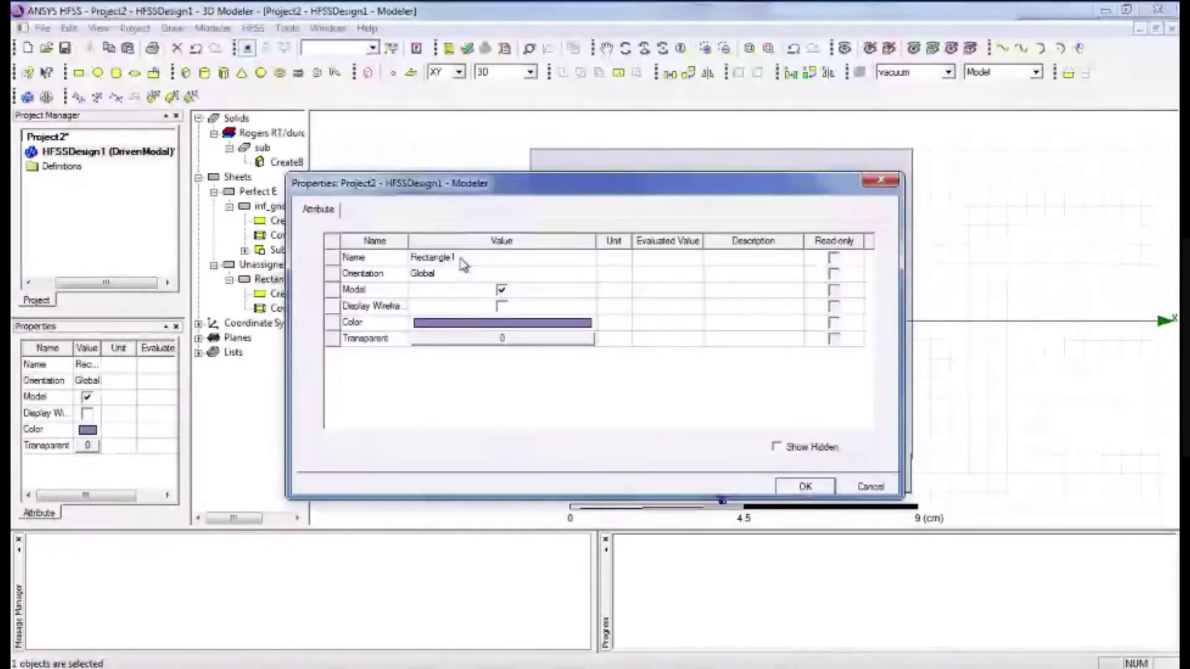
left_click(460, 258)
type("patch")
key("Return")
key("Return")
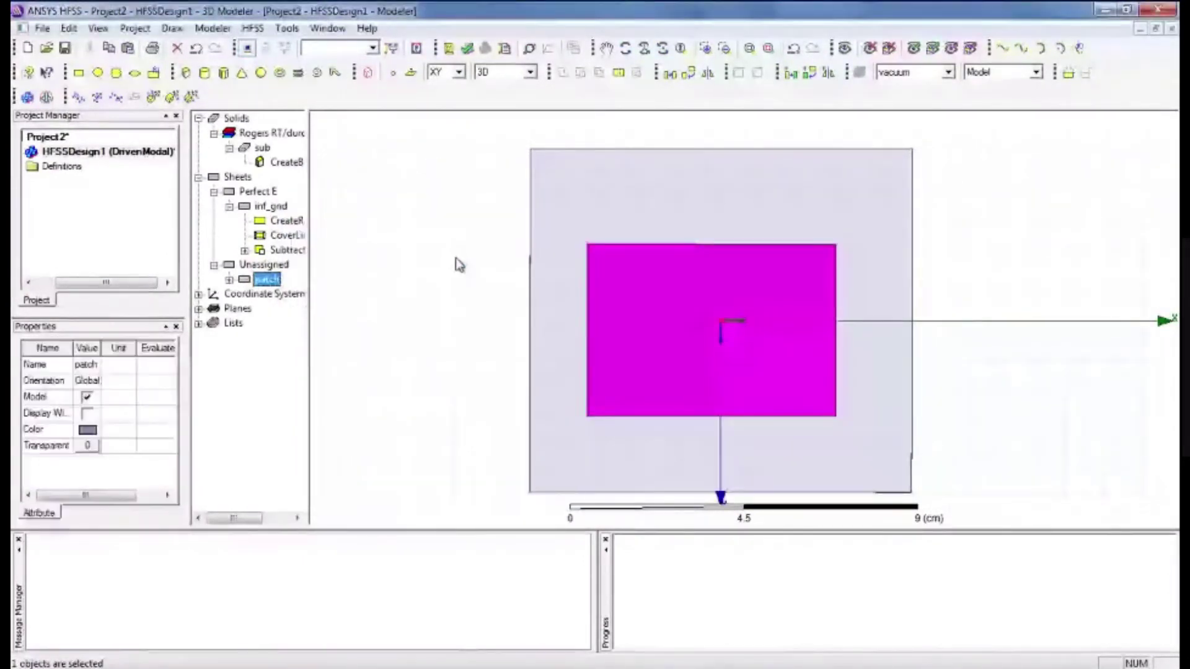
- Set the patch rectangle's XSize to 4 cm and its YSize to 3 cm
left_click(230, 280)
double_click(285, 294)
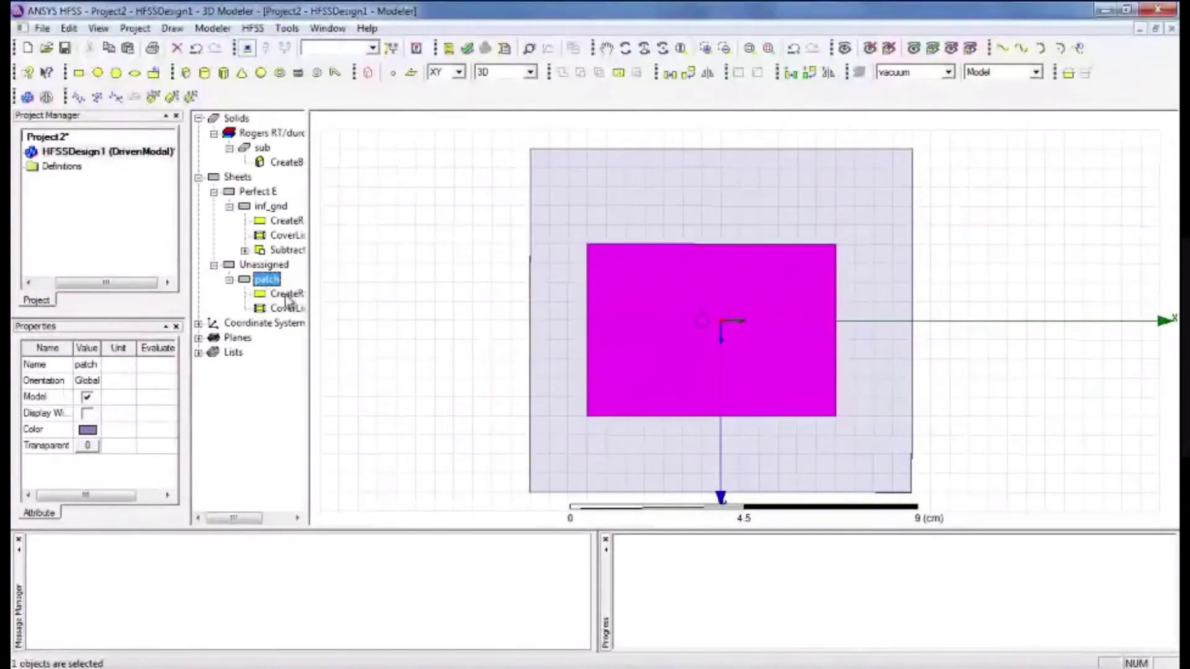
left_click(472, 322)
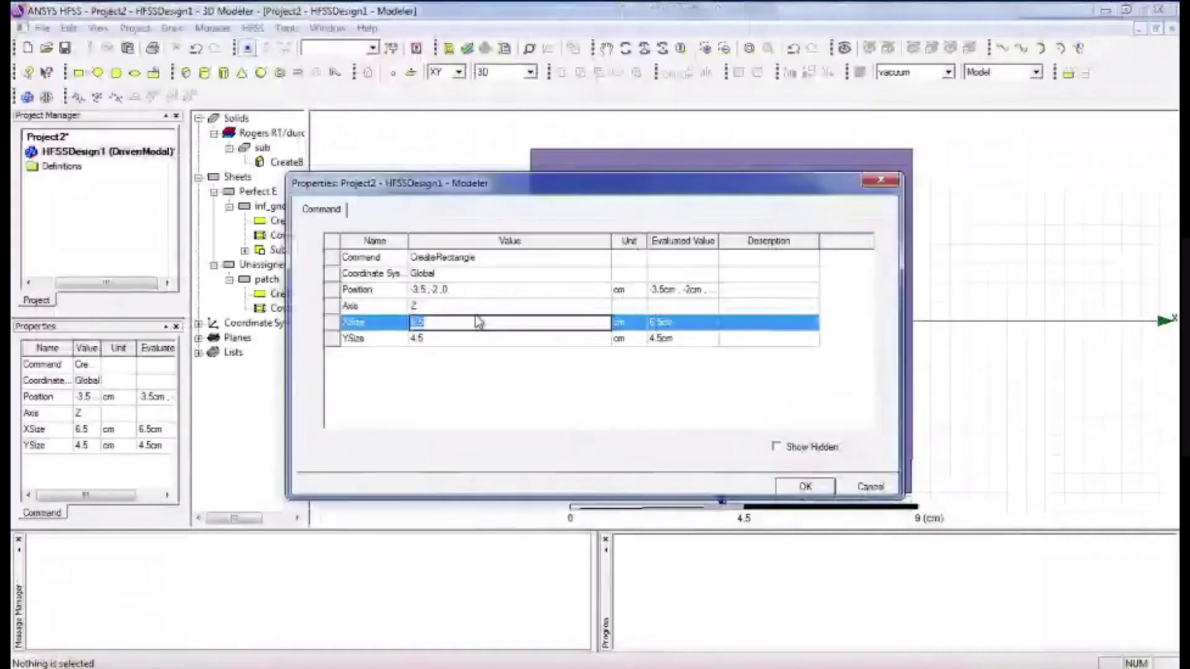
type("4")
key("Return")
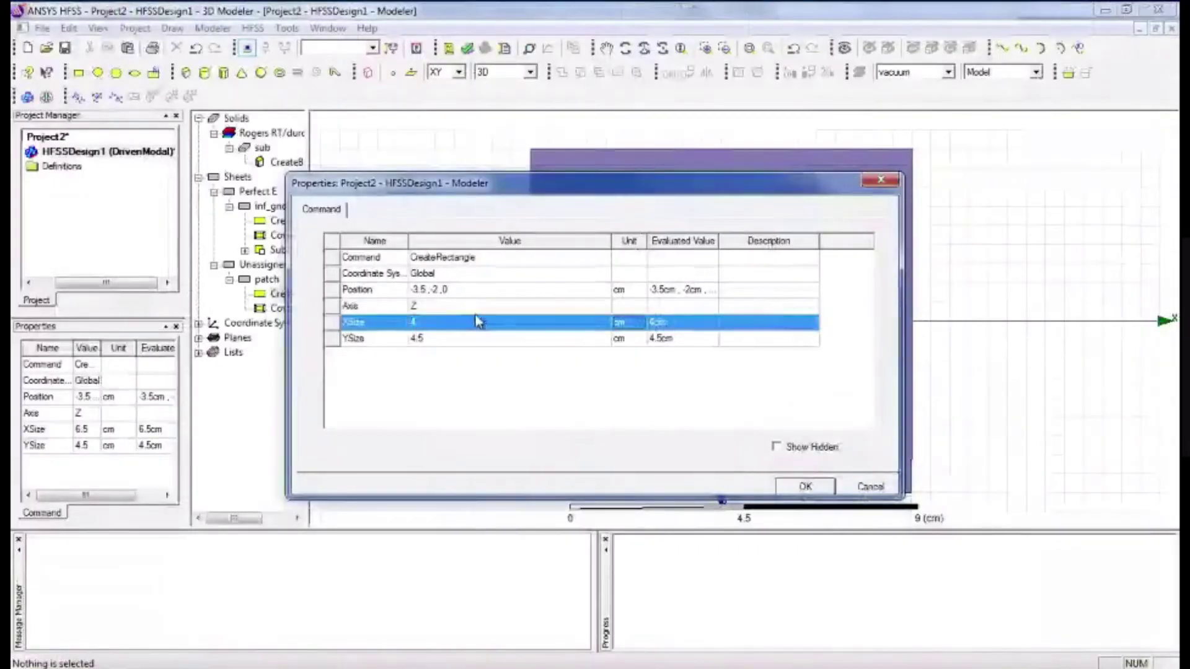
key("Down")
type("3")
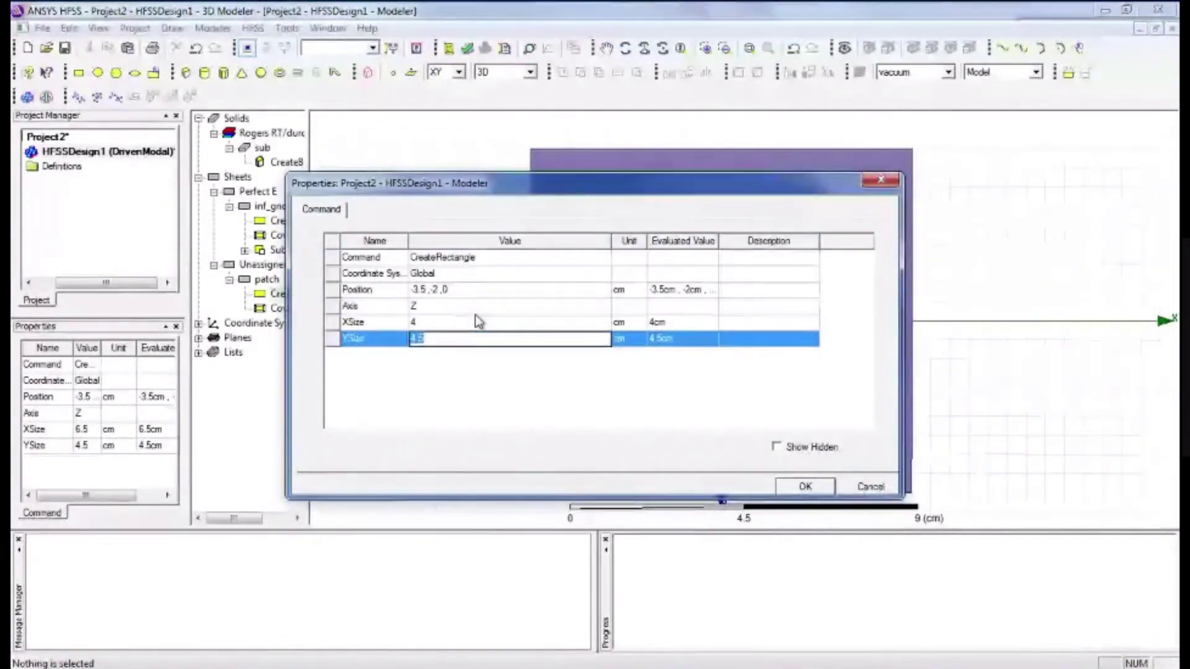
key("Return")
- Check the patch position in PowerPoint, return to HFSS and set the patch rectangle's position to -2, -1.5, 0.32 cm
key("Up")
key("Up")
key("Up")
key("Left")
key("alt+Tab")
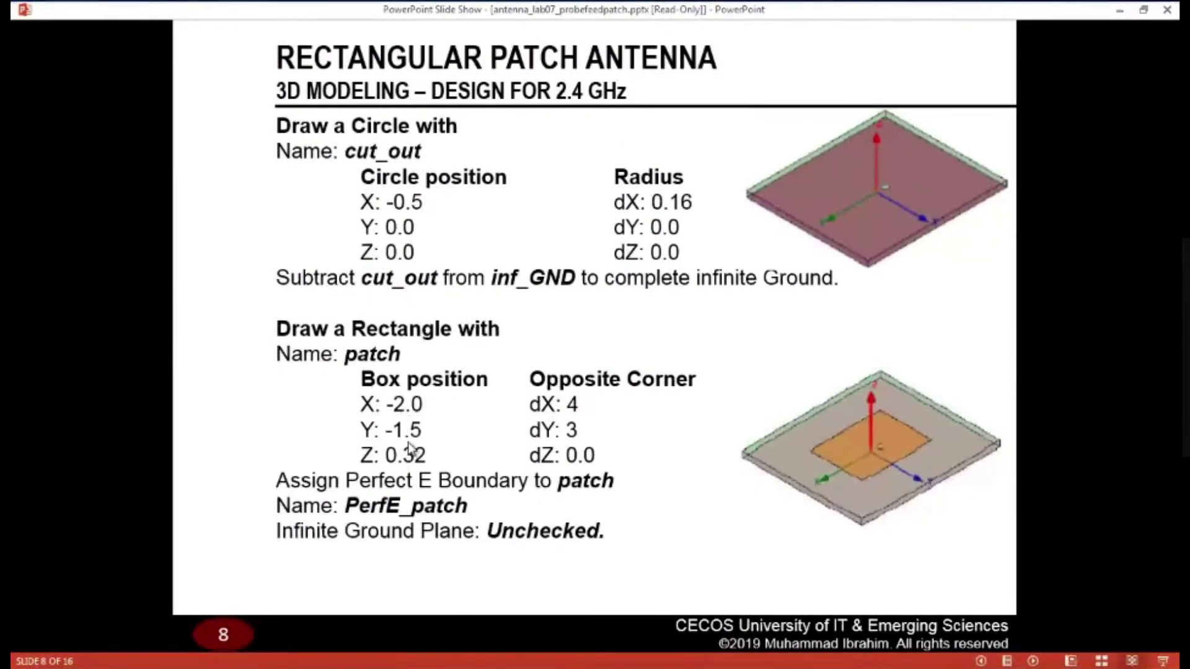
key("alt+Tab")
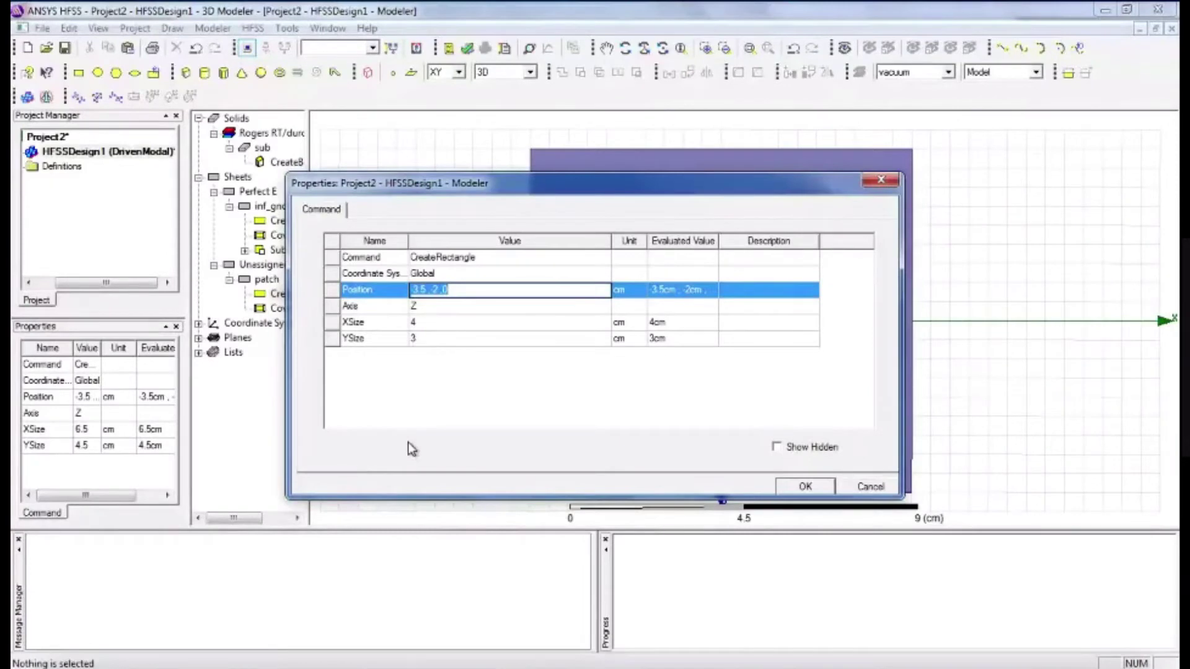
key("BackSpace")
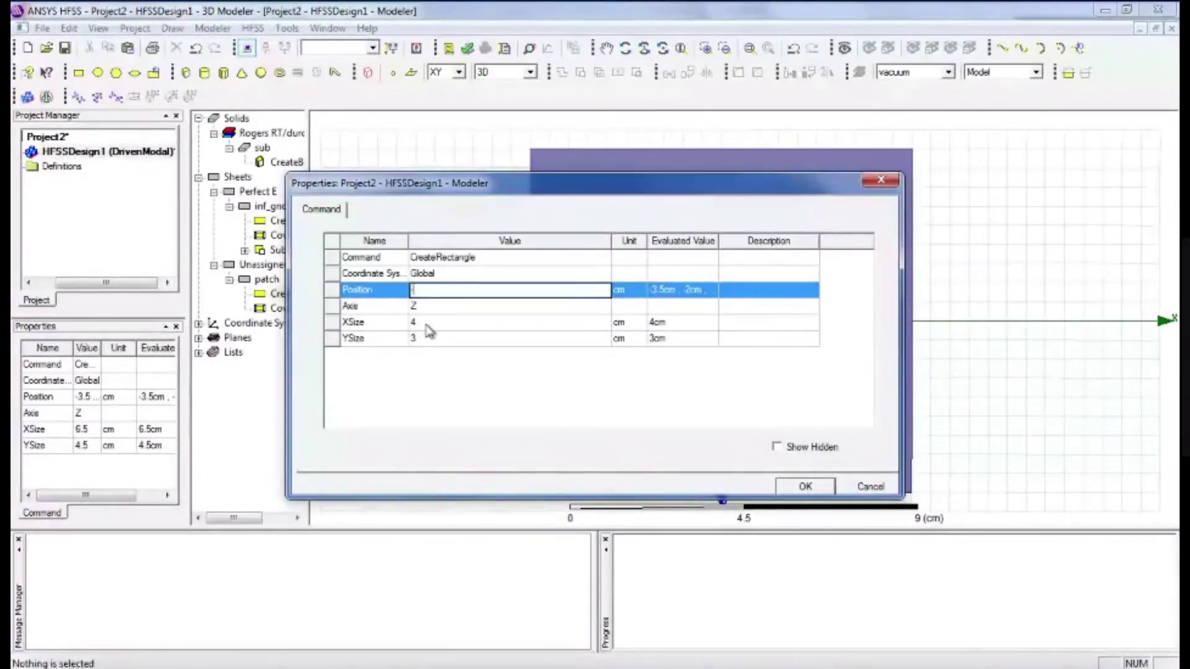
type("-2")
type(",")
type(" -1")
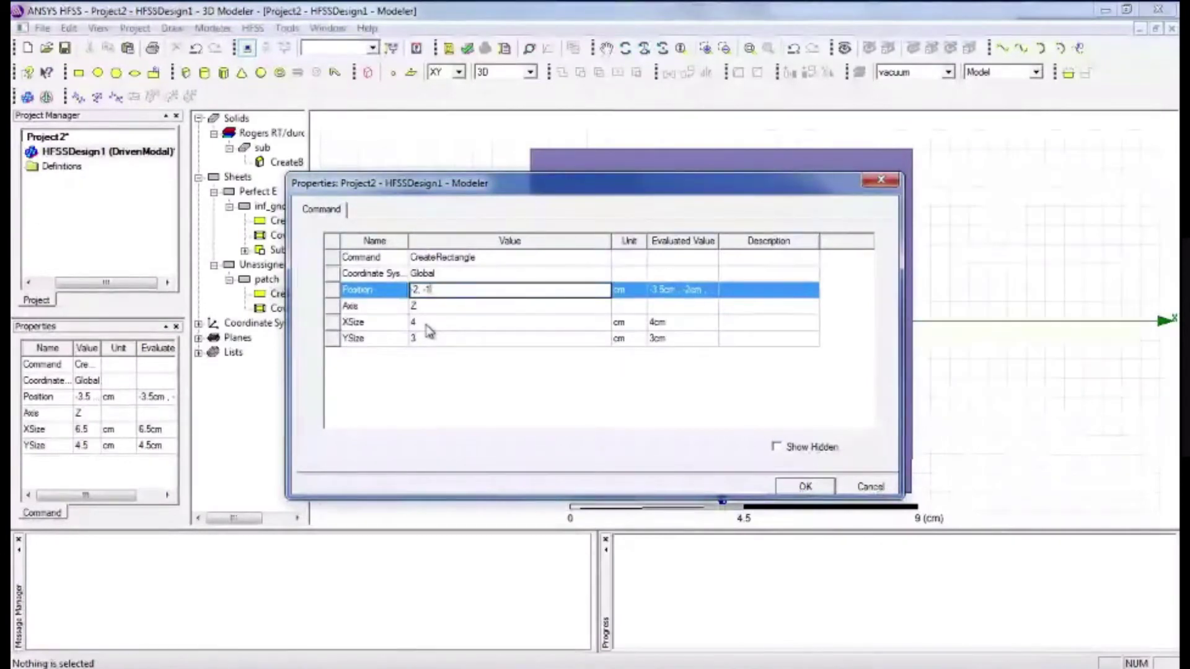
type(".5")
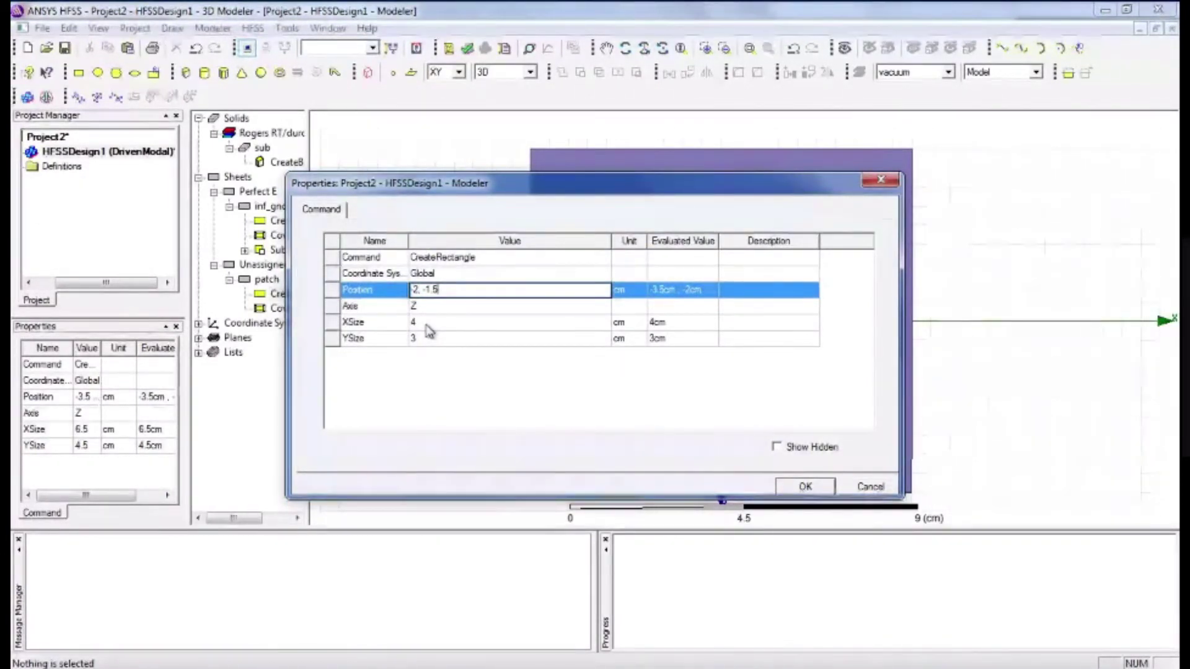
type(",")
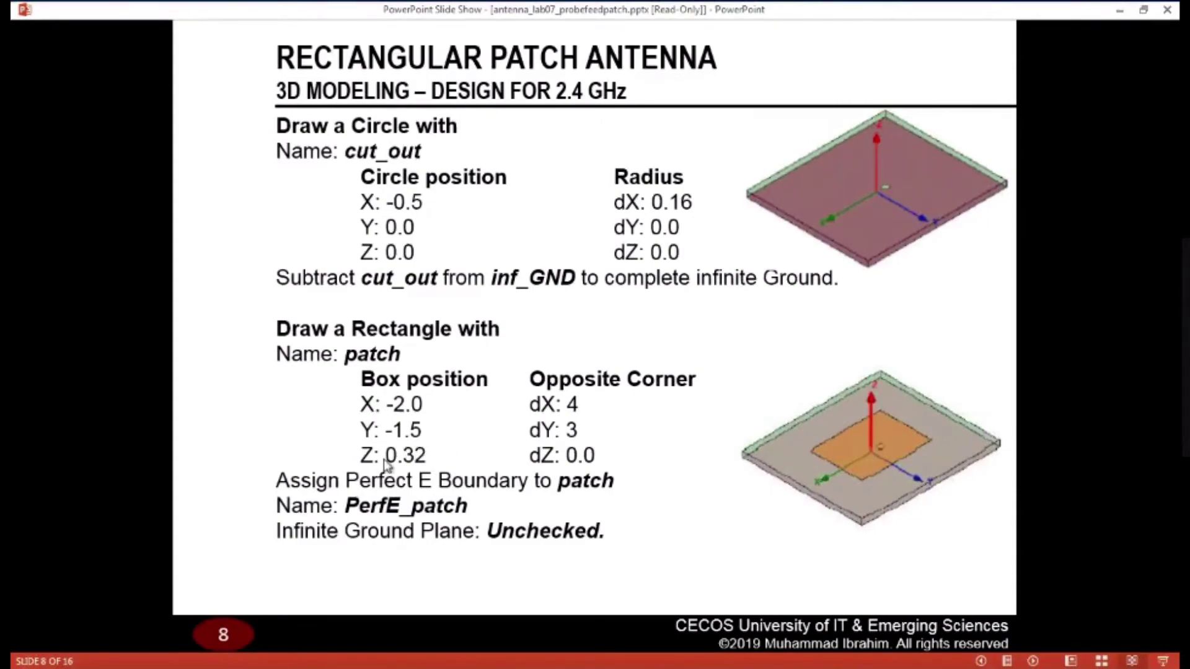
key("alt+Tab")
type(", 0")
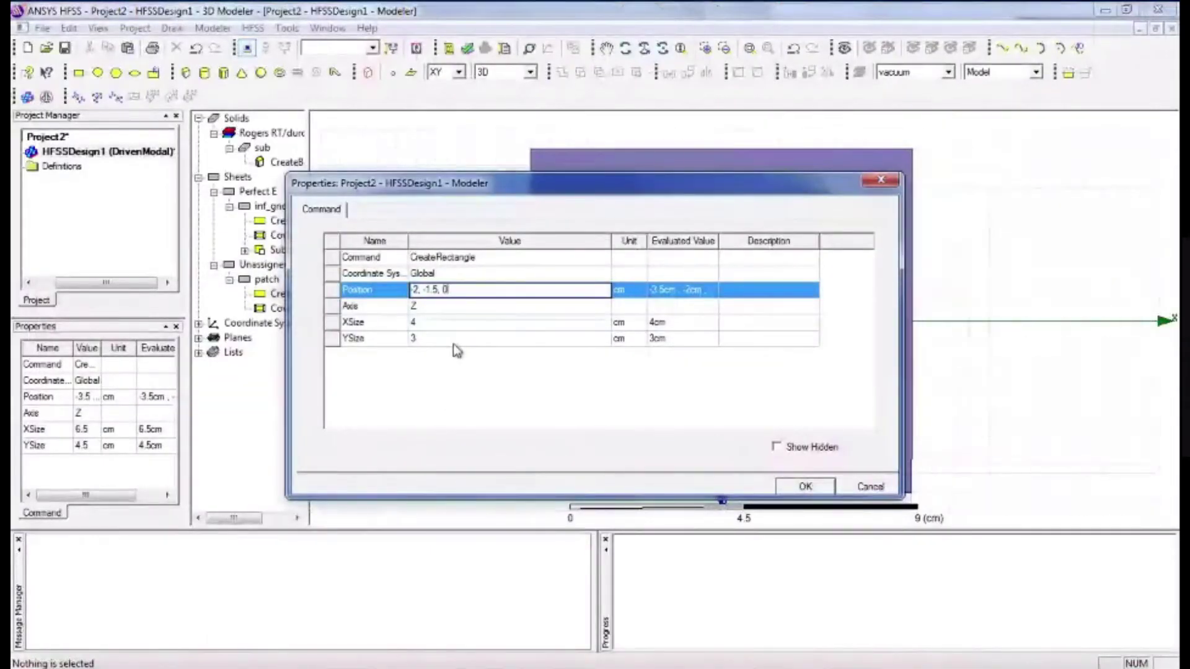
type(".32")
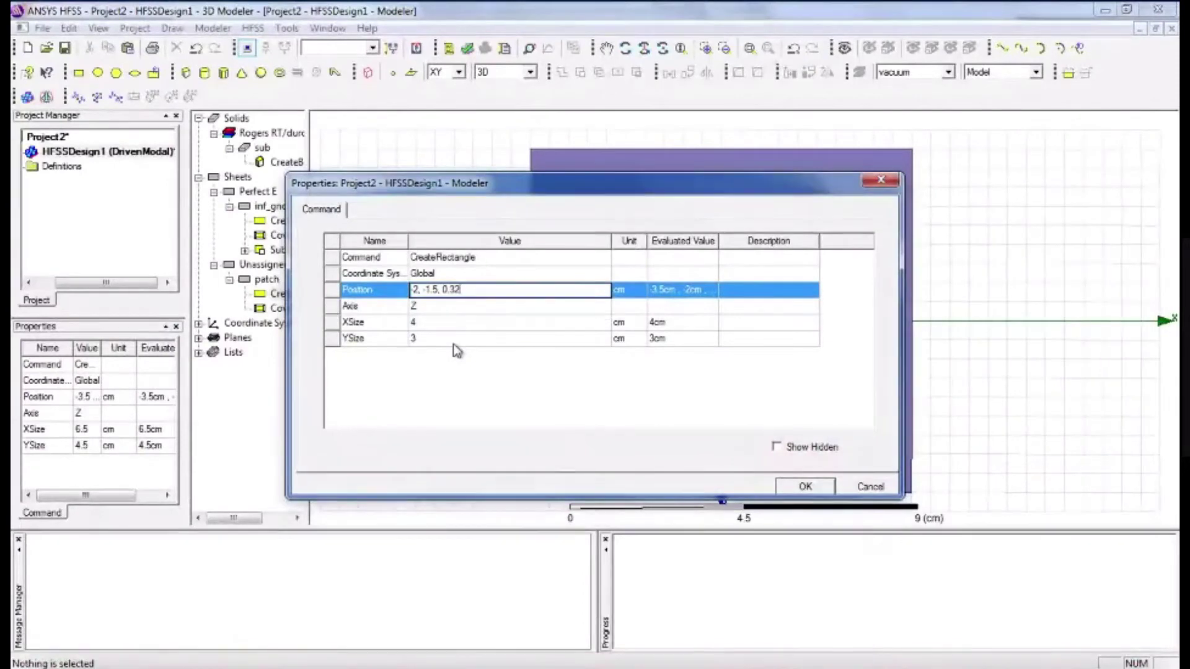
key("Tab")
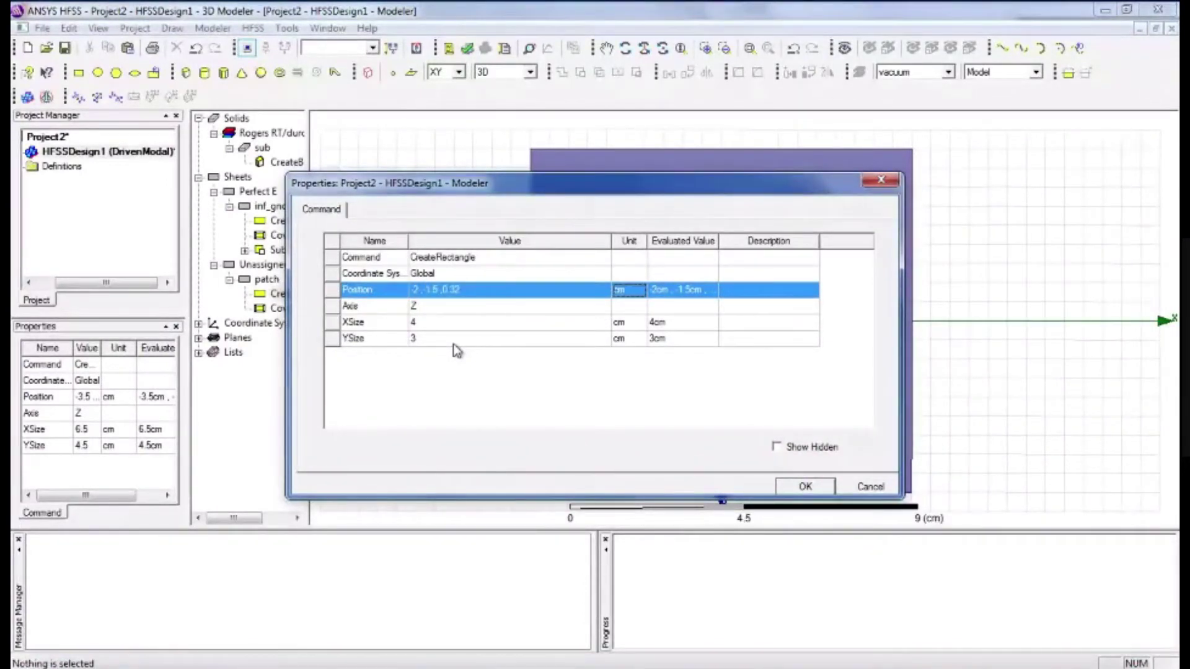
key("Tab")
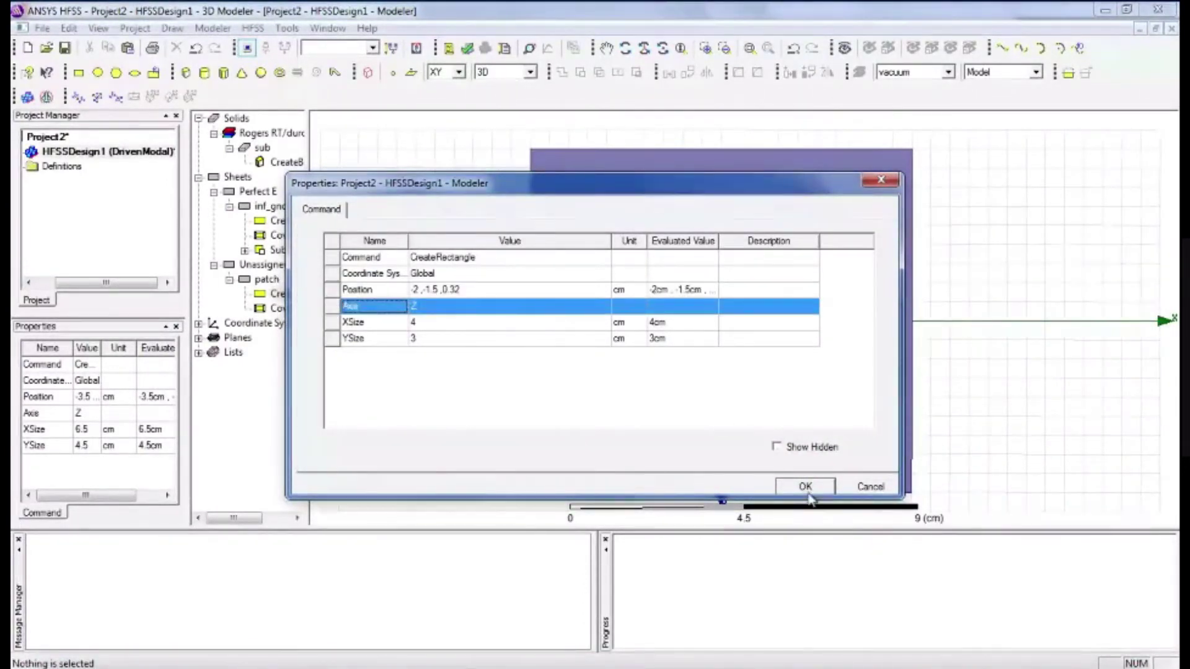
left_click(807, 489)
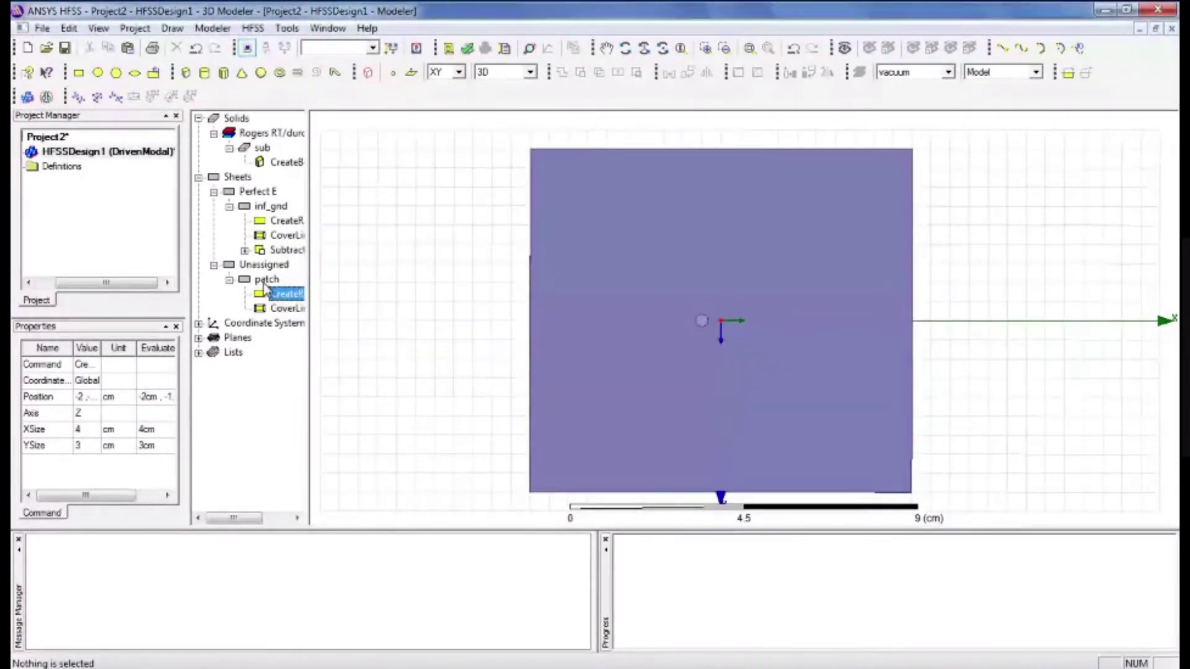
- Turn the model to its patch side and examine the patch's size and placement on the substrate
left_click(266, 282)
left_click(421, 335)
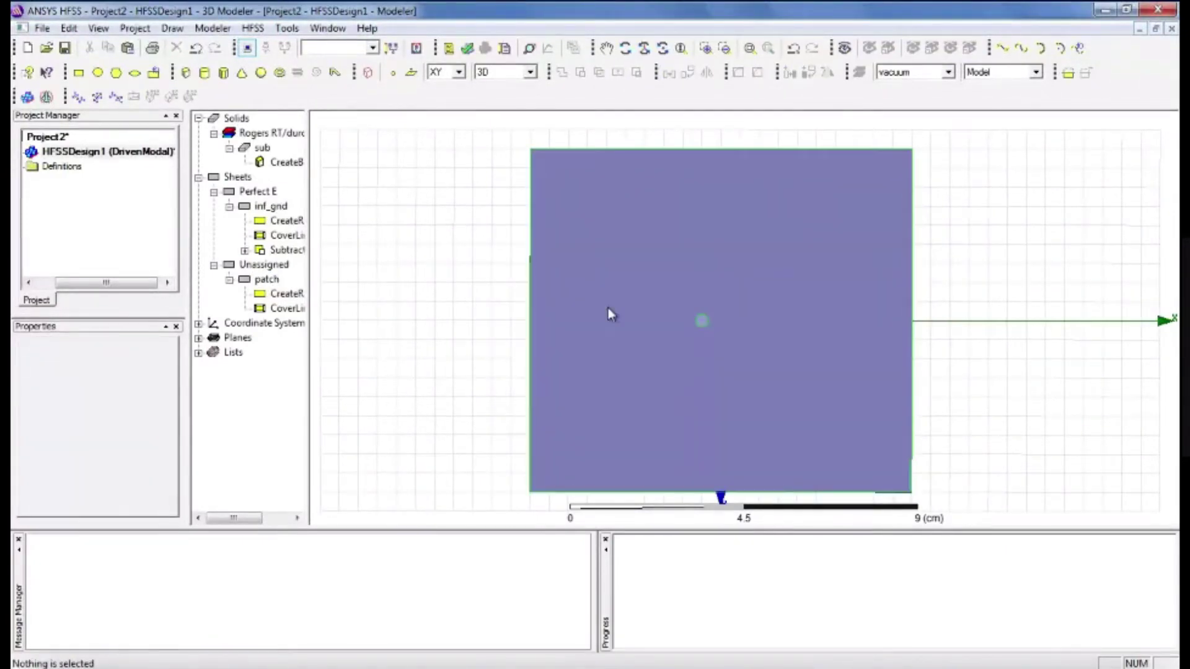
left_click_drag(715, 227, 741, 514, "alt")
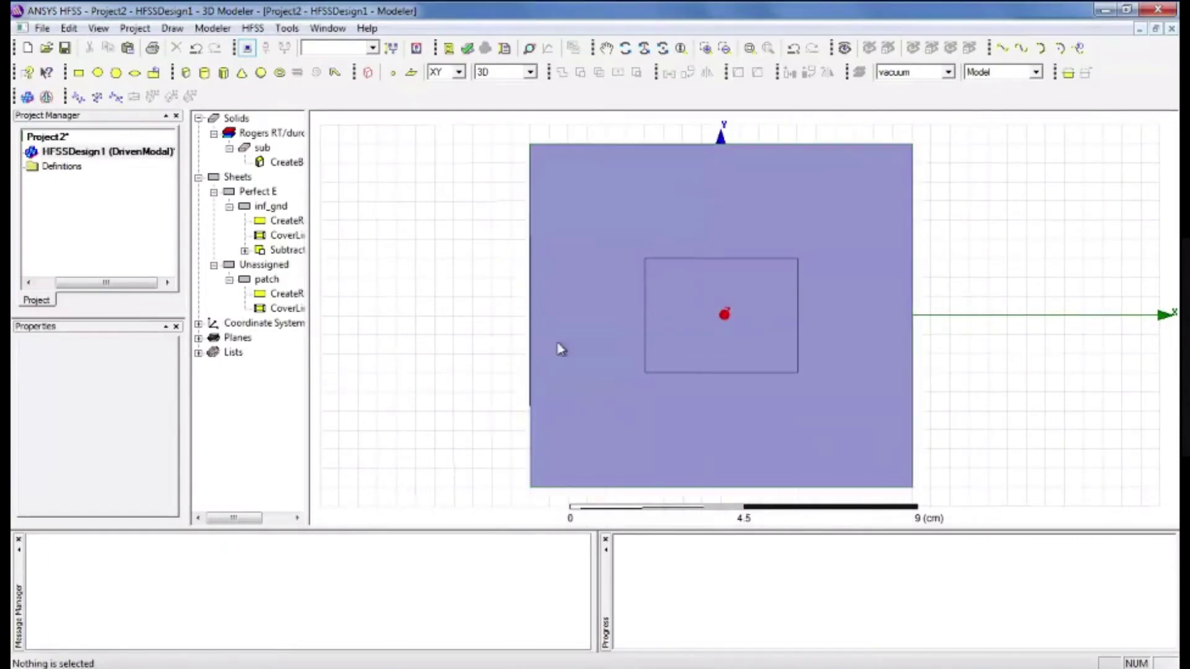
left_click(677, 341)
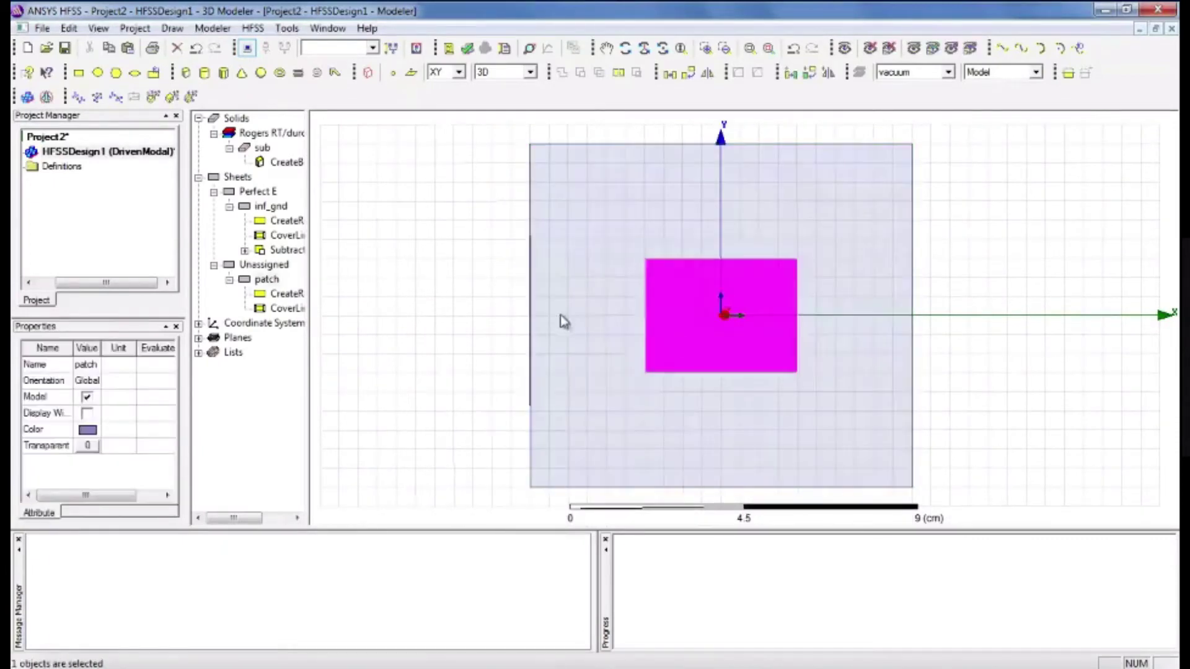
left_click(430, 308)
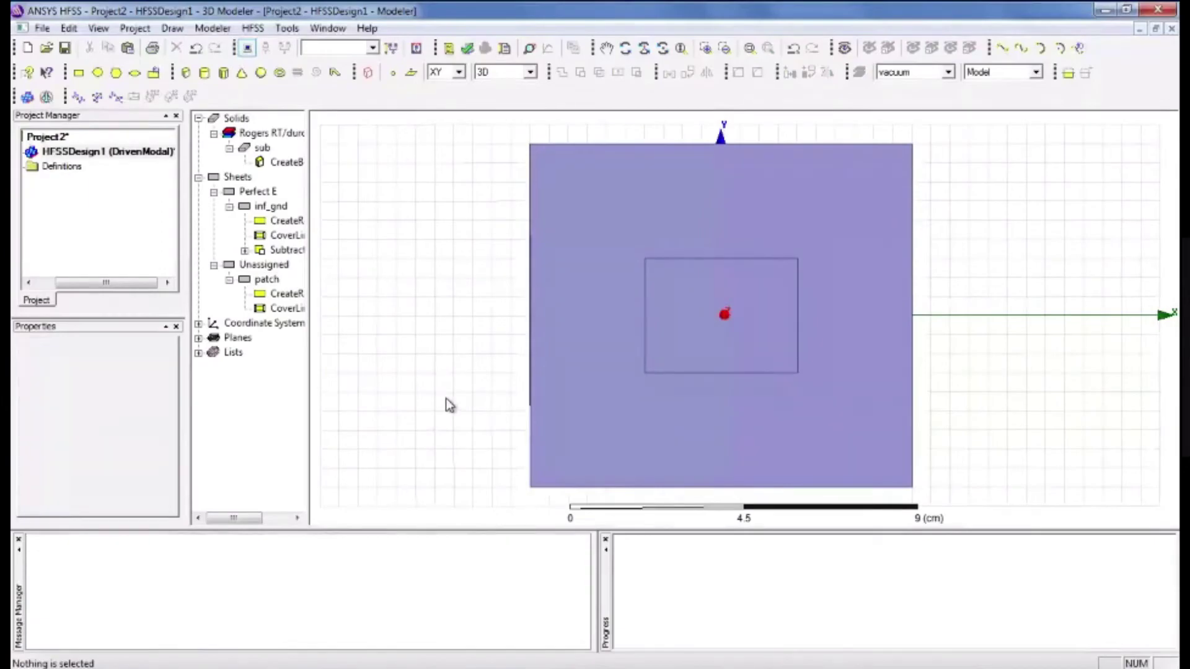
- Check the boundary instruction in PowerPoint, return to HFSS and assign patch a Perfect E boundary named PerfE1_patch without an infinite ground plane
key("alt+Tab")
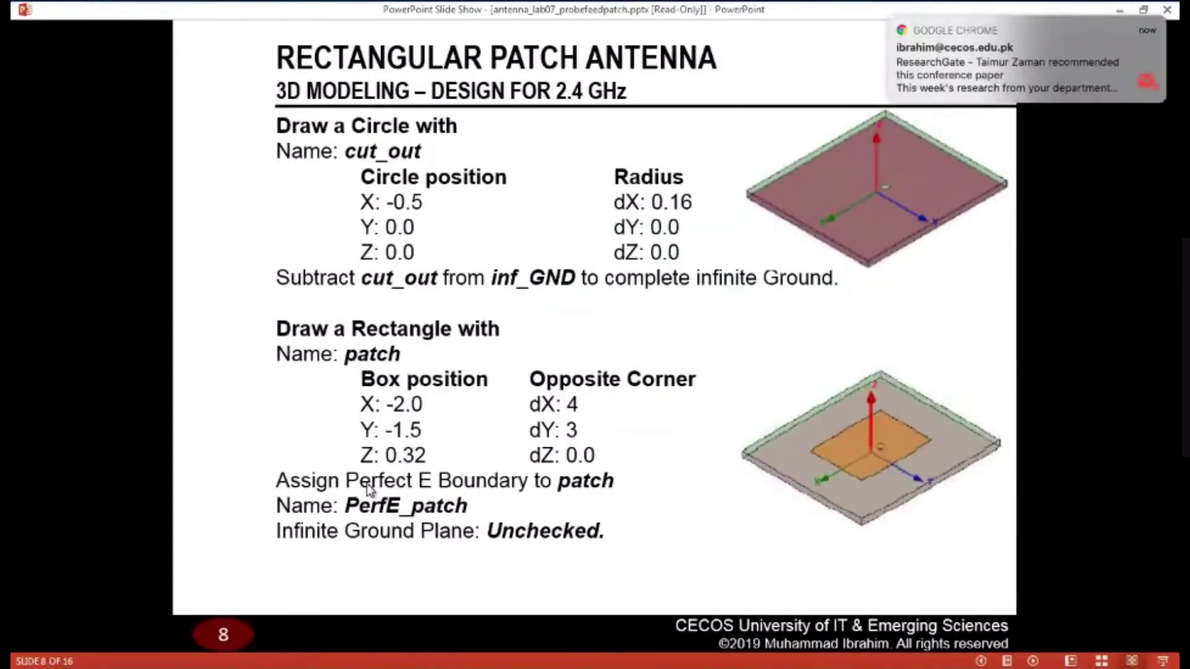
key("alt+Tab")
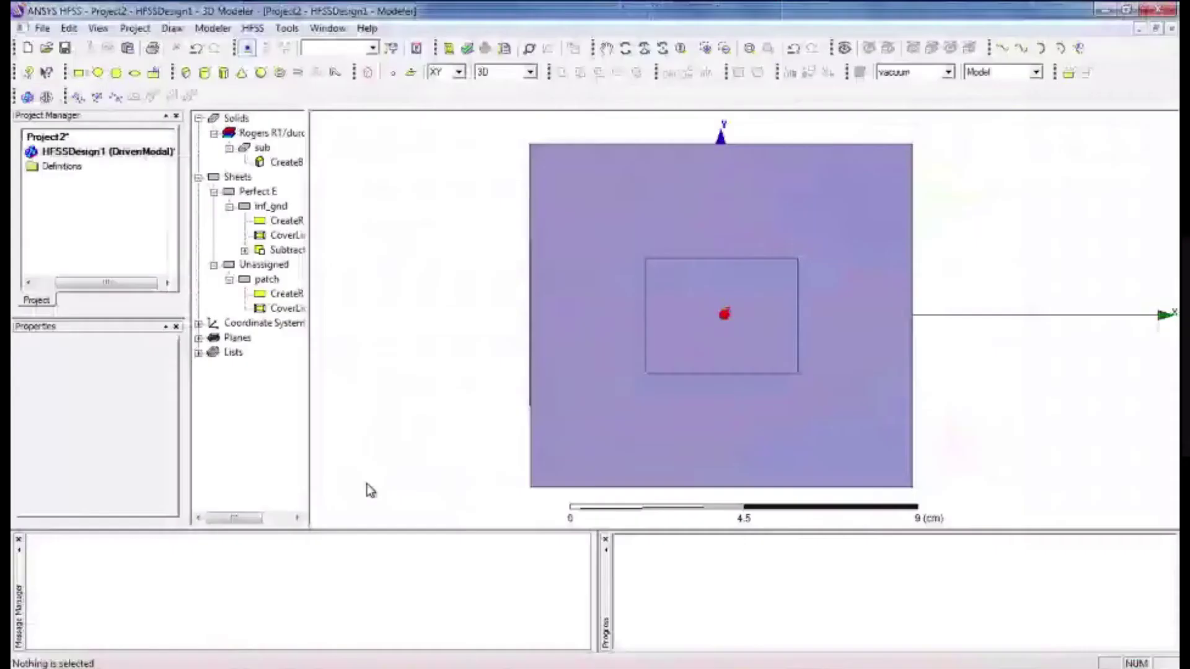
left_click(267, 280)
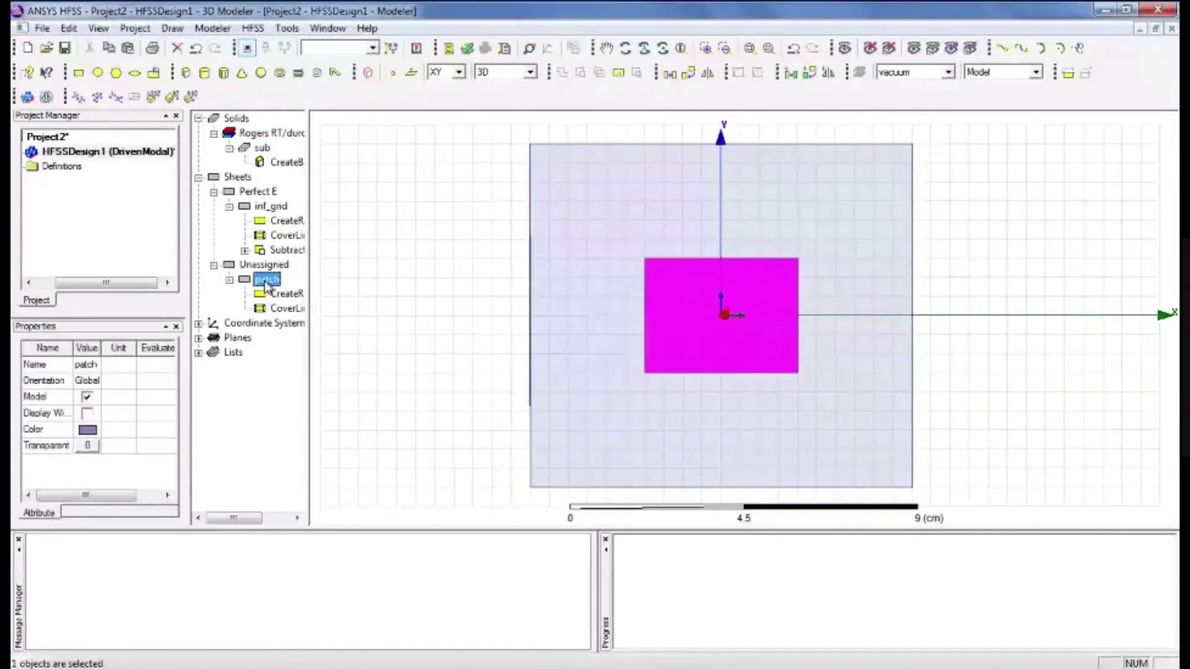
right_click(267, 283)
mouse_move(344, 419)
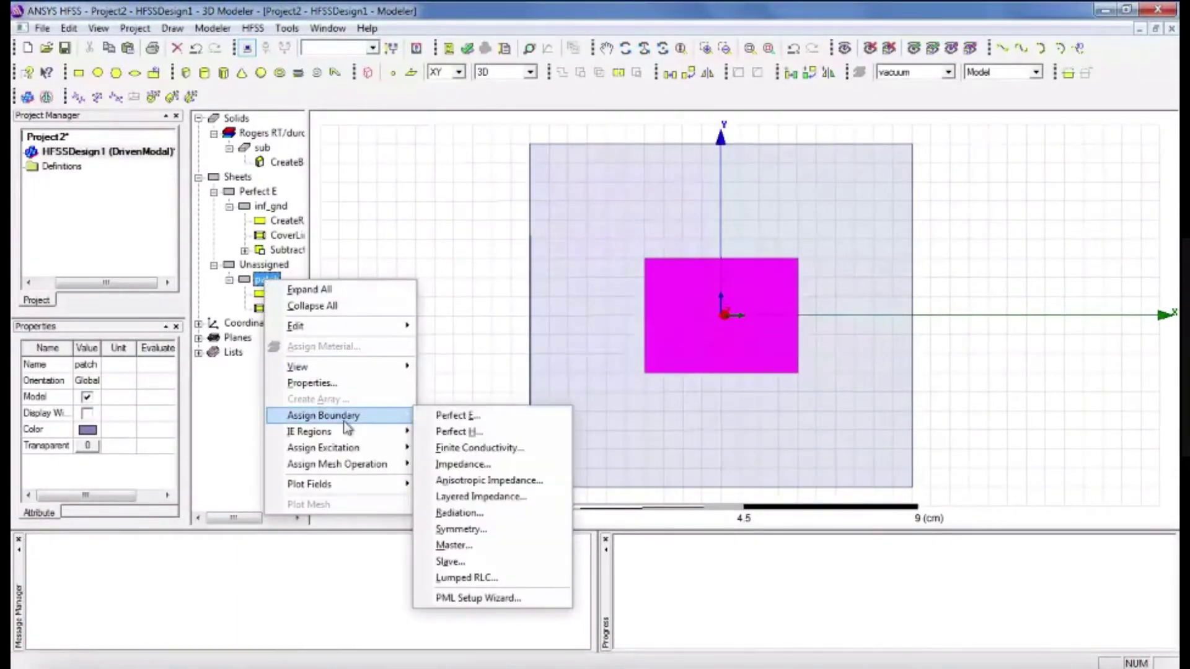
left_click(435, 417)
left_click(523, 240)
type("_")
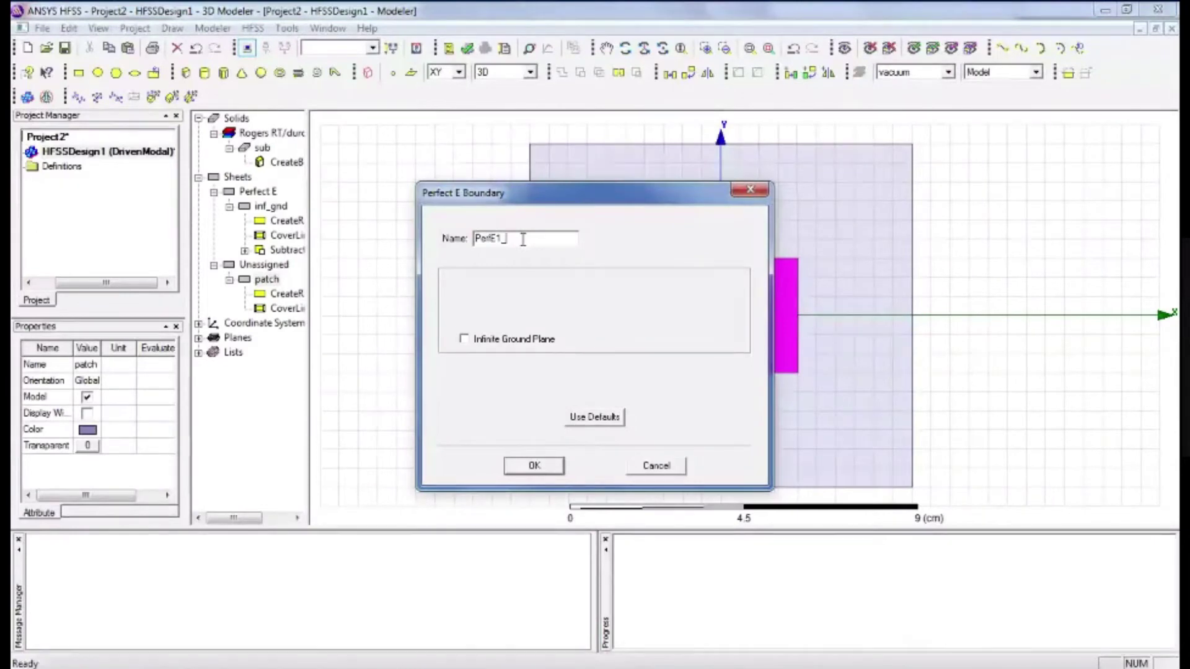
type("patch")
key("Return")
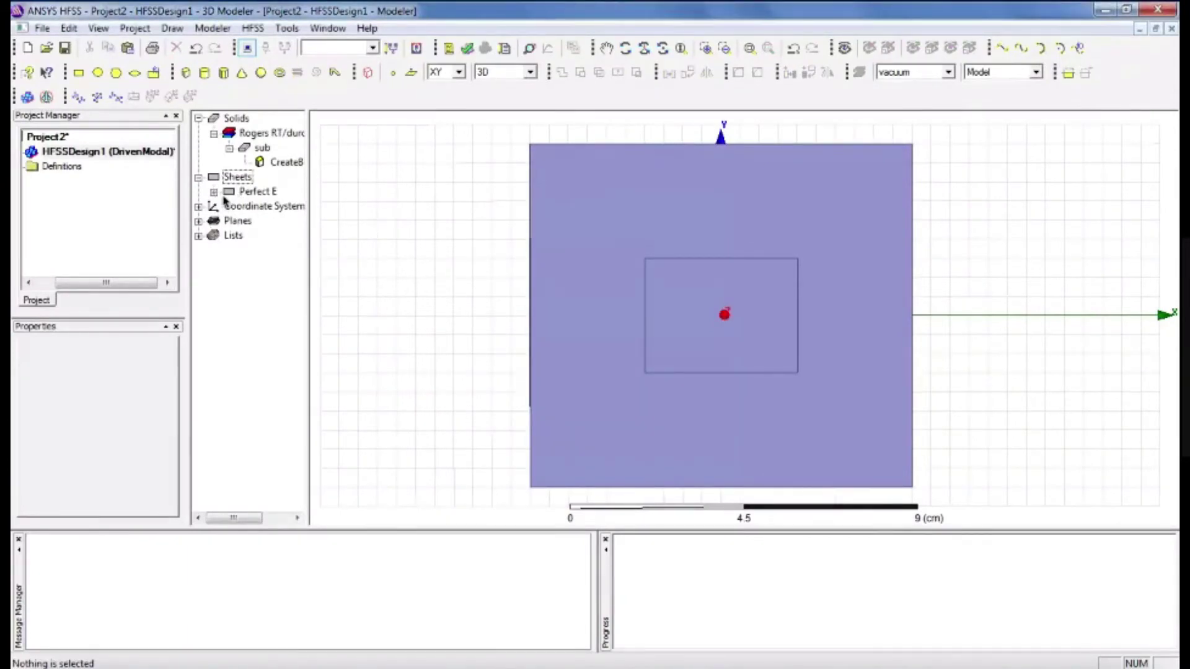
- Switch to PowerPoint and read the coax cylinder's material, position, radius and height on the next slide
key("alt+Tab")
key("Right")
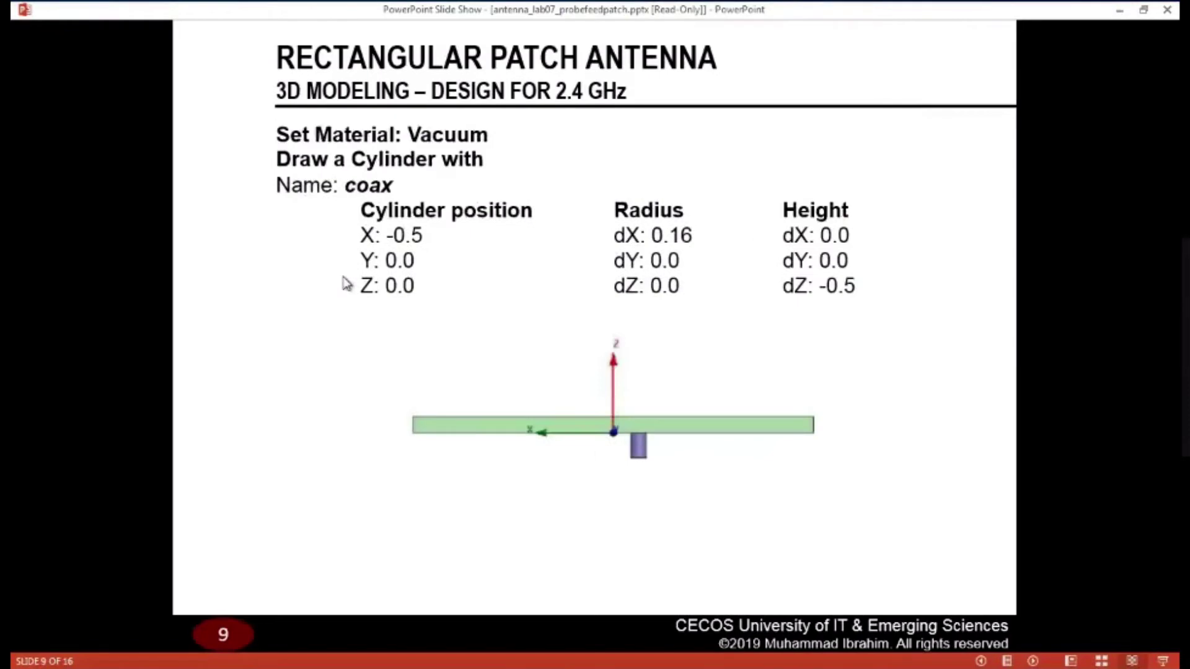
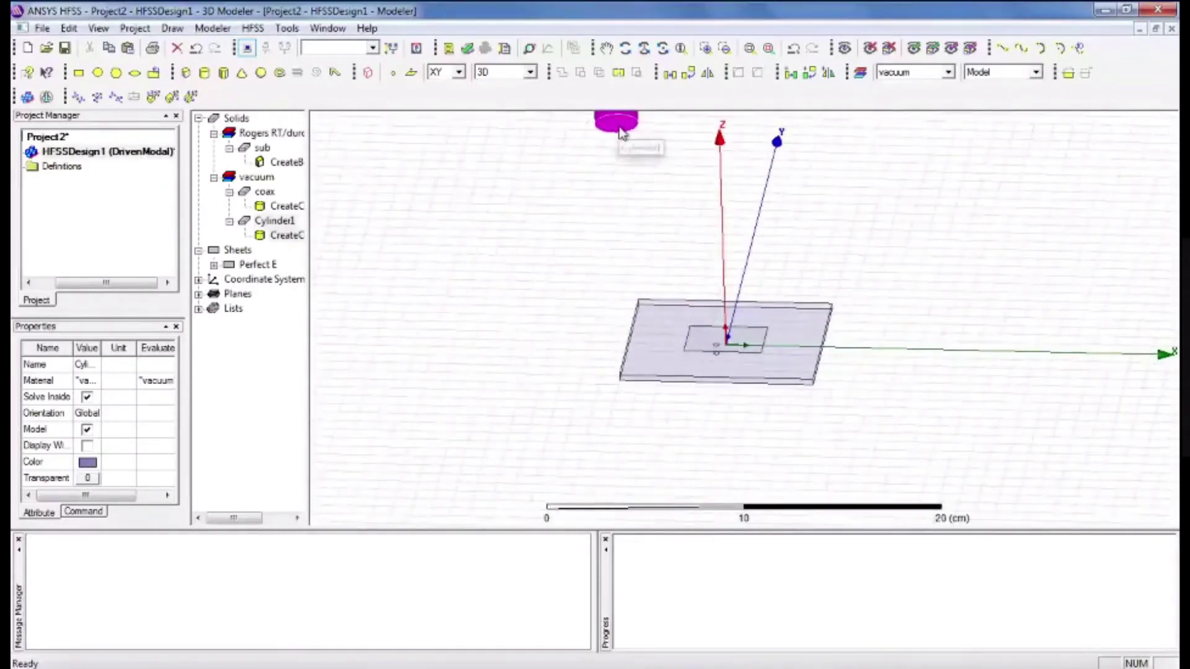
- Rename the newly drawn vacuum cylinder above the substrate as coax_pin
double_click(275, 221)
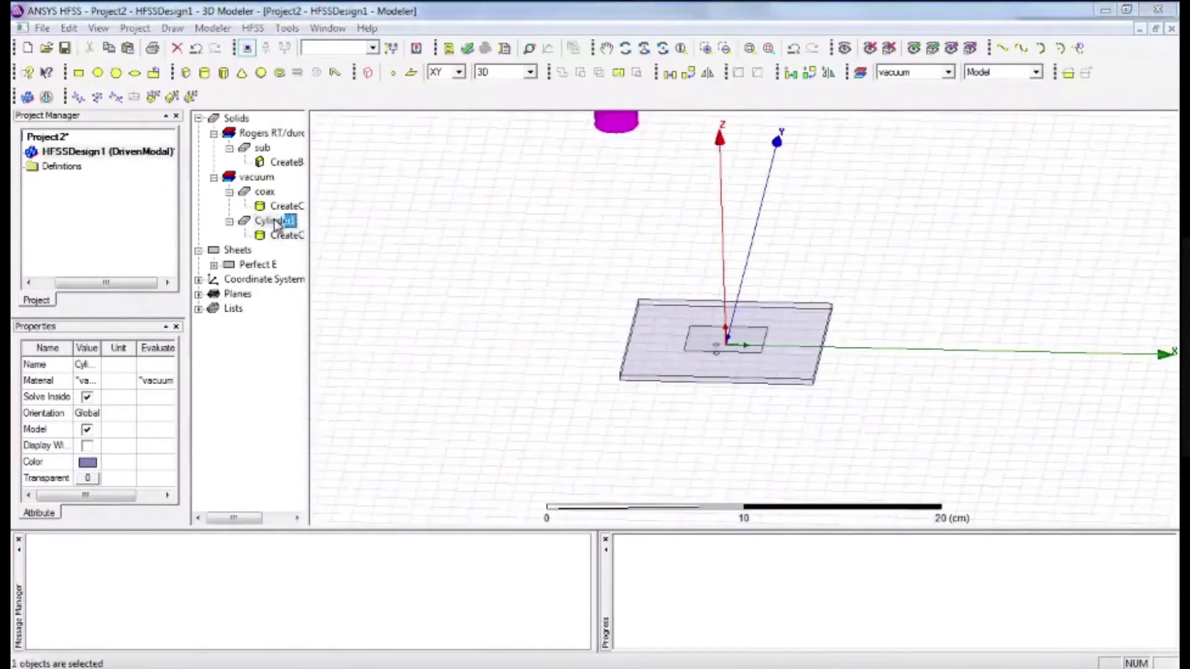
left_click(459, 258)
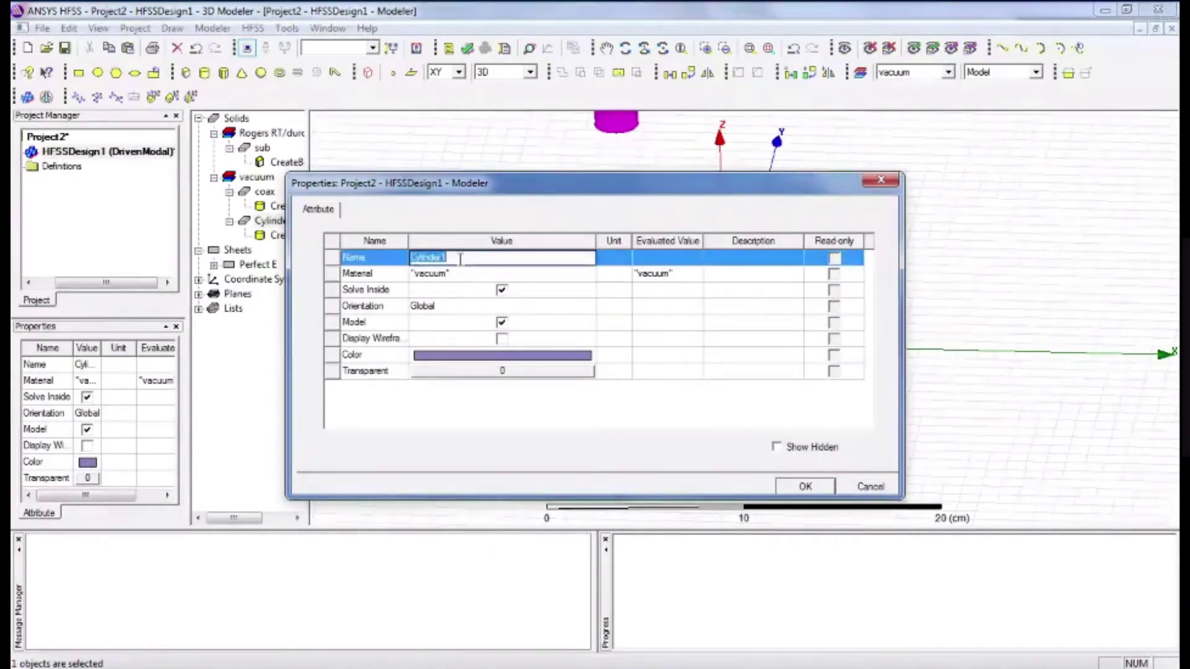
type("coa")
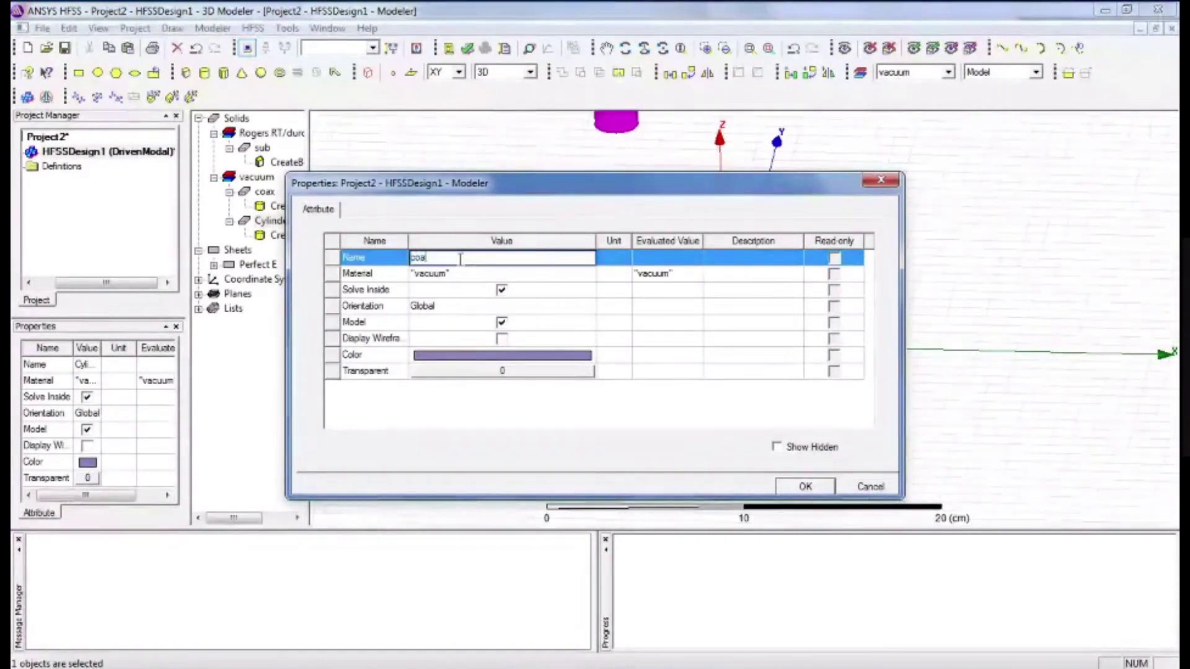
type("x_pin")
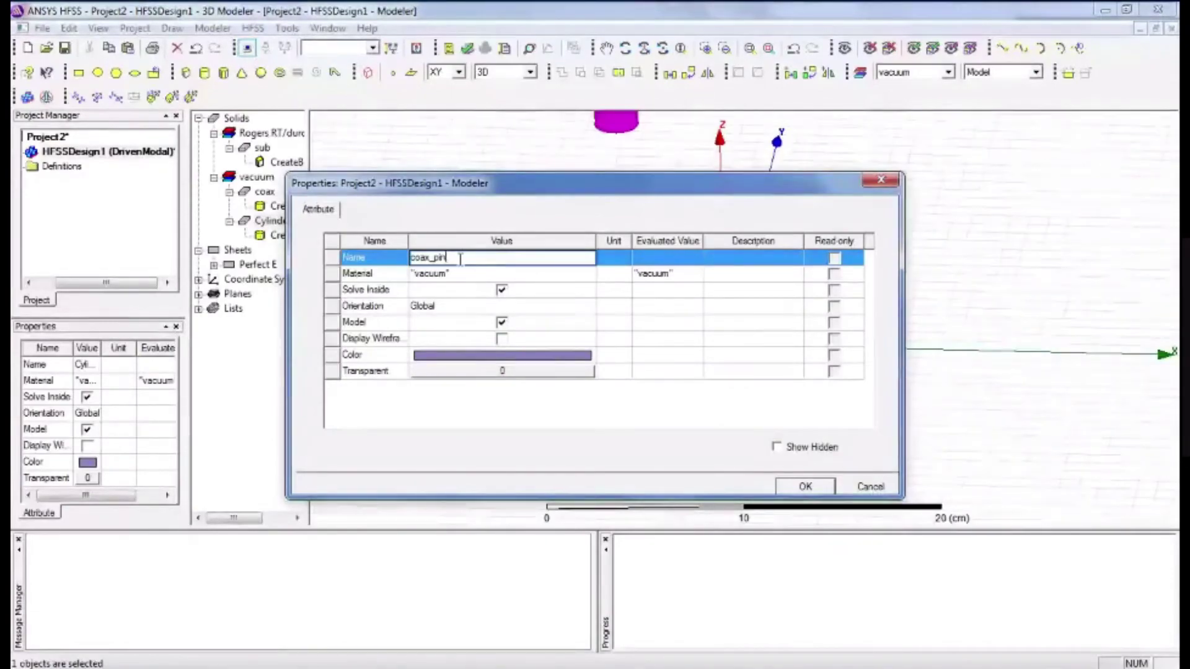
- Check the pin's material on the PowerPoint slide, return to HFSS and assign the pec material to coax_pin
key("super+Tab")
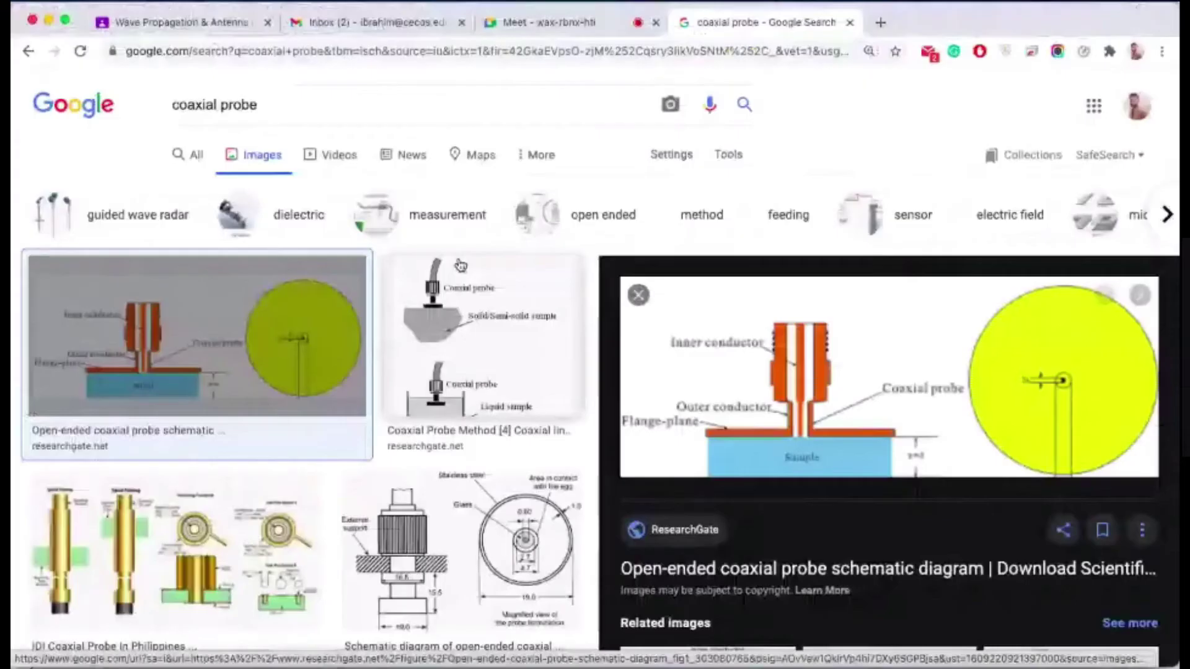
key("super+Tab")
key("super+Tab")
key("super+Tab")
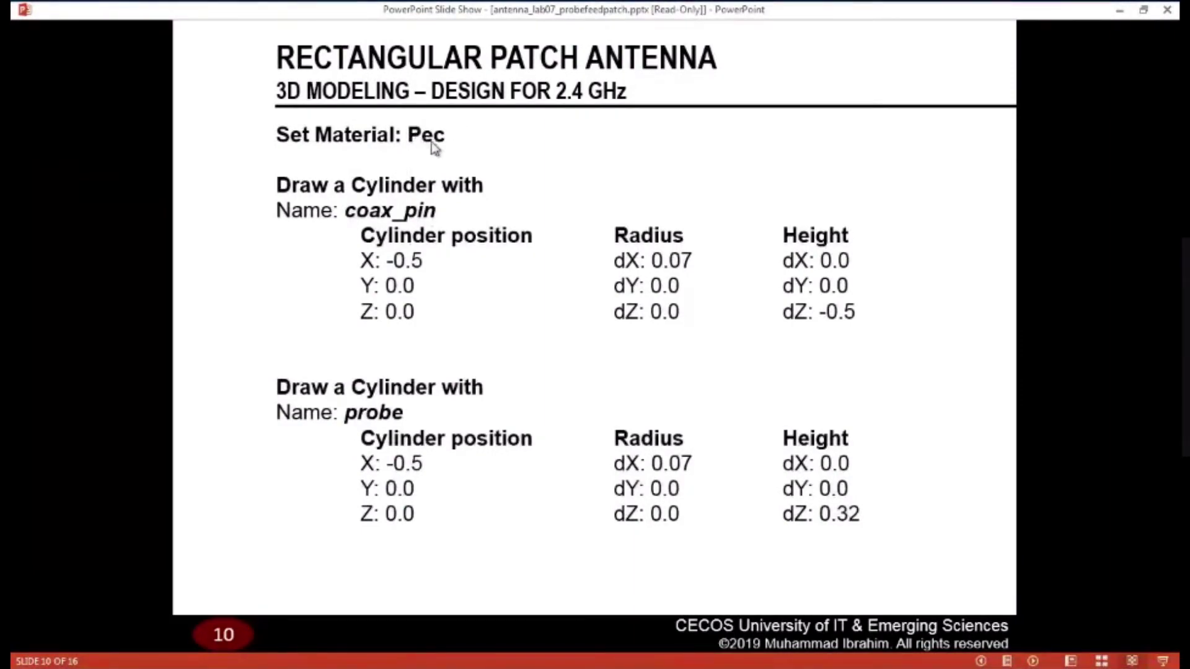
key("alt+Tab")
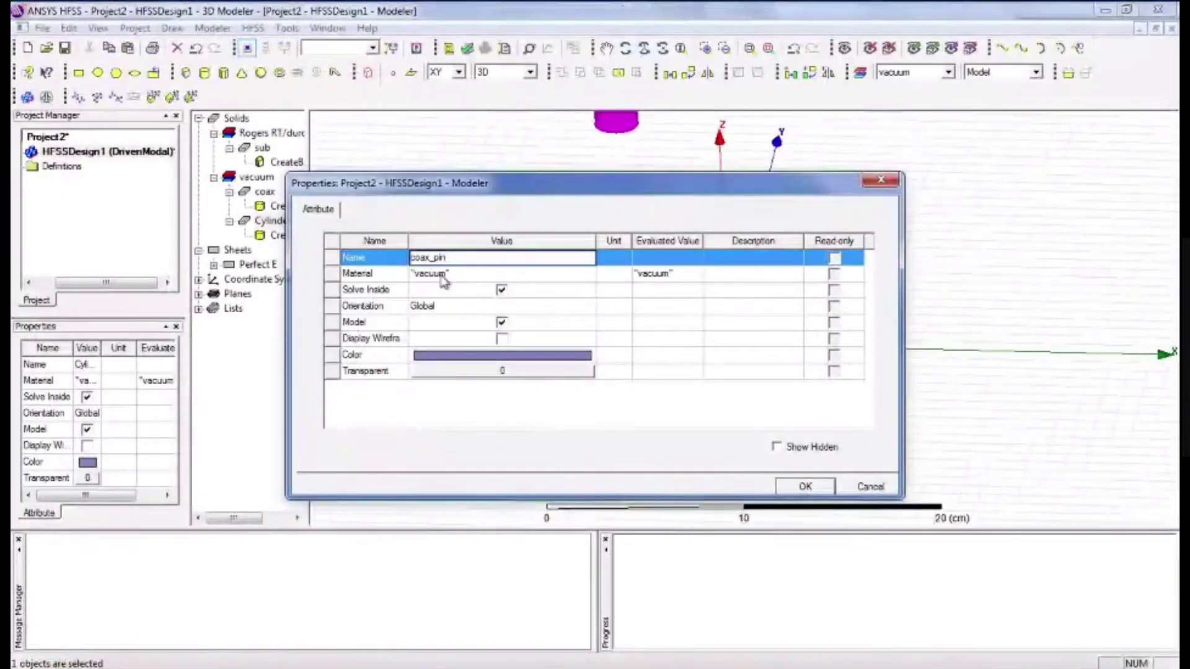
left_click(455, 273)
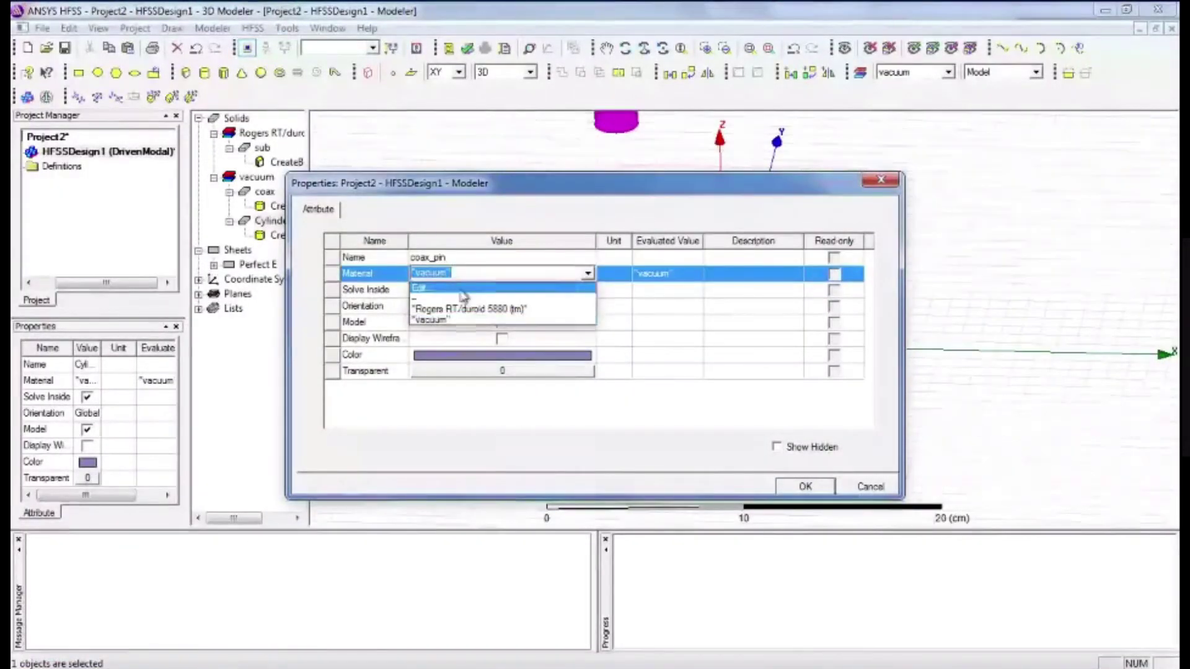
left_click(461, 290)
left_click(388, 207)
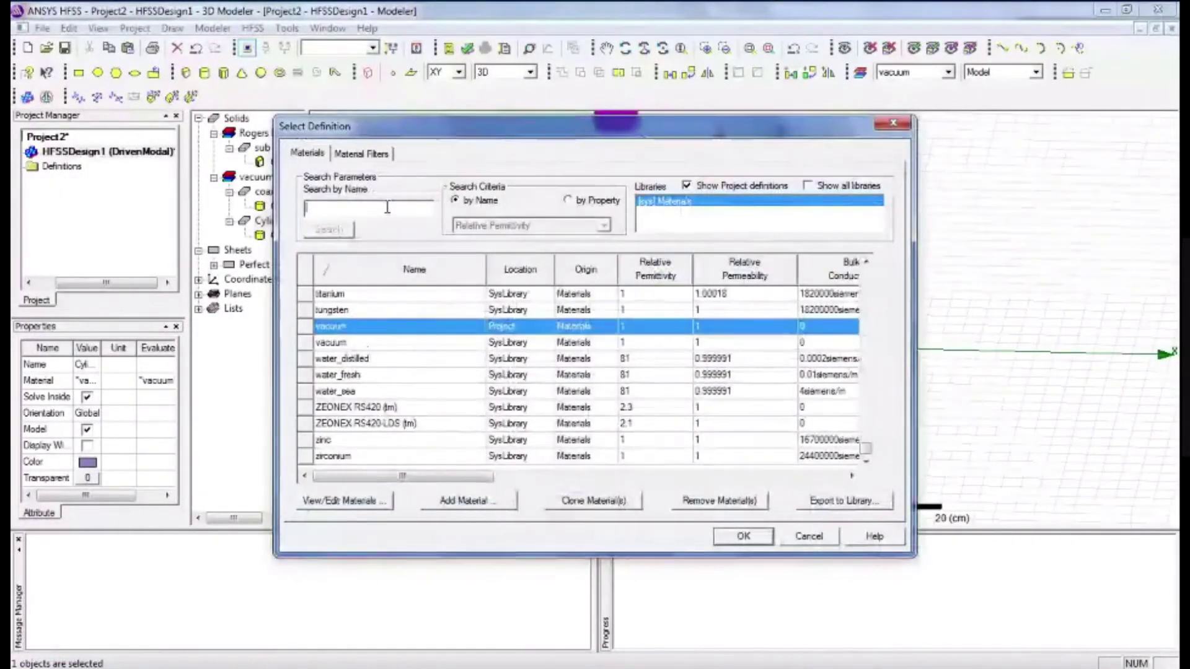
type("pec")
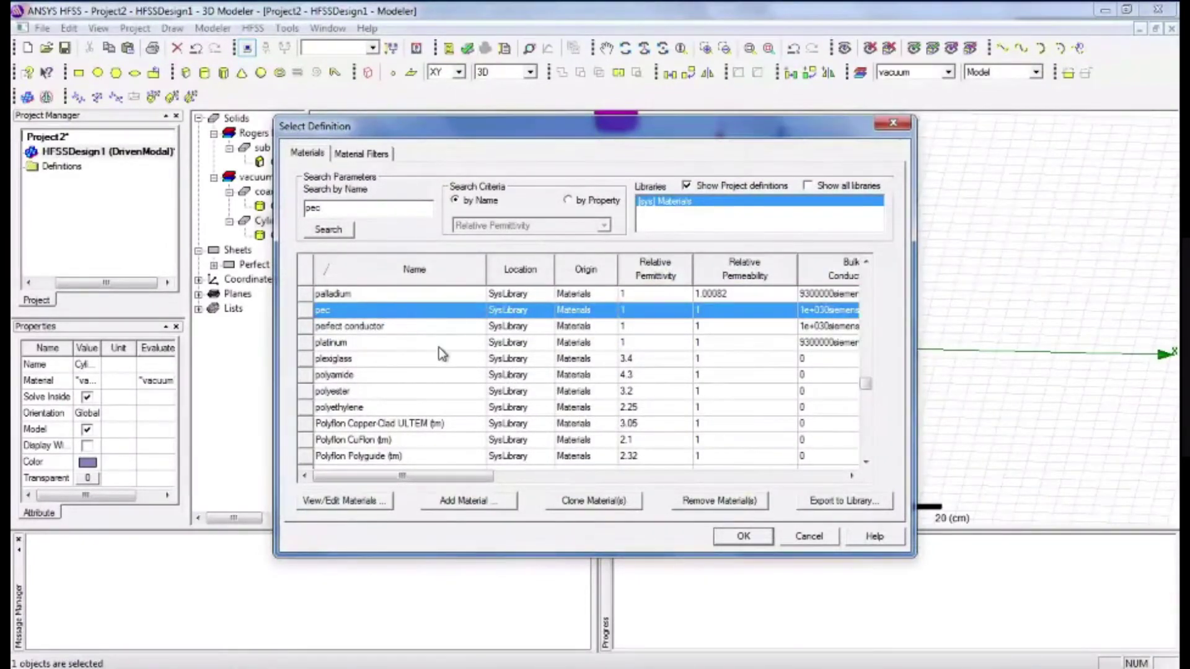
key("Return")
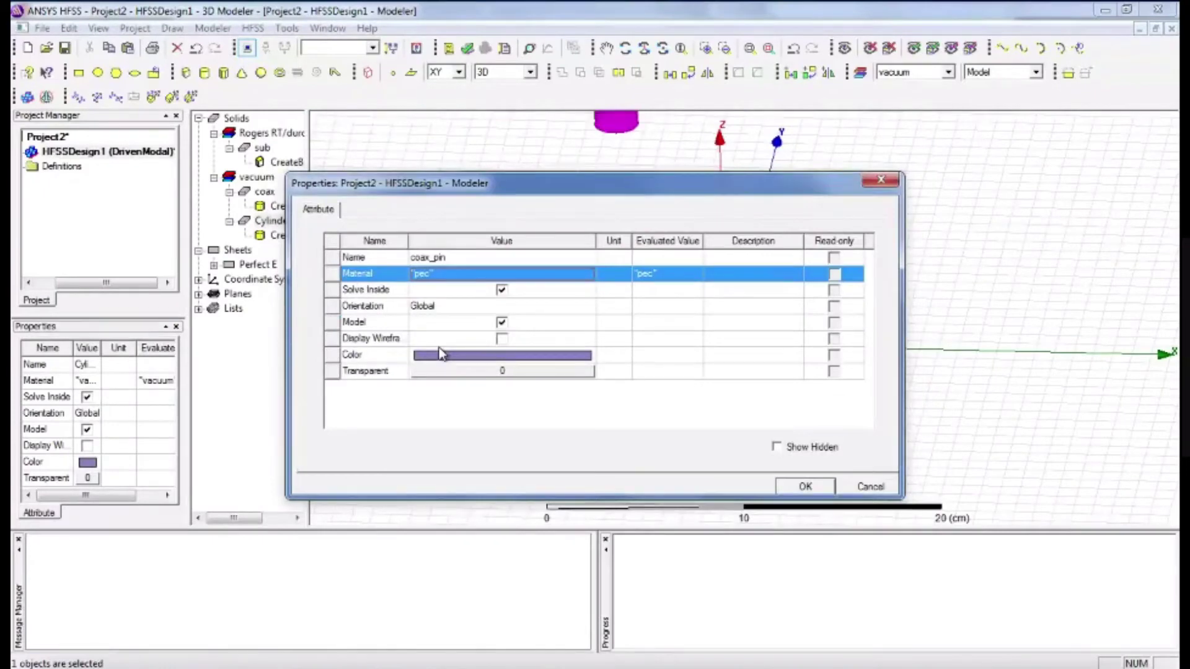
key("Return")
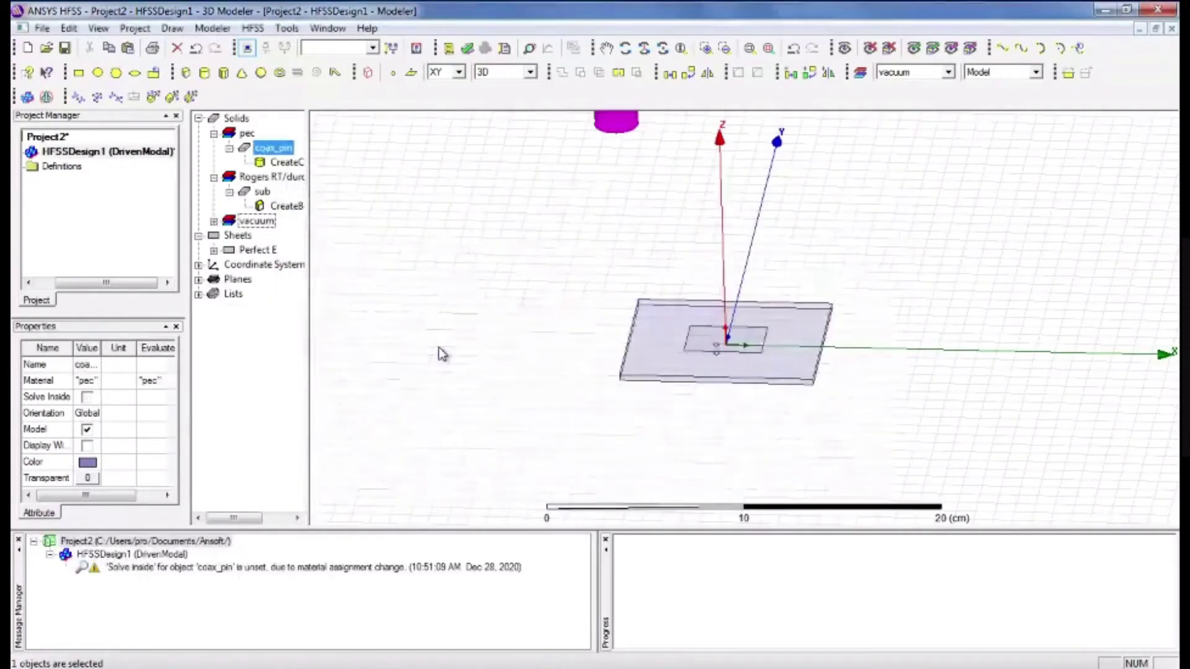
- Check the pin dimensions in PowerPoint, return to HFSS and set the coax_pin cylinder's radius to 0.07 cm and height to -0.5 cm
double_click(286, 162)
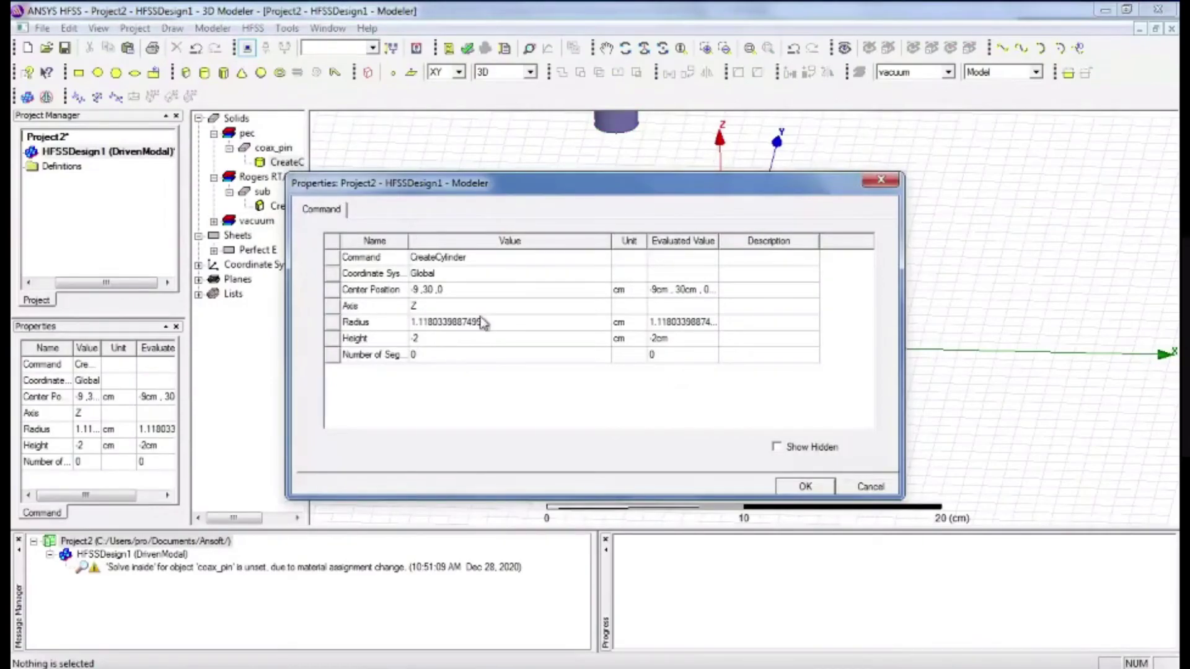
key("alt+Tab")
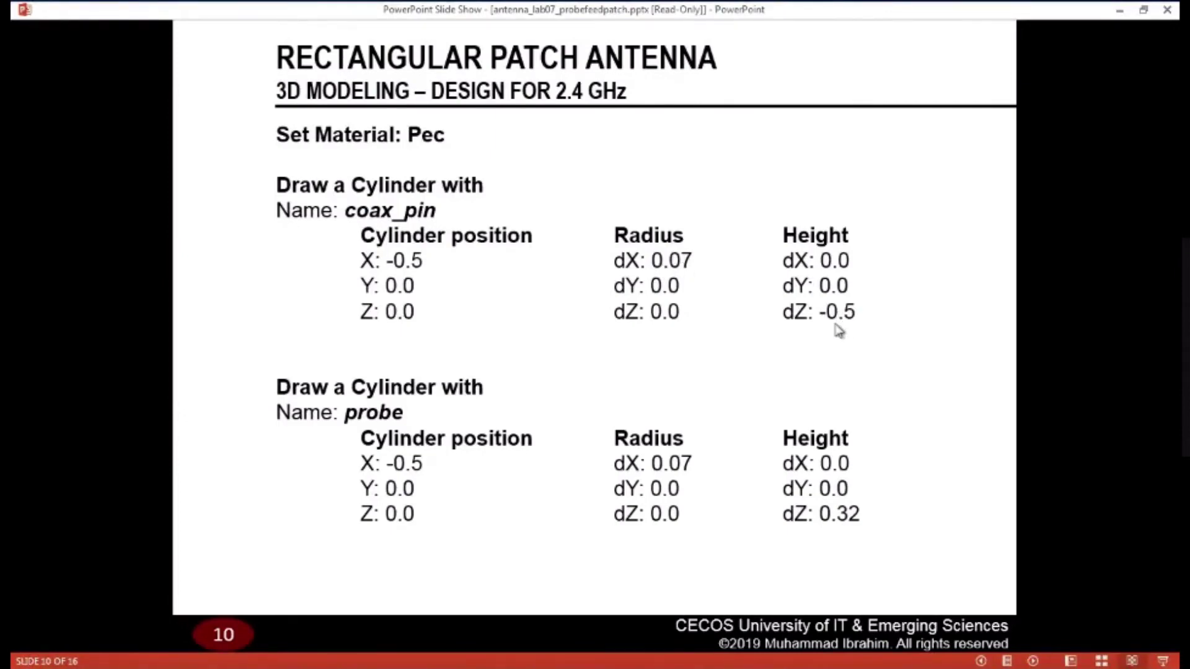
key("alt+Tab")
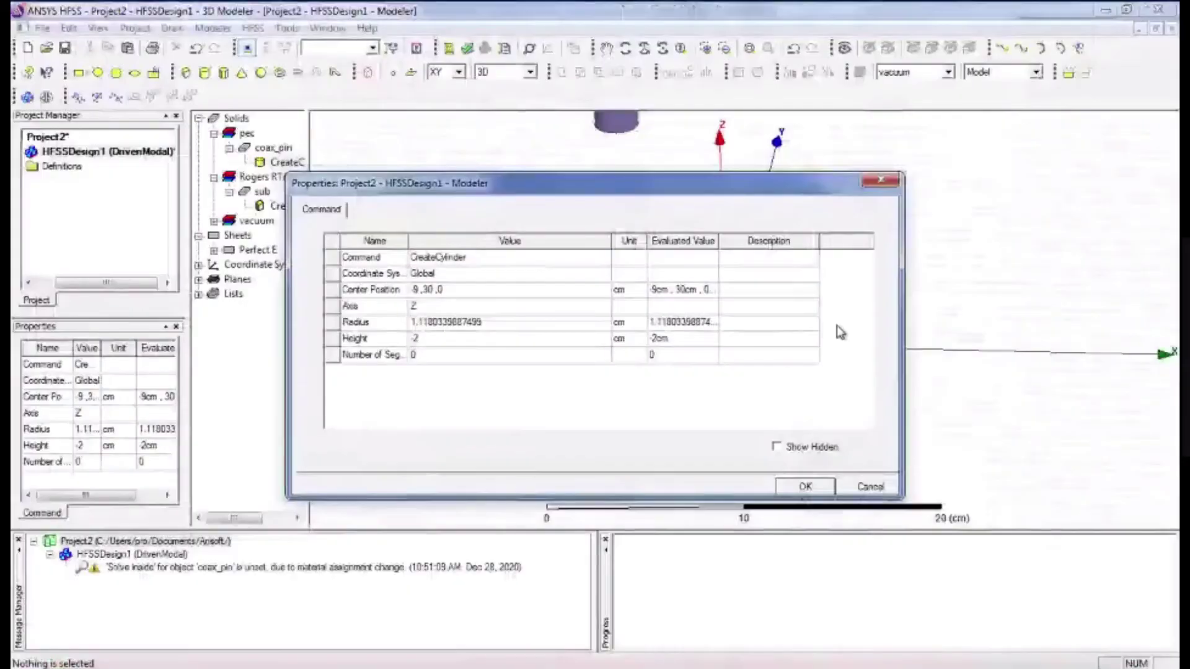
left_click(512, 323)
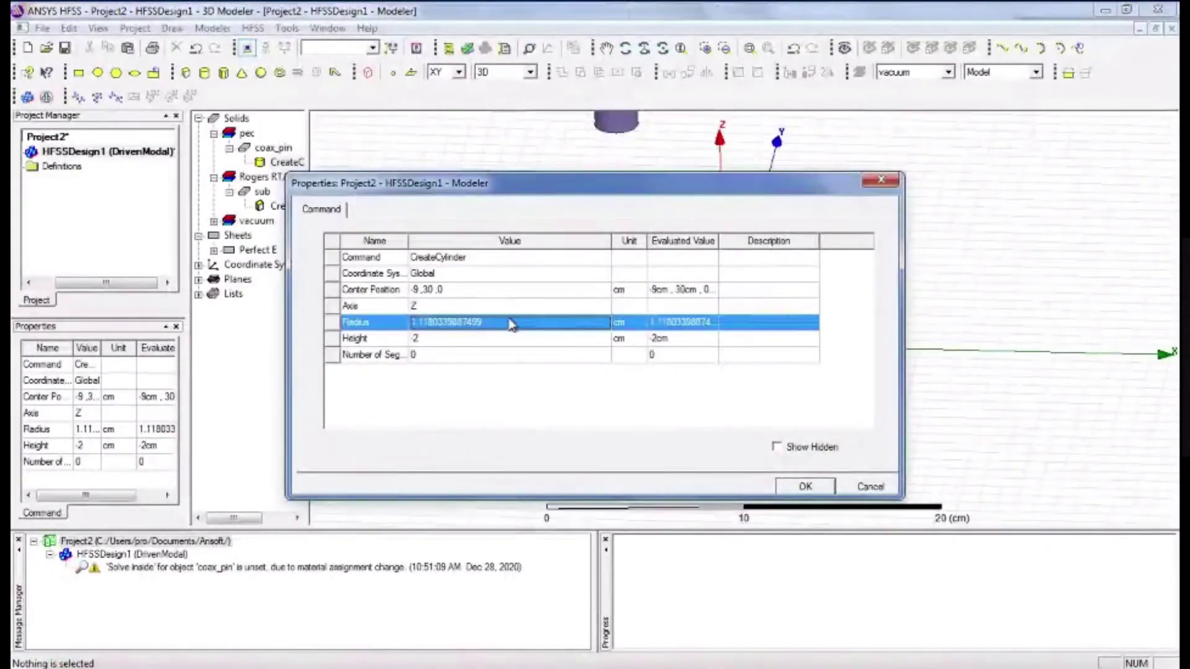
type("0.0")
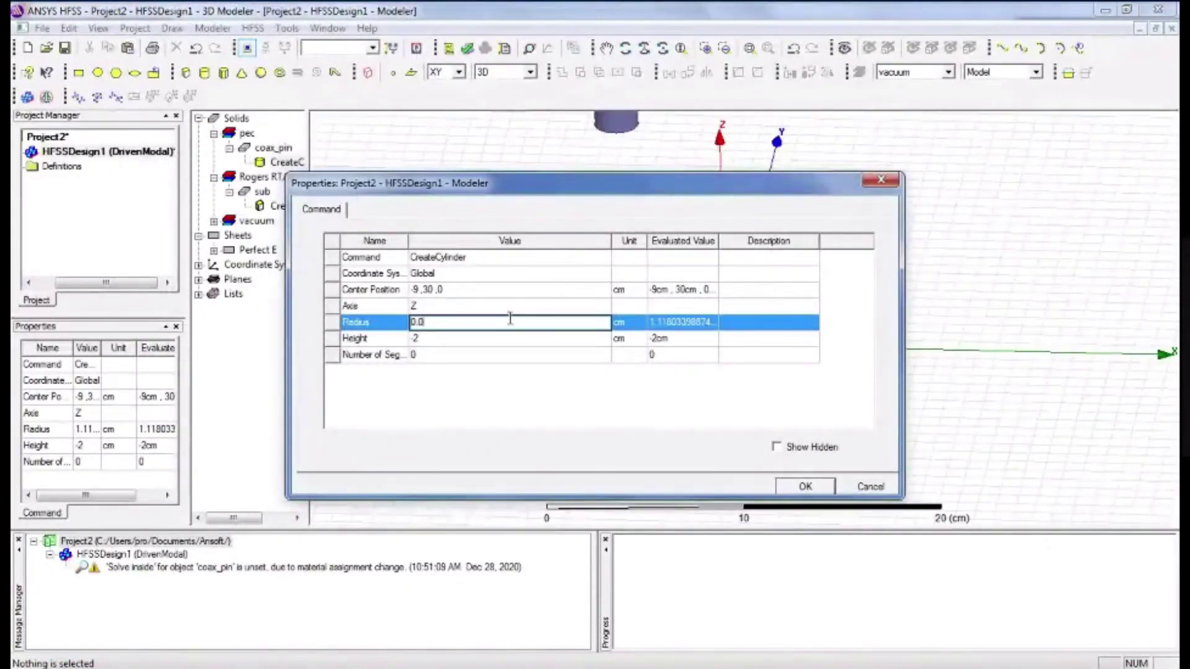
type("7")
key("Return")
type("0")
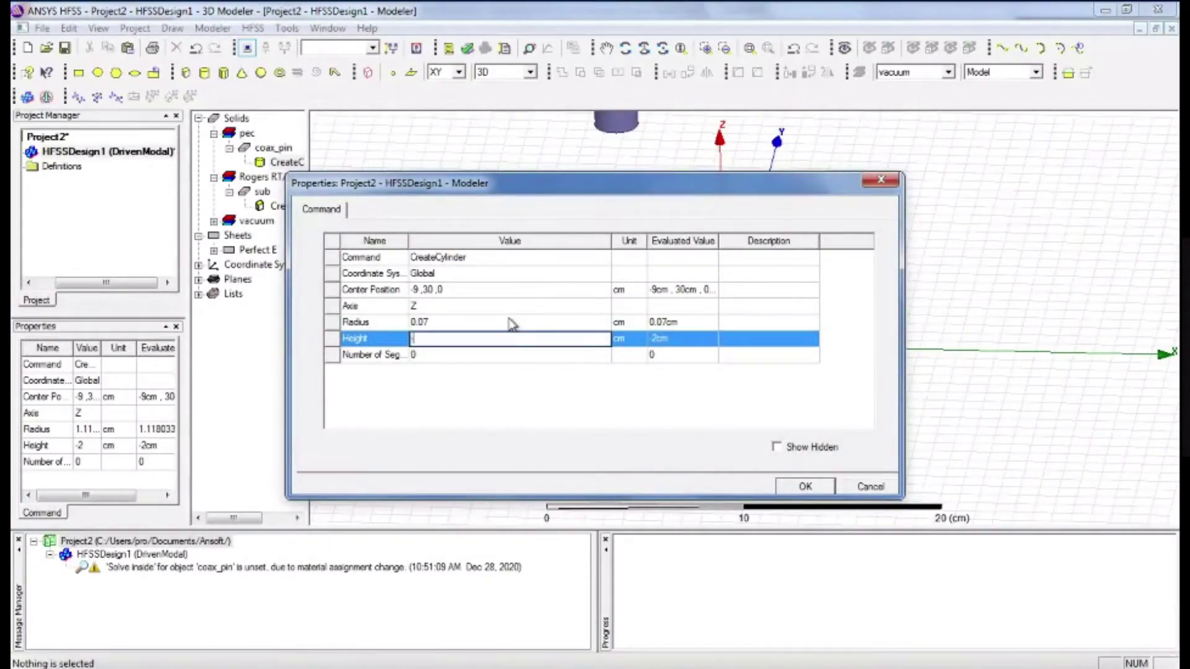
type("05")
- Check the pin position in PowerPoint, return to HFSS and set the coax_pin cylinder's center position to -0.5, 0, 0 cm
key("Up")
key("Up")
key("Up")
key("alt+Tab")
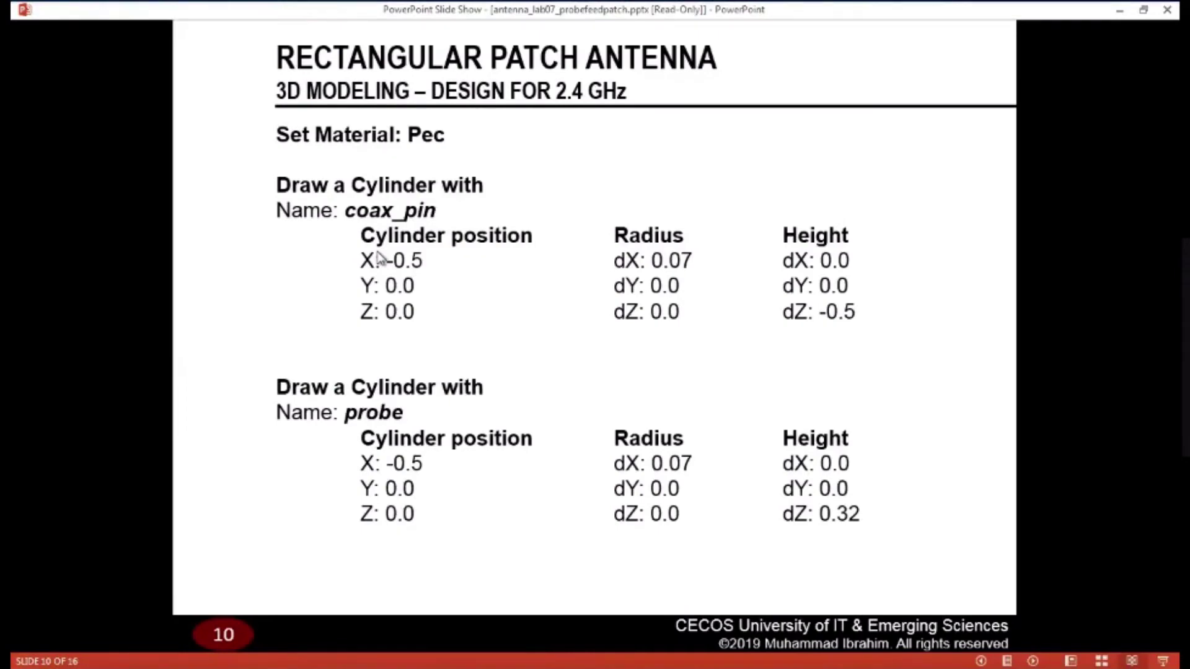
key("alt+Tab")
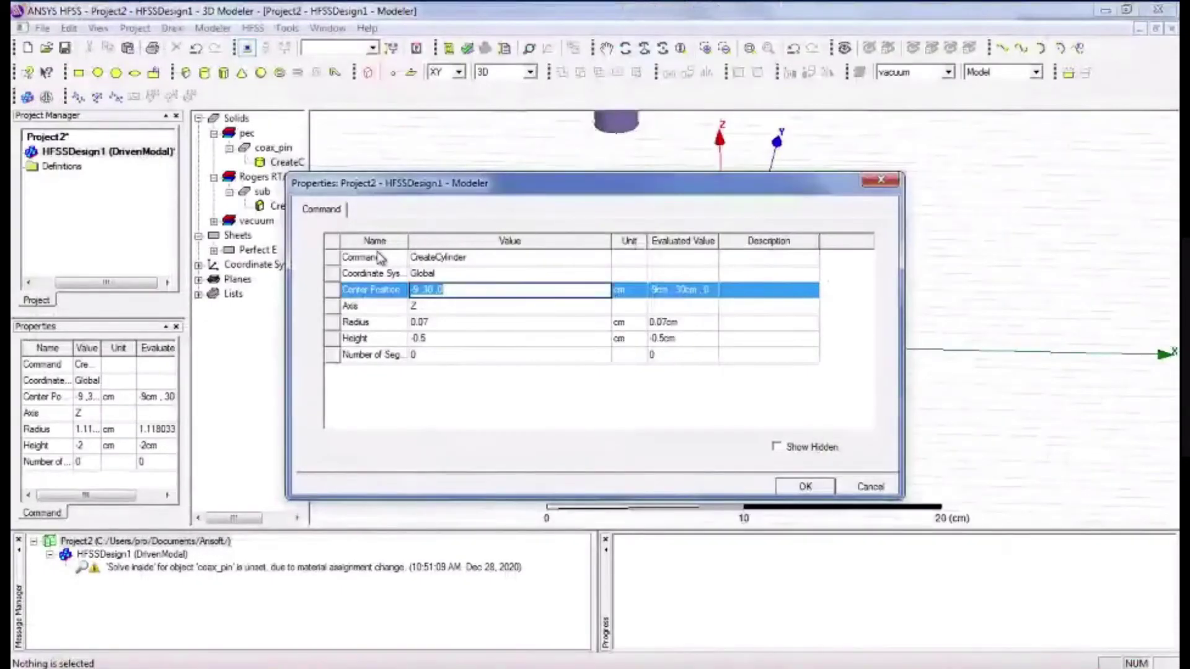
type("-")
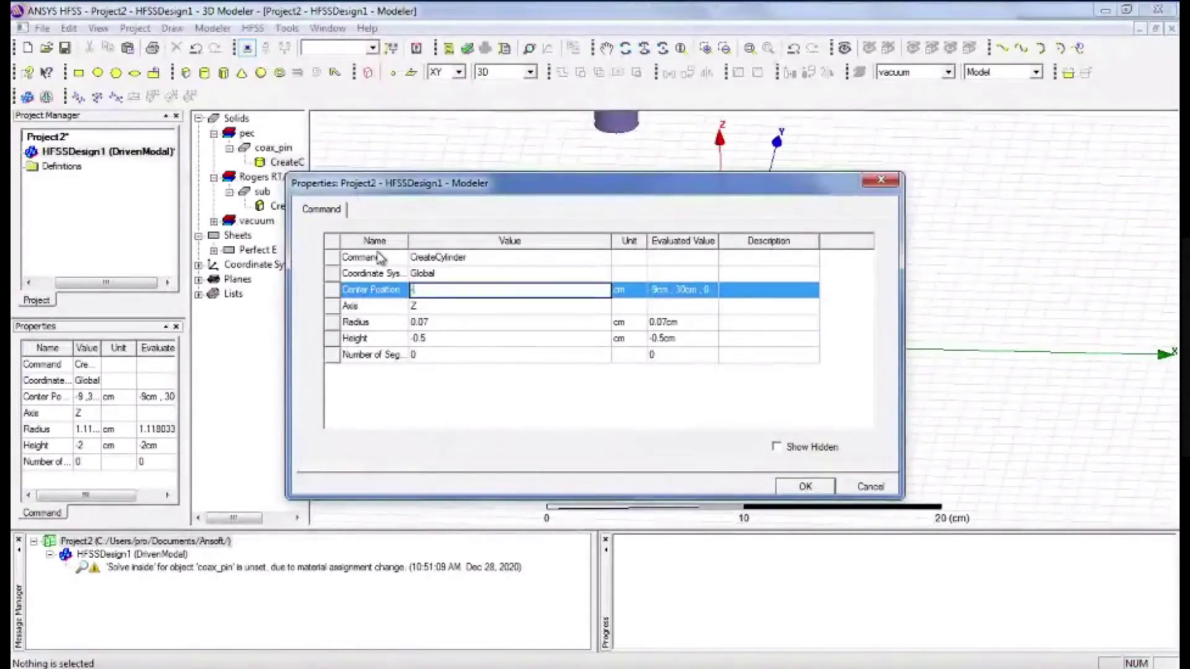
type("0.5, 0, 0")
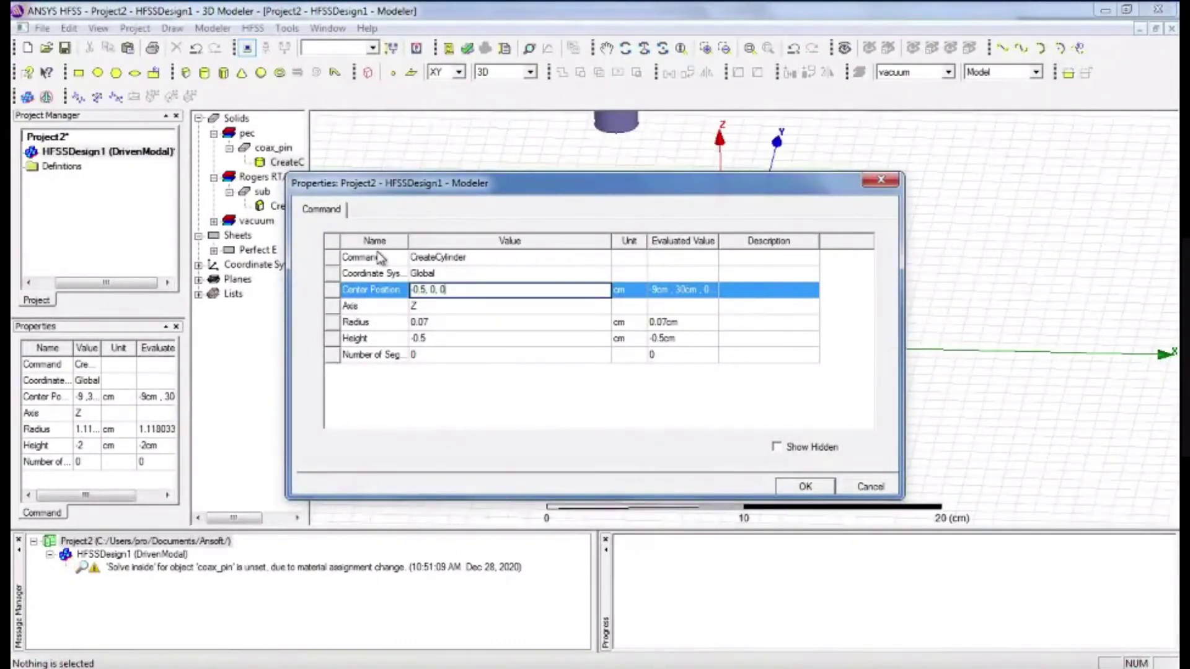
key("Return")
key("Return")
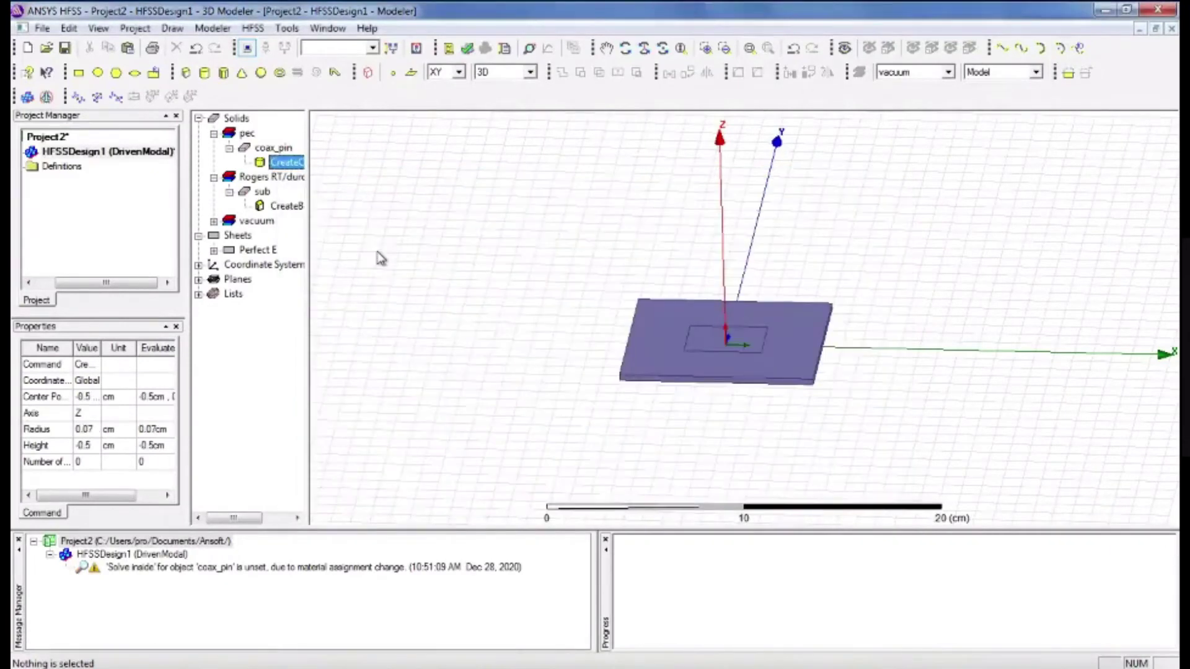
- Select coax_pin and examine its placement inside the coax and below the ground plane from close up and from the side
left_click(271, 149)
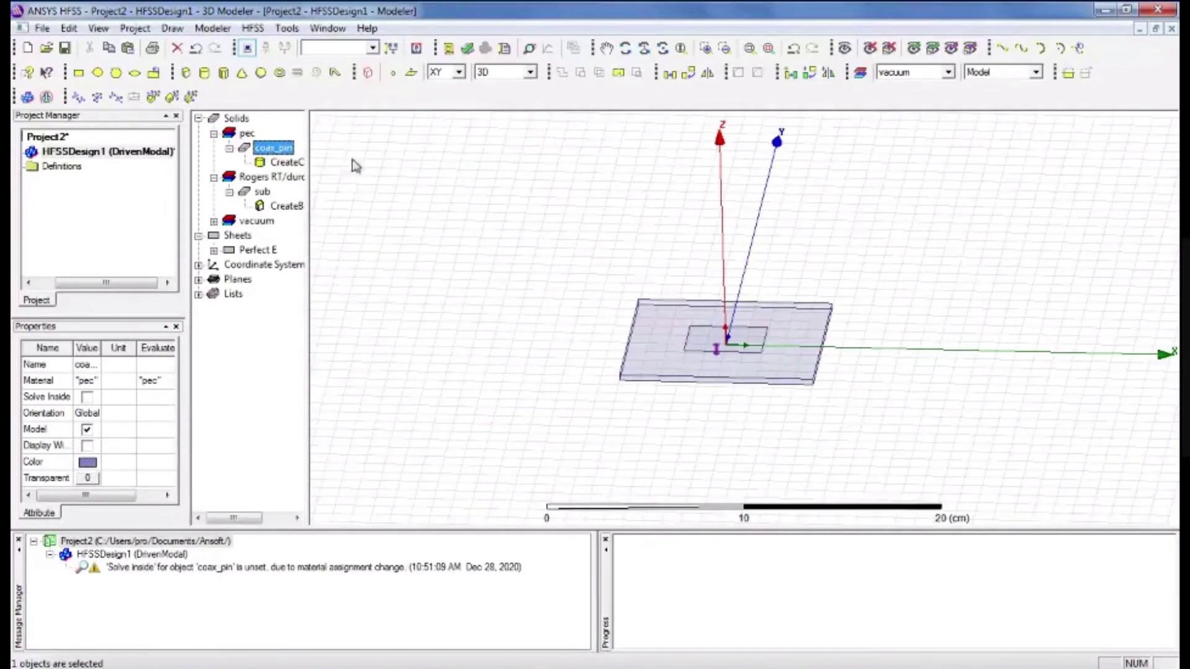
scroll(670, 223, "up", 5)
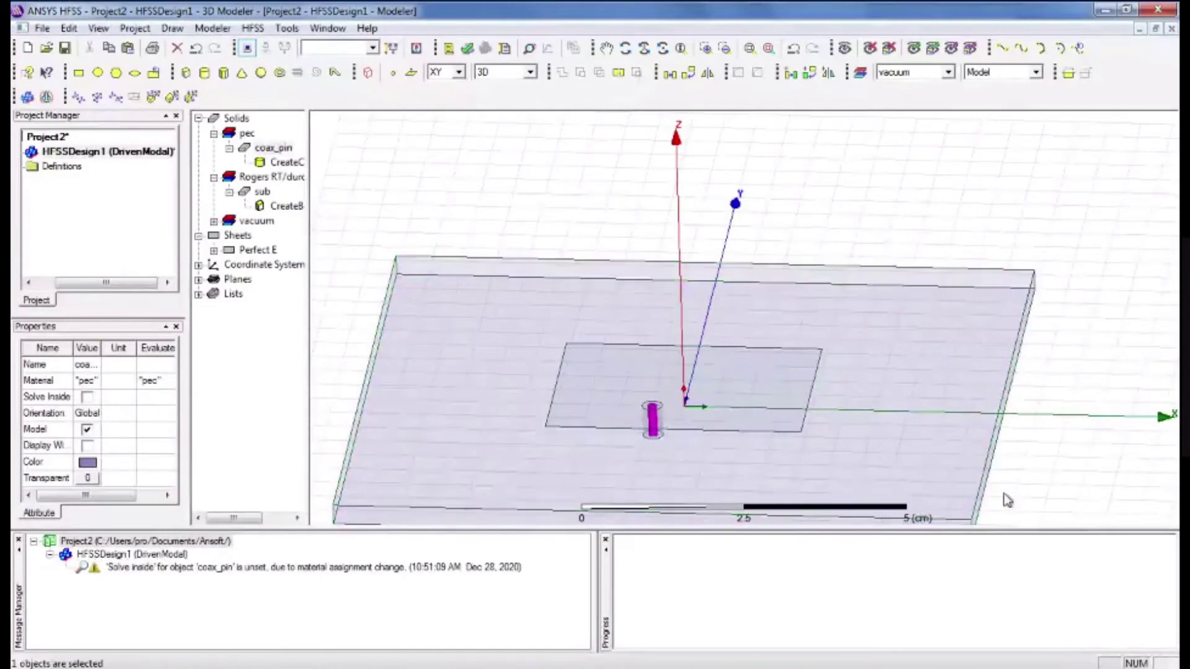
middle_click_drag(1058, 458, 1041, 447)
middle_click_drag(773, 465, 773, 415)
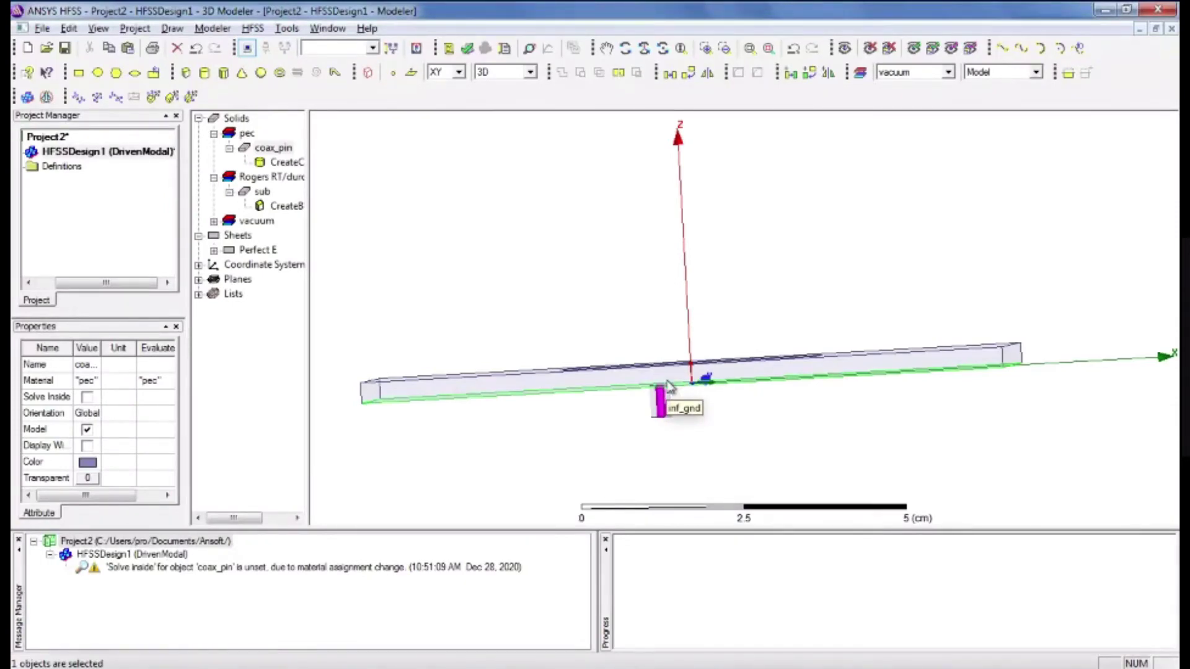
left_click_drag(988, 269, 953, 293, "alt")
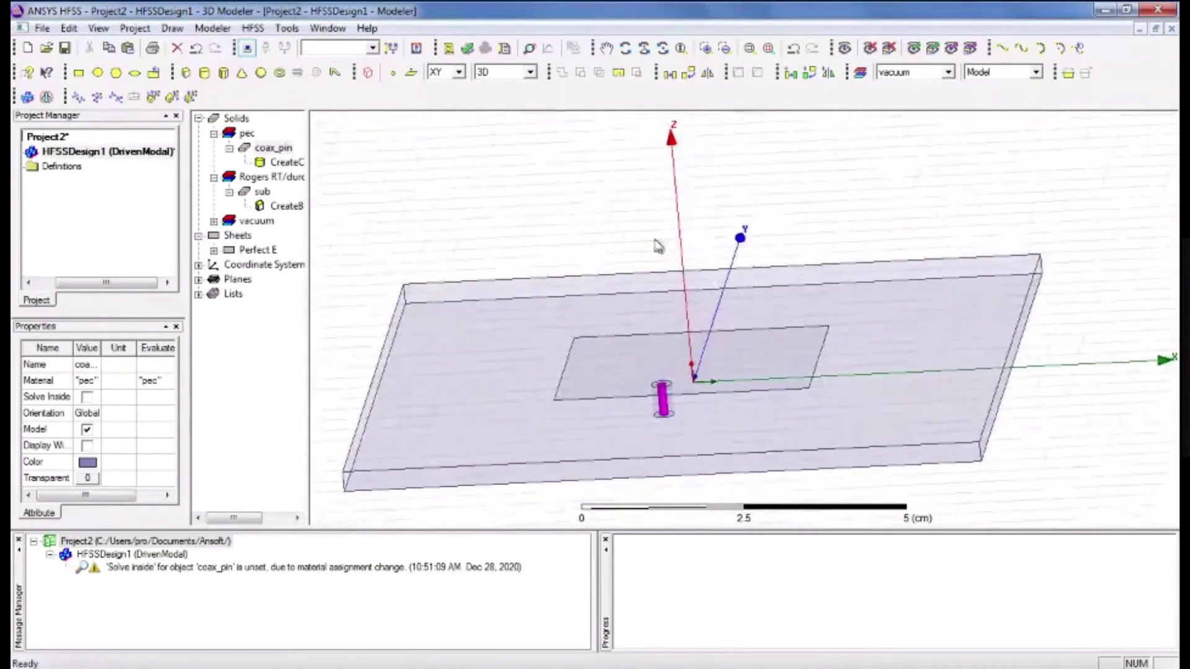
- Draw a freehand vacuum cylinder on the XY plane, away from the substrate's back corner
left_click(203, 73)
left_click(423, 155)
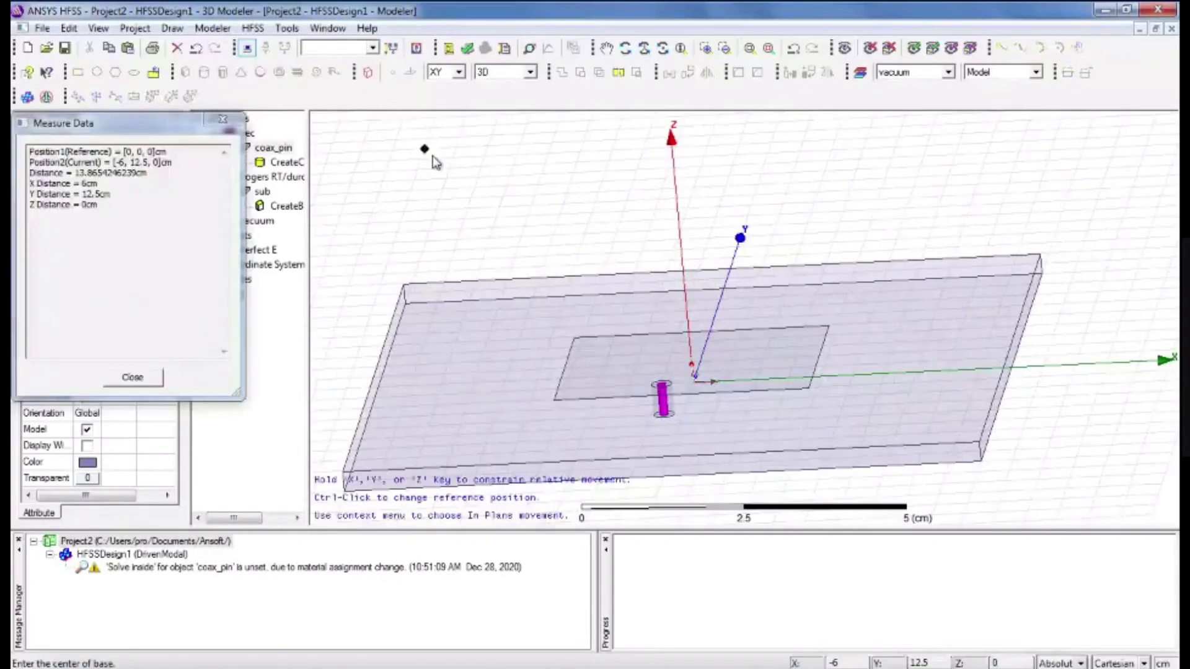
left_click(454, 171)
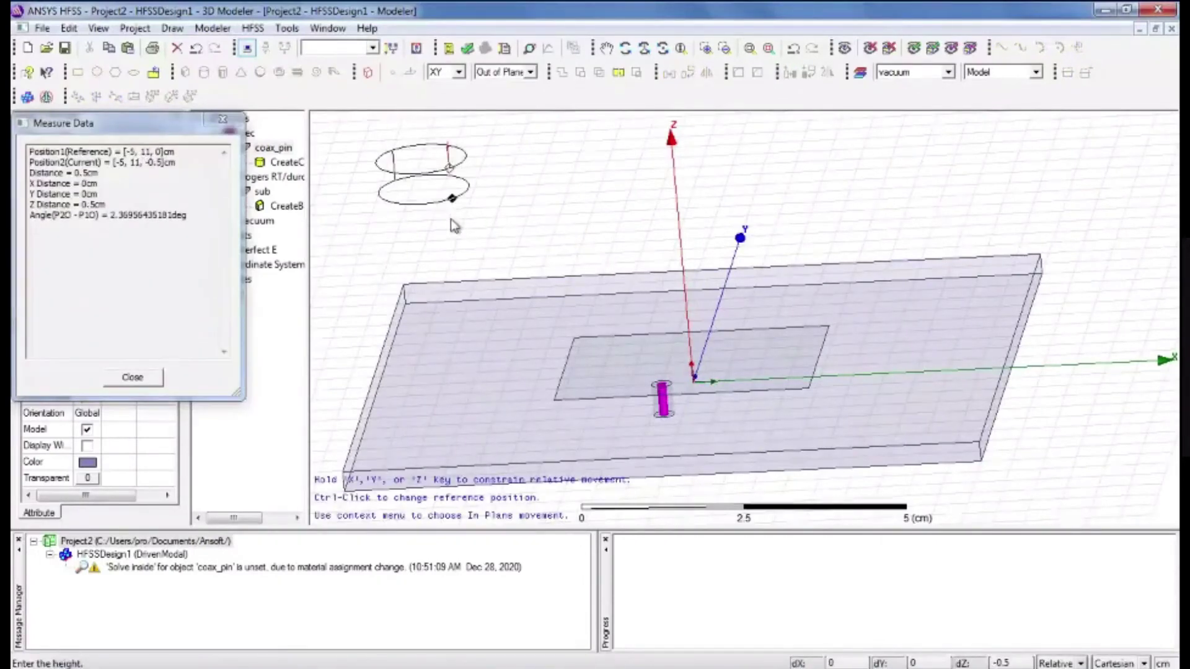
left_click(456, 231)
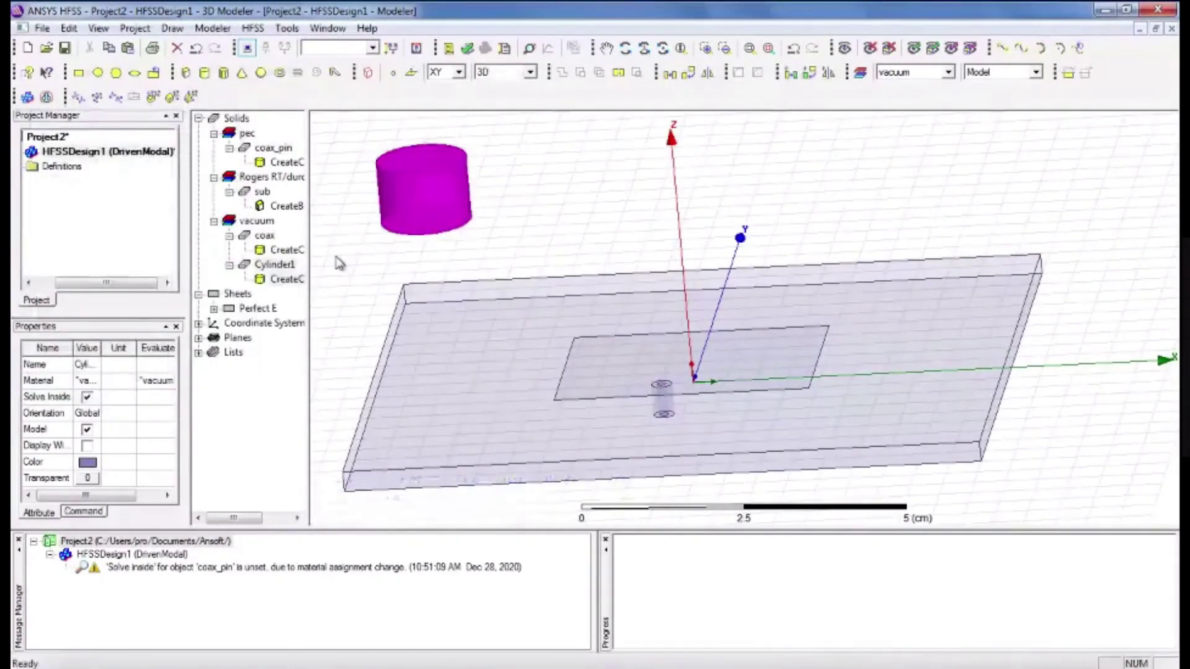
- Rename the newly drawn cylinder as probe and assign it the pec material
double_click(279, 266)
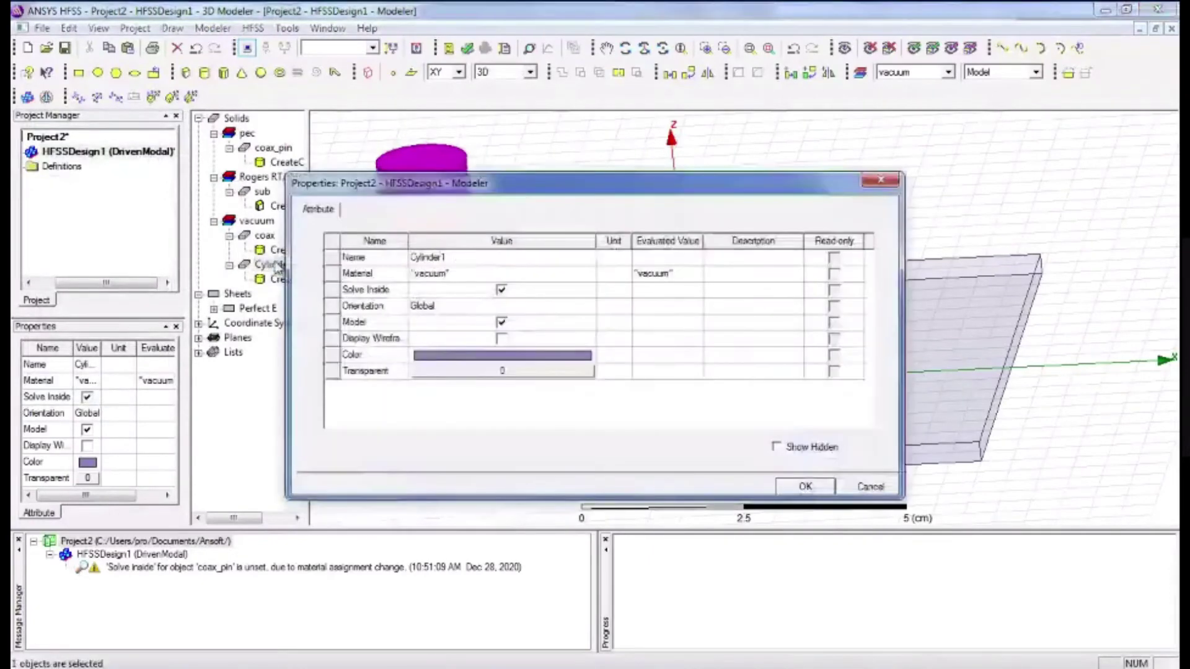
left_click(462, 259)
left_click(461, 257)
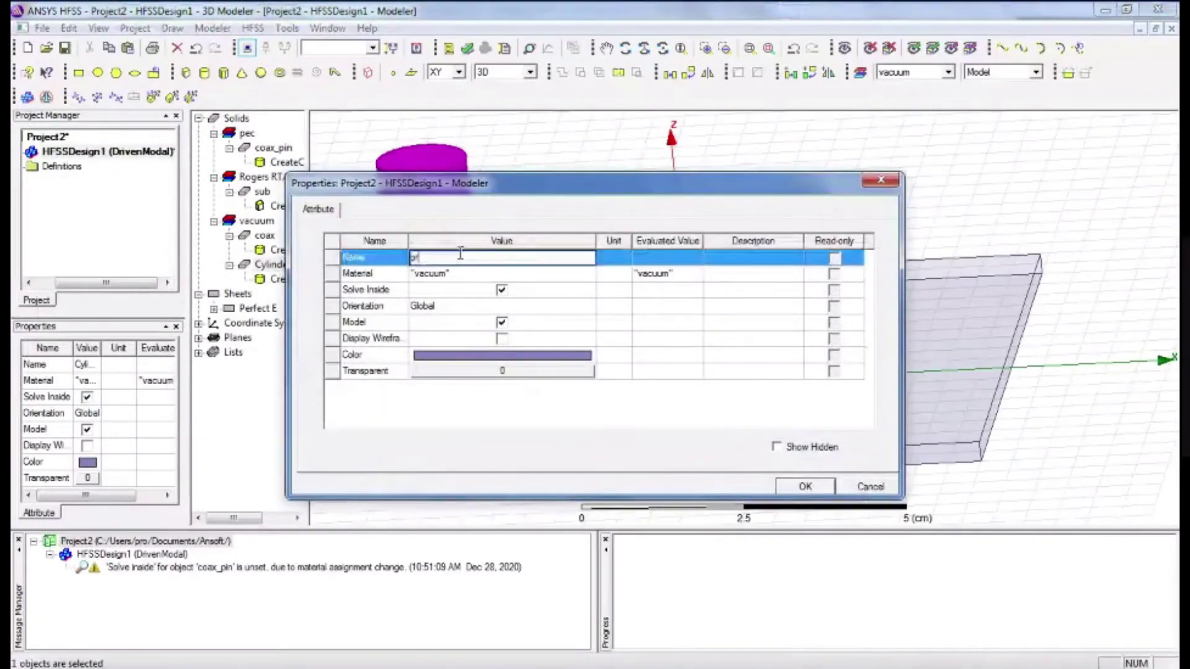
type("probe")
key("Return")
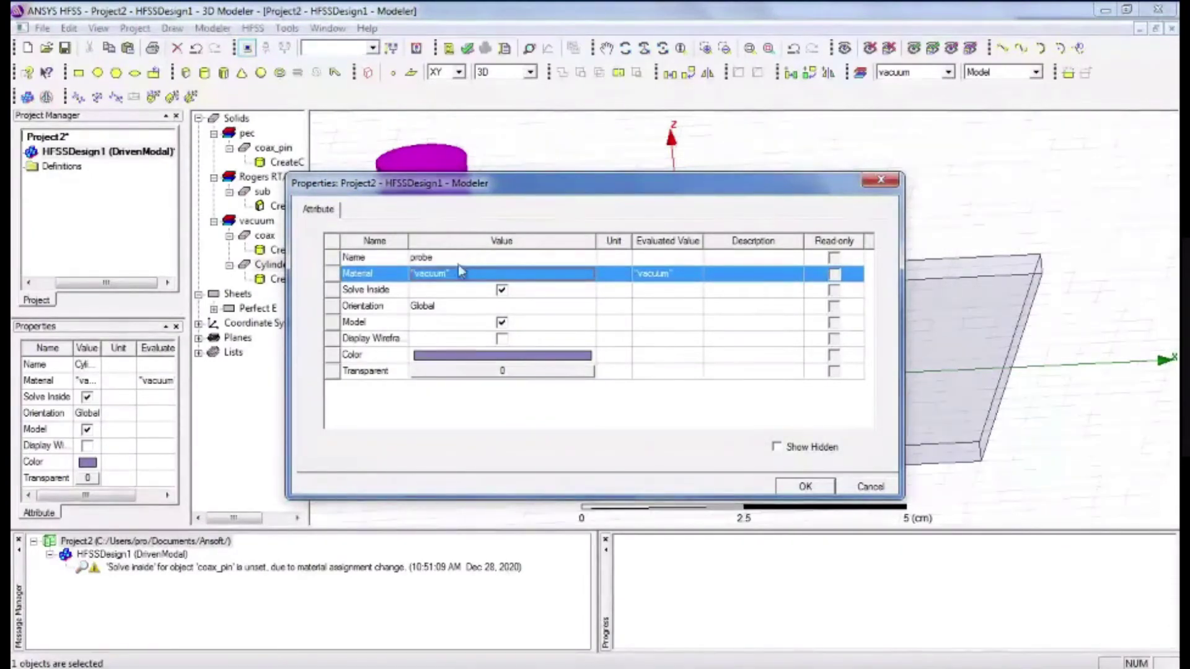
left_click(452, 276)
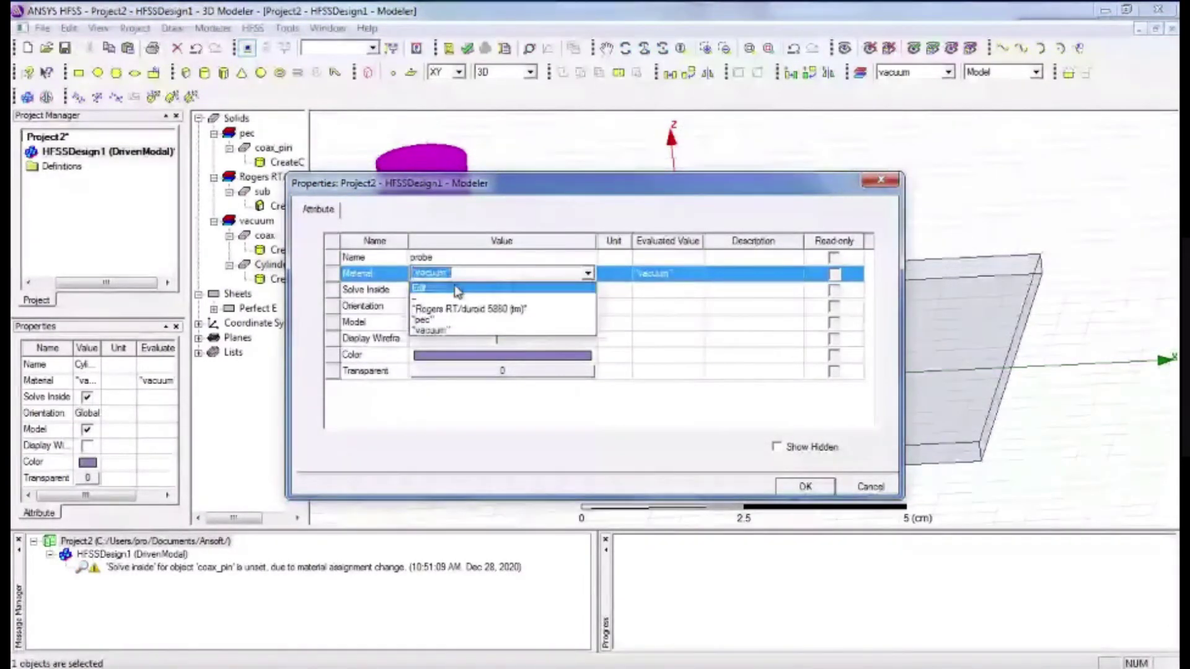
left_click(456, 288)
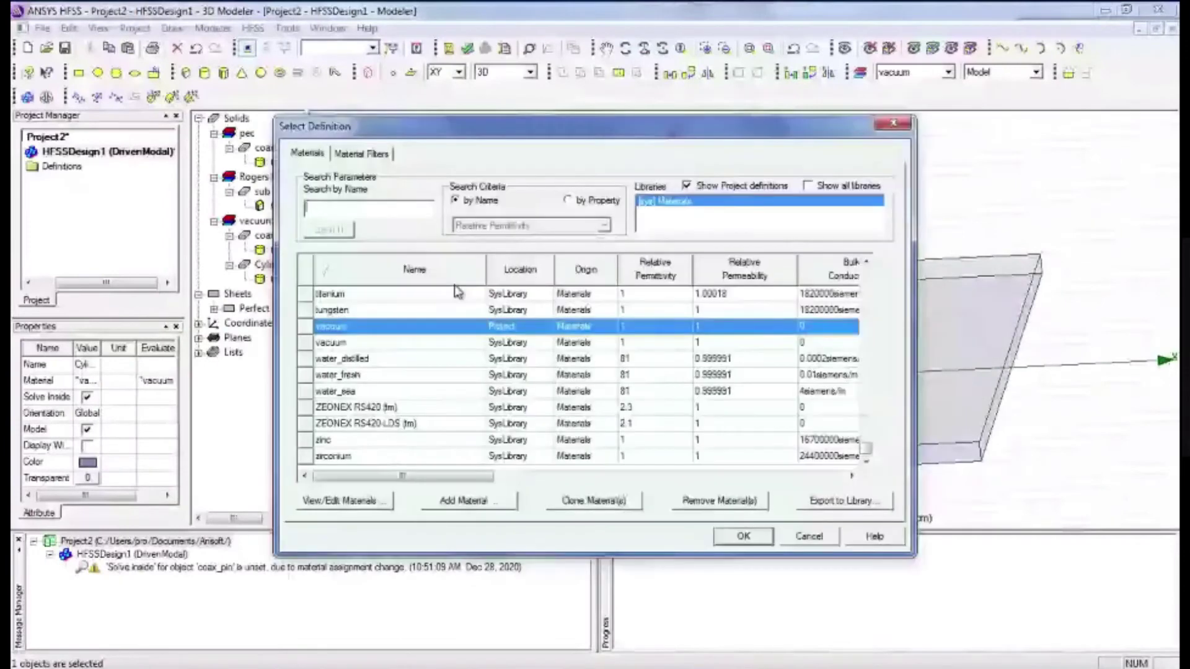
left_click(897, 127)
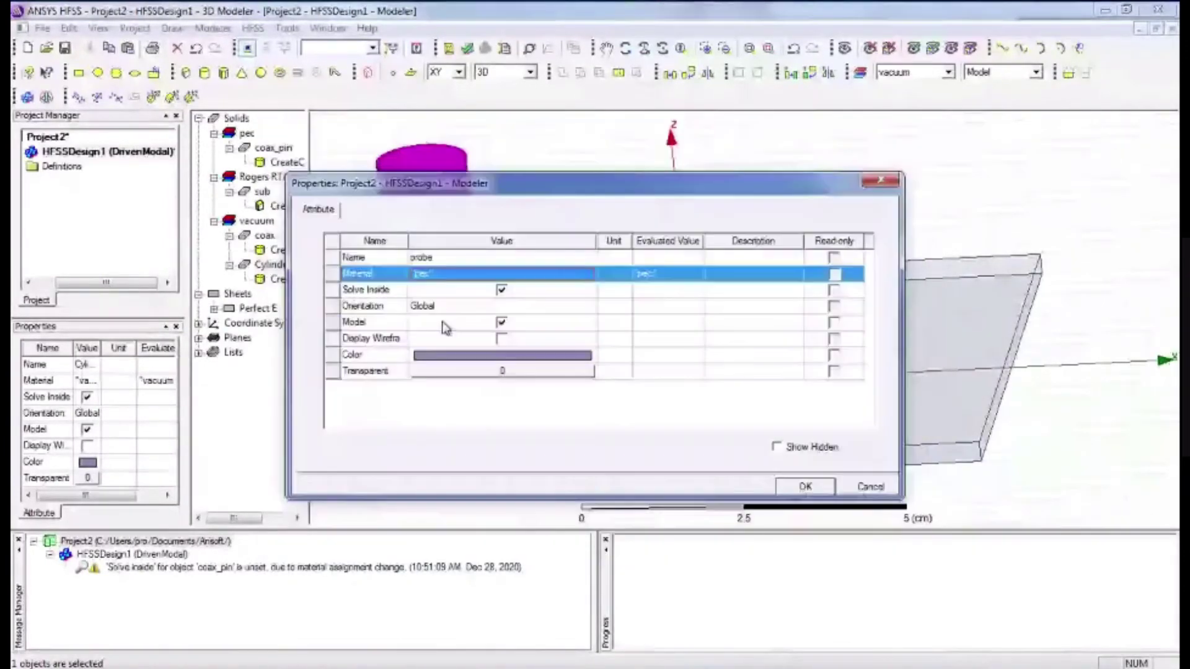
left_click(803, 487)
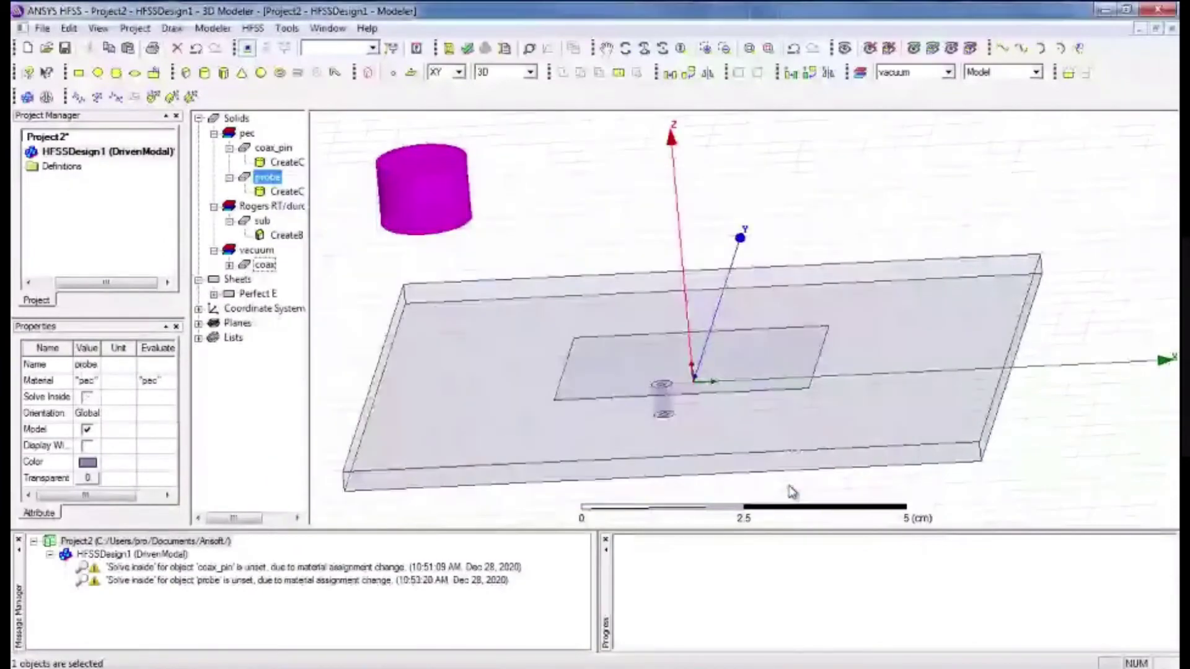
- Check the probe dimensions in the PowerPoint slides, and in HFSS set the probe cylinder's radius to 0.07 cm and height to 0.32 cm
key("alt+Tab")
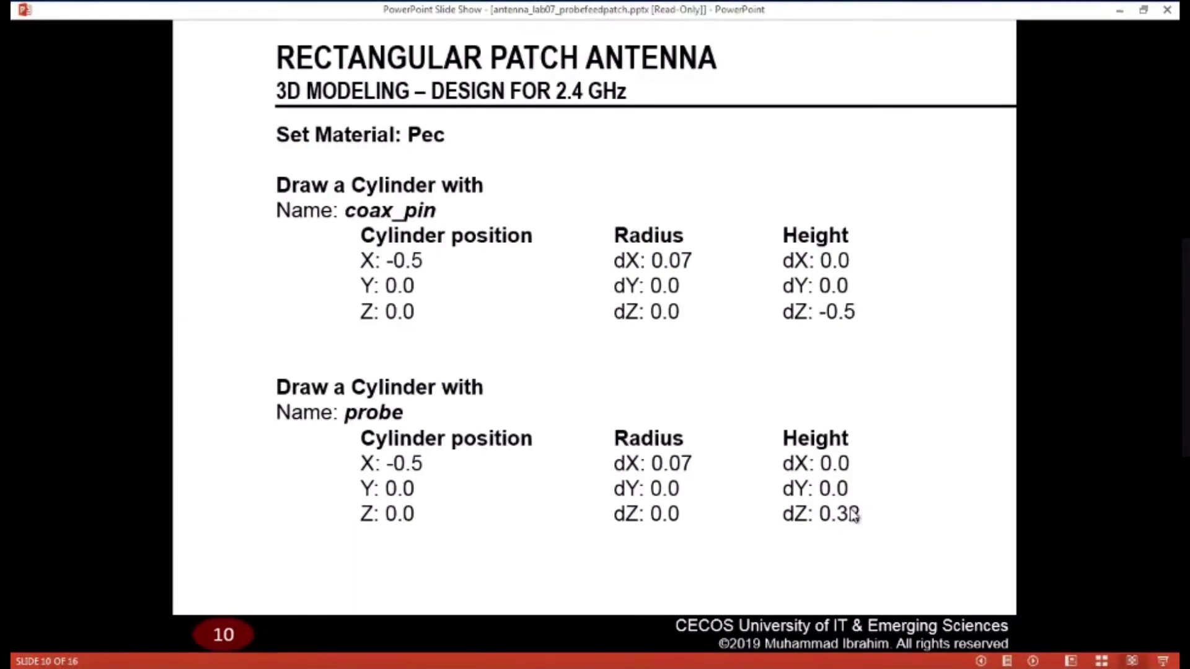
key("alt+Tab")
double_click(275, 191)
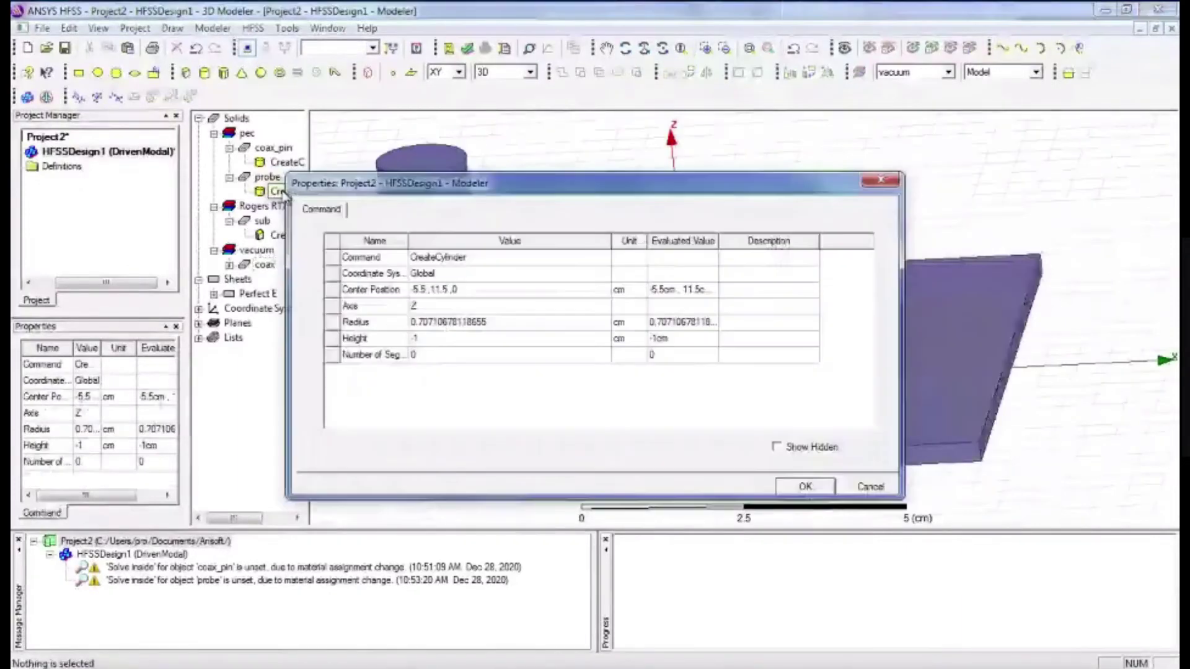
left_click(455, 322)
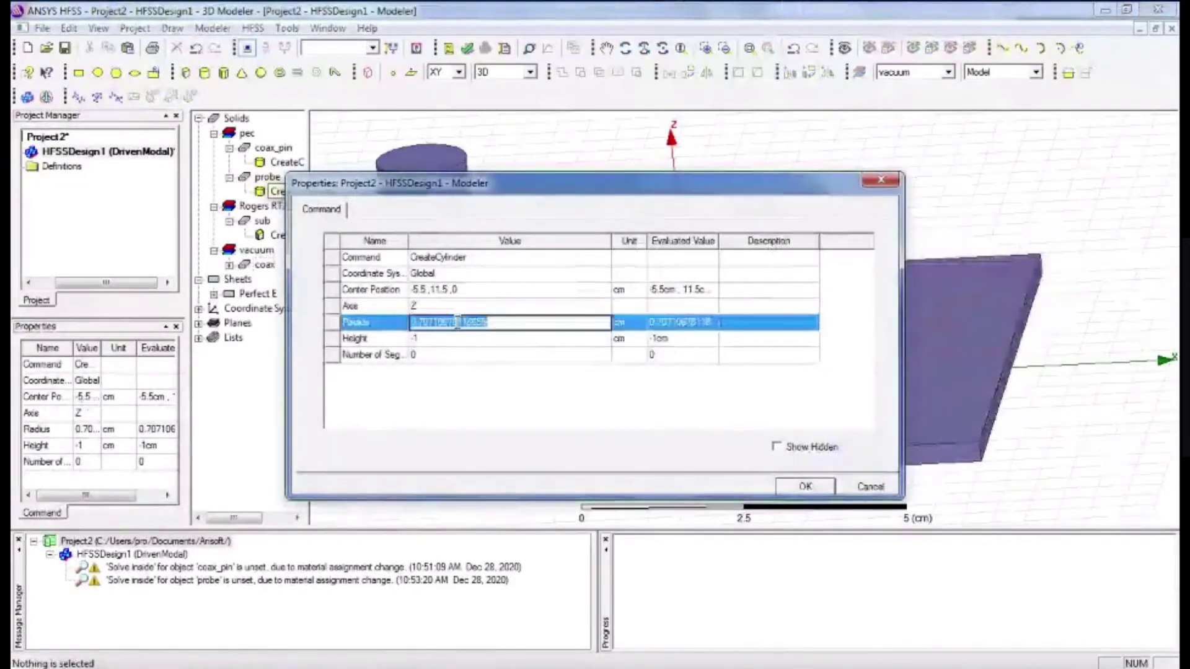
key("BackSpace")
type("0.")
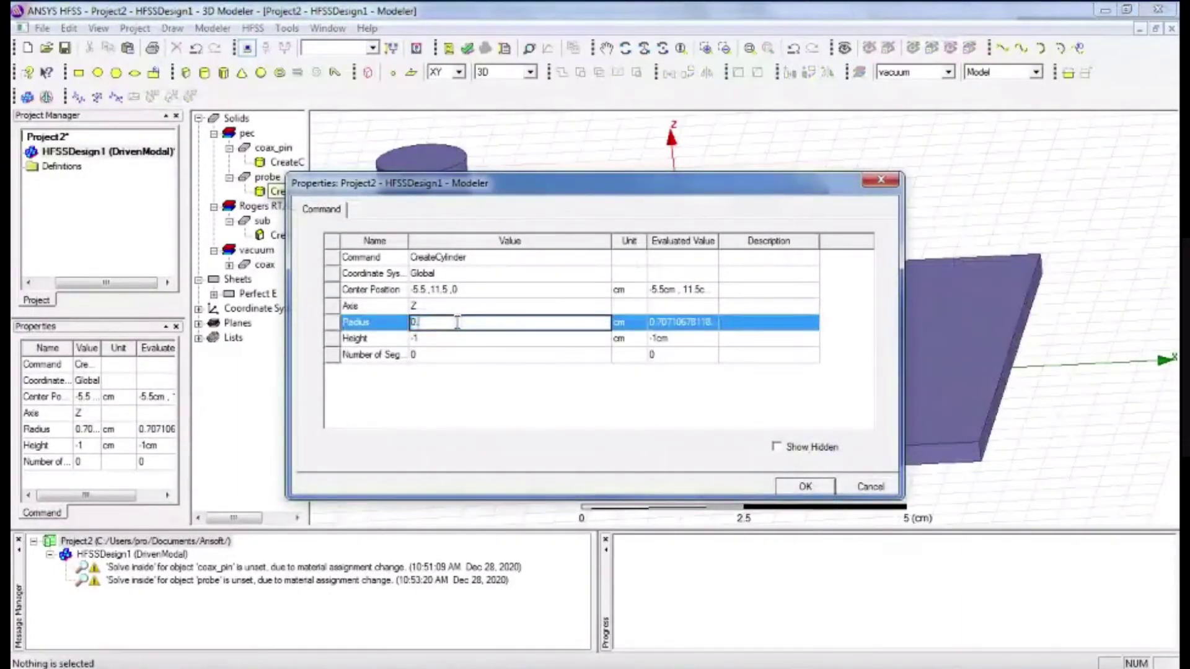
type("07")
key("Return")
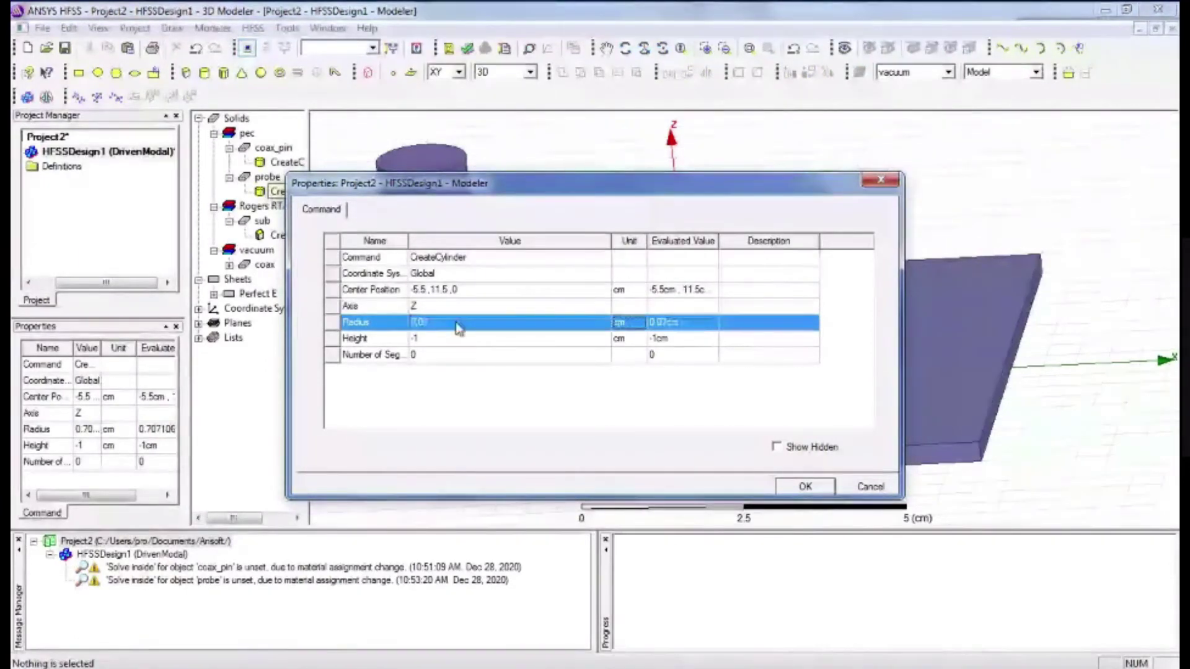
key("Tab")
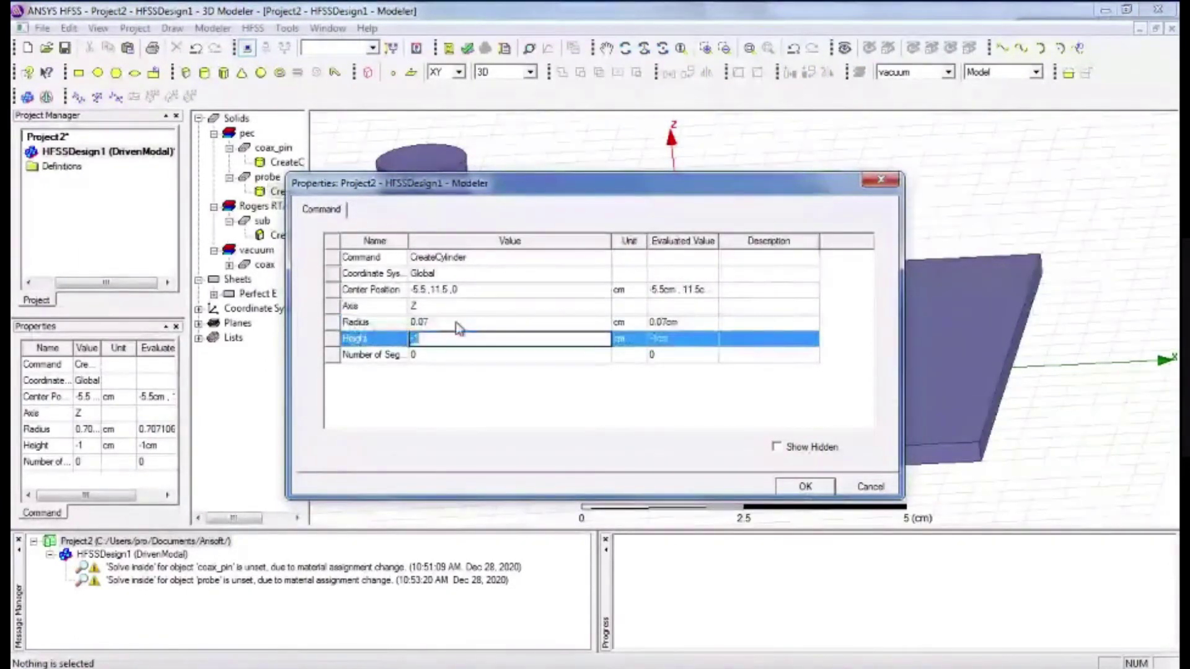
type("0.32")
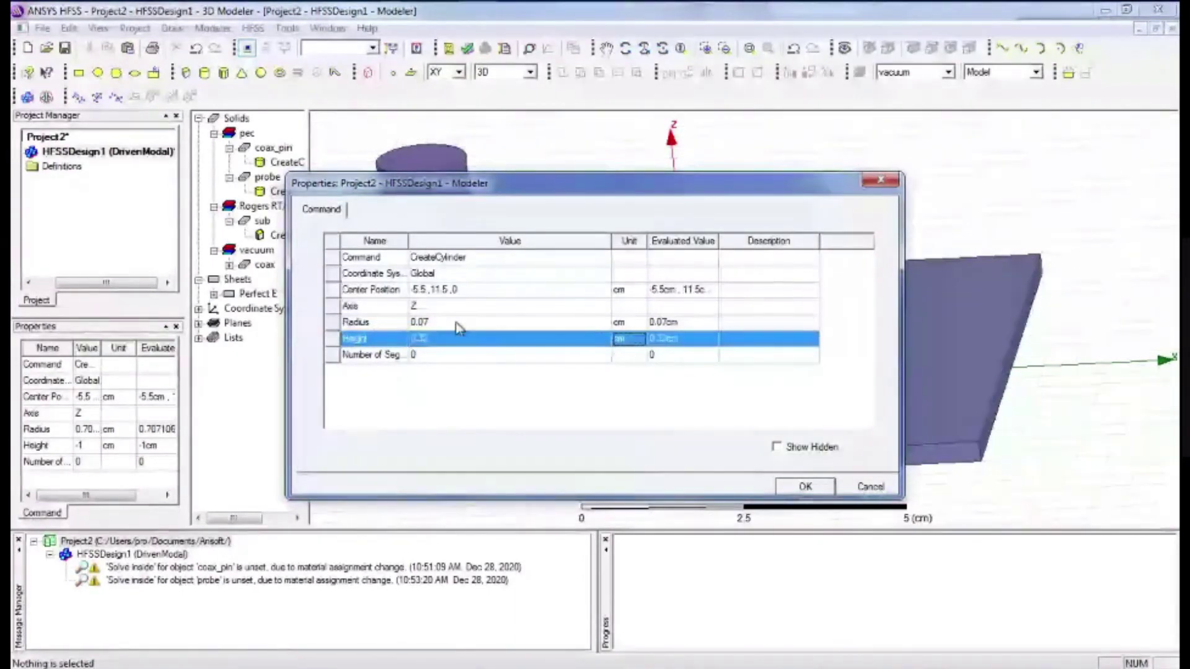
- Set the probe cylinder's center position to -0.5, 0, 0 cm, checking it against the slide, and apply the changes
key("Up")
key("Up")
key("Up")
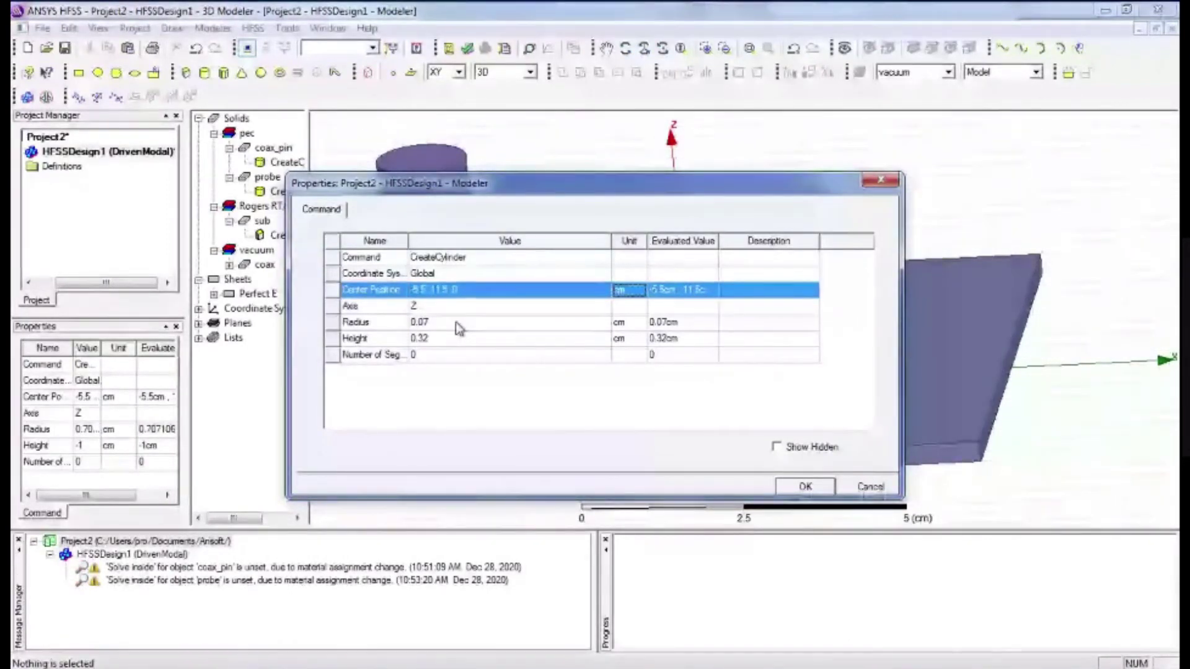
key("Return")
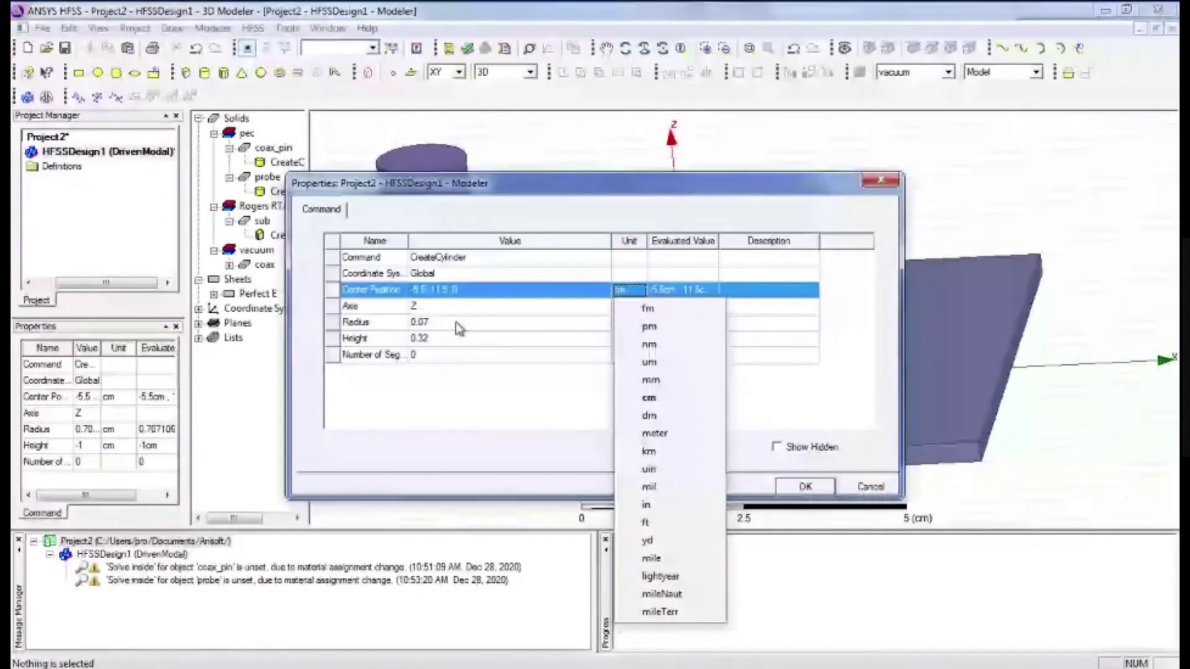
double_click(488, 286)
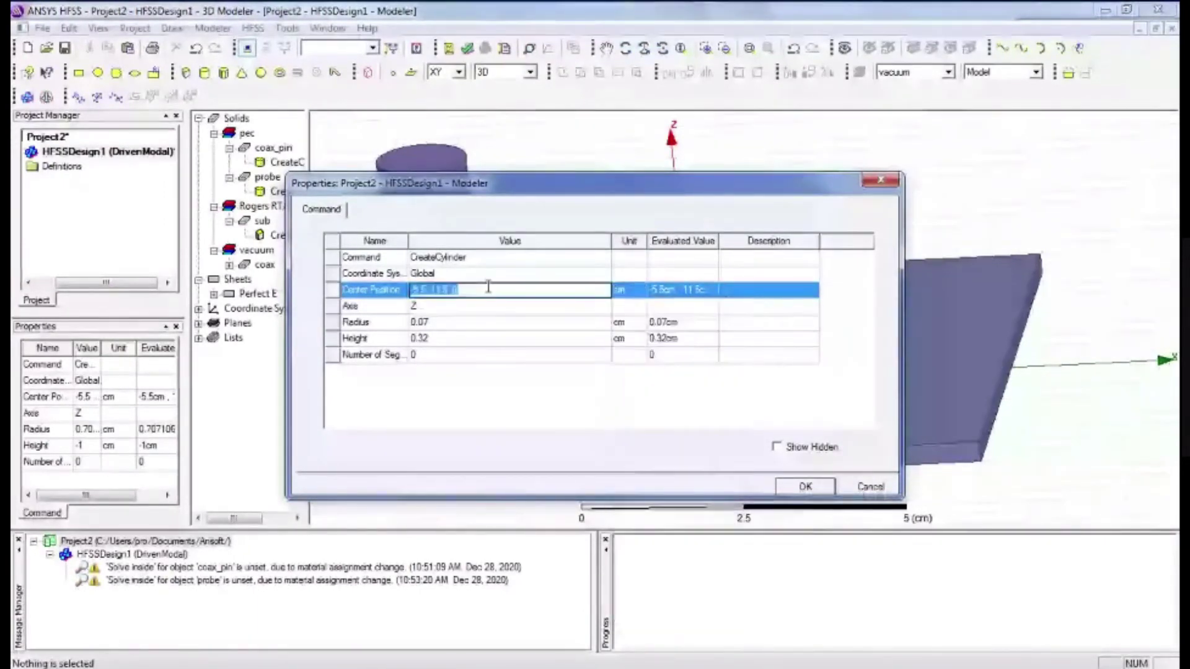
type("-0.5")
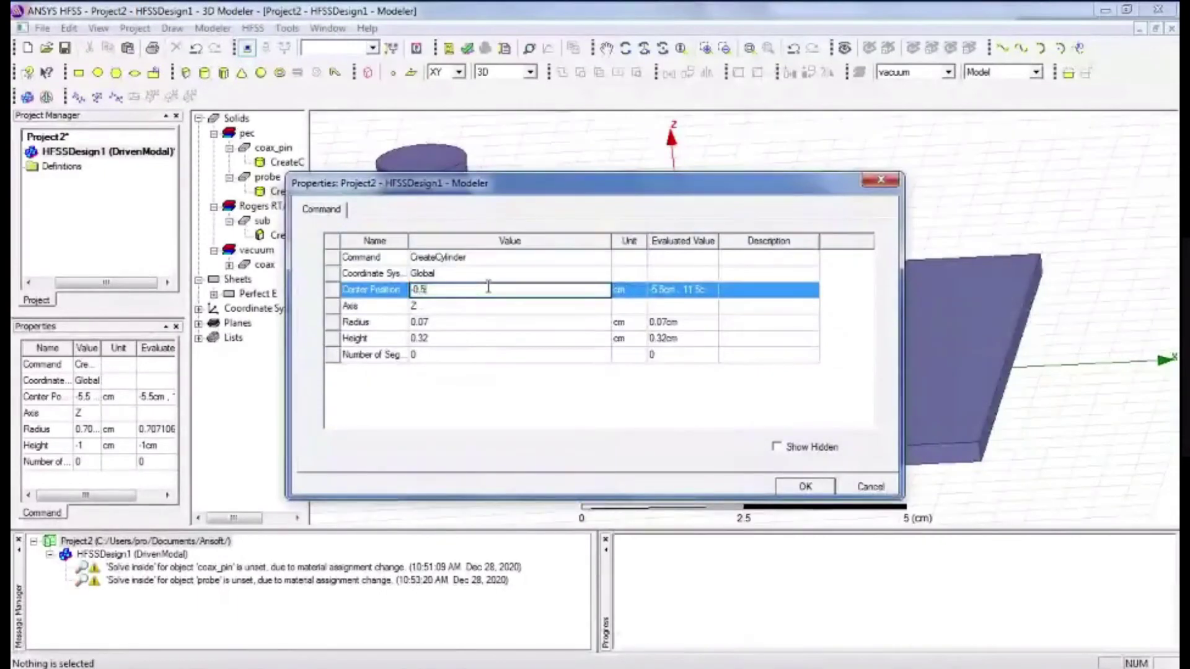
type(", 0, ")
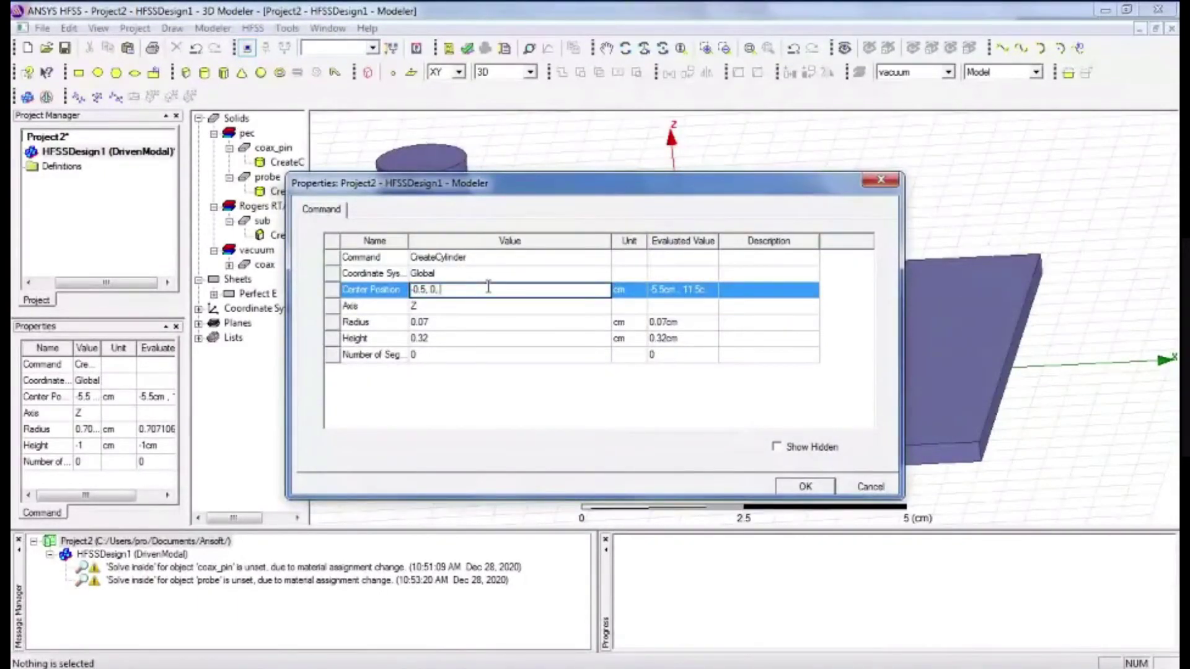
type("0")
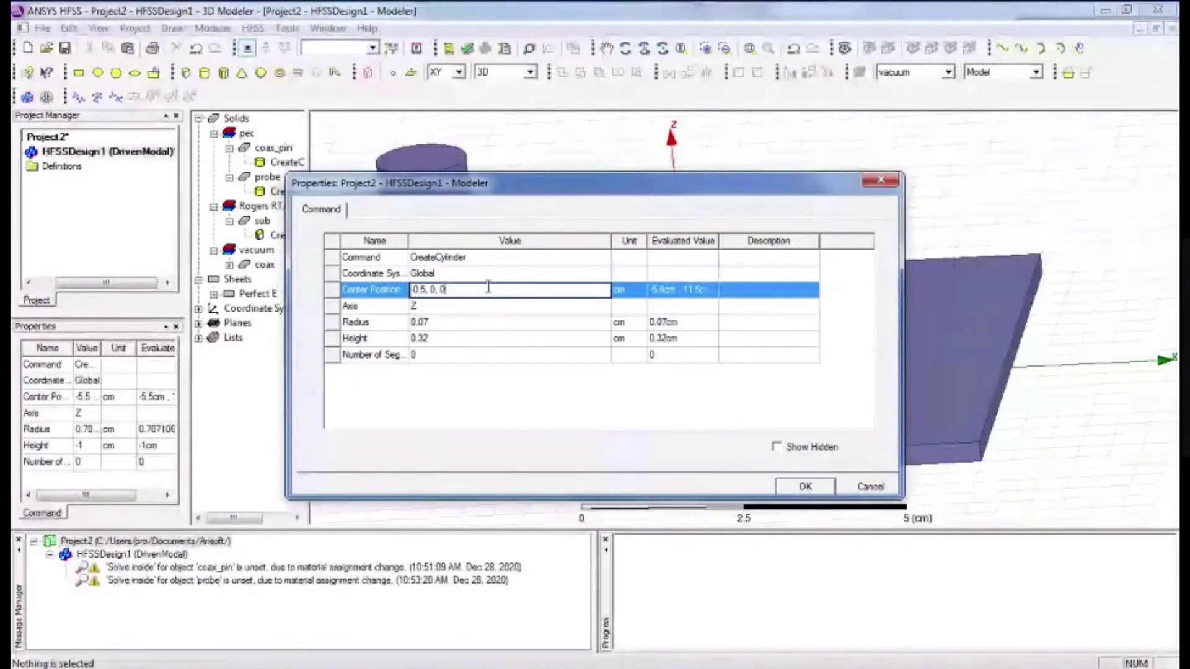
key("alt+Tab")
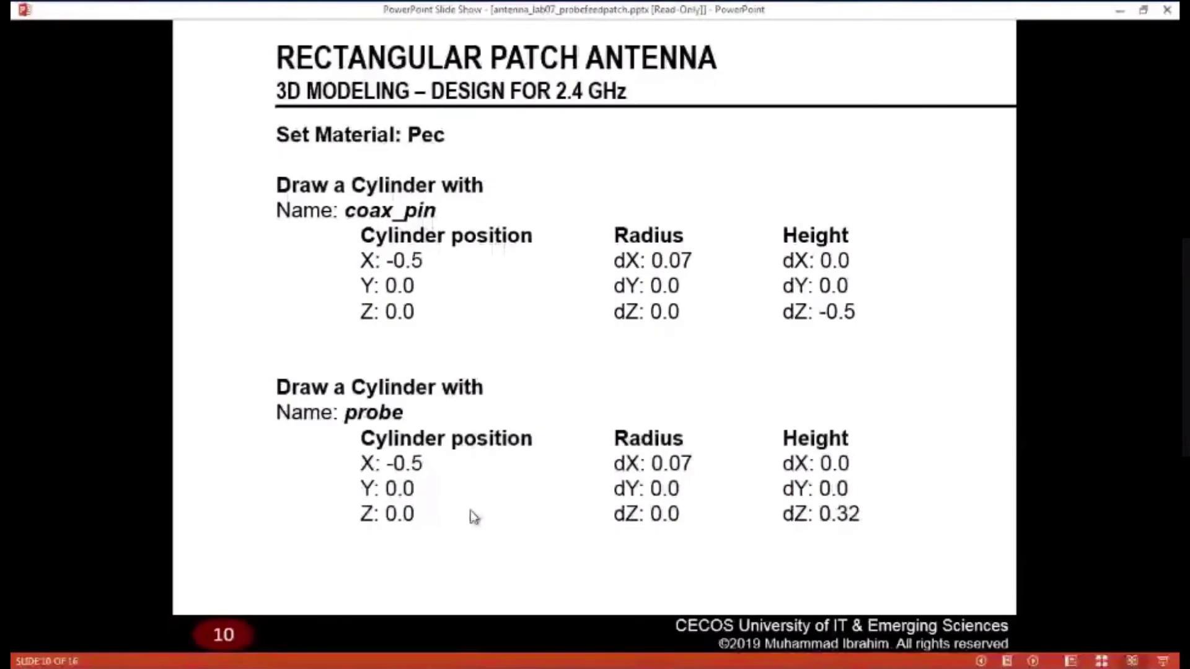
key("alt+Tab")
key("Return")
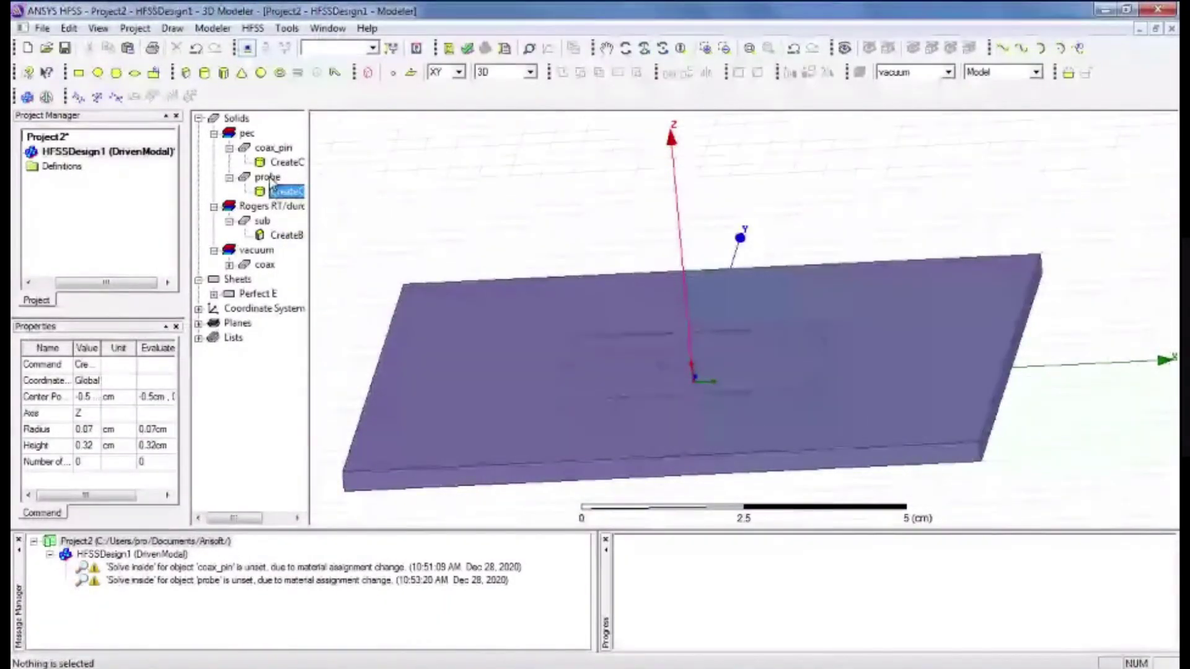
- Highlight the probe and examine its placement relative to the substrate, patch and coax from the side and from above
left_click(270, 178)
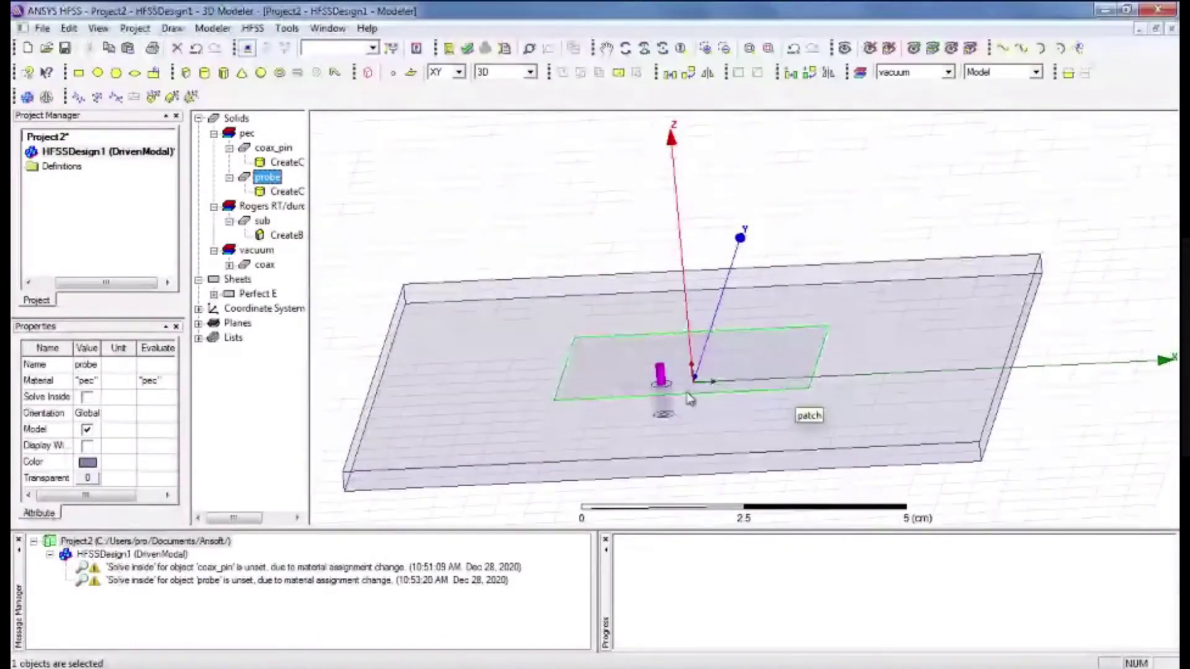
left_click_drag(689, 399, 688, 359, "alt")
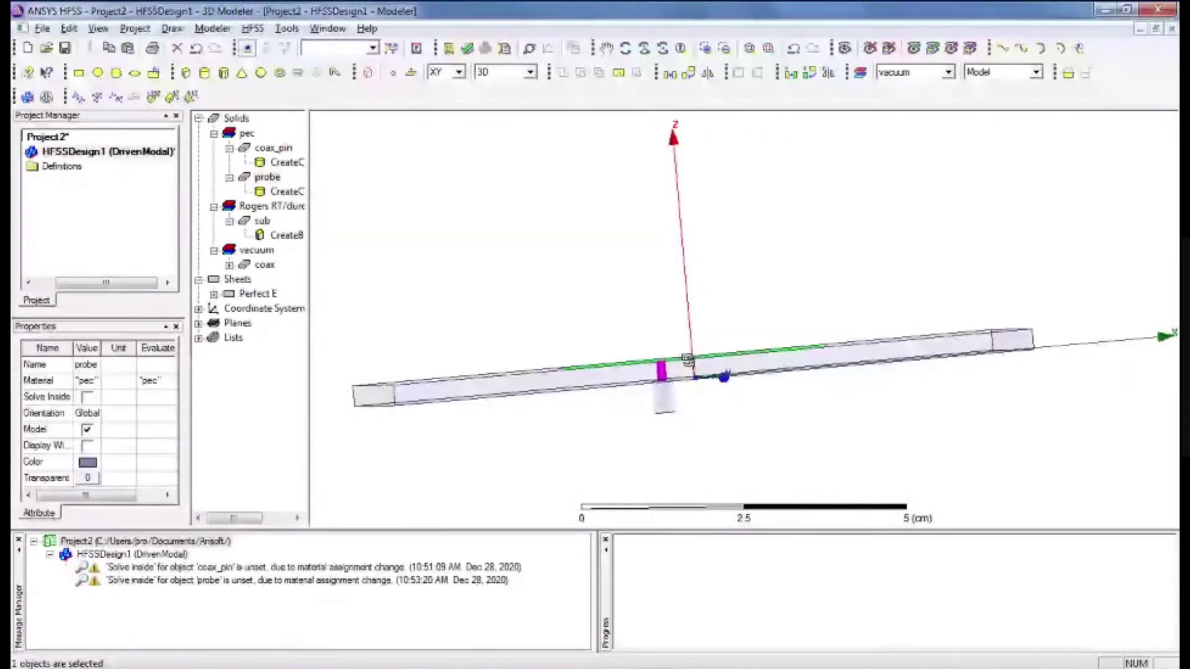
scroll(653, 202, "up", 5)
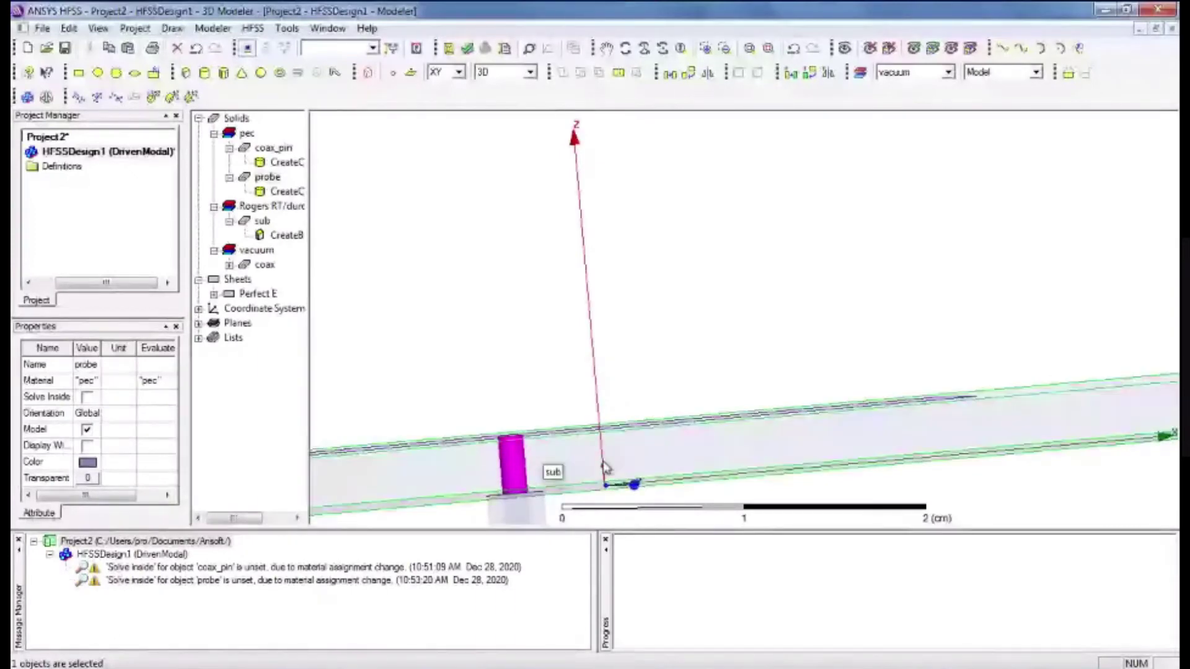
left_click_drag(605, 469, 749, 422, "alt")
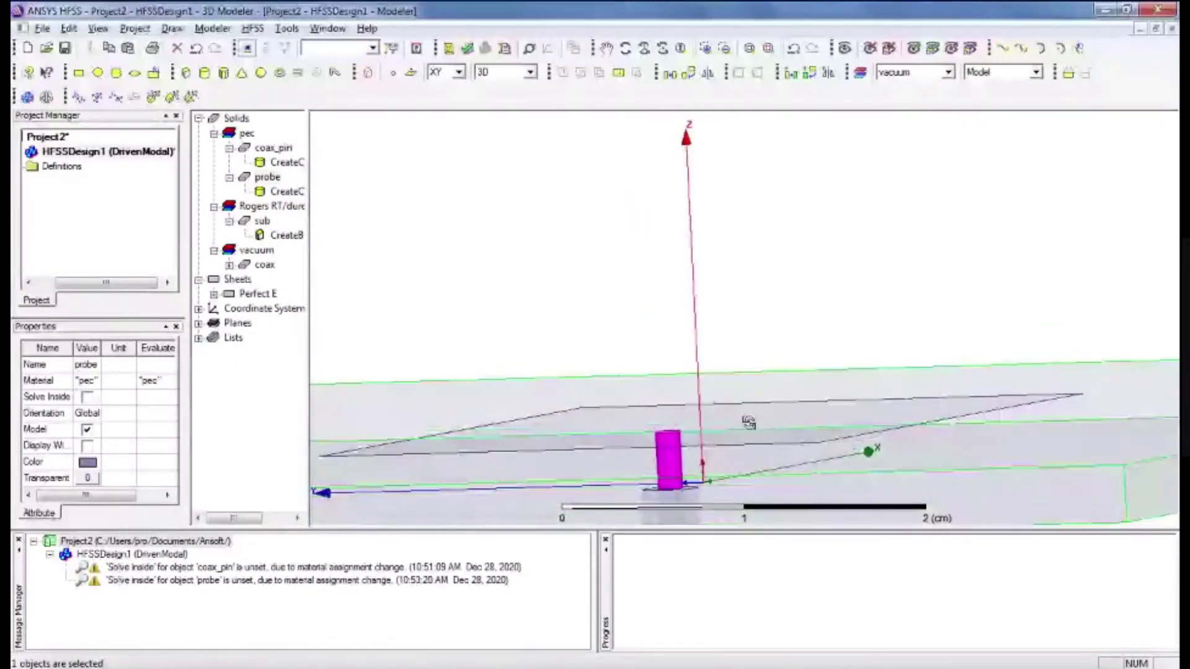
left_click_drag(749, 422, 752, 429, "alt")
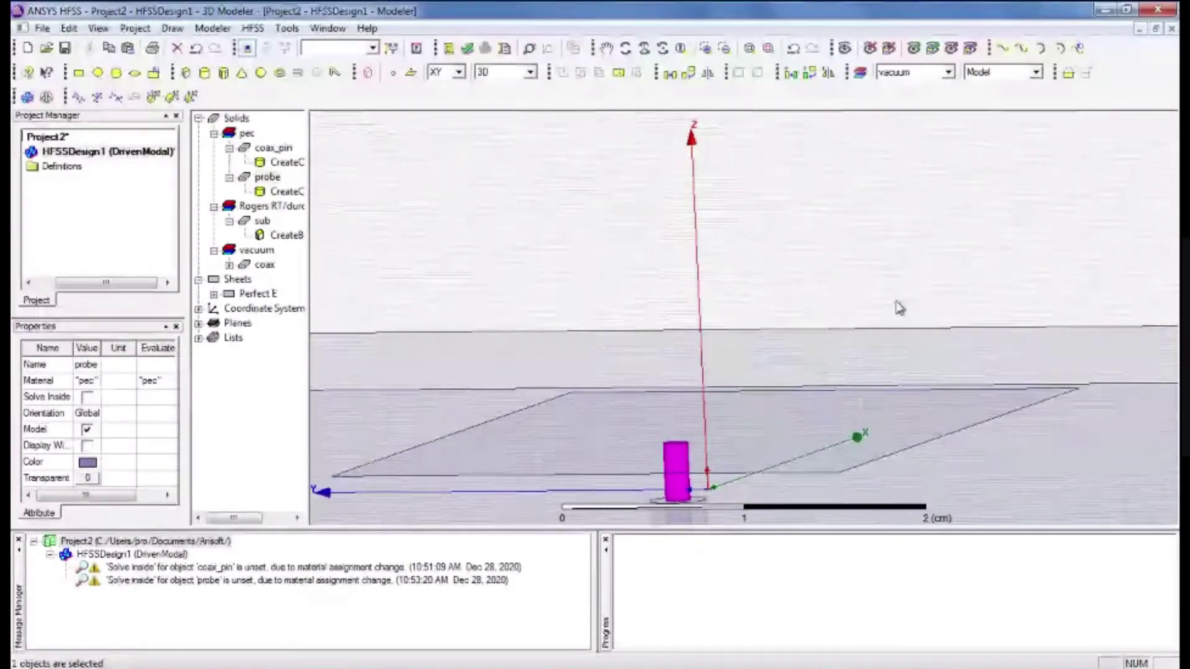
key("ctrl+d")
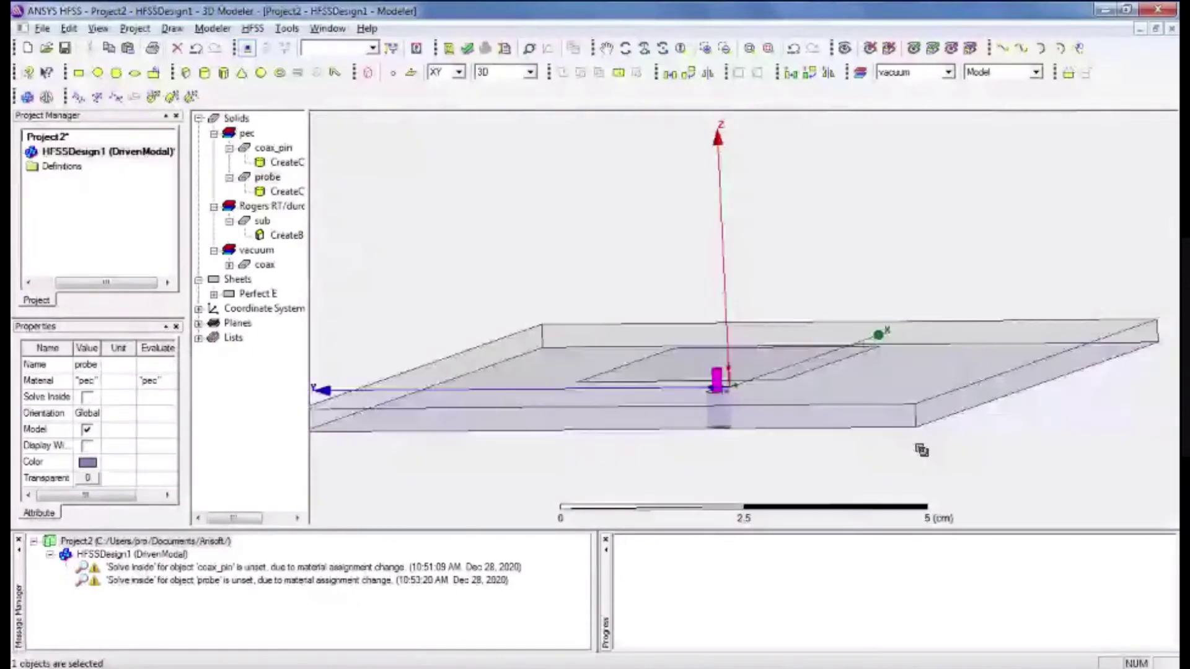
left_click_drag(922, 450, 722, 340, "alt")
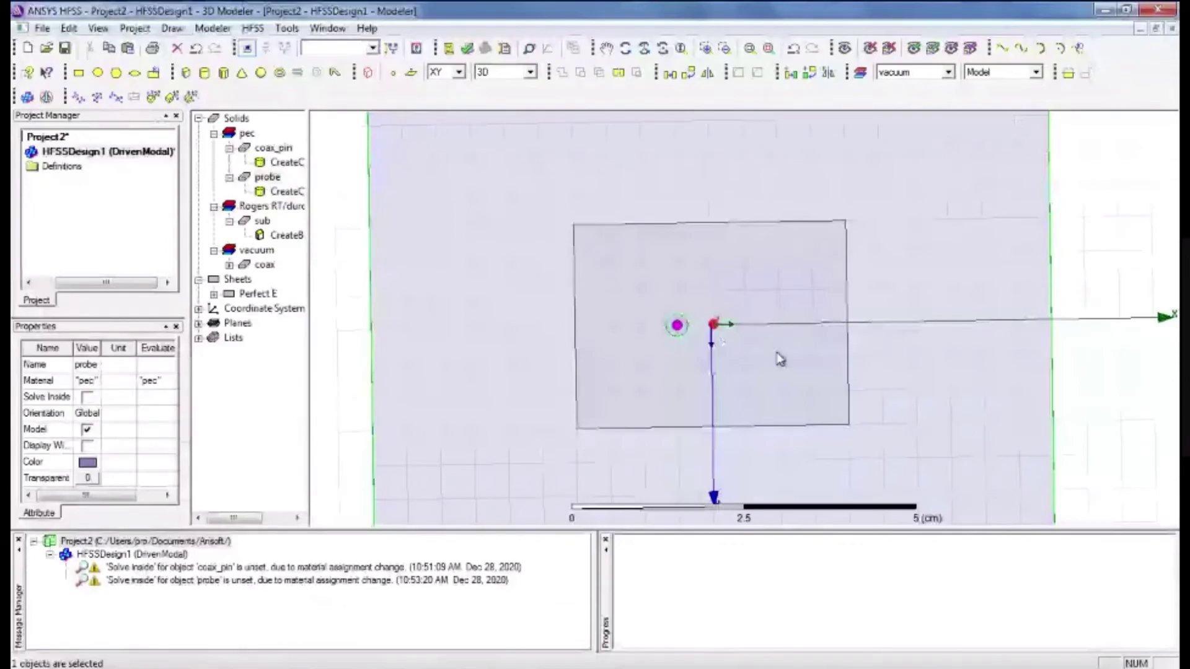
- Consult the wave port slide and draw a circle on the XY plane centered at about (-2, -0.5, 0) cm with a radius of about 0.71 cm
key("alt+Tab")
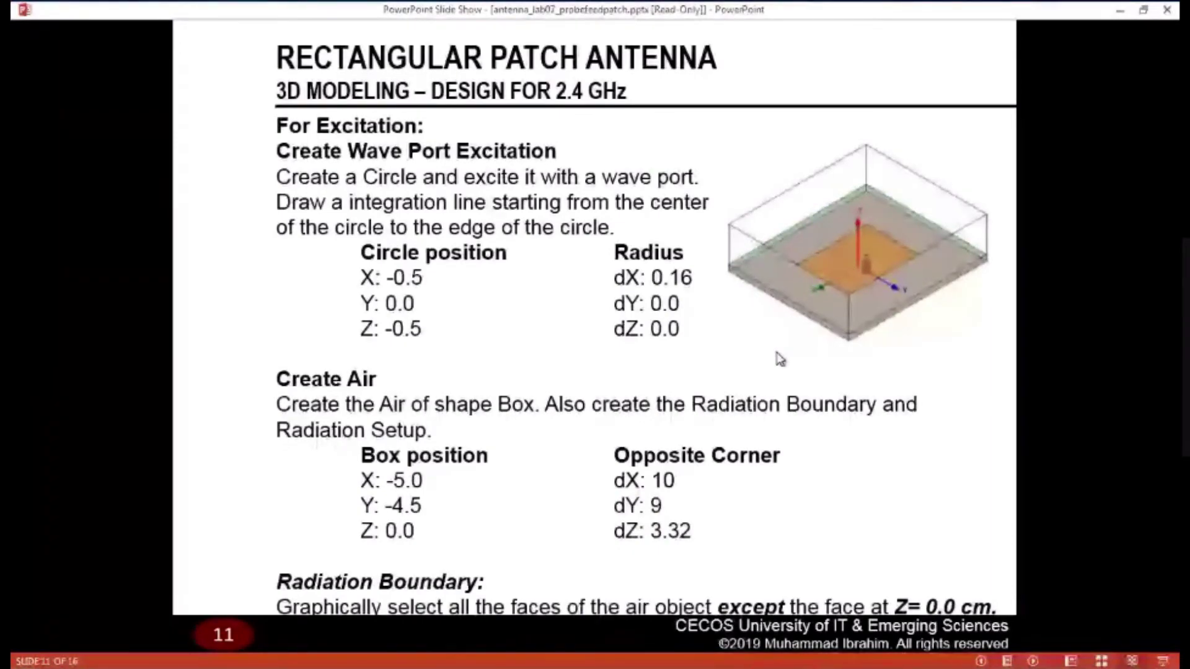
key("alt+Tab")
left_click(96, 73)
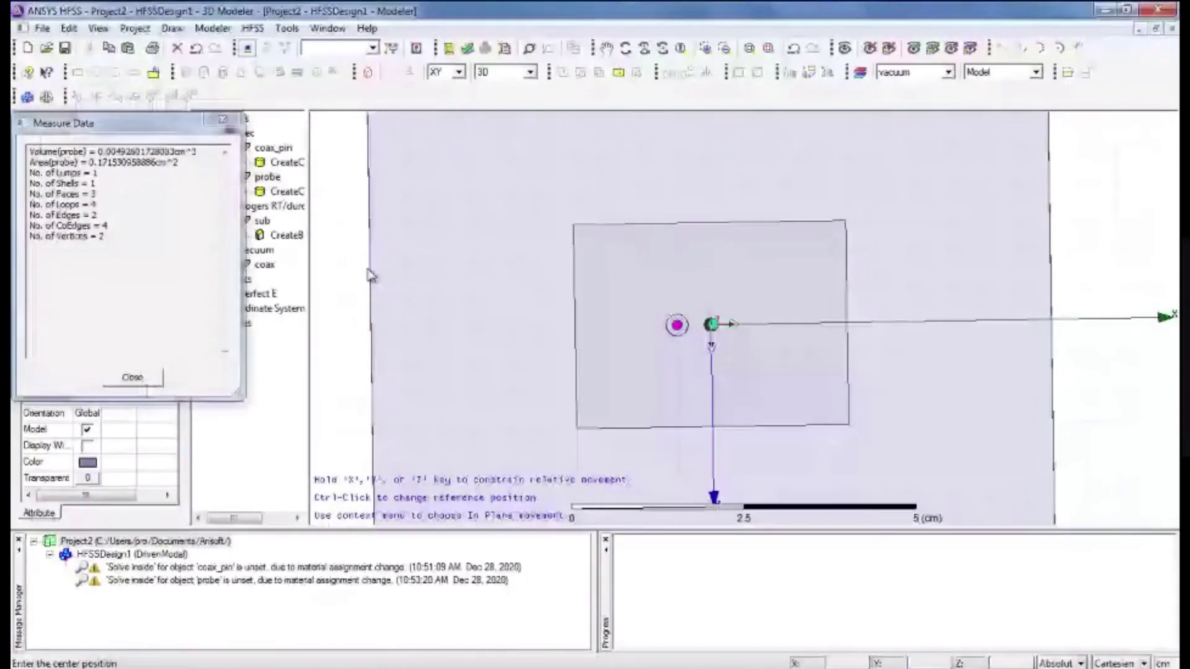
left_click(566, 302)
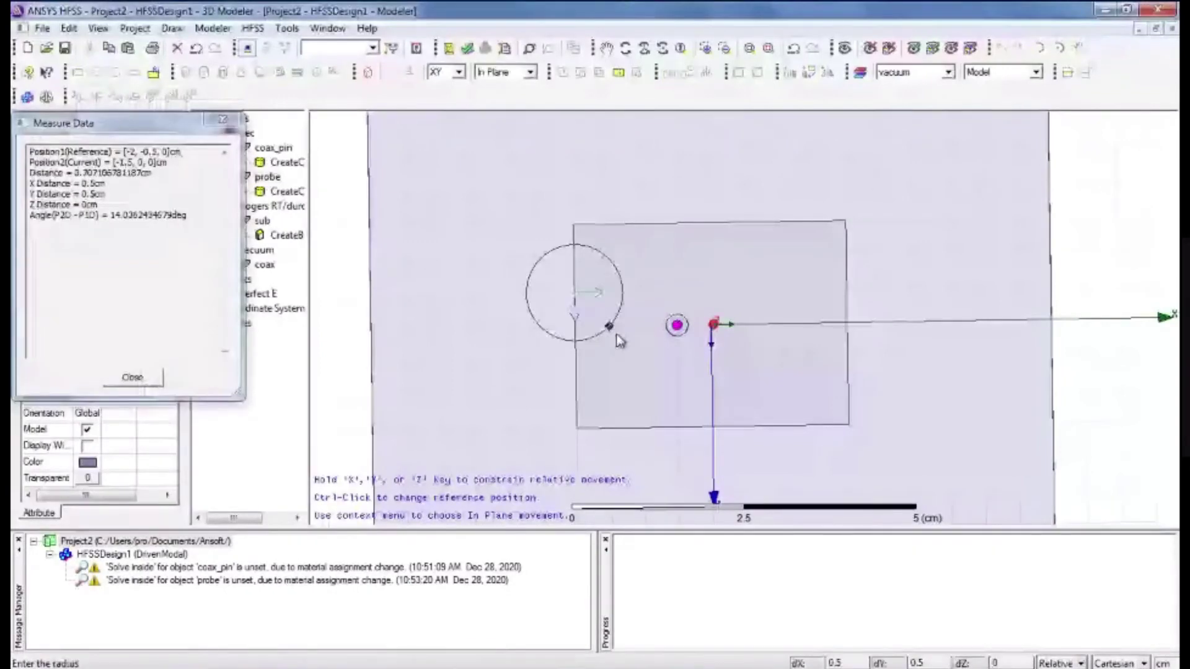
left_click(617, 335)
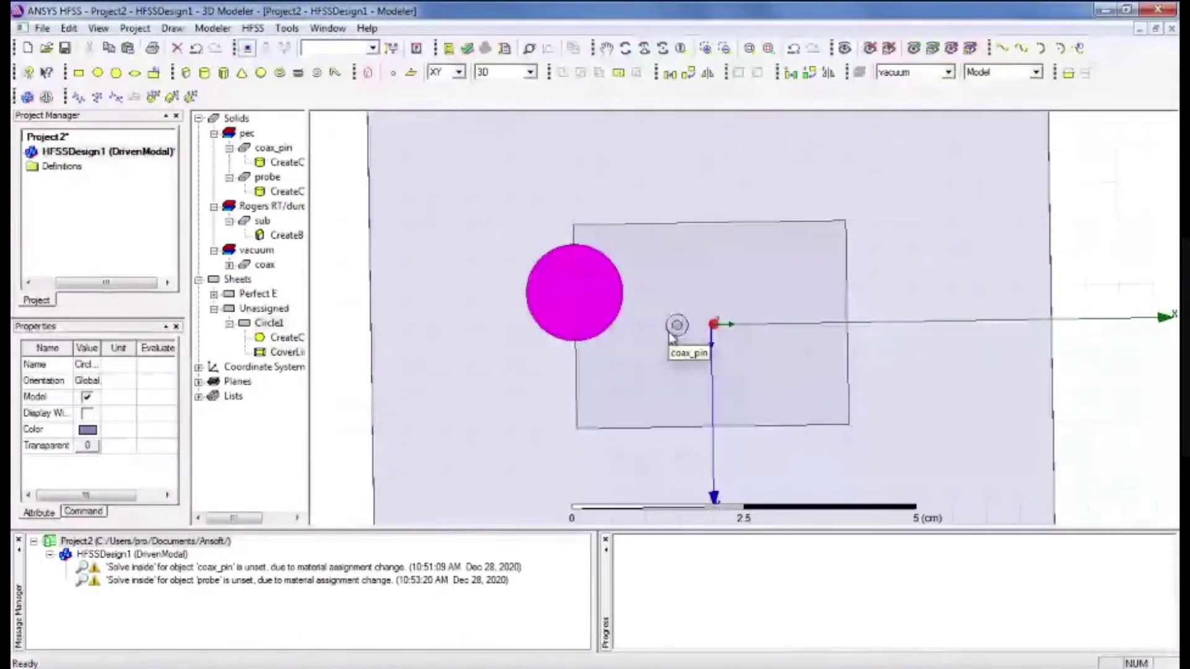
- Rename the new circle sheet as wave_port
key("alt+Tab")
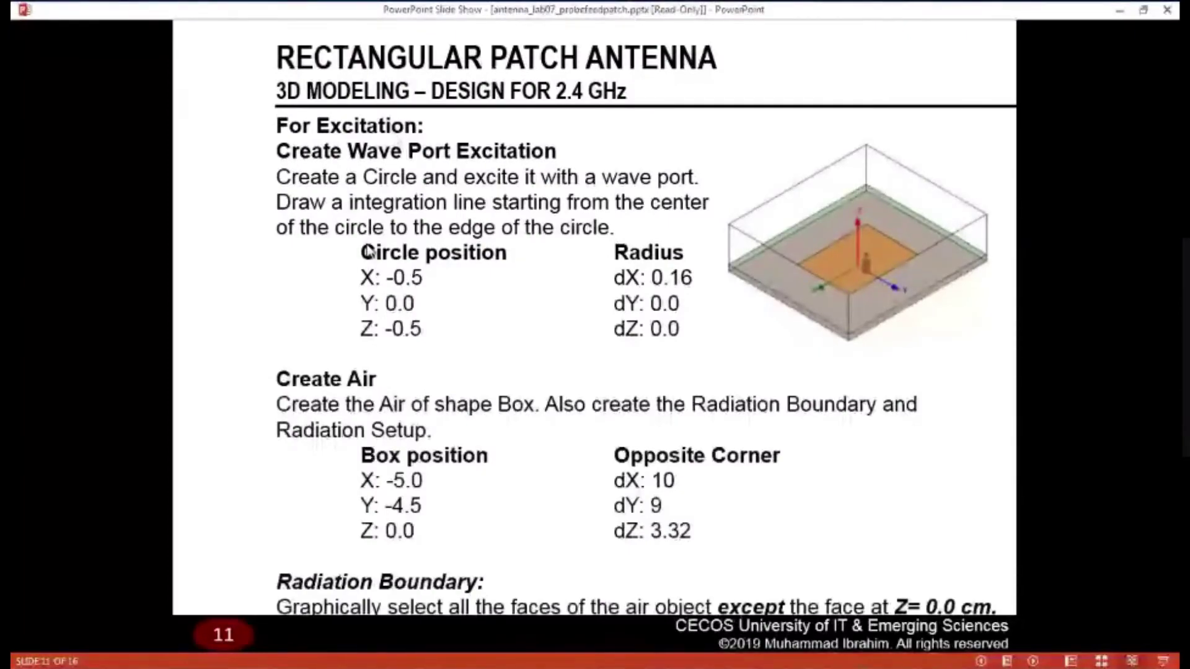
key("alt+Tab")
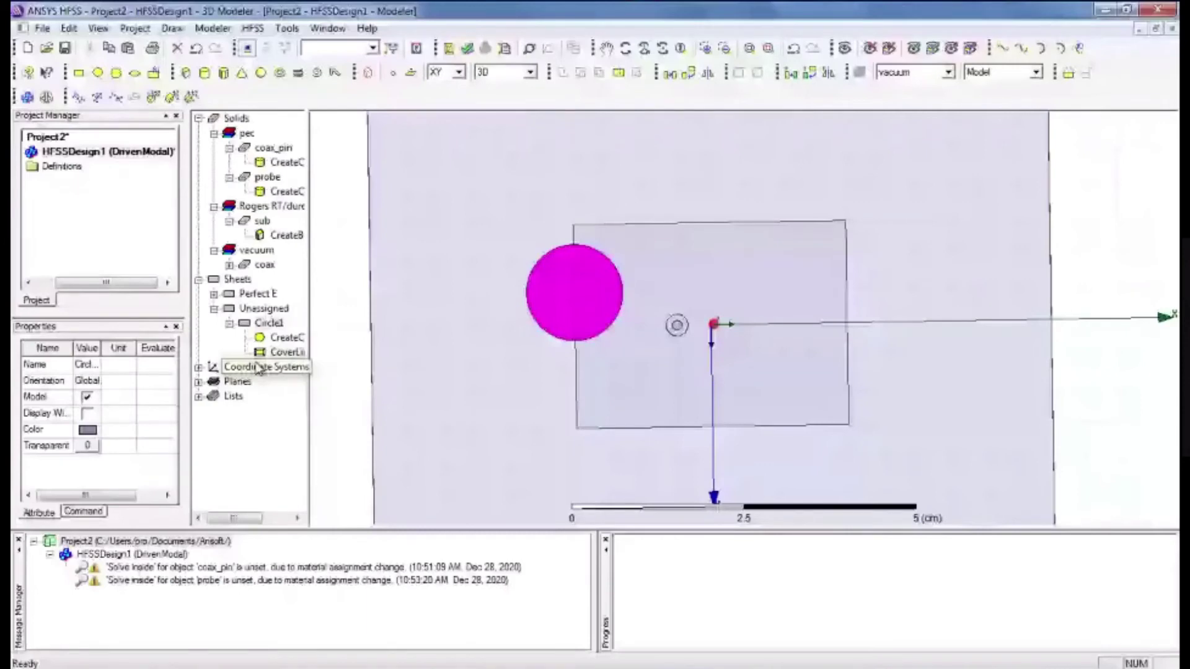
double_click(269, 322)
left_click(445, 256)
type("wave")
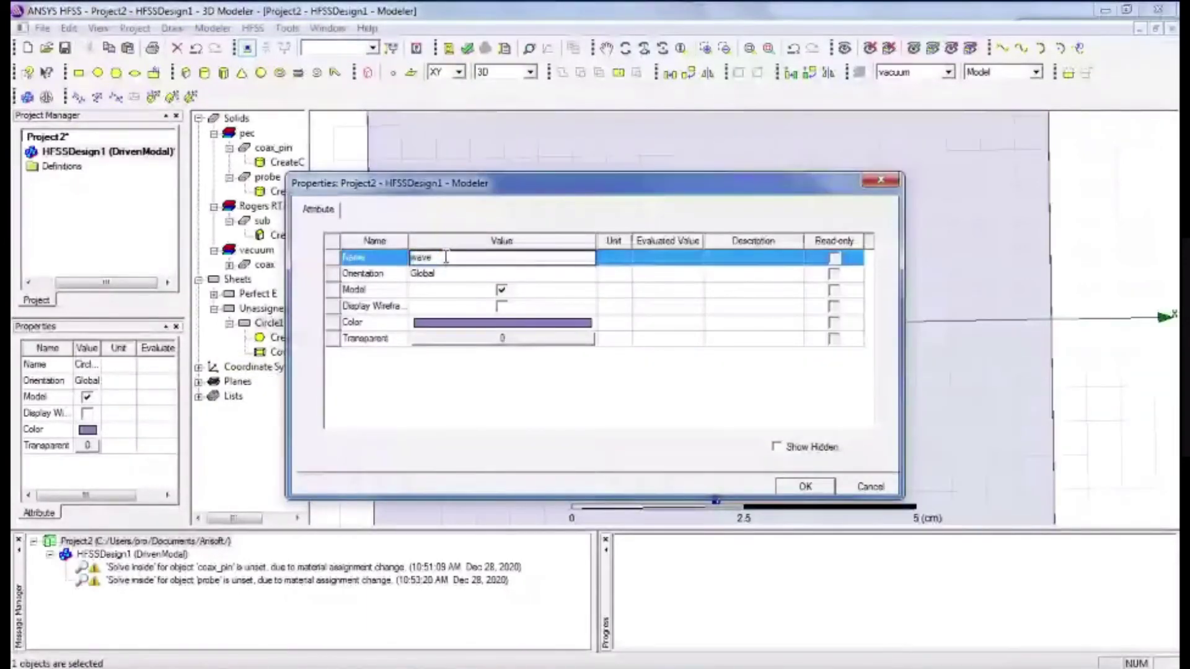
type("_port")
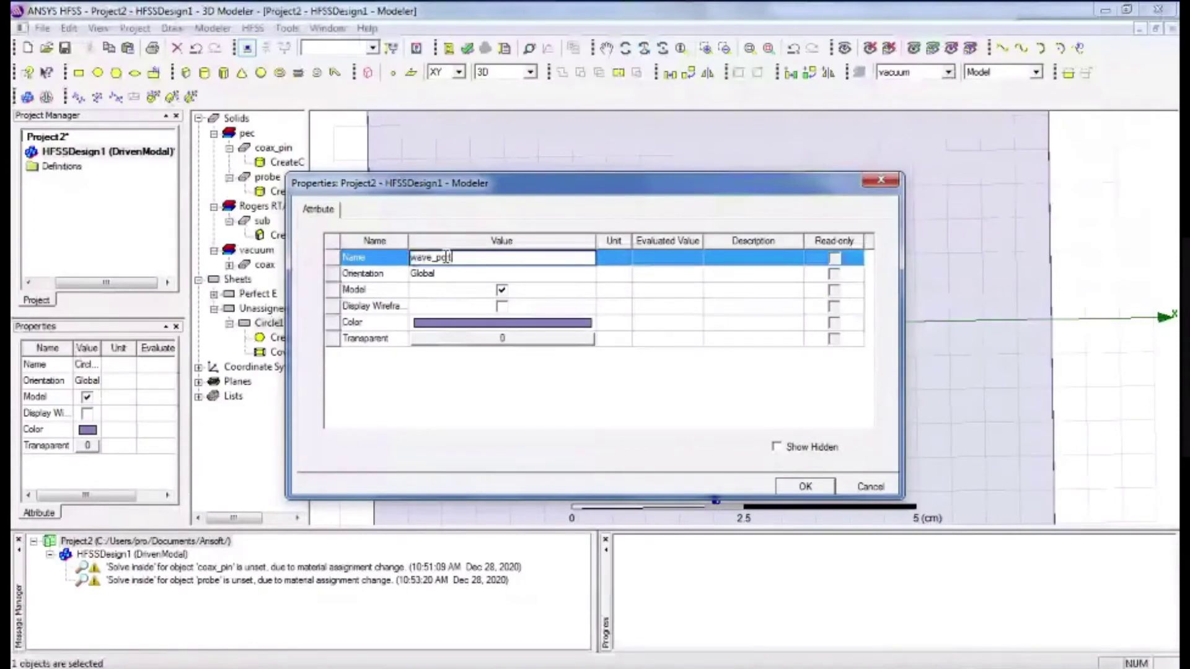
key("Return")
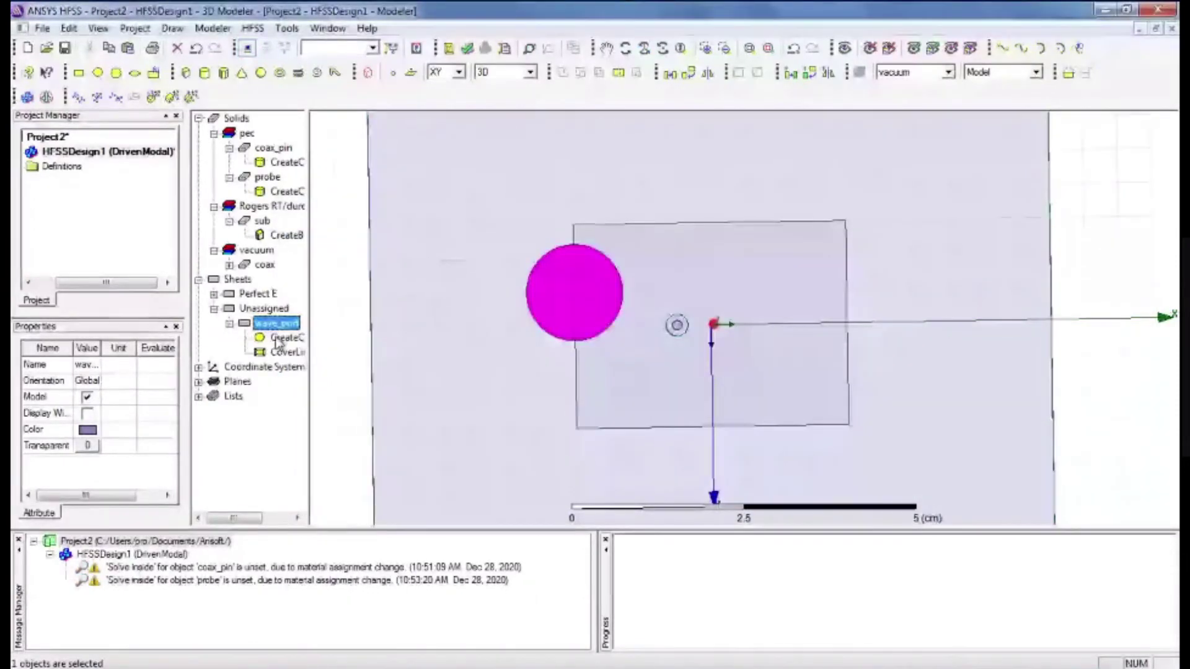
- Check the port circle dimensions against the lab slides and set the wave_port circle's radius to 0.16 cm
left_click(280, 338)
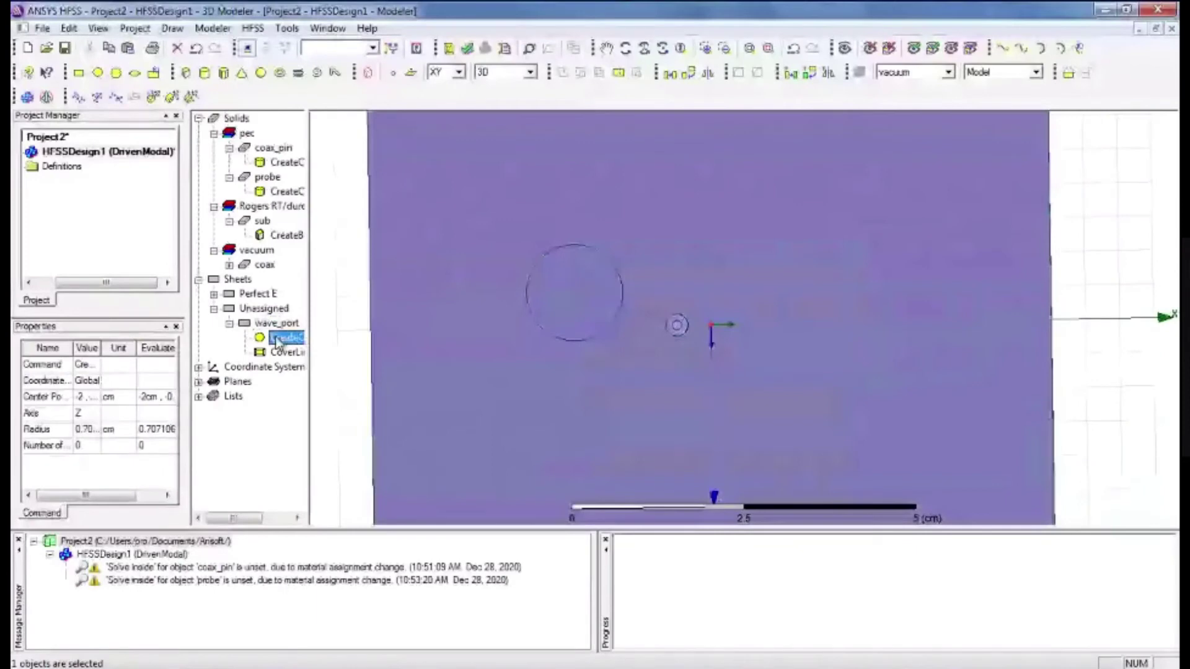
double_click(277, 340)
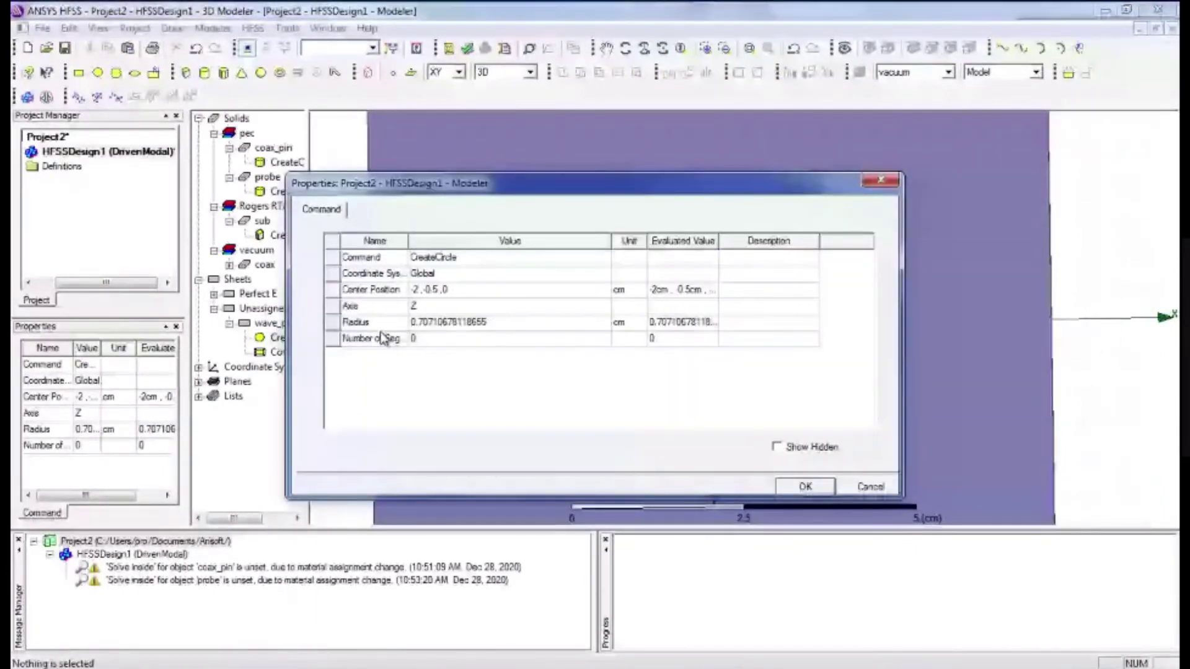
key("alt+Tab")
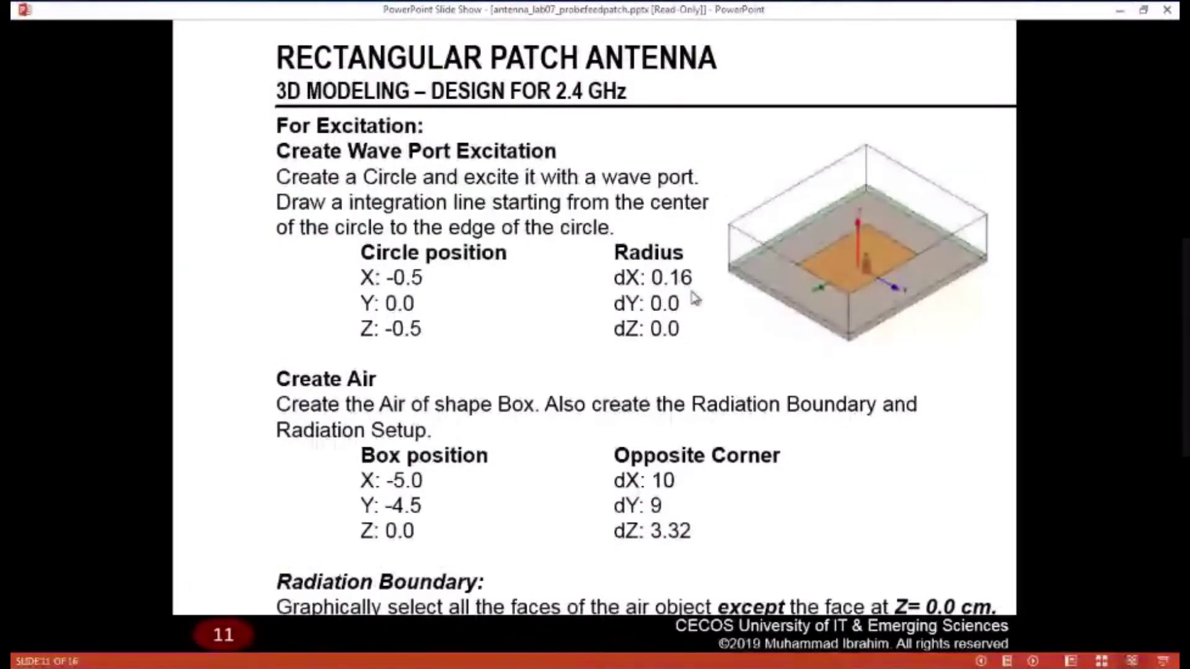
key("Left")
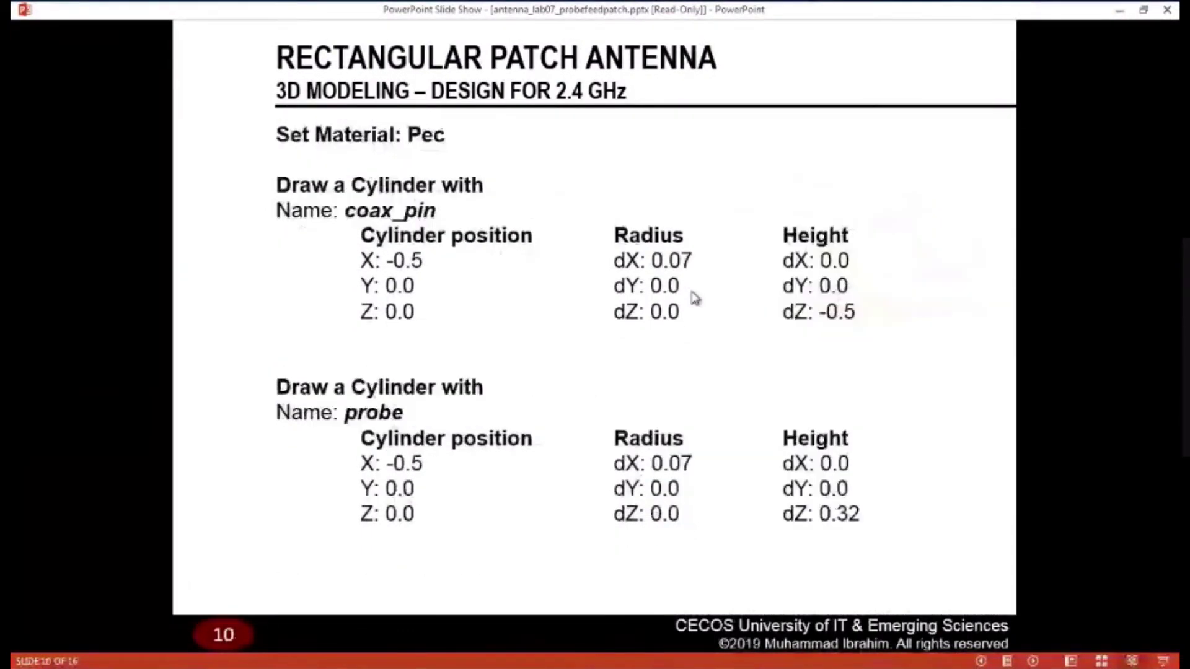
key("Left")
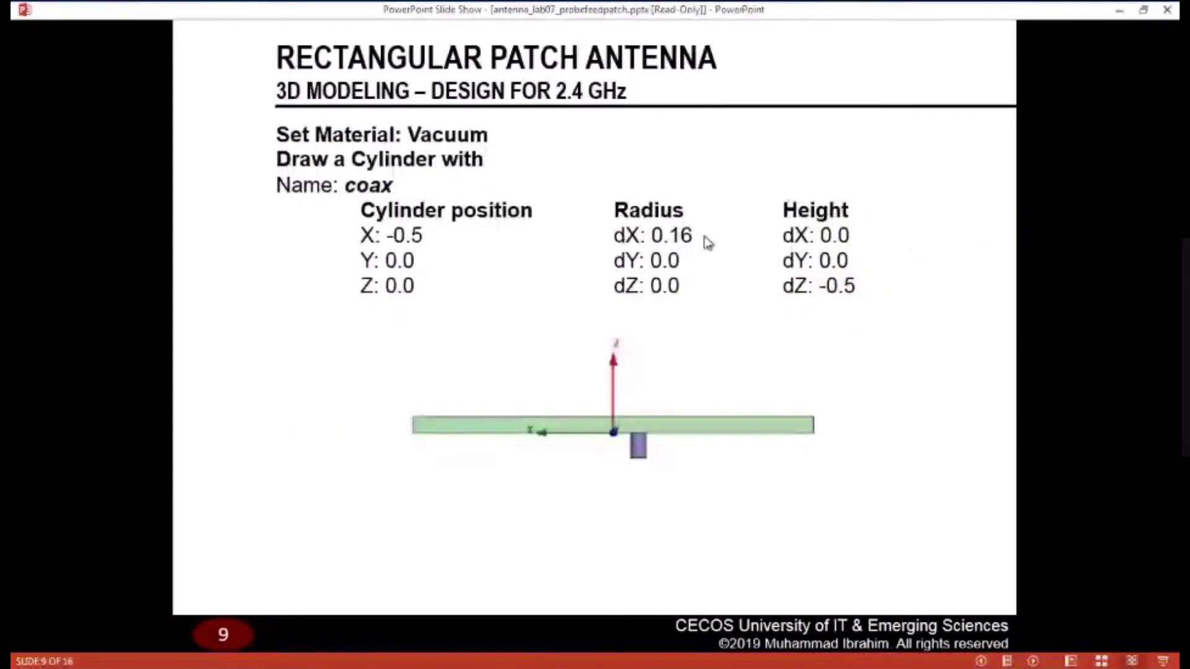
key("Right")
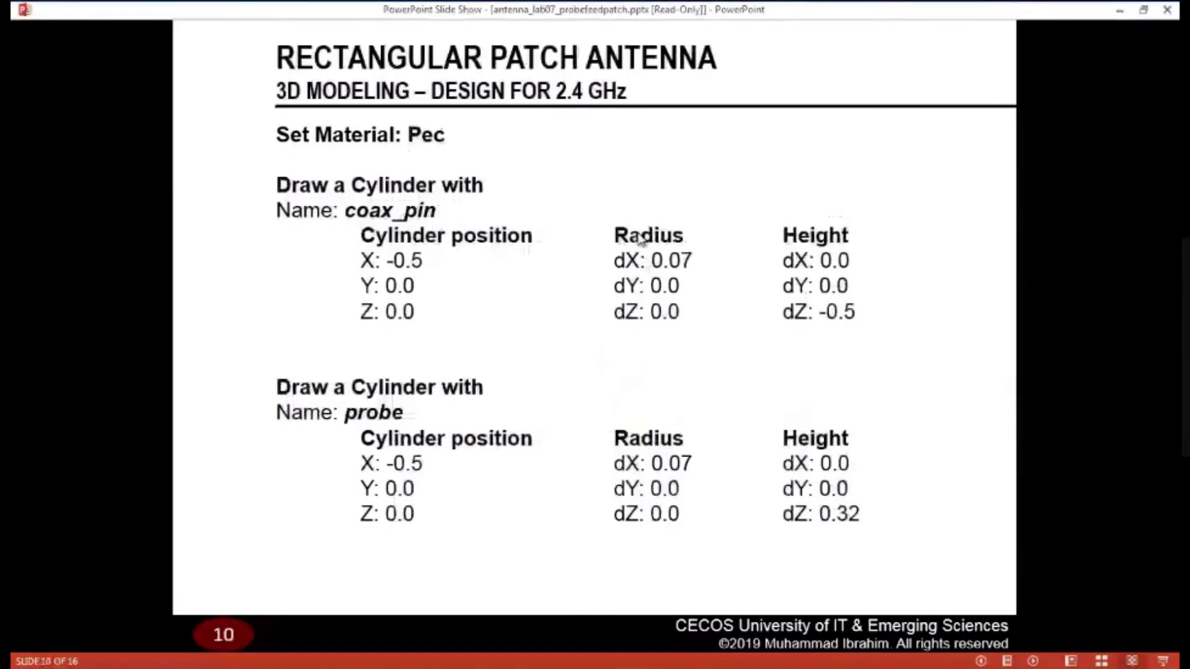
key("Right")
key("alt+Tab")
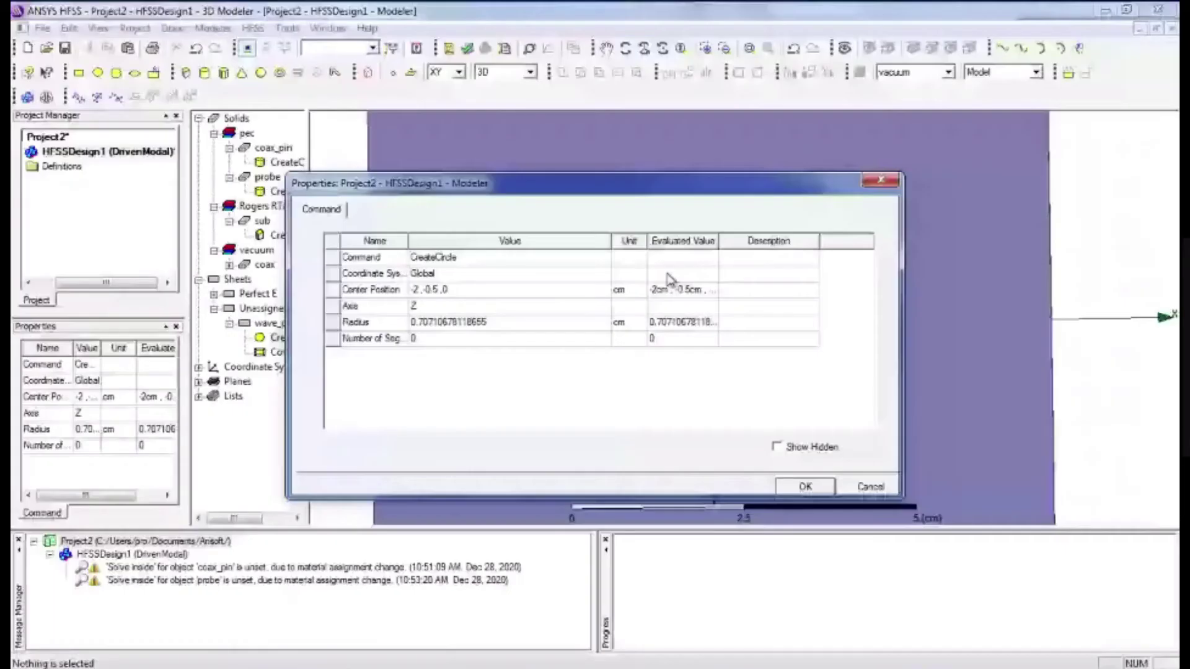
left_click(479, 322)
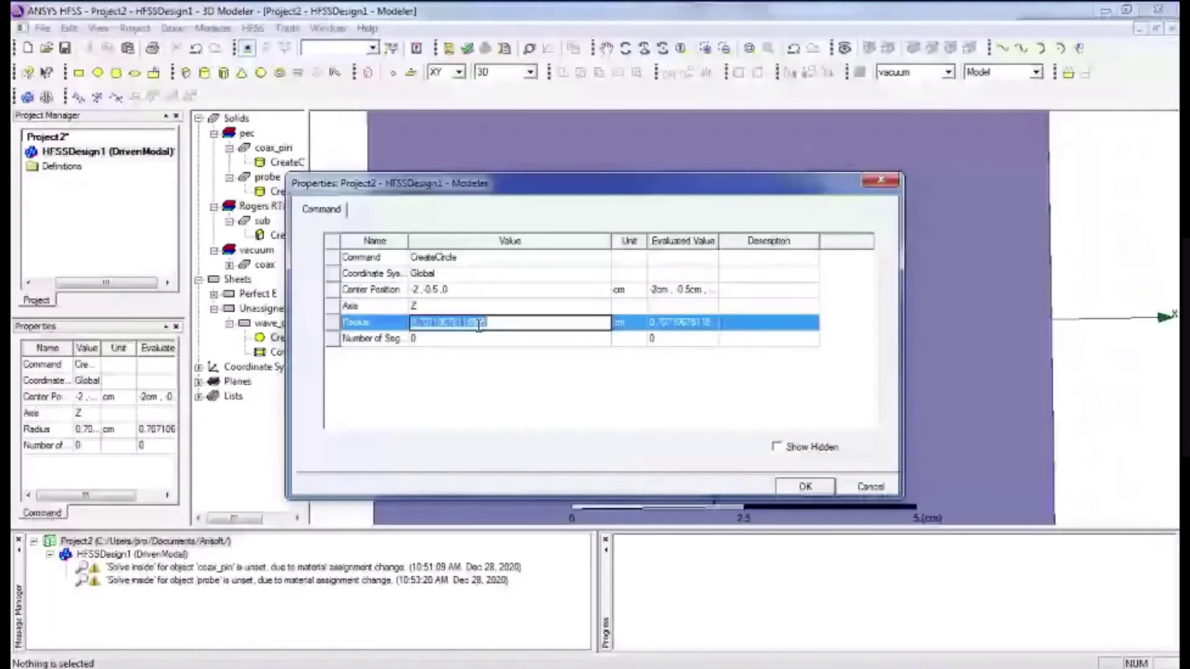
type("0.16")
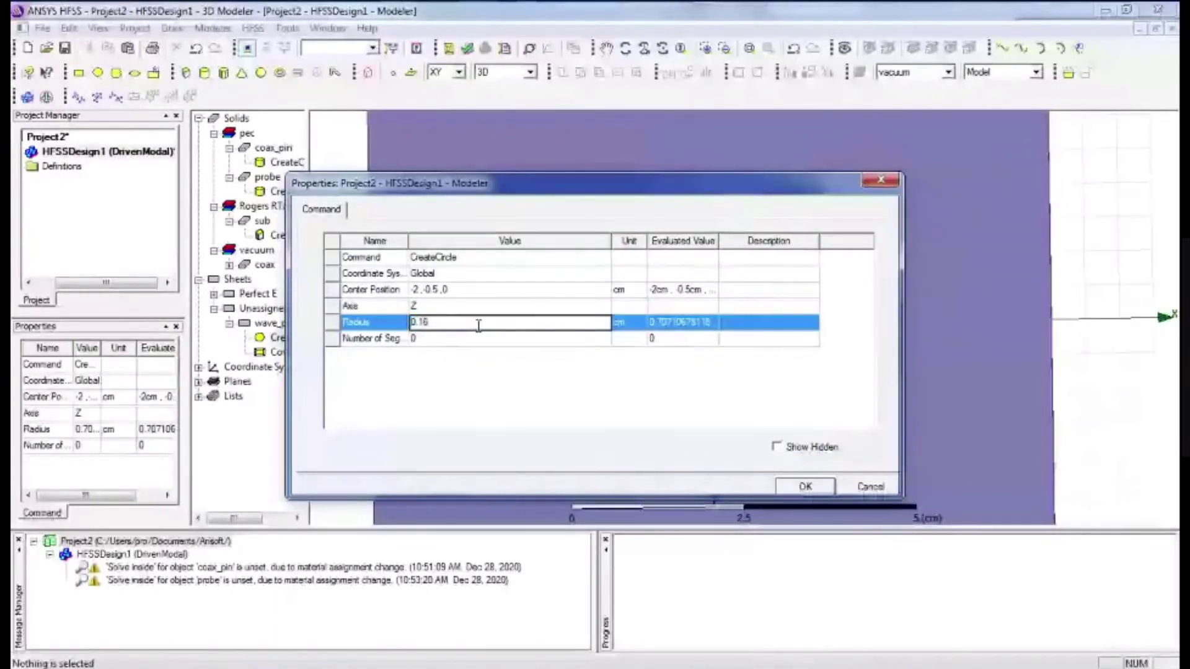
key("Return")
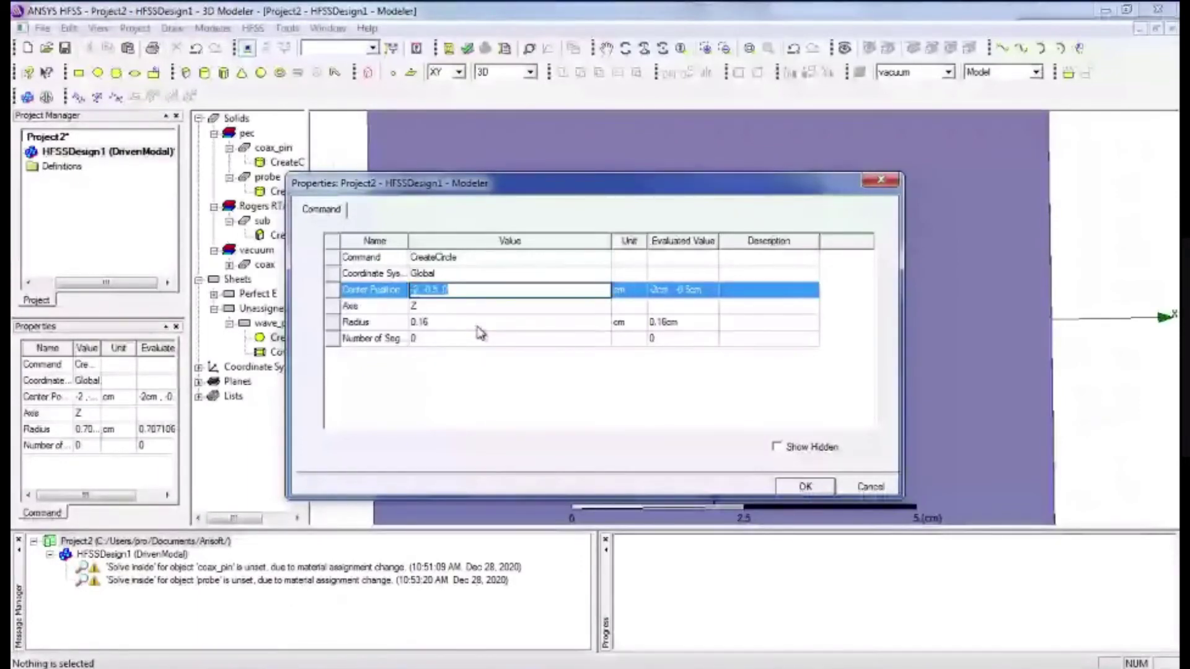
- Set the wave_port circle's center position to -0.5, 0, -0.5 cm, consulting the coax slide for the Z value, and apply the changes
type("-0.5")
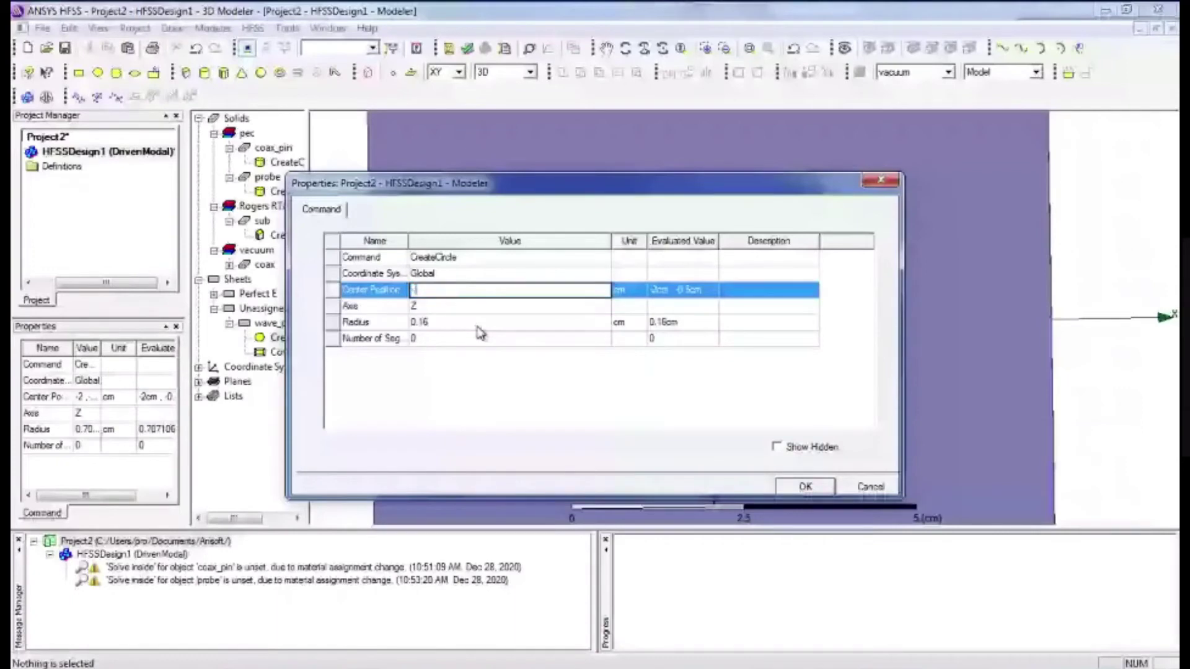
type(", 0")
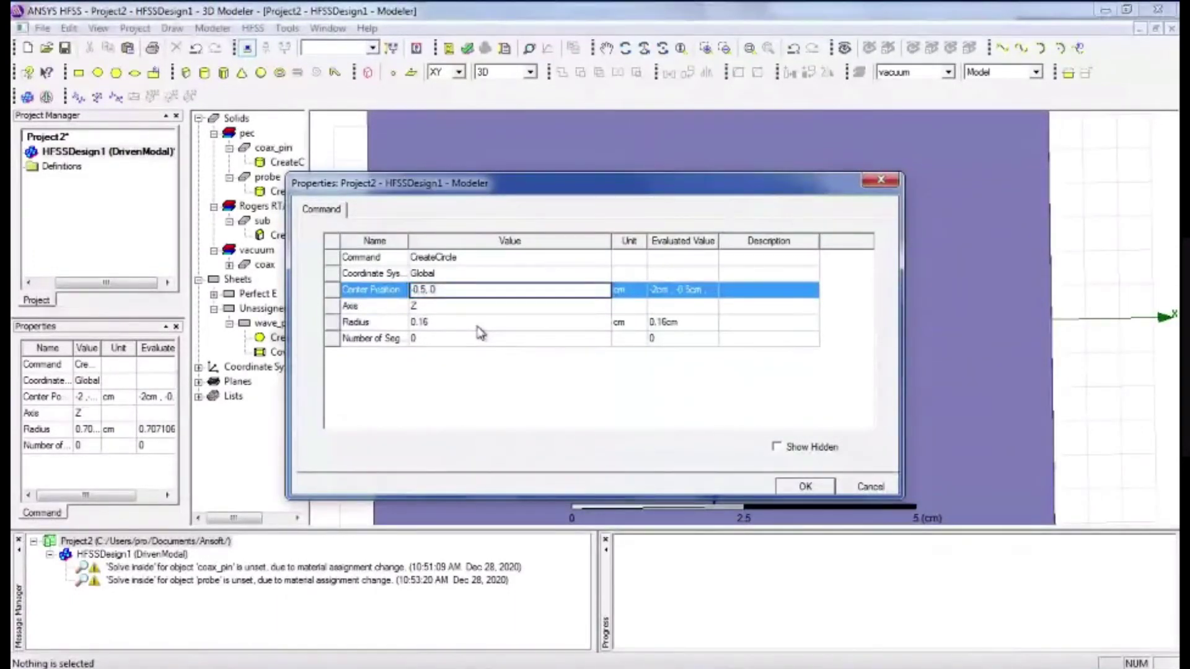
type(",")
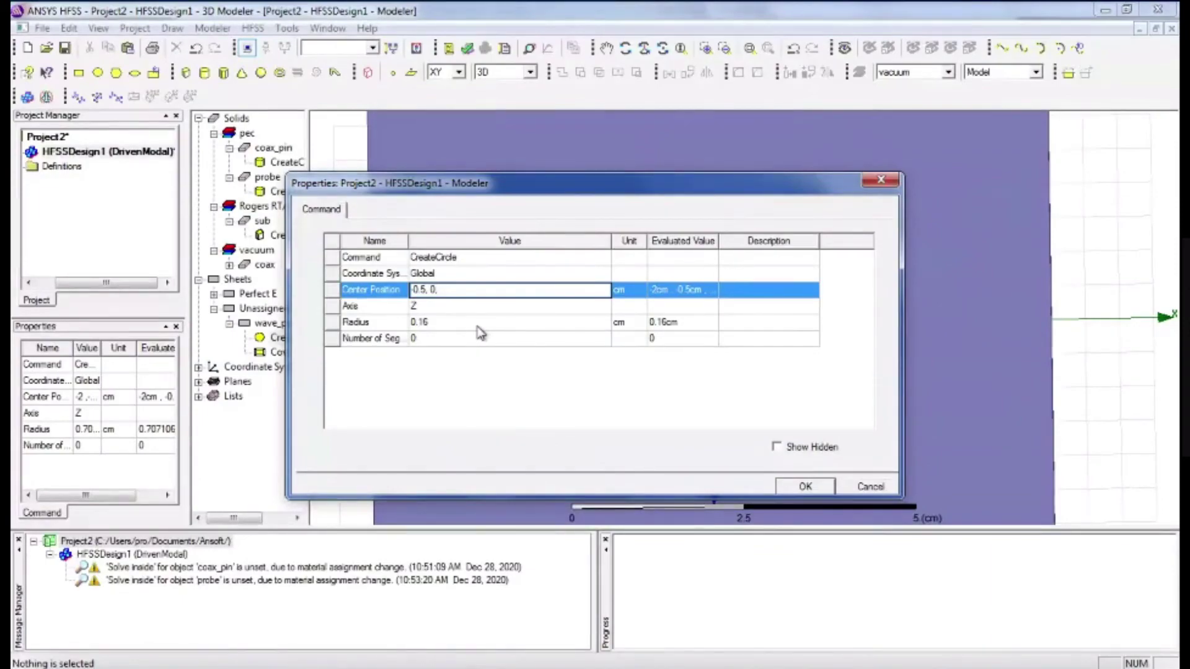
key("alt+Tab")
key("Left")
key("Left")
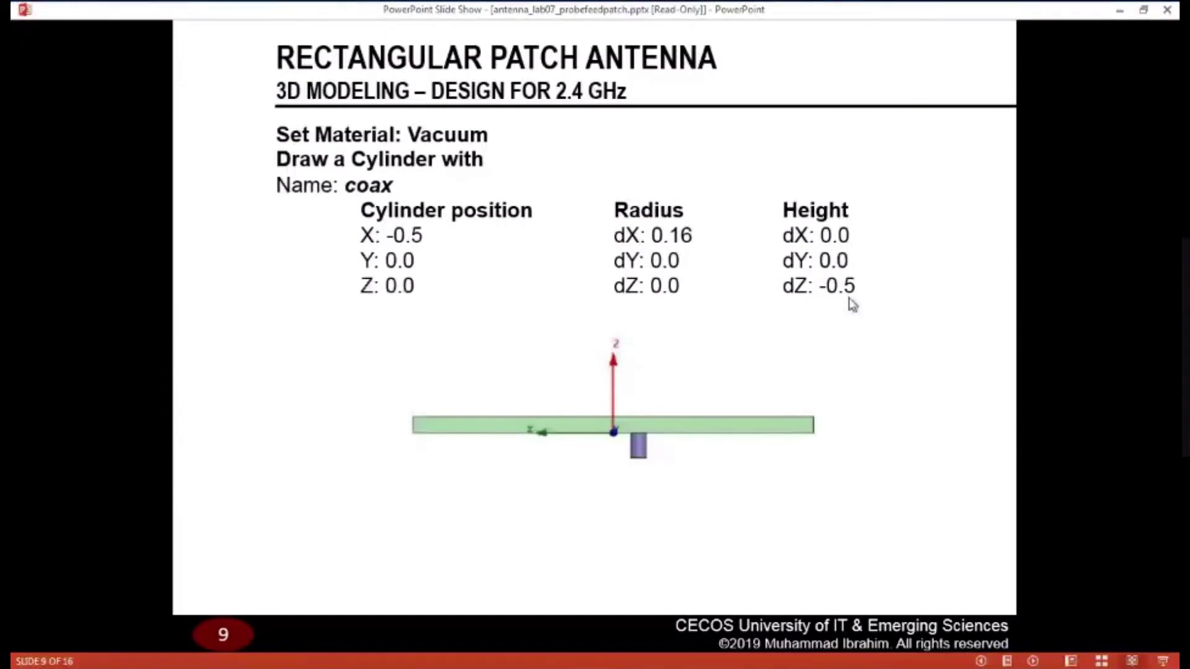
key("alt+Tab")
key("alt+shift+Tab")
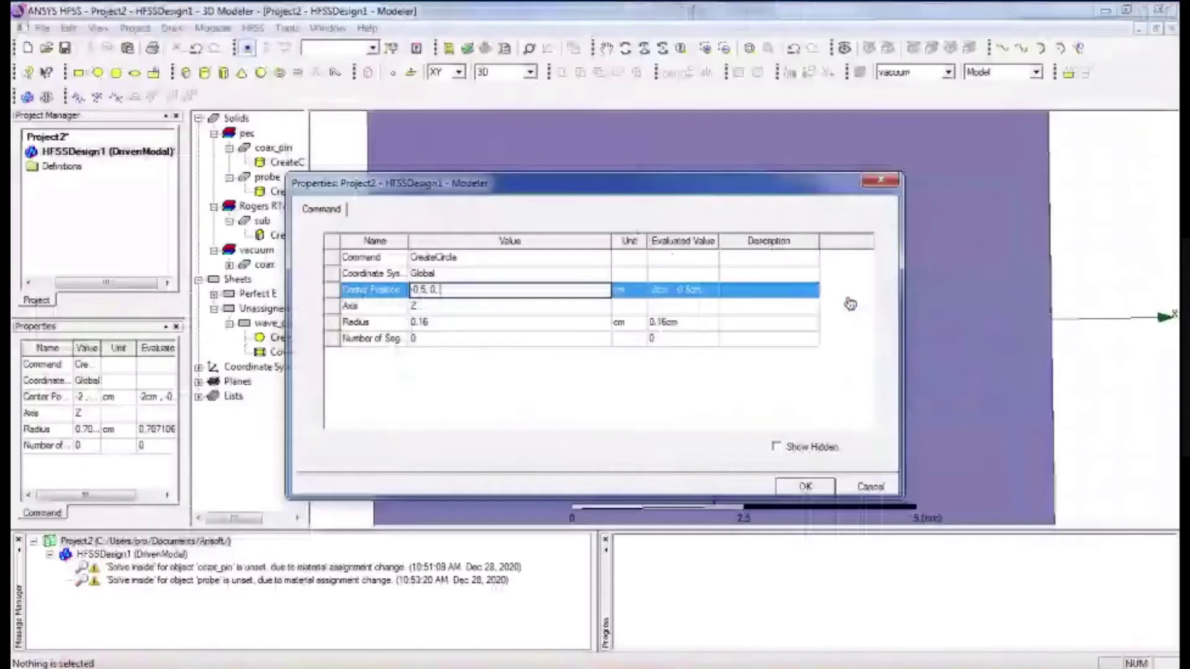
type("-0.5")
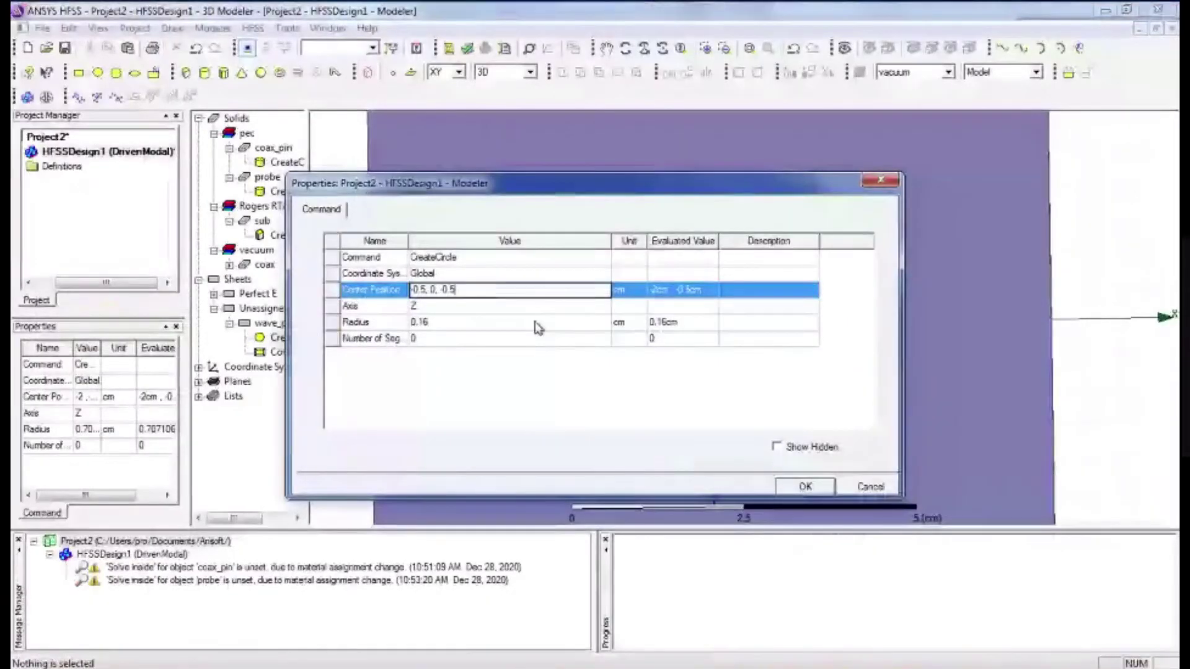
key("Return")
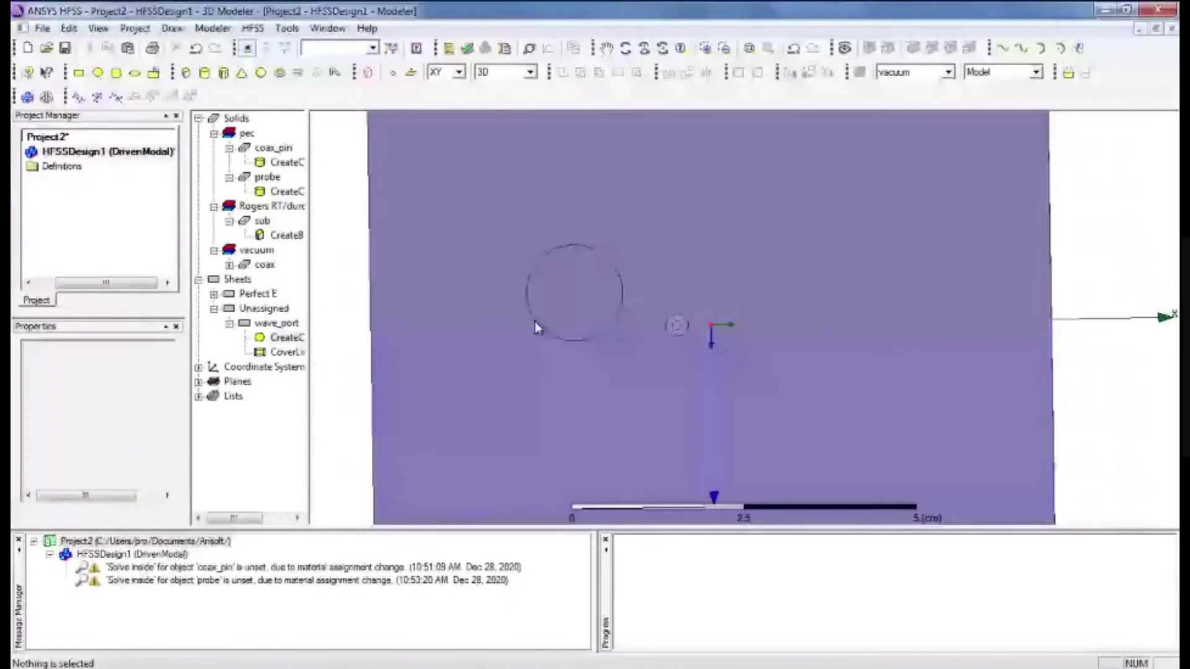
- Highlight the wave_port sheet, examine its placement at the coax end against the wave port slide, and view it close up from below
left_click(278, 327)
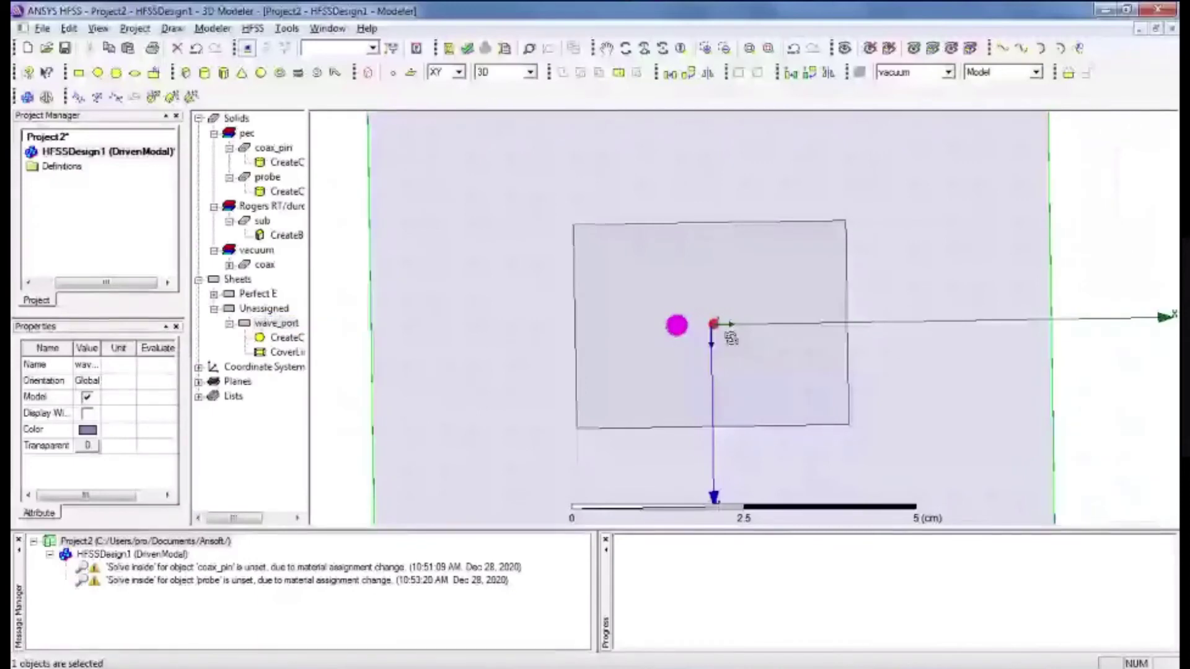
left_click_drag(731, 339, 679, 428, "alt")
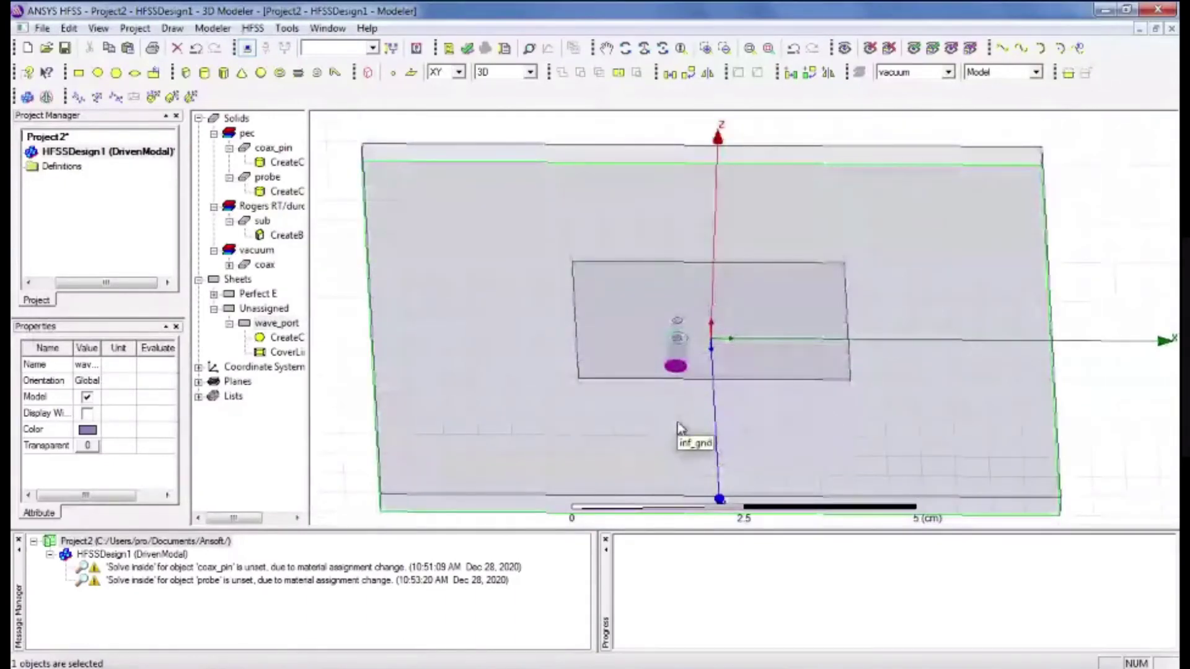
key("alt+Tab")
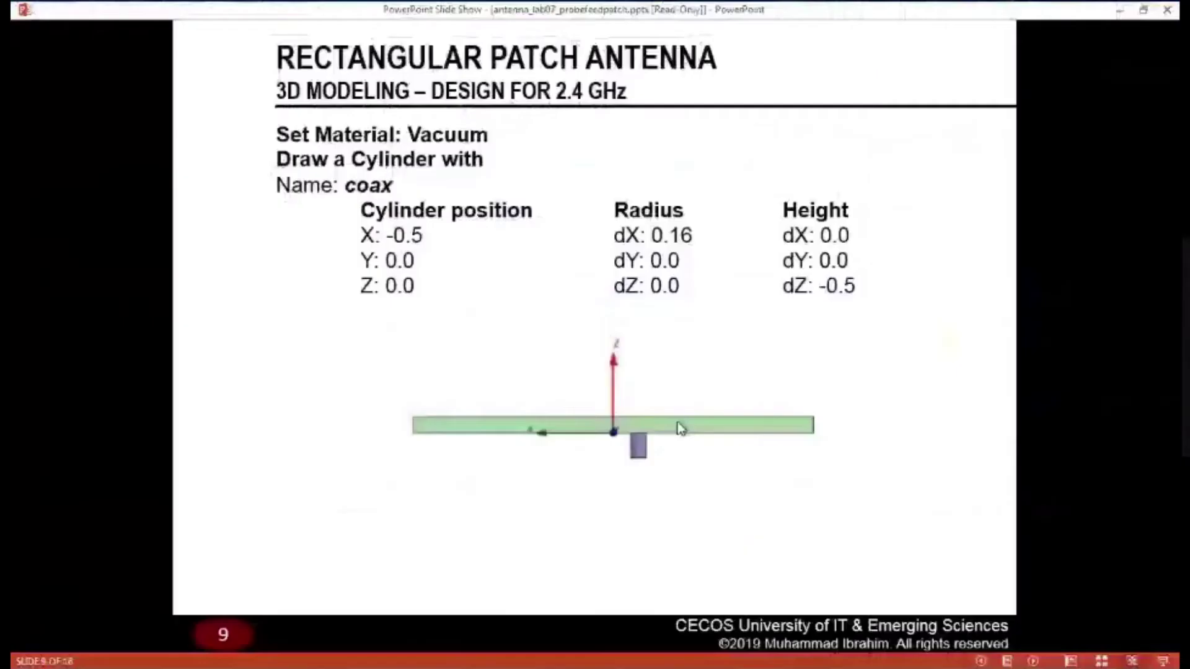
key("Right")
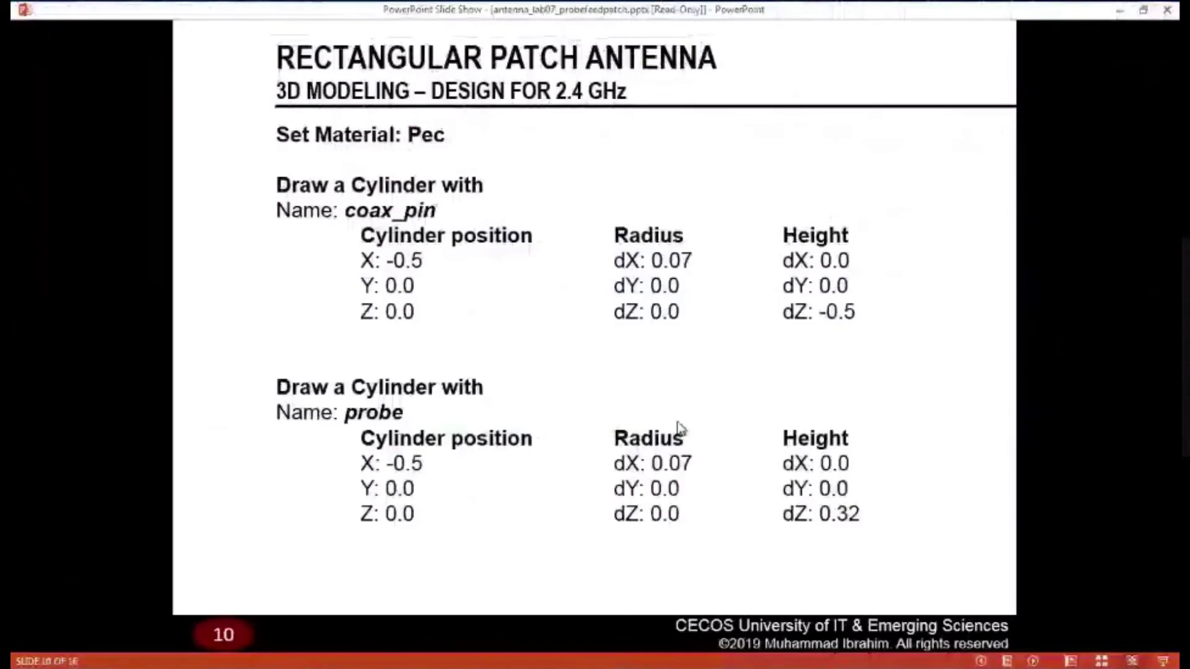
key("Right")
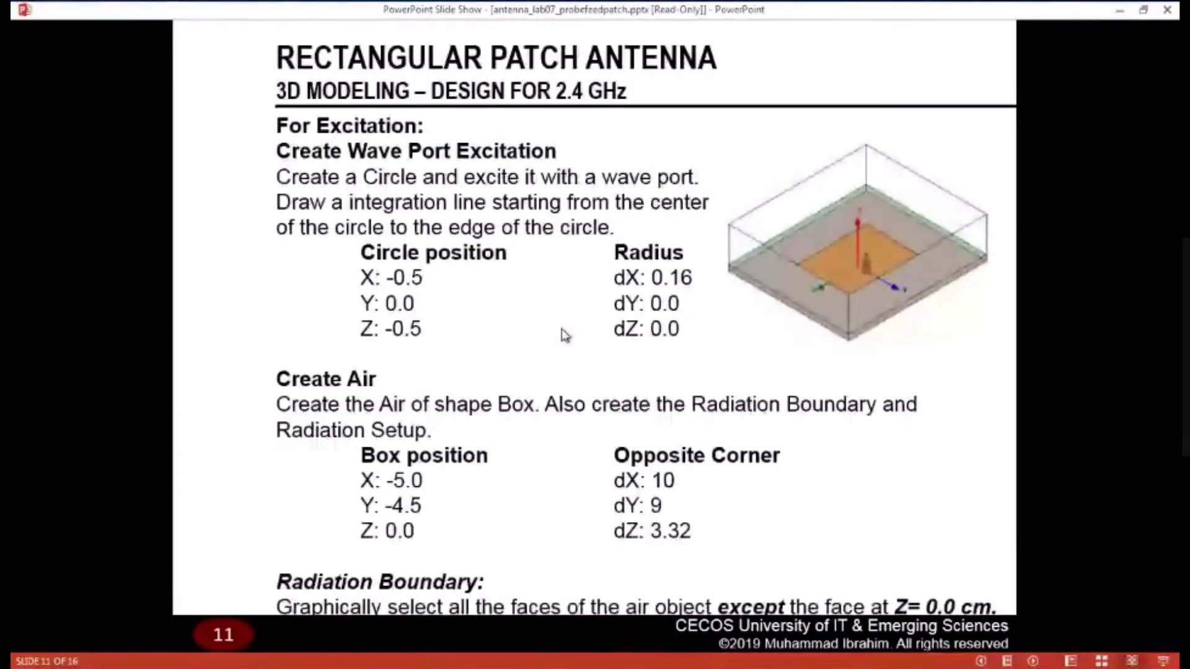
key("alt+Tab")
left_click_drag(703, 373, 712, 284, "alt")
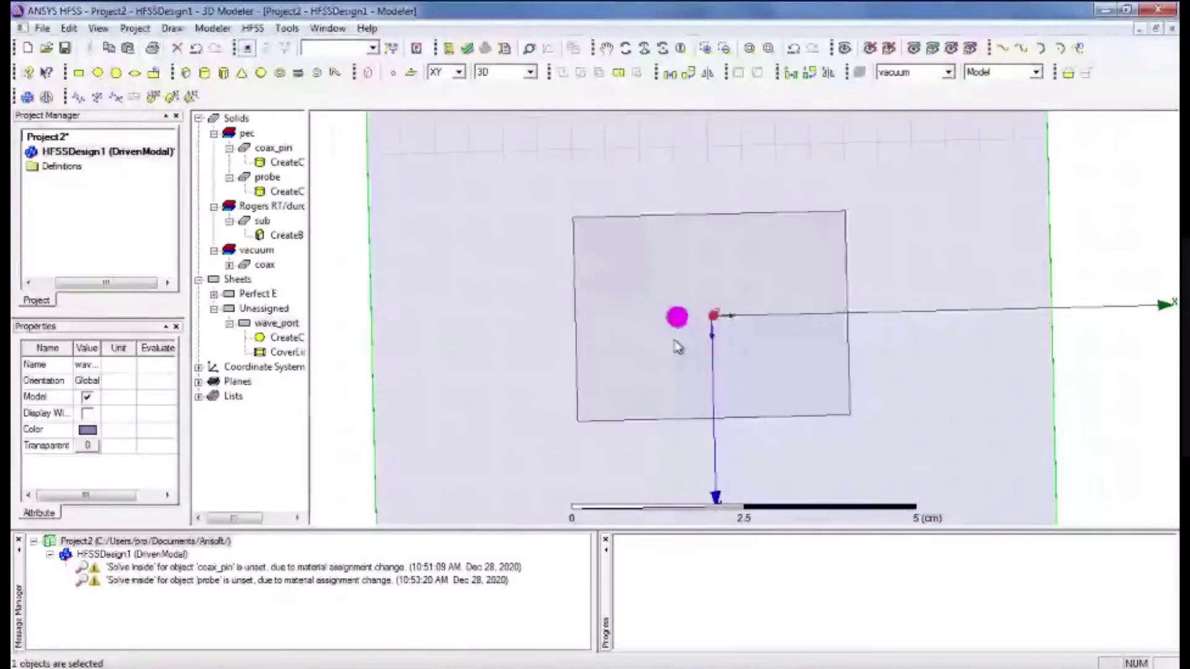
left_click_drag(711, 283, 638, 186, "alt+shift")
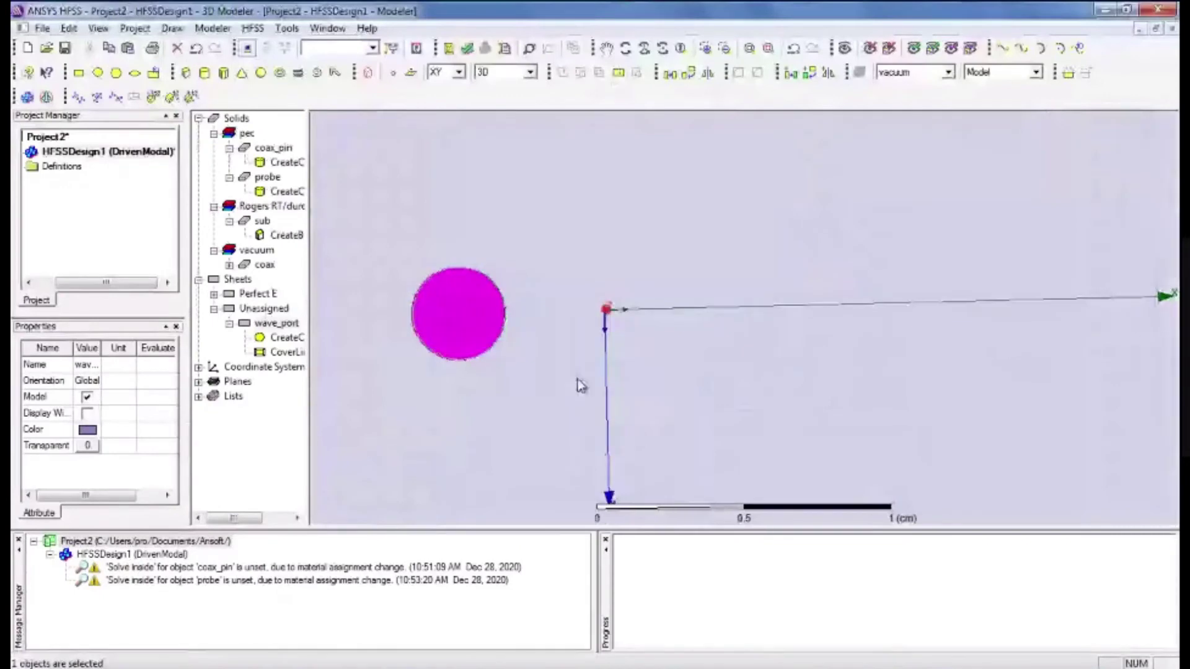
left_click_drag(548, 403, 724, 310, "shift")
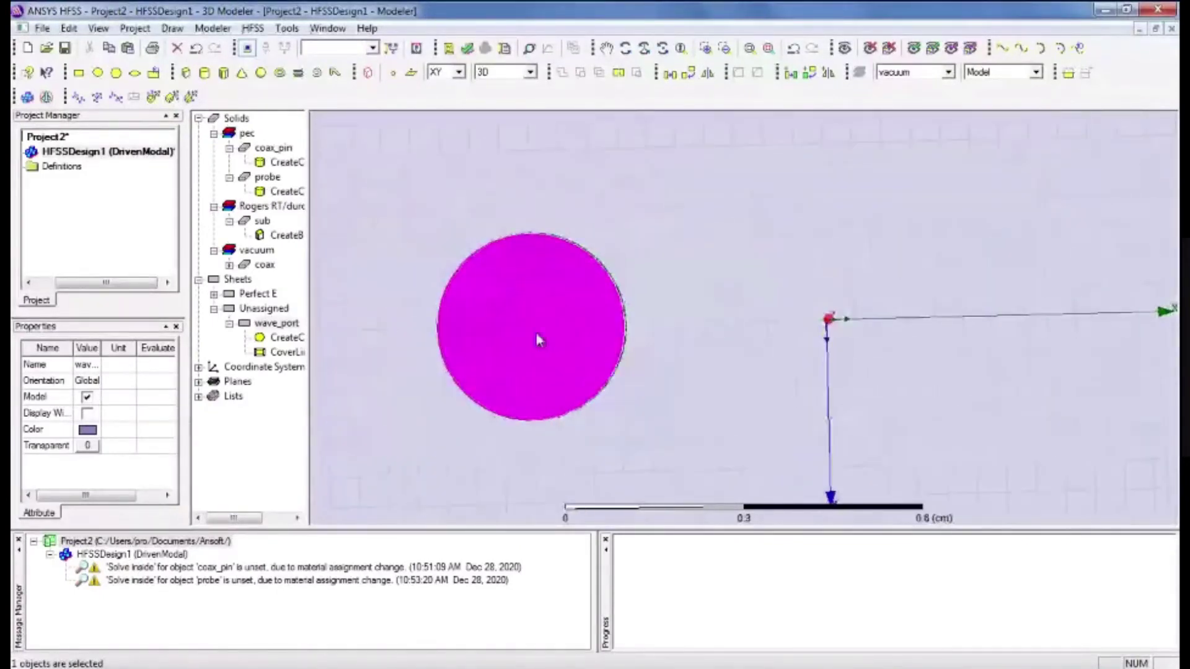
left_click_drag(538, 338, 666, 313, "shift")
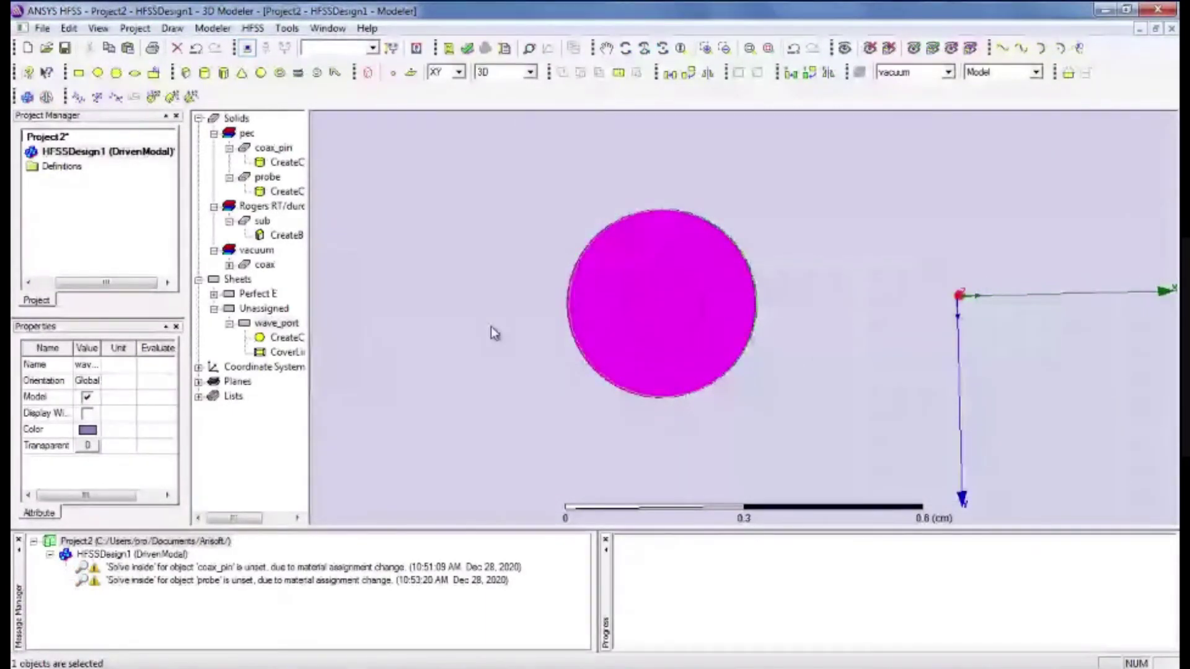
- Try assigning a wave port excitation to the circle with an integration line from its center to its edge, and undo the assignment
right_click(624, 312)
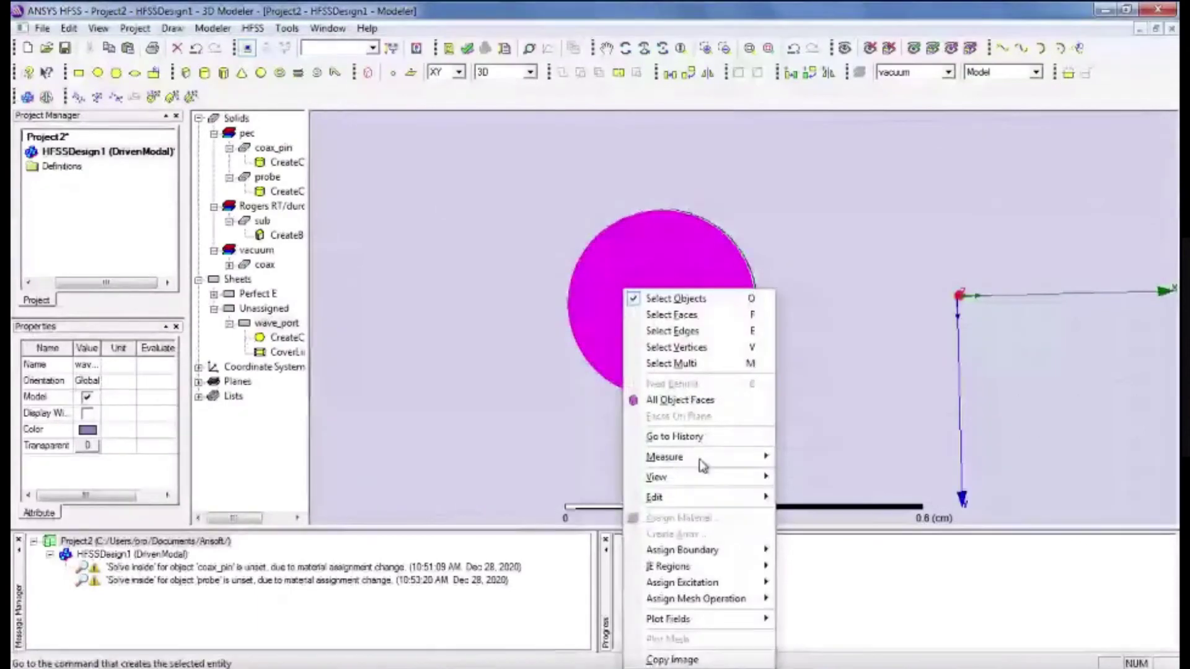
mouse_move(718, 571)
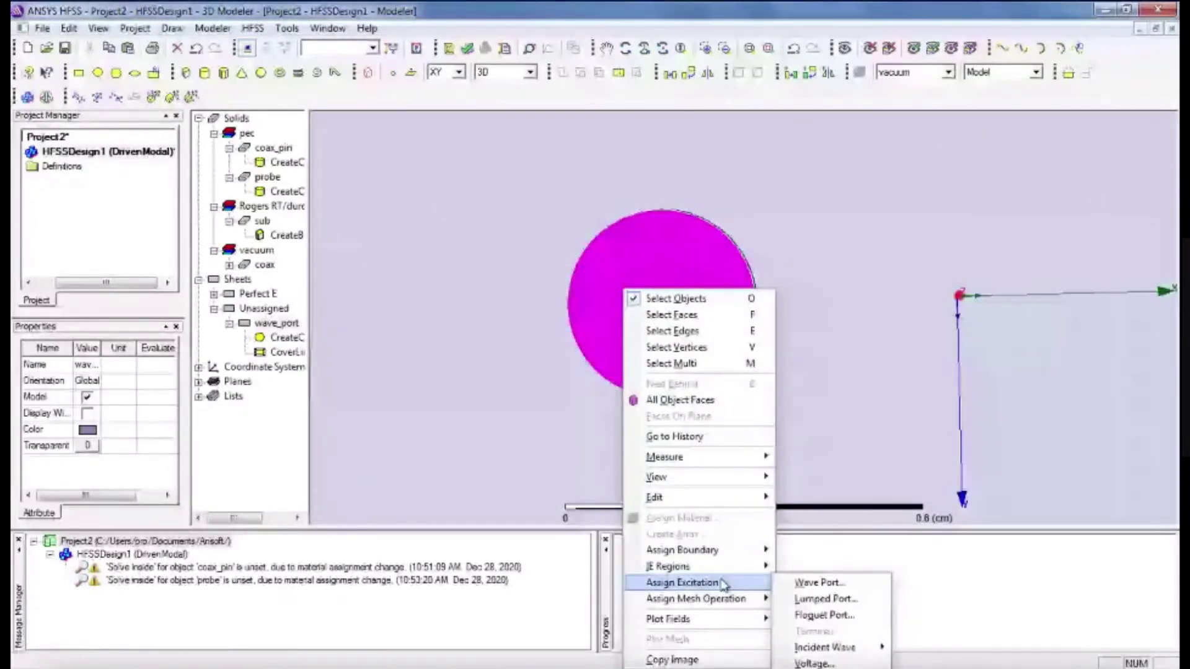
left_click(817, 582)
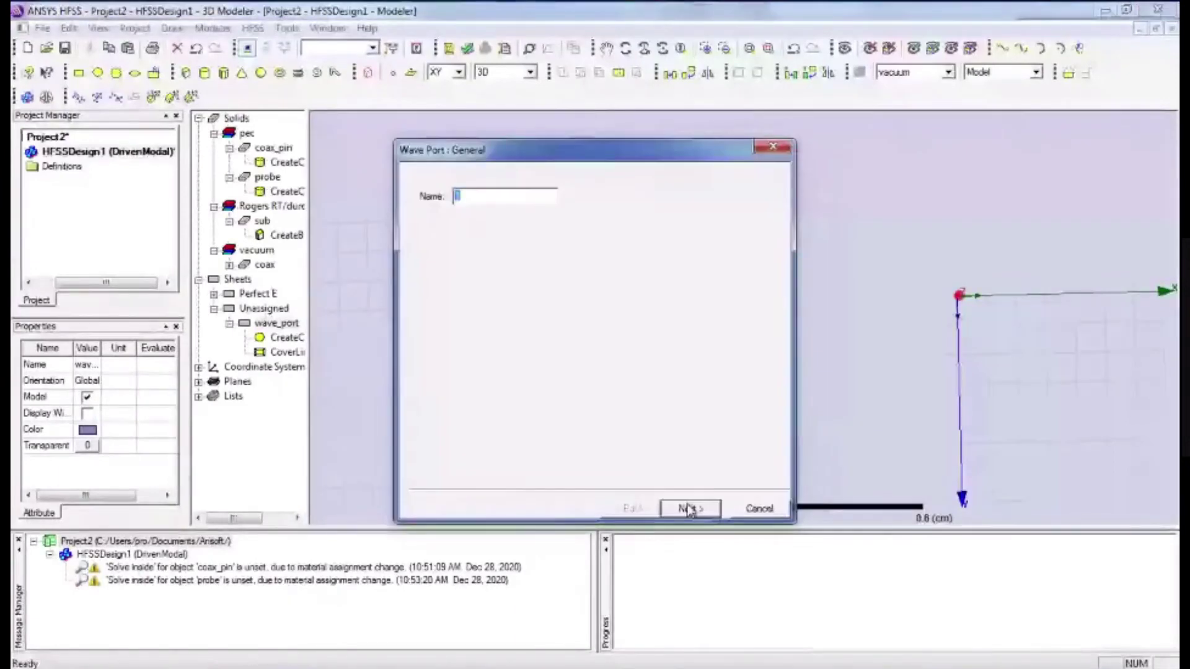
left_click(690, 509)
left_click(552, 233)
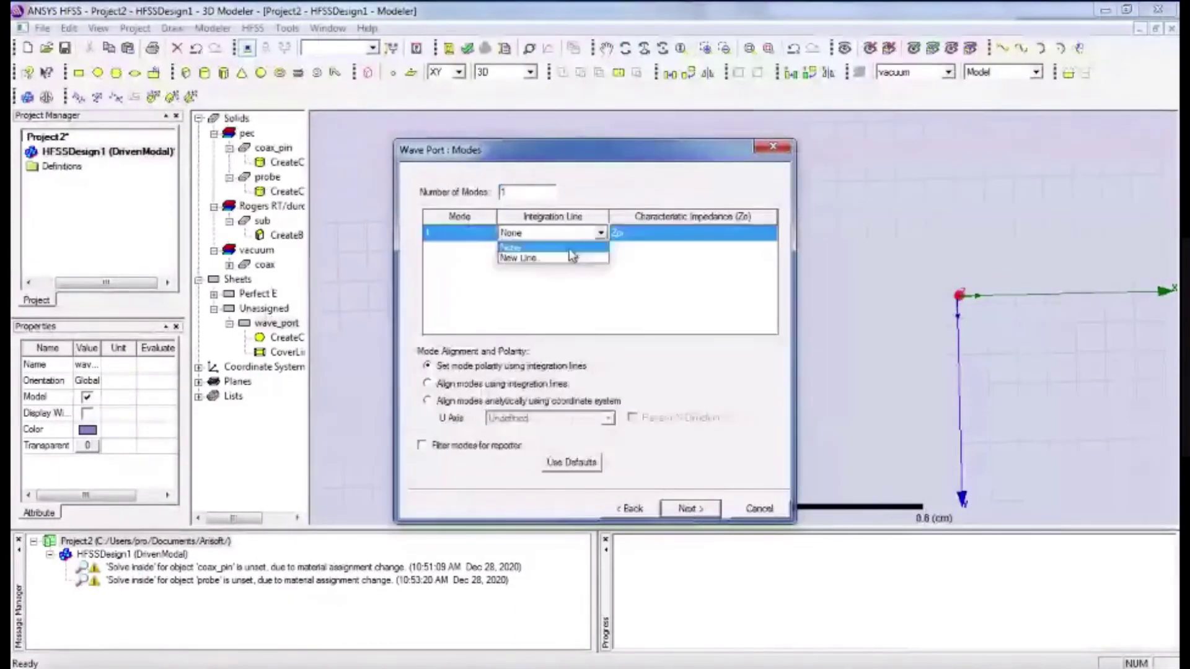
left_click(569, 261)
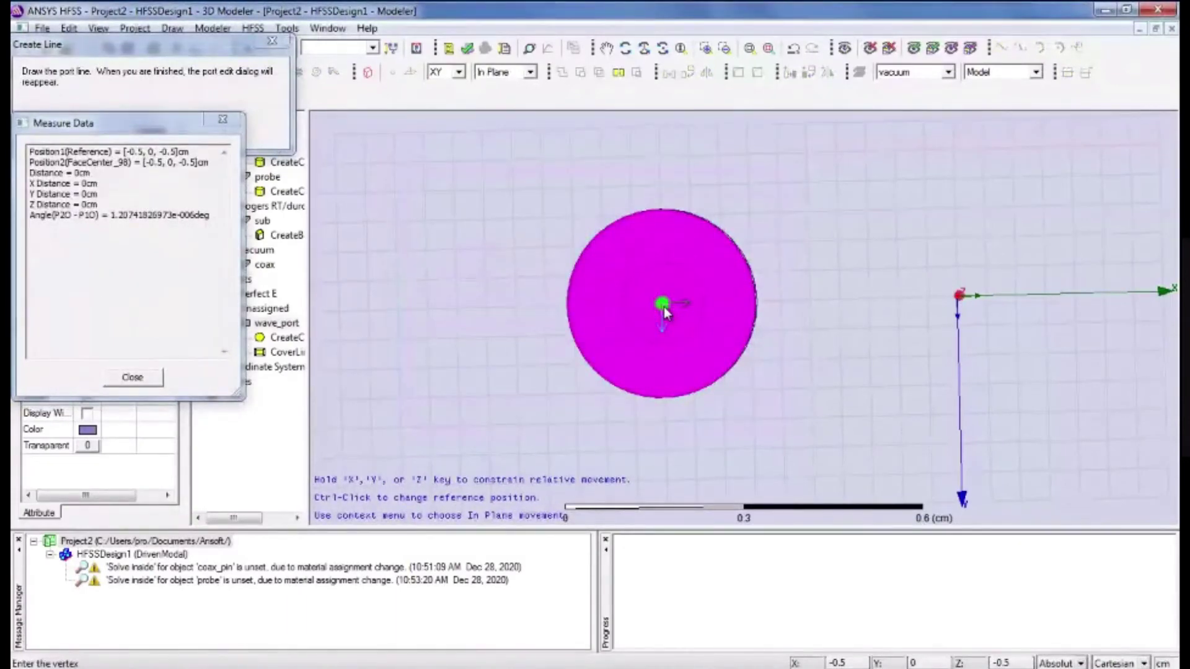
left_click(664, 307)
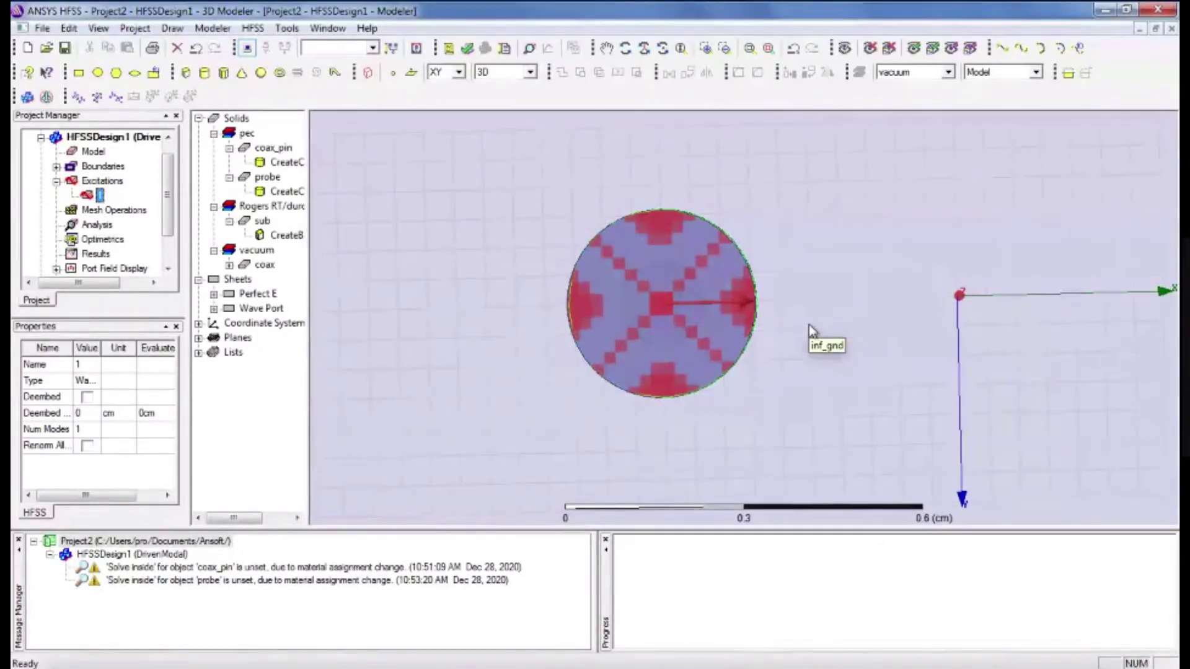
key("ctrl+z")
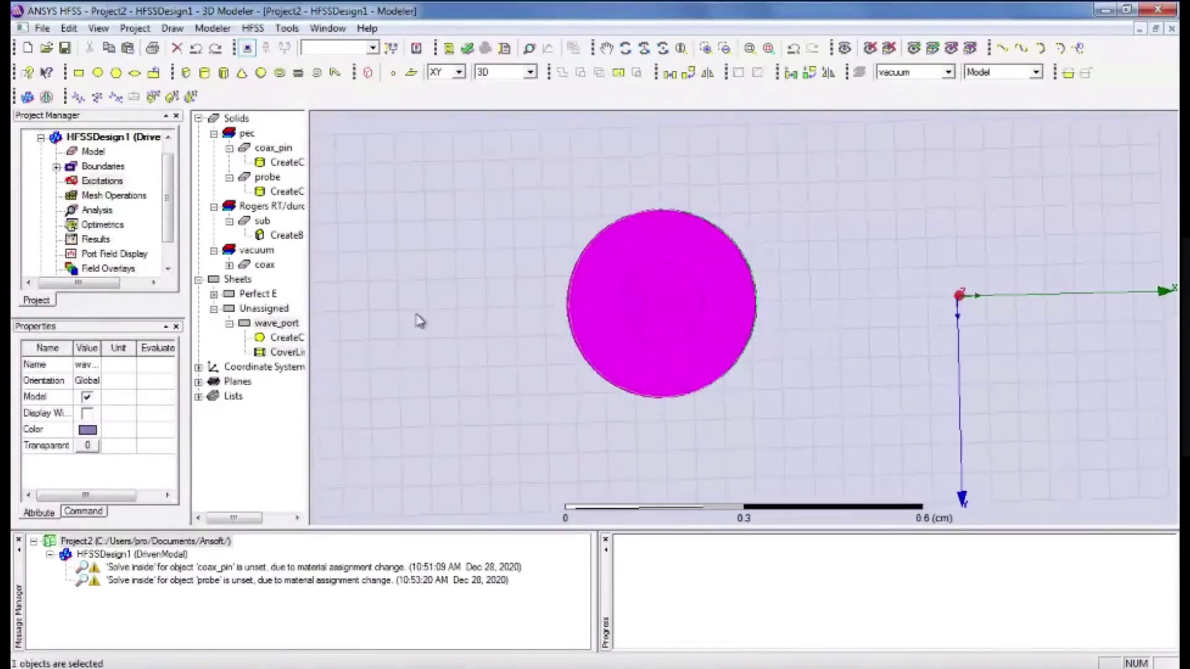
- Assign a one-mode wave port excitation to the wave_port circle, with an integration line from its center to its edge and no renormalization
left_click(273, 325)
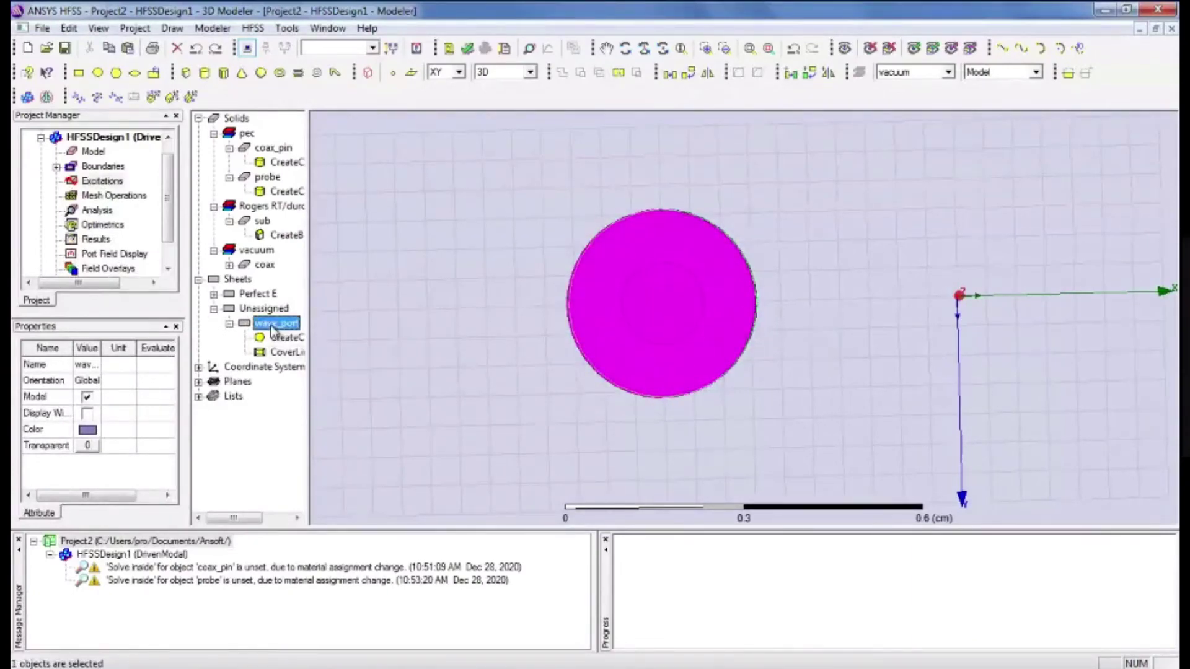
right_click(273, 328)
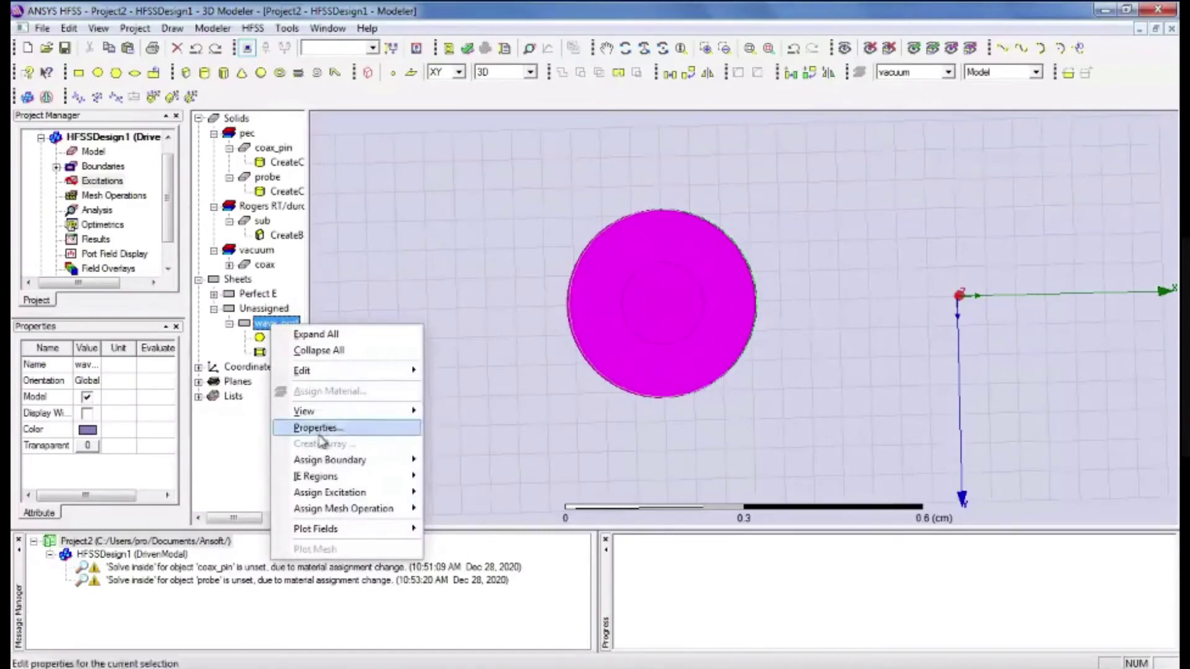
mouse_move(319, 494)
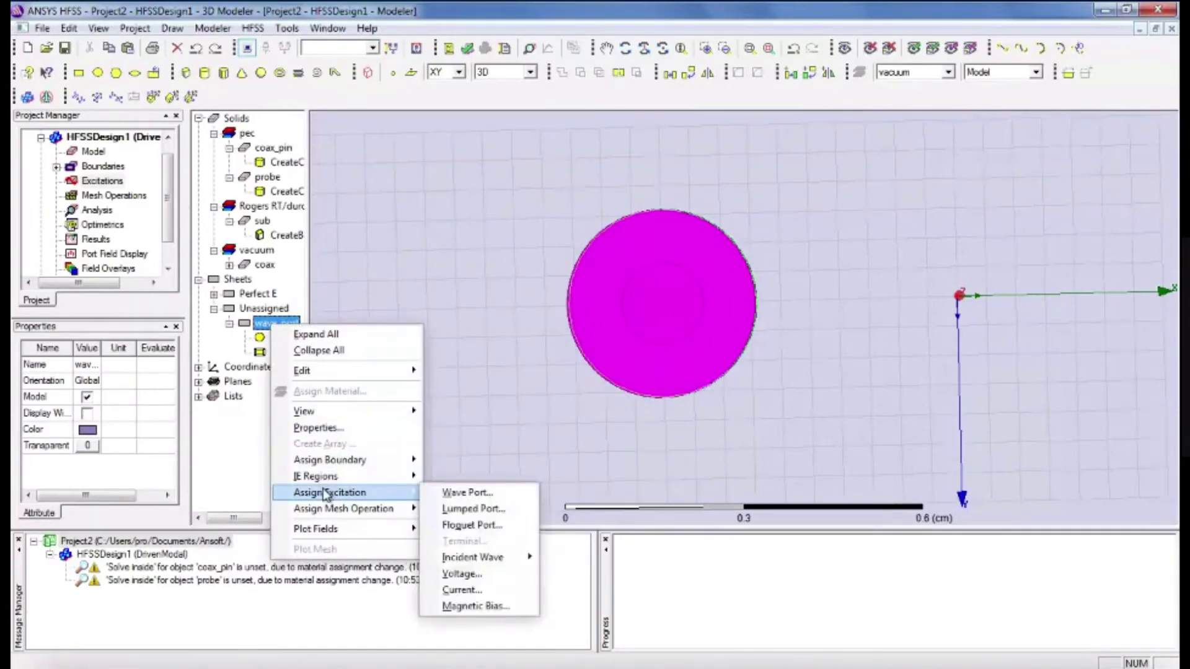
left_click(453, 495)
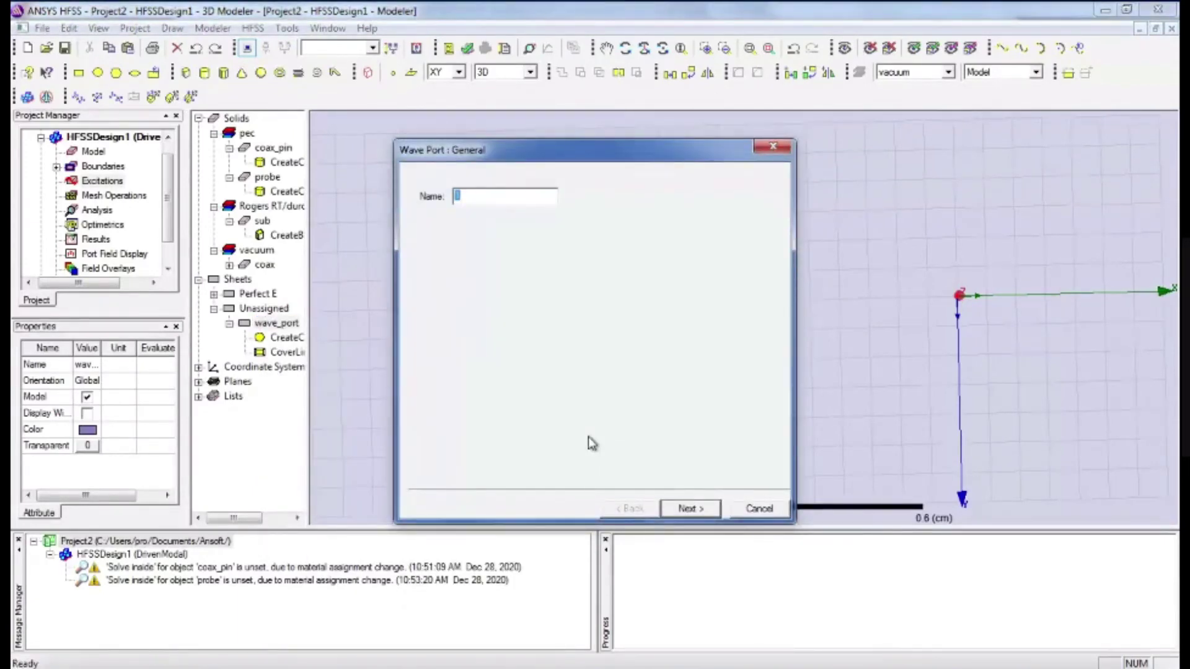
left_click(690, 508)
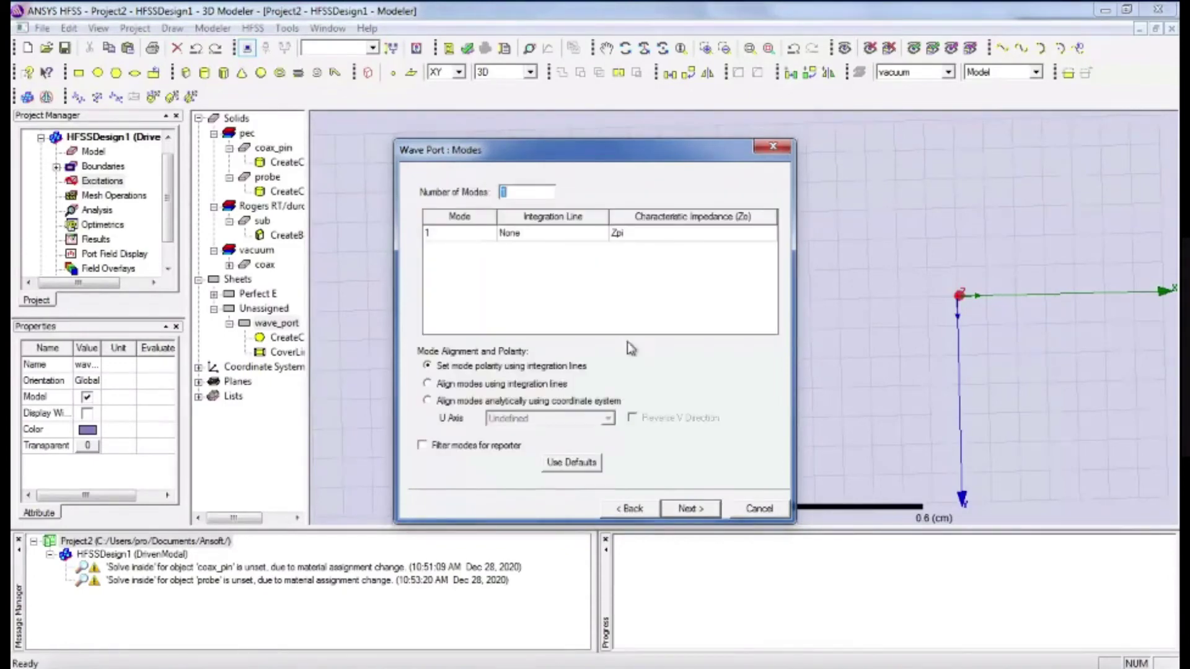
left_click(564, 240)
left_click(551, 259)
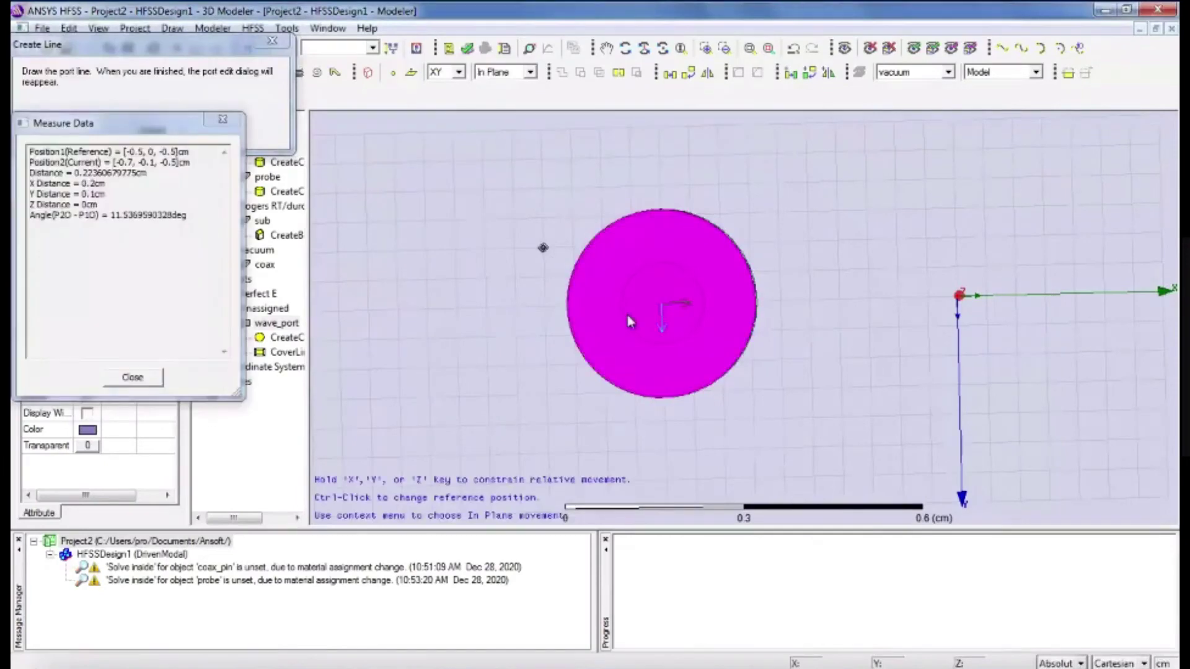
left_click(662, 304)
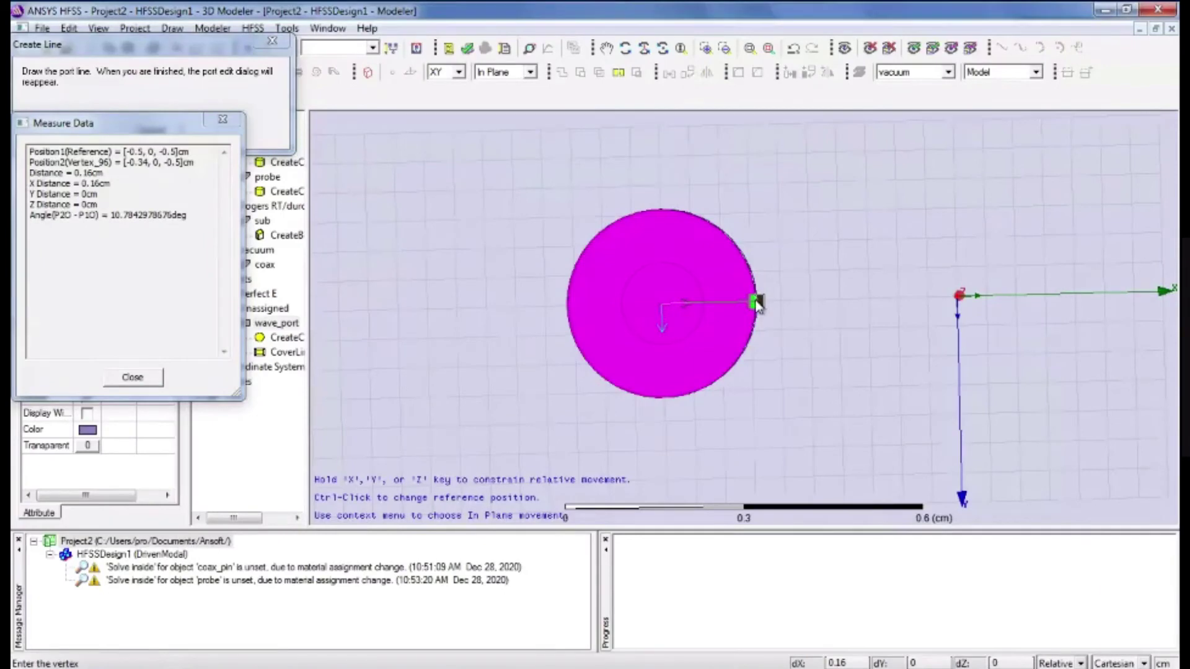
left_click(758, 304)
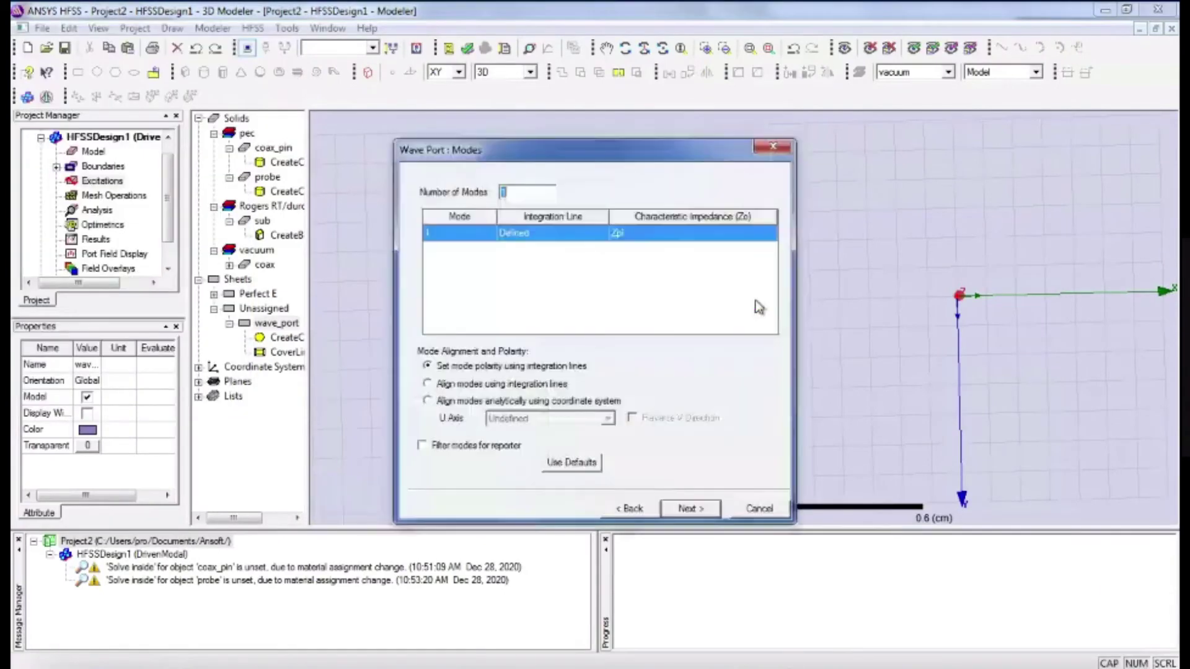
left_click(690, 508)
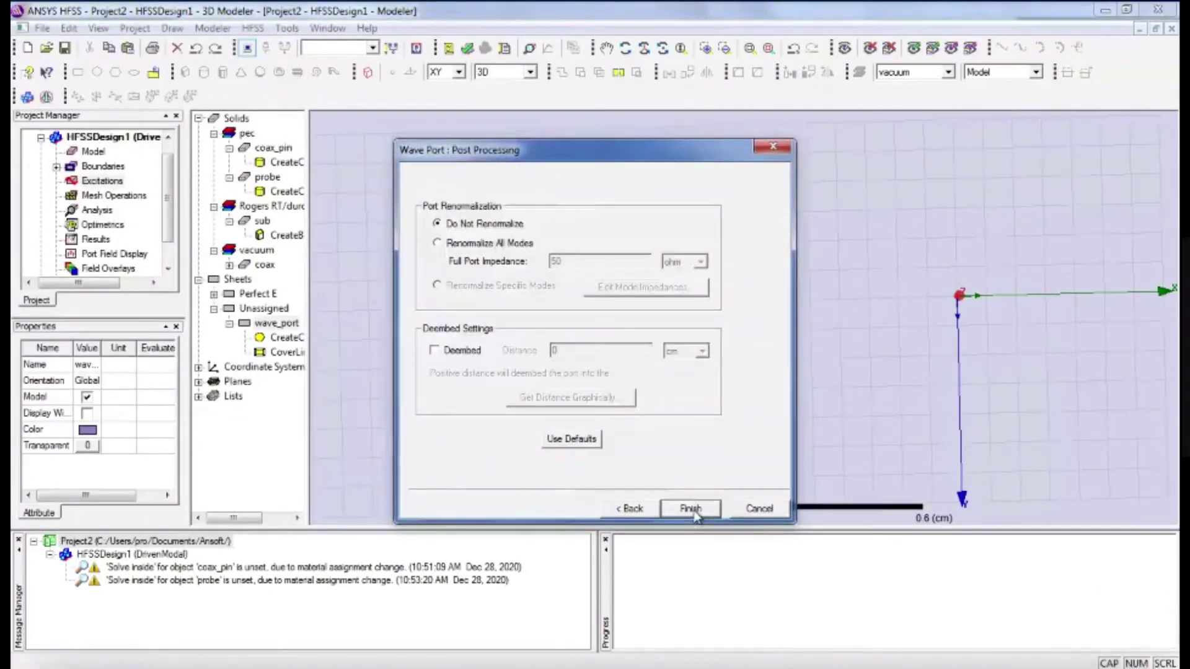
left_click(692, 510)
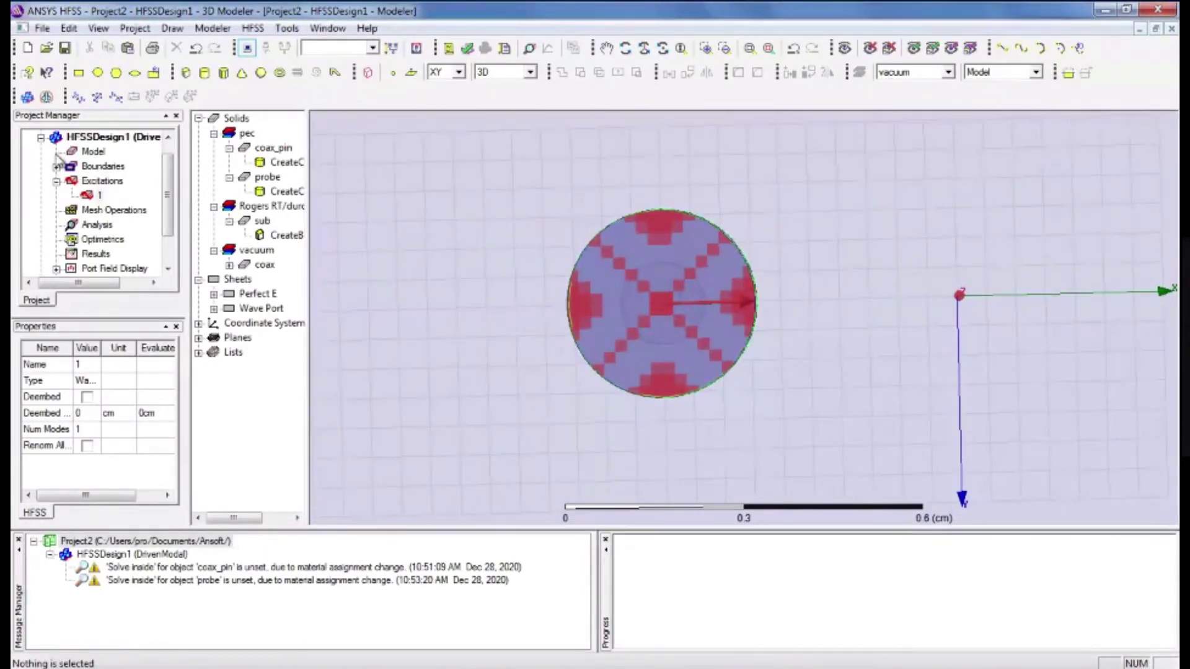
left_click(57, 181)
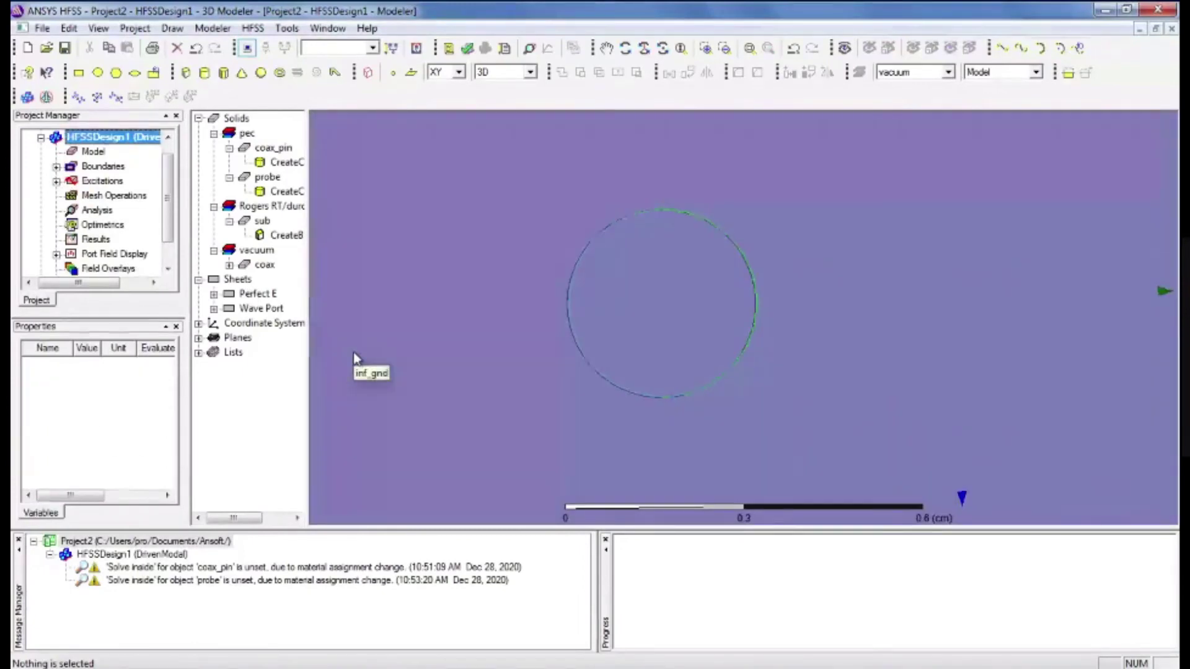
- Check the air box data on the lab slide and draw a box about 7 by 7.5 by 2 cm starting at -9, 9, 0
key("ctrl+d")
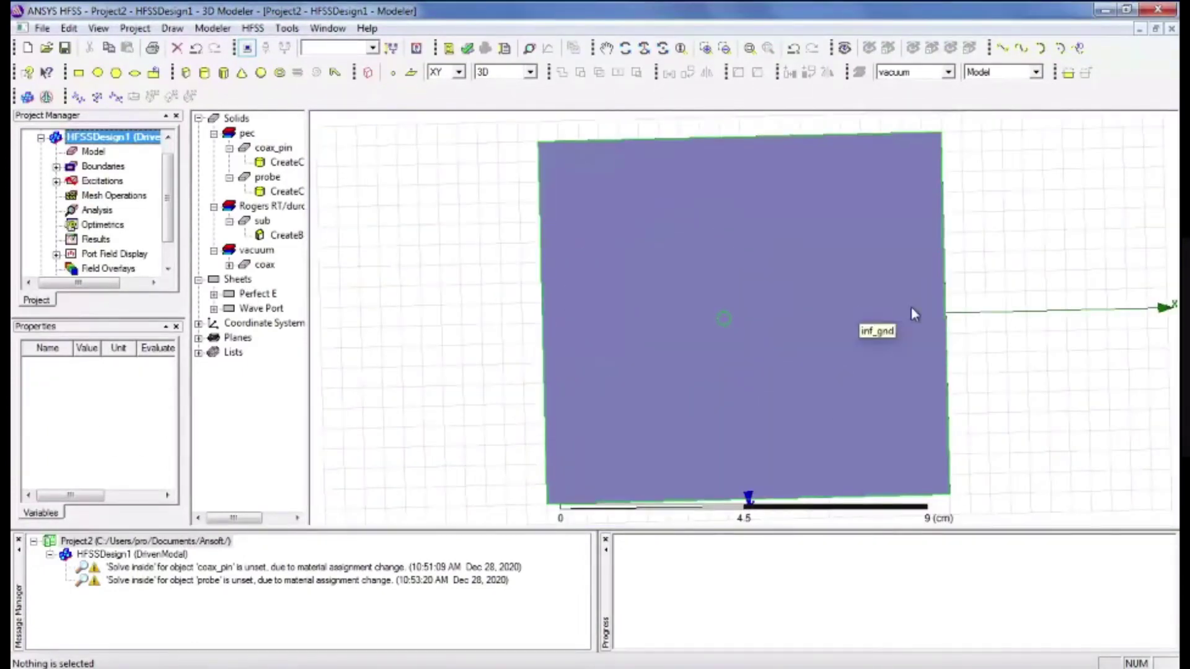
key("alt+Tab")
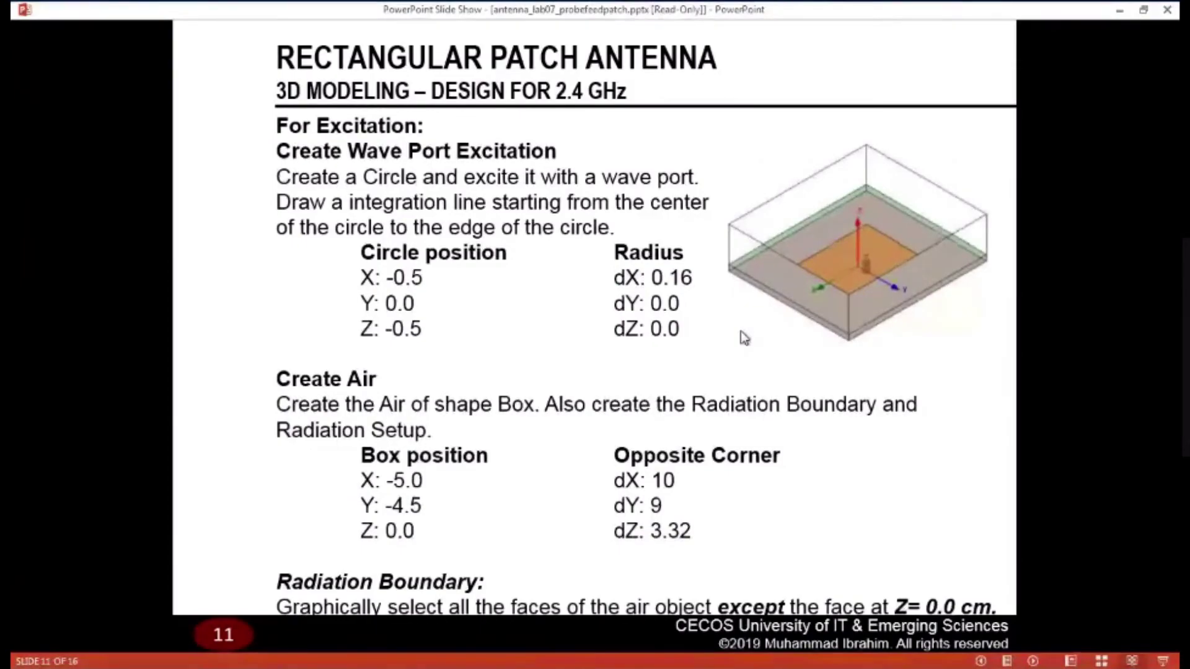
key("alt+Tab")
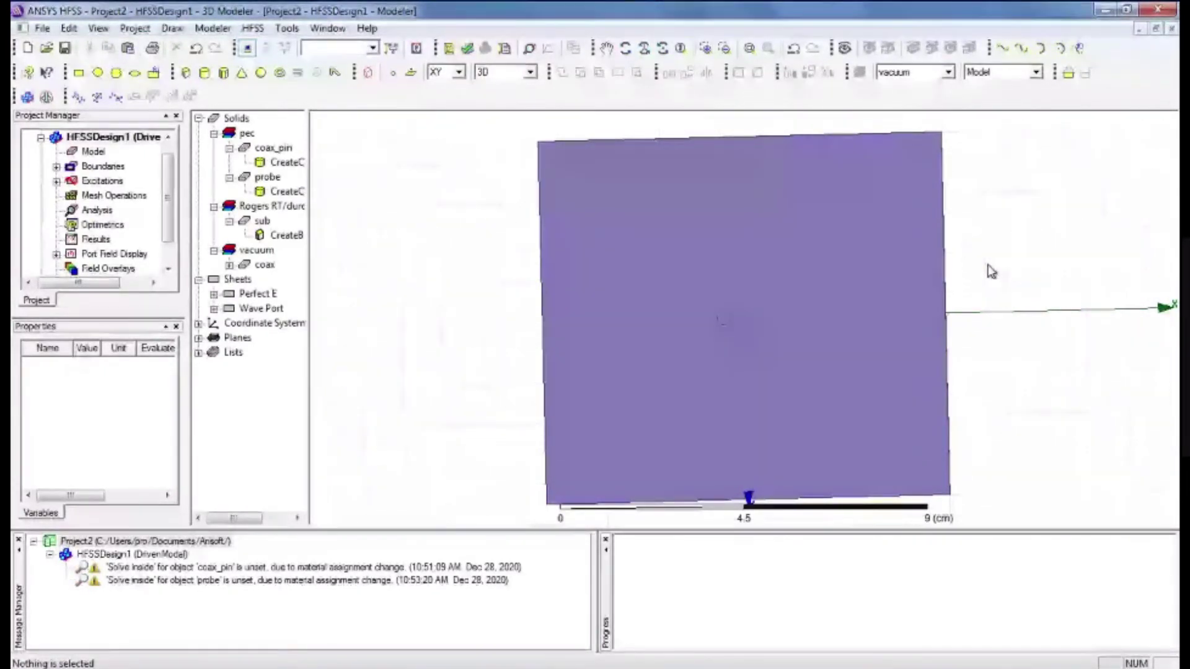
left_click_drag(988, 268, 995, 444, "alt")
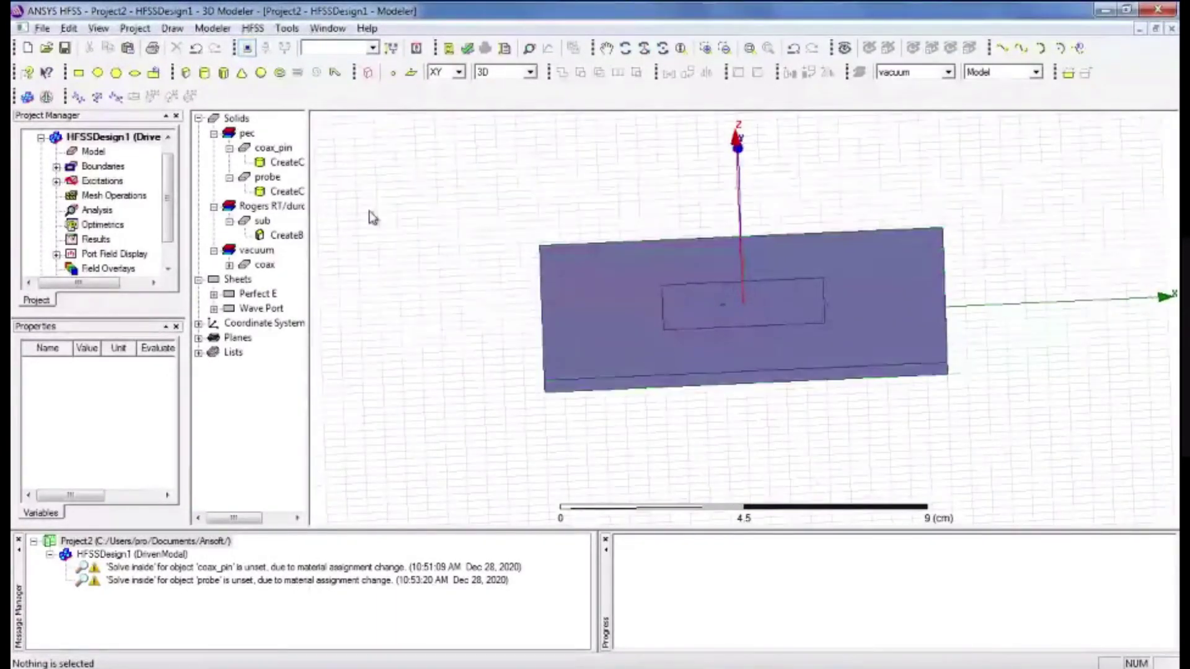
left_click(186, 74)
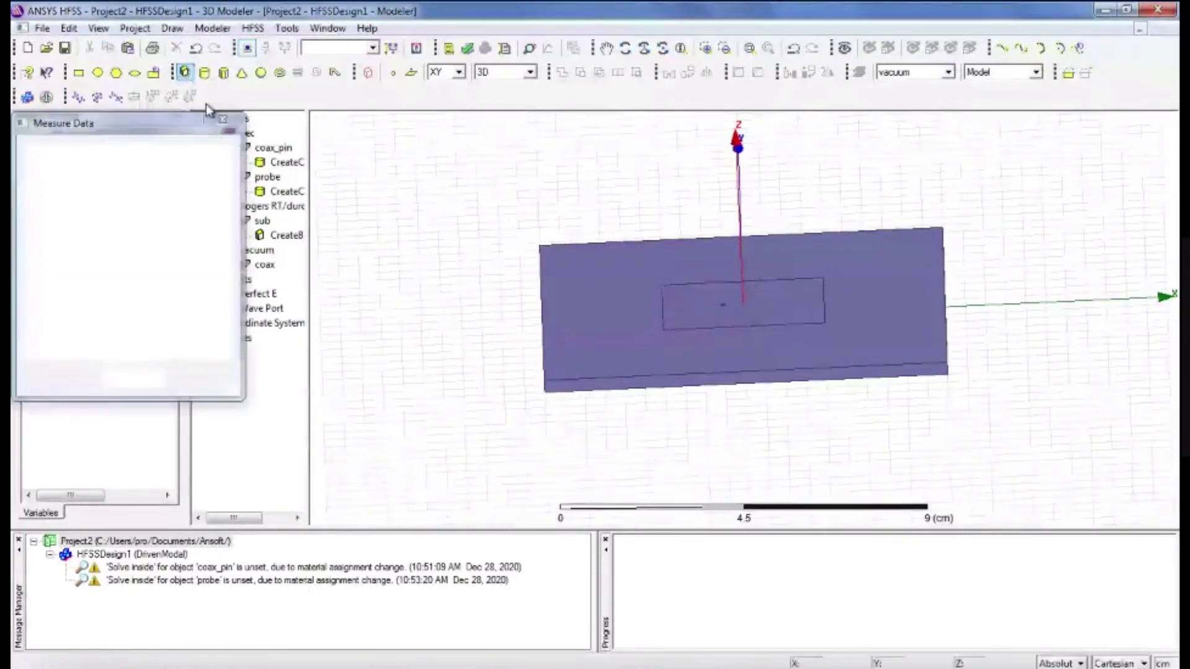
left_click(375, 189)
left_click(668, 290)
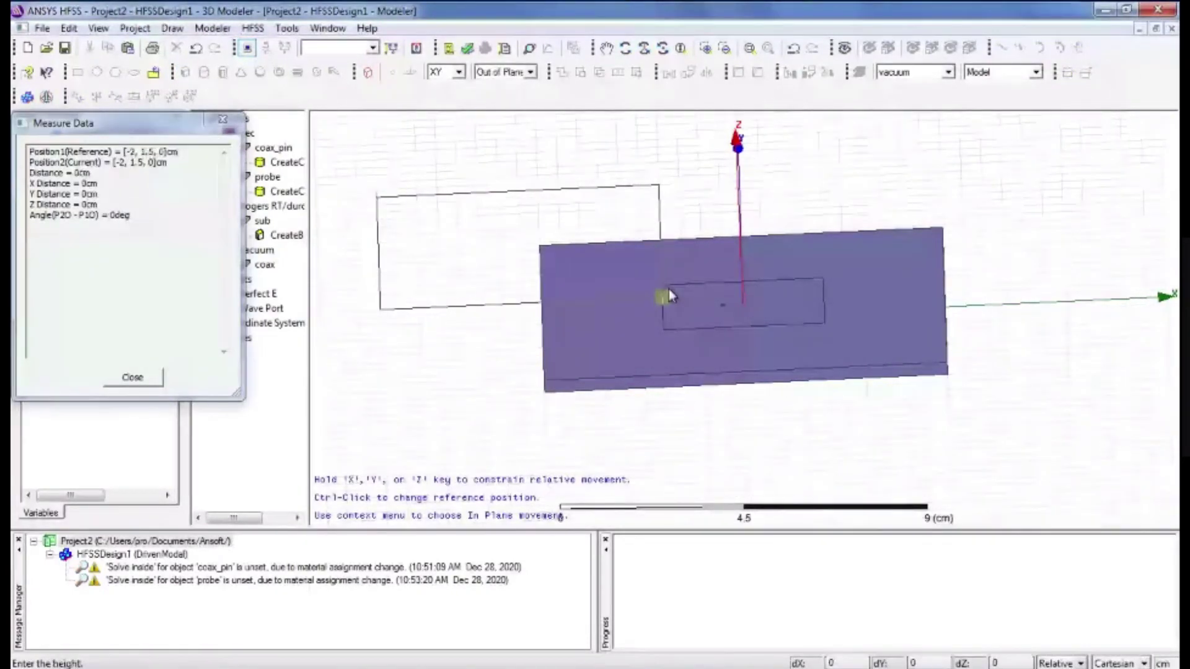
left_click(629, 240)
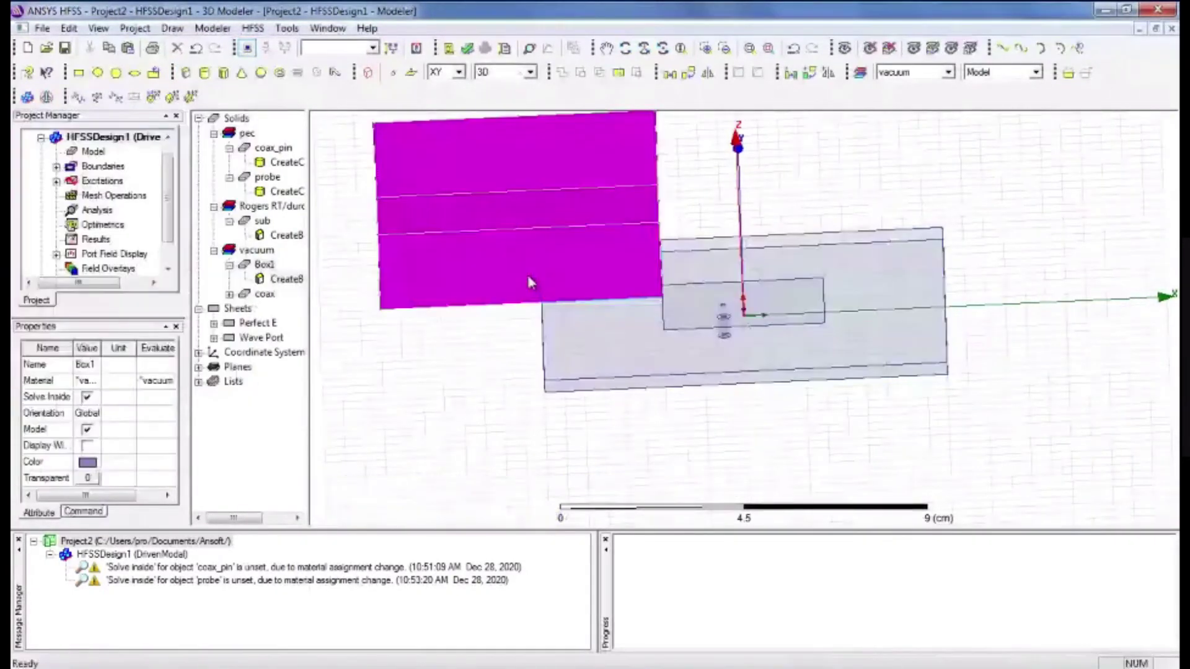
- Rename the new box as Air and set its material to air
double_click(262, 265)
left_click(450, 259)
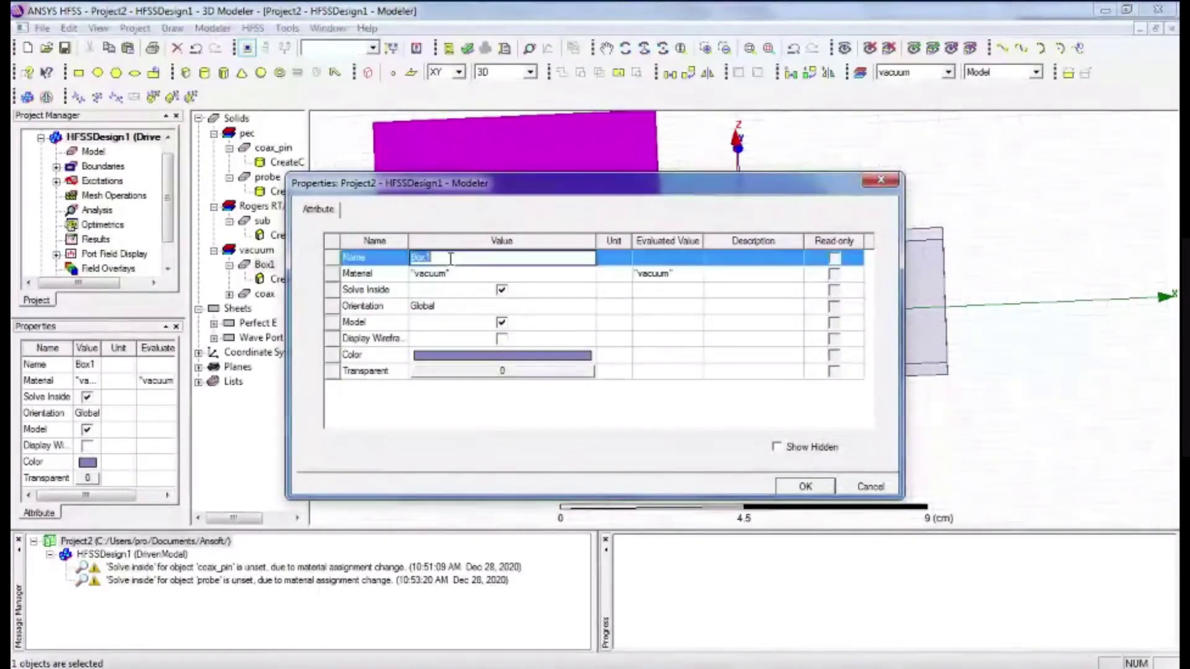
type("Al")
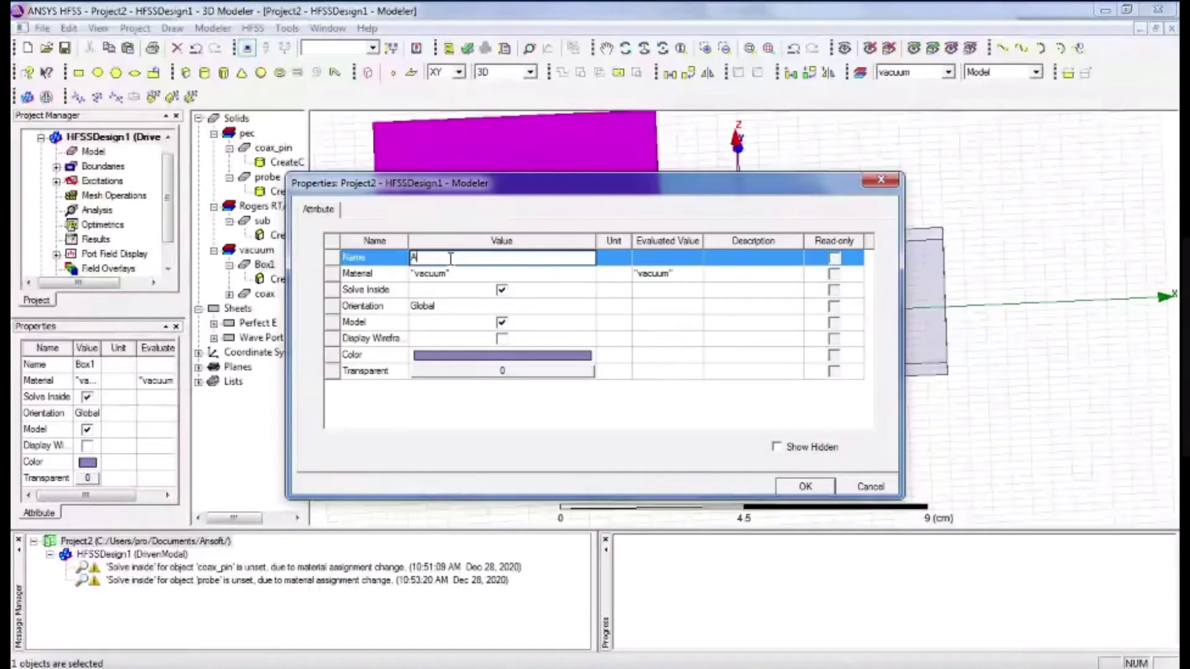
type("r")
left_click(462, 274)
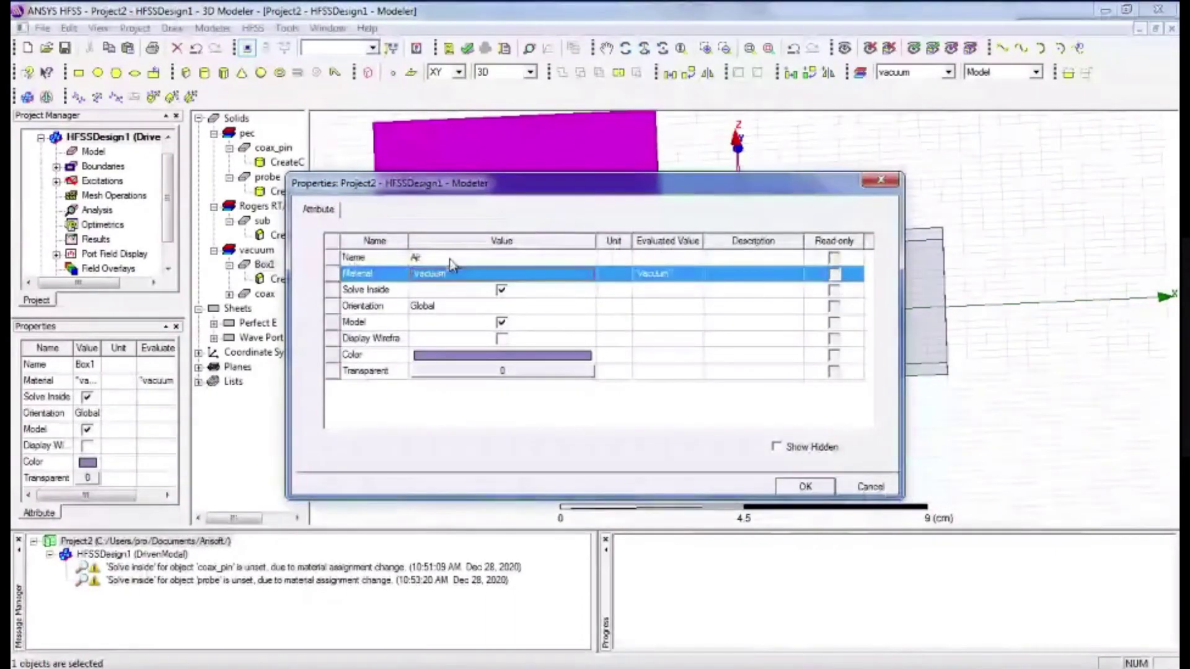
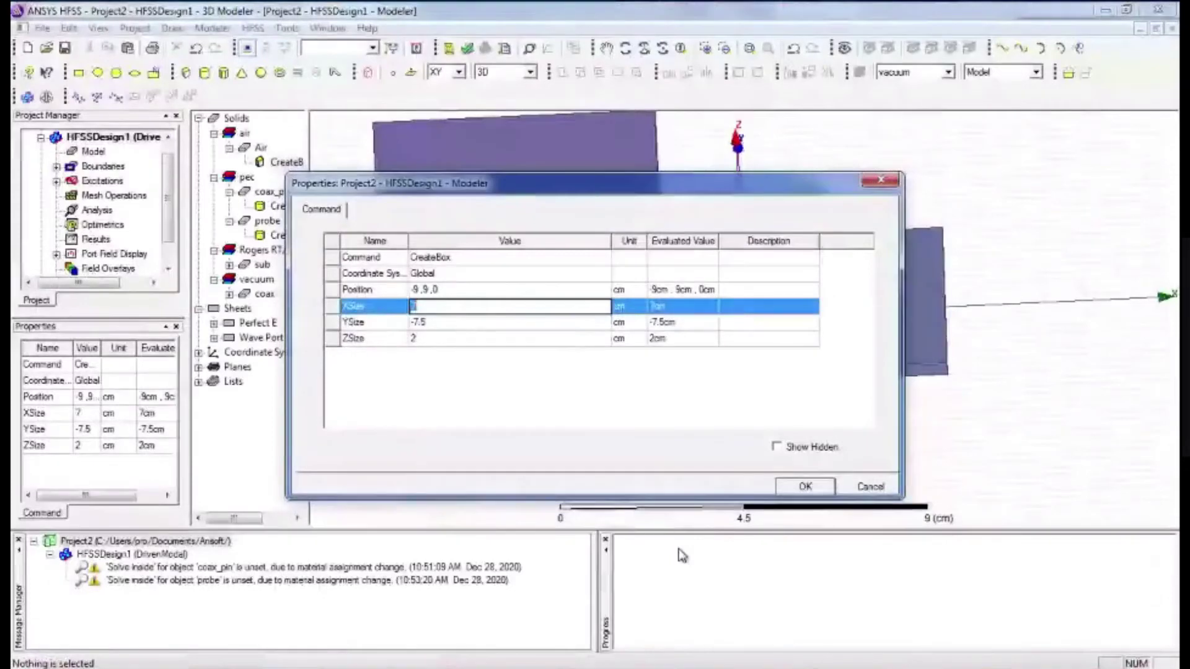
- Set the Air box's X size to 10 cm, Y size to 9 cm and Z size to 3.32 cm
type("10")
key("Return")
key("Down")
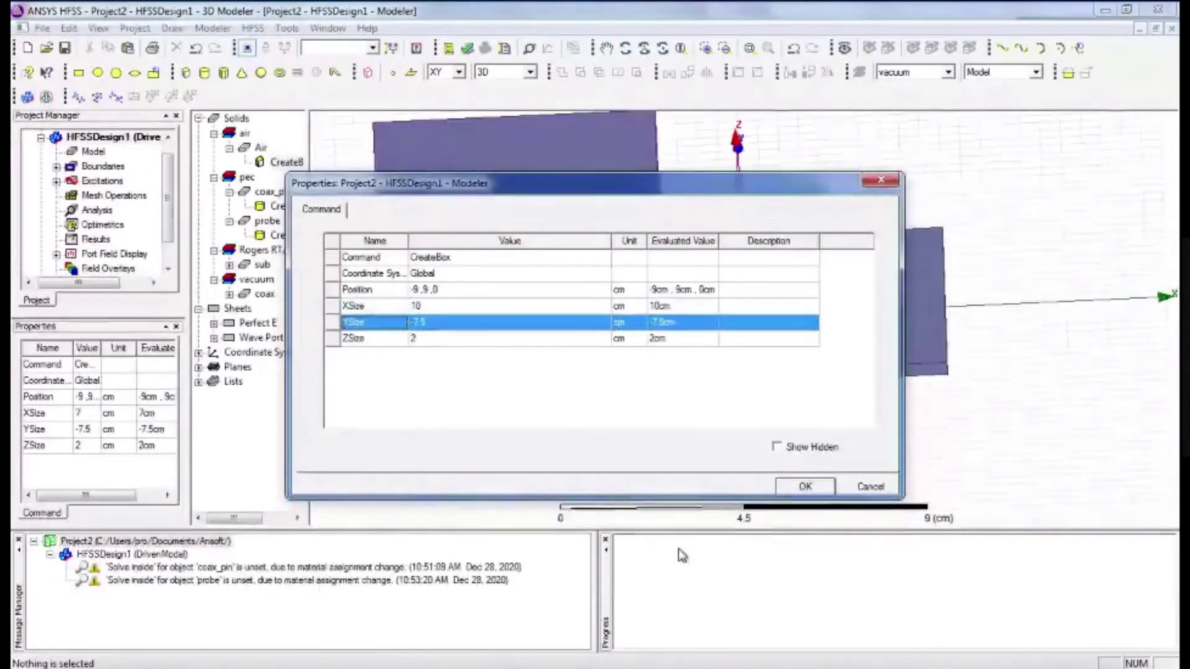
type("9")
key("Return")
key("Tab")
key("Tab")
key("Tab")
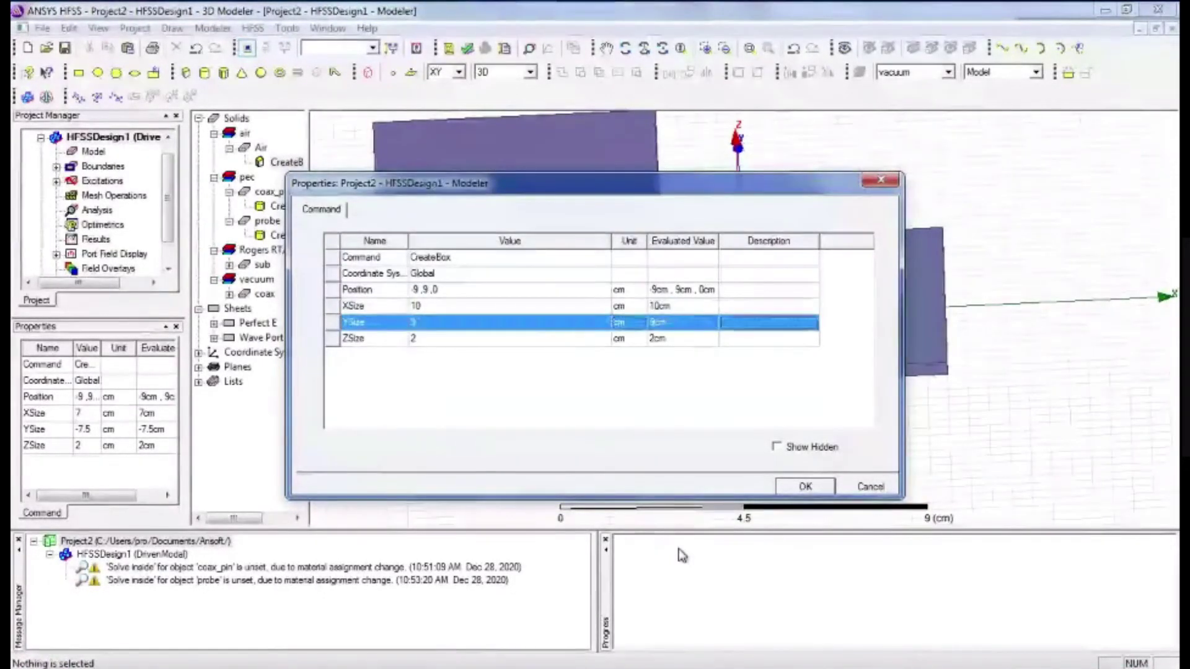
type("3.32")
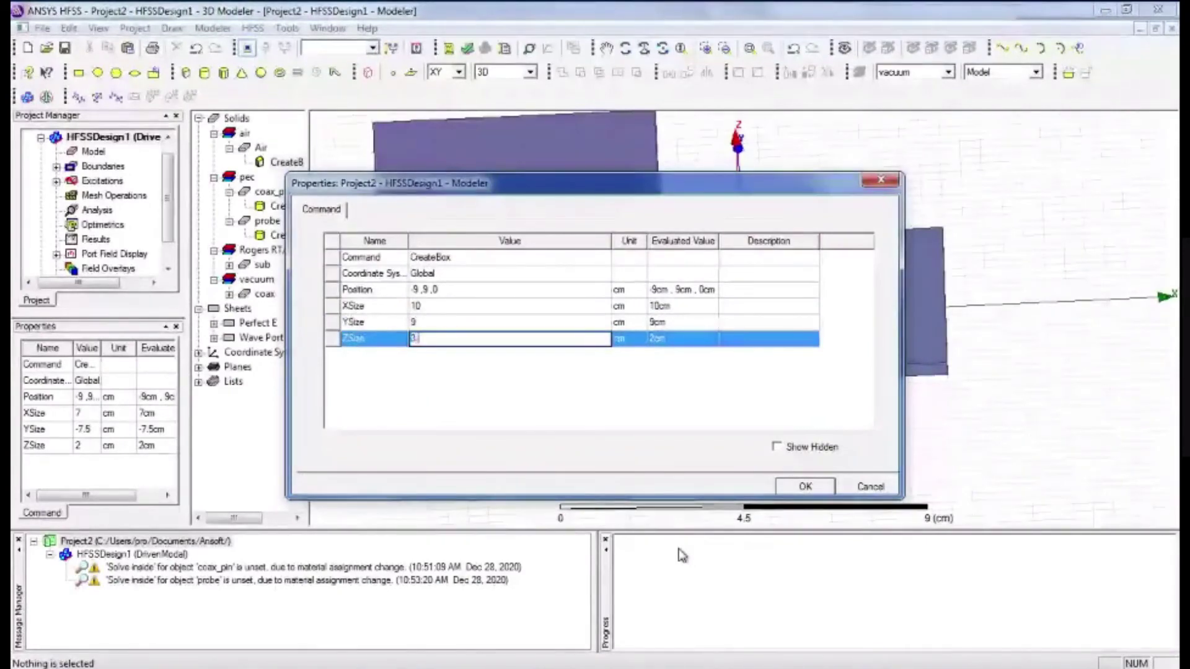
key("Return")
- Set the Air box's position to -5, -4.5, 0 cm, consulting the lab slide for the coordinates, and apply the dimension changes
key("Up")
key("Up")
key("Up")
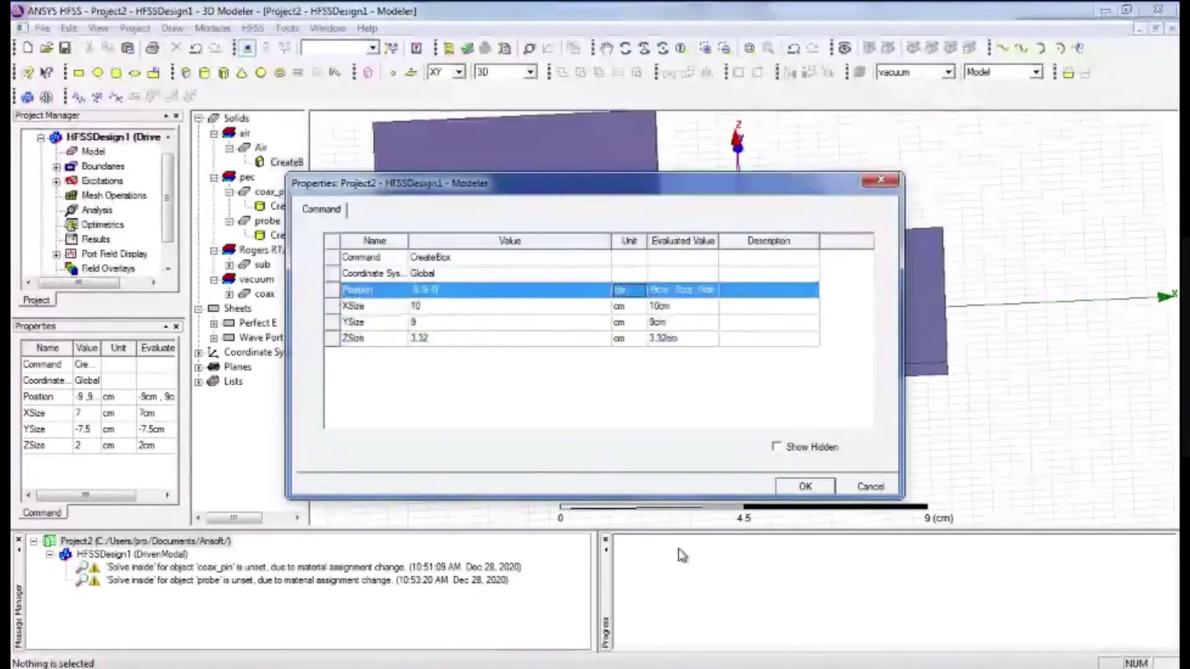
key("Left")
key("alt+Tab")
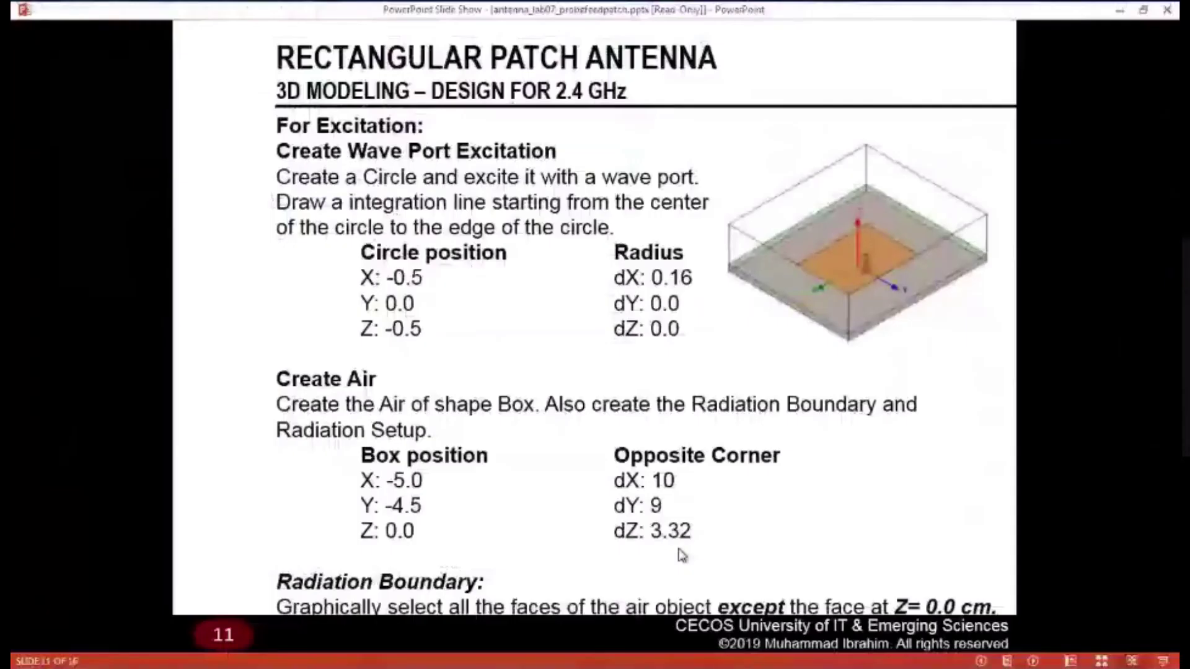
key("alt+Tab")
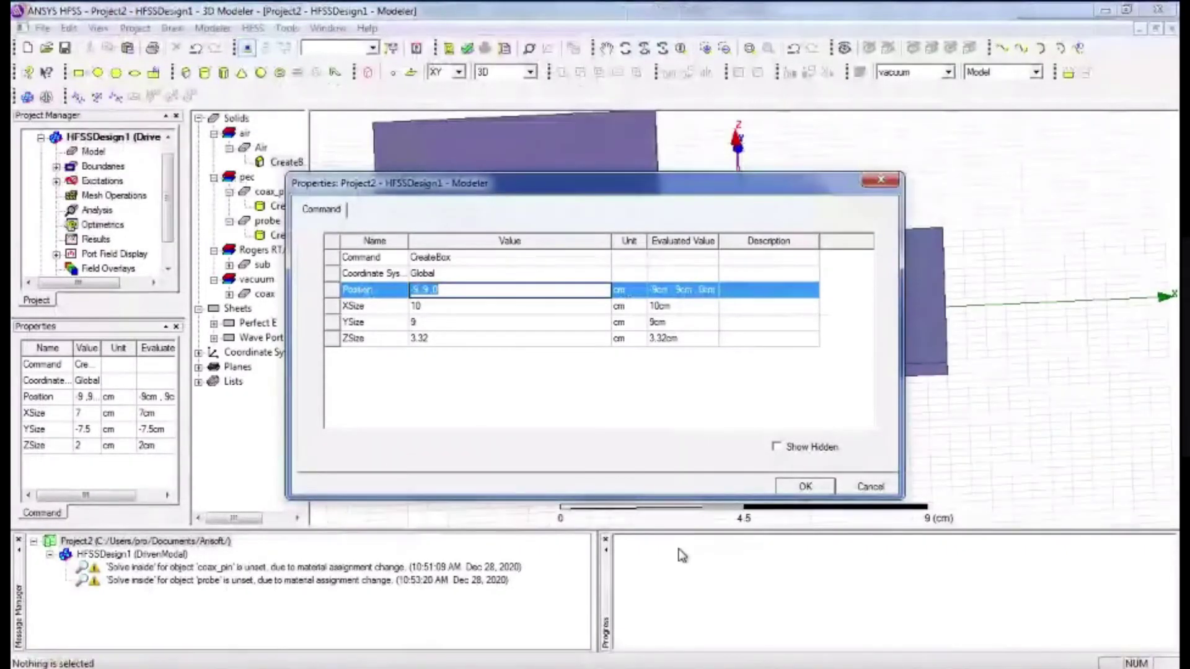
key("BackSpace")
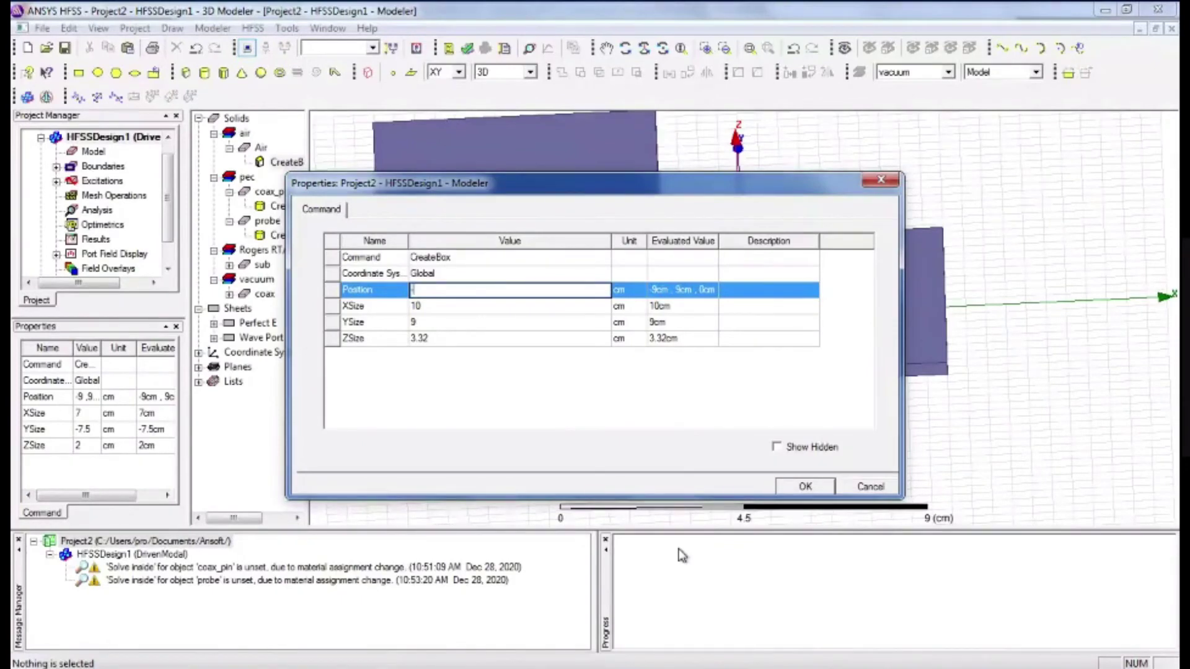
type("5,")
type("4.5 ,0")
key("Tab")
key("Tab")
key("Tab")
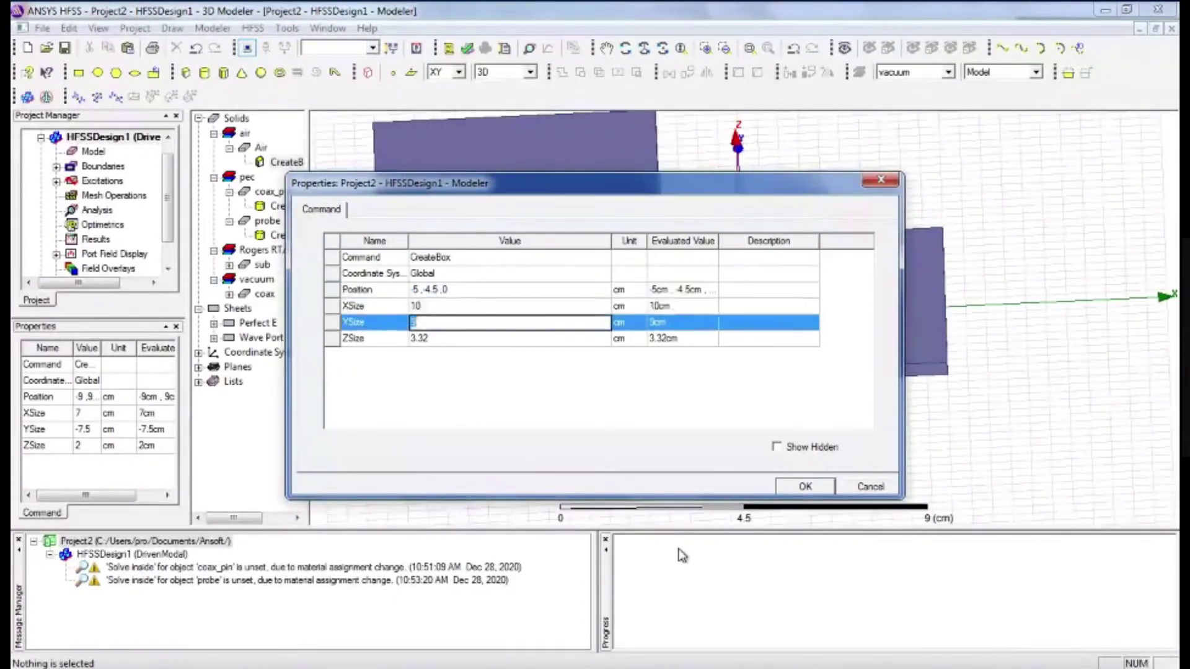
key("Return")
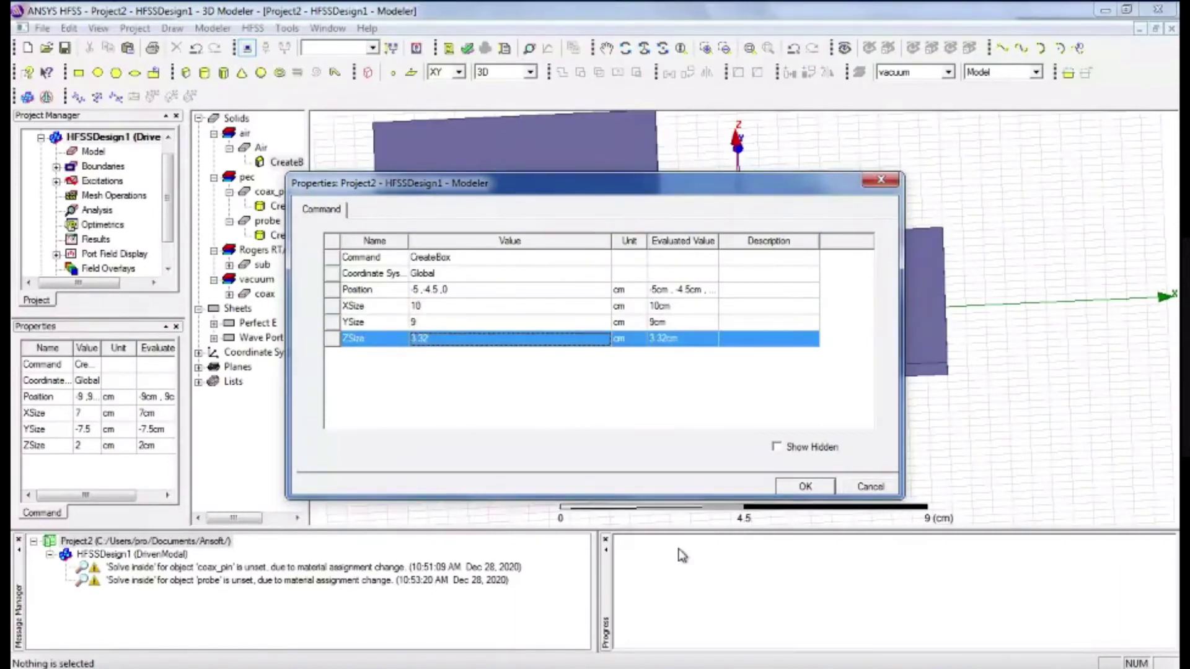
key("Return")
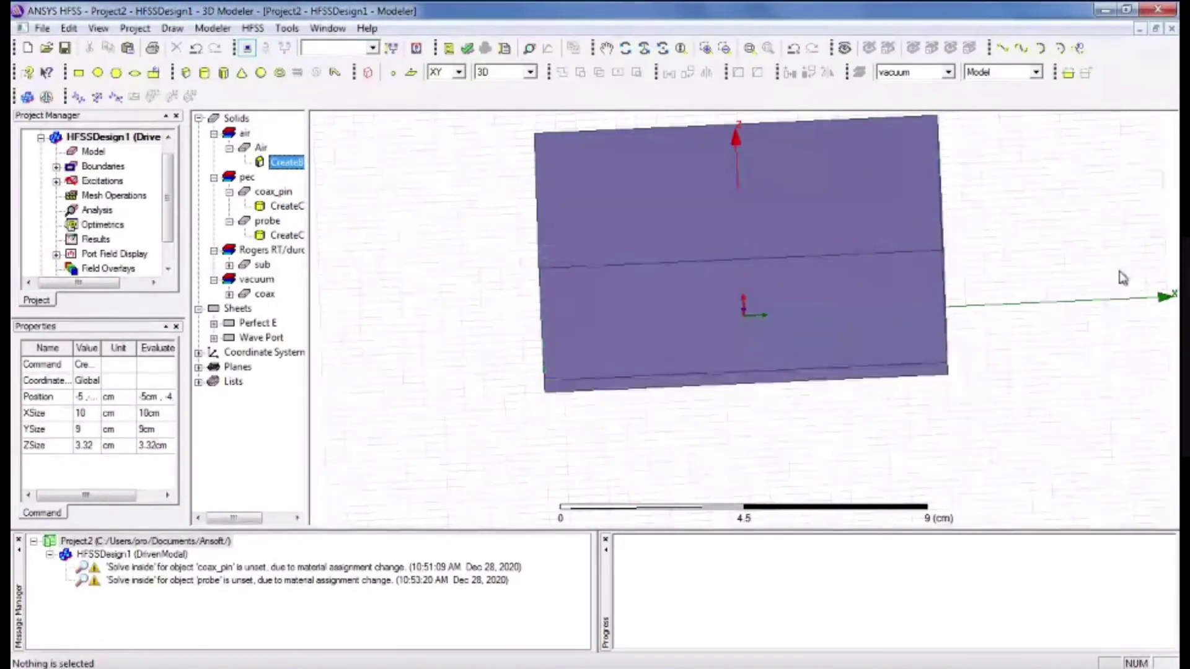
- Switch to face selection and select the Air box's upper face together with one adjoining side face
left_click_drag(1137, 295, 1137, 306, "alt")
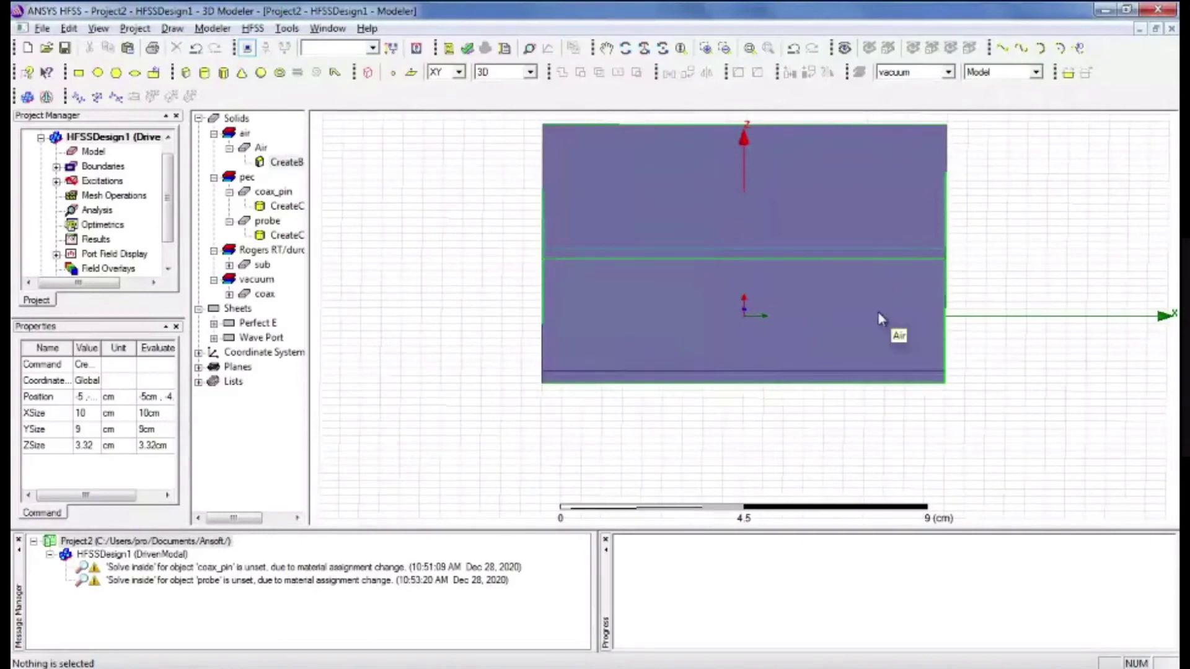
left_click_drag(878, 313, 851, 454, "alt")
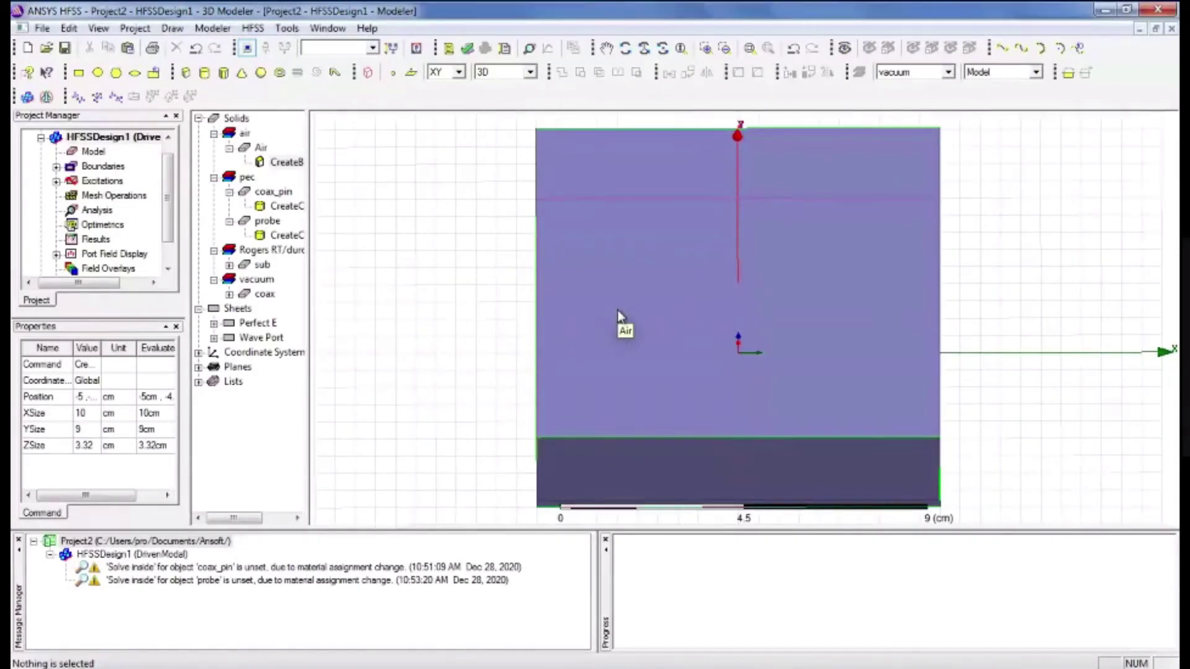
right_click(388, 240)
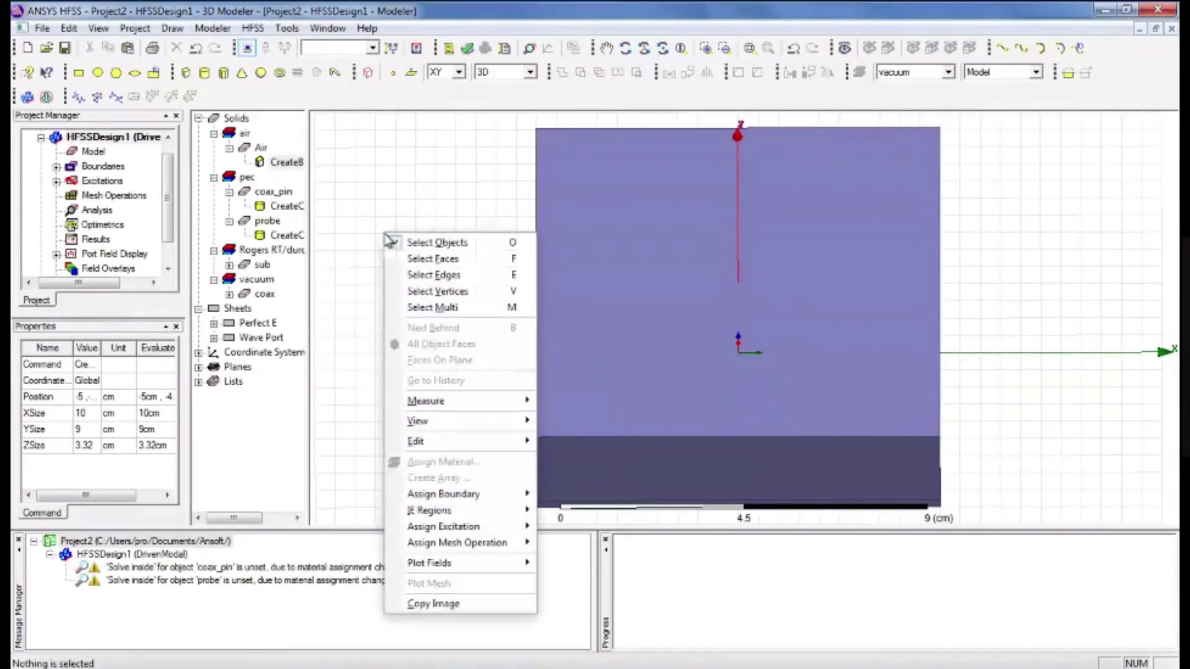
left_click(416, 259)
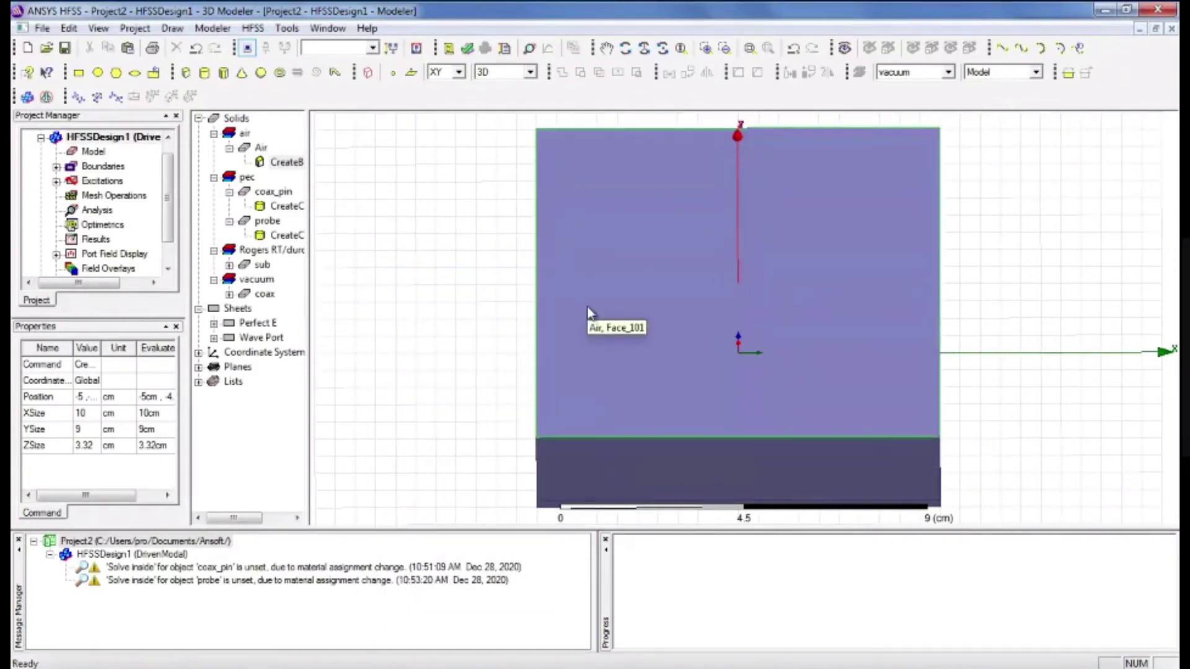
left_click(635, 315)
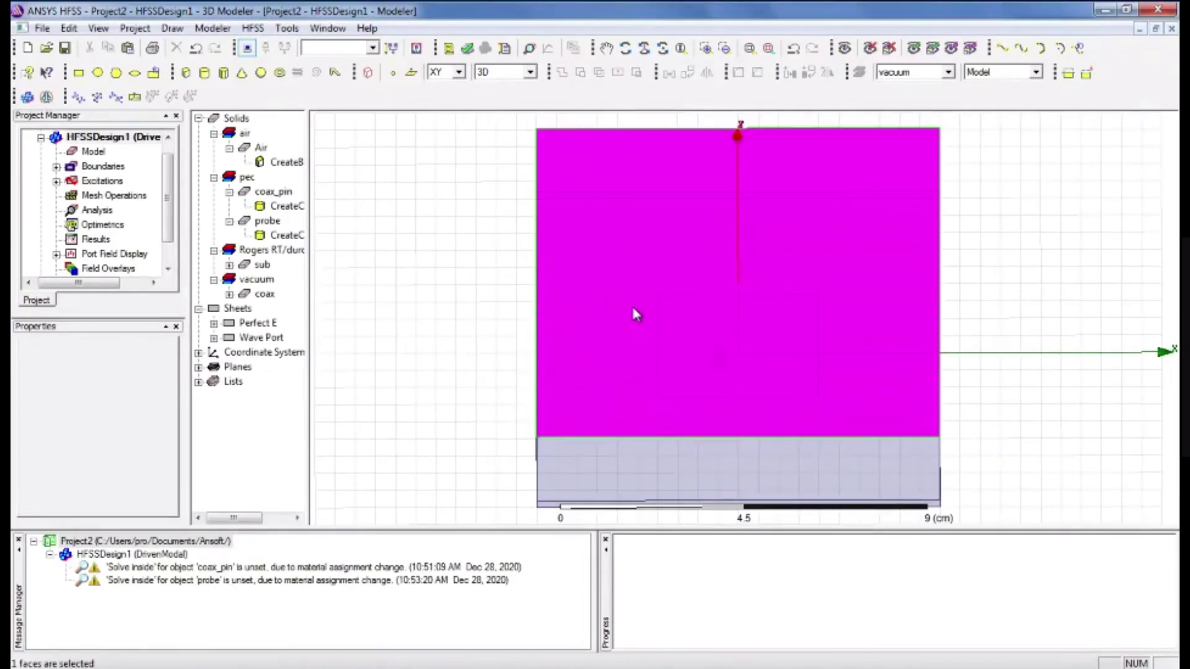
left_click(669, 459, "ctrl")
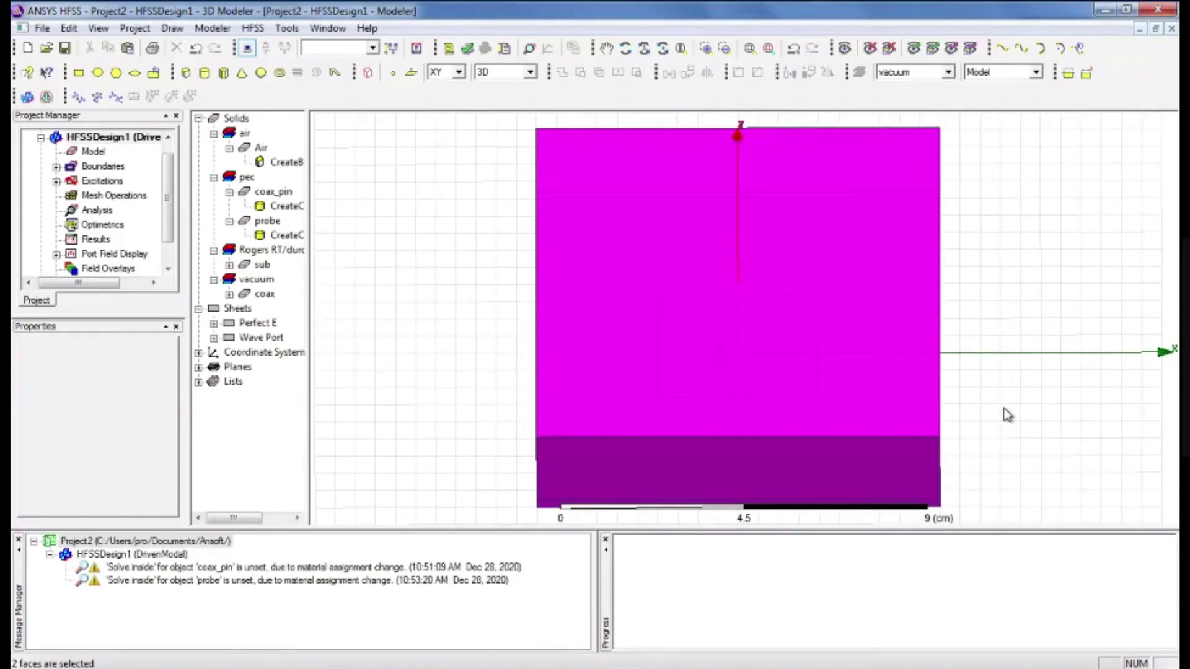
- Add the Air box's three remaining side faces to the selection, leaving out the Z = 0 face, and assign a Radiating Only radiation boundary
left_click_drag(1002, 408, 839, 478, "alt")
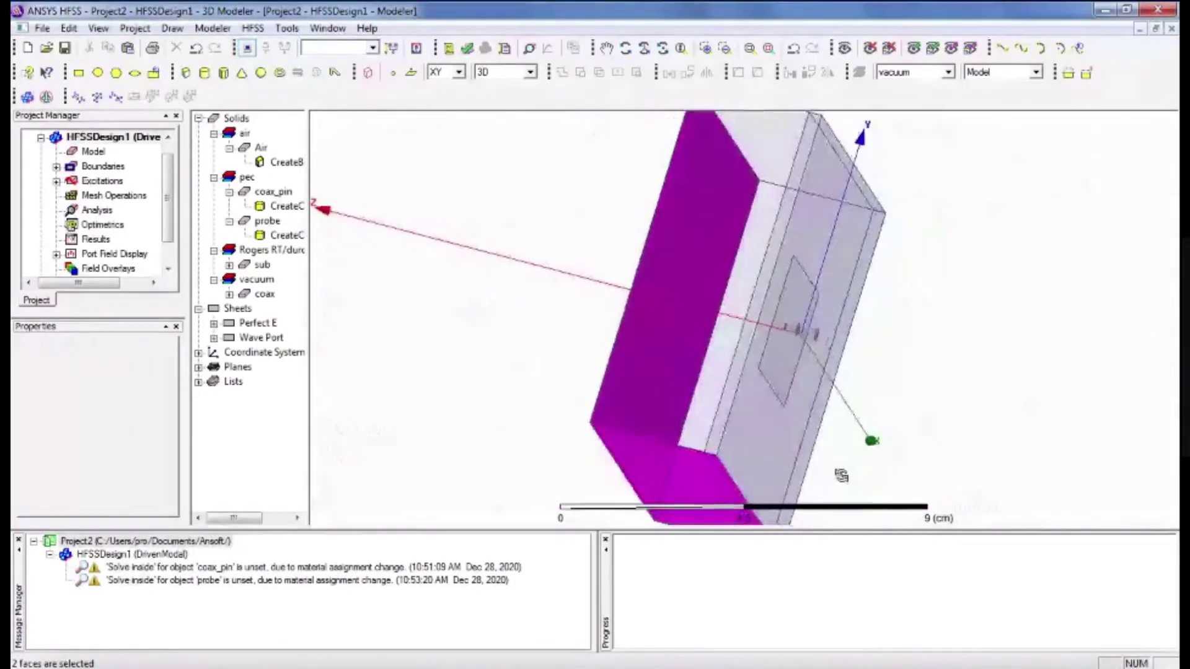
left_click(783, 372, "ctrl")
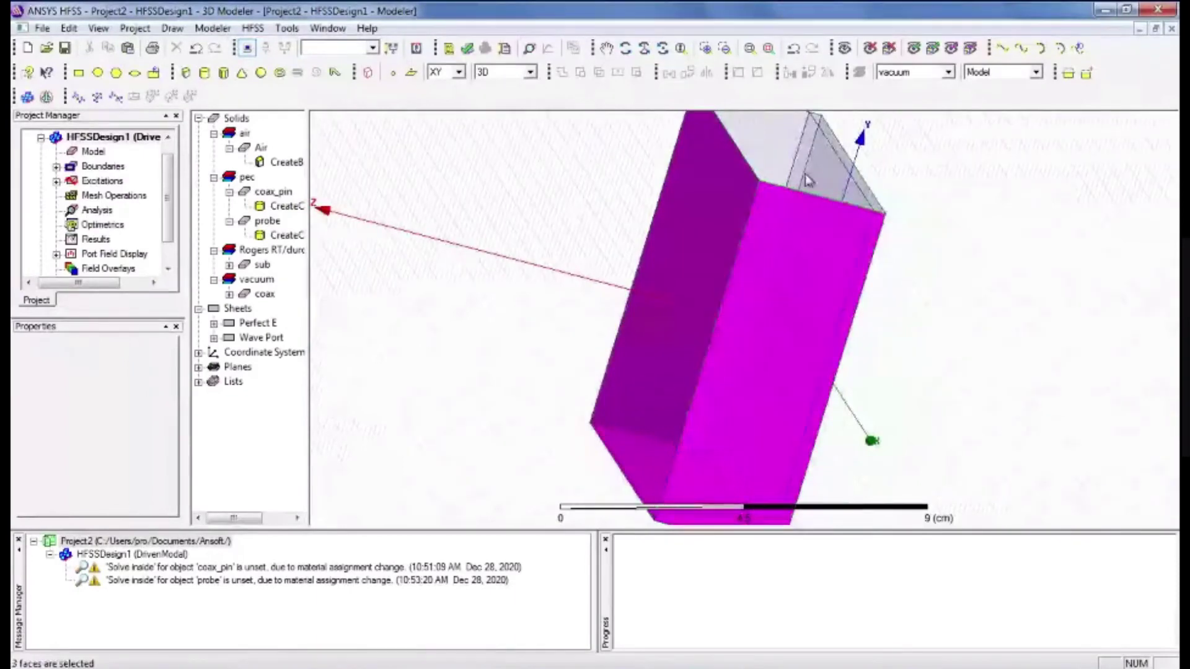
left_click(805, 173, "ctrl")
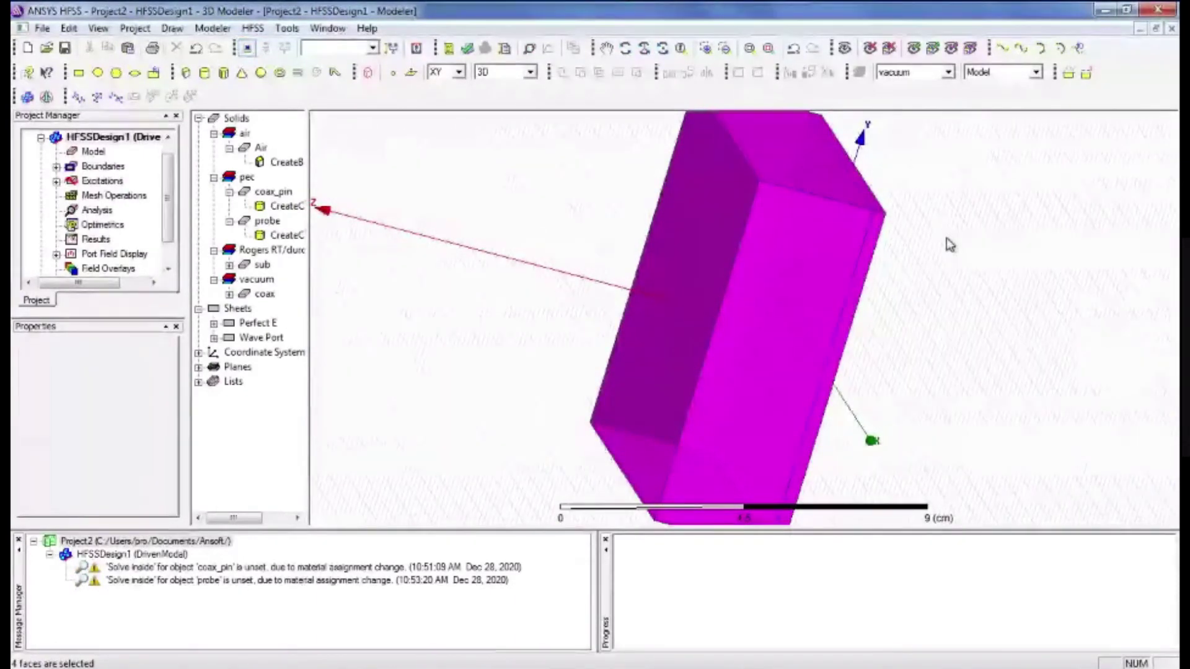
left_click_drag(946, 237, 987, 400, "alt")
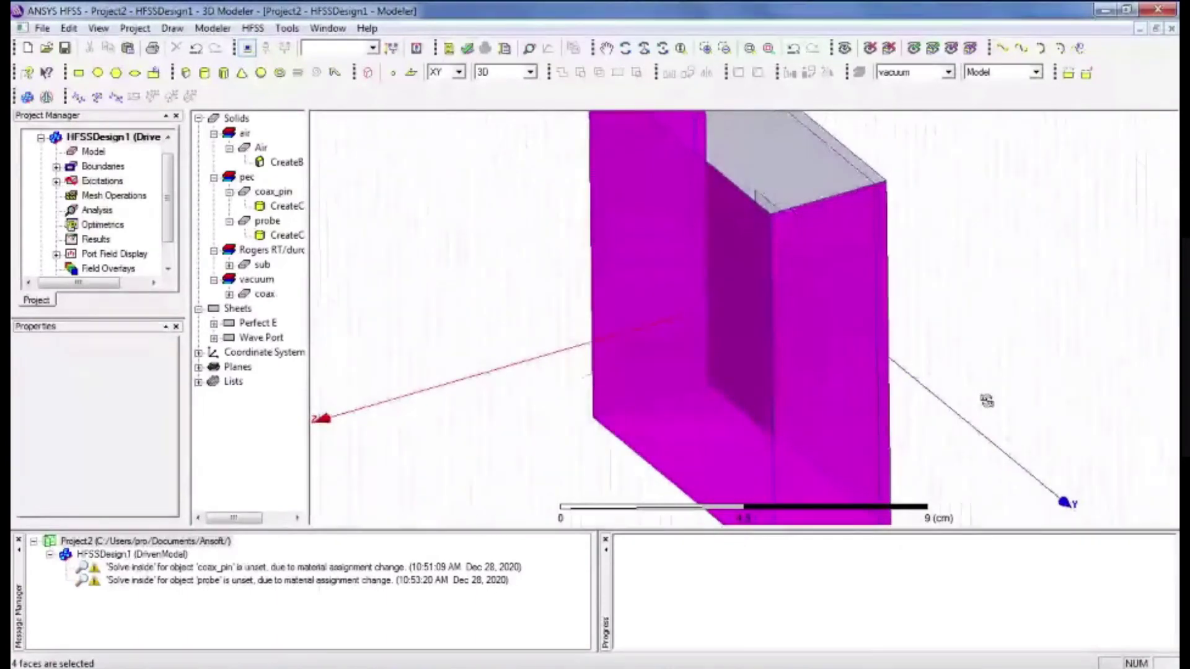
left_click(816, 165, "ctrl")
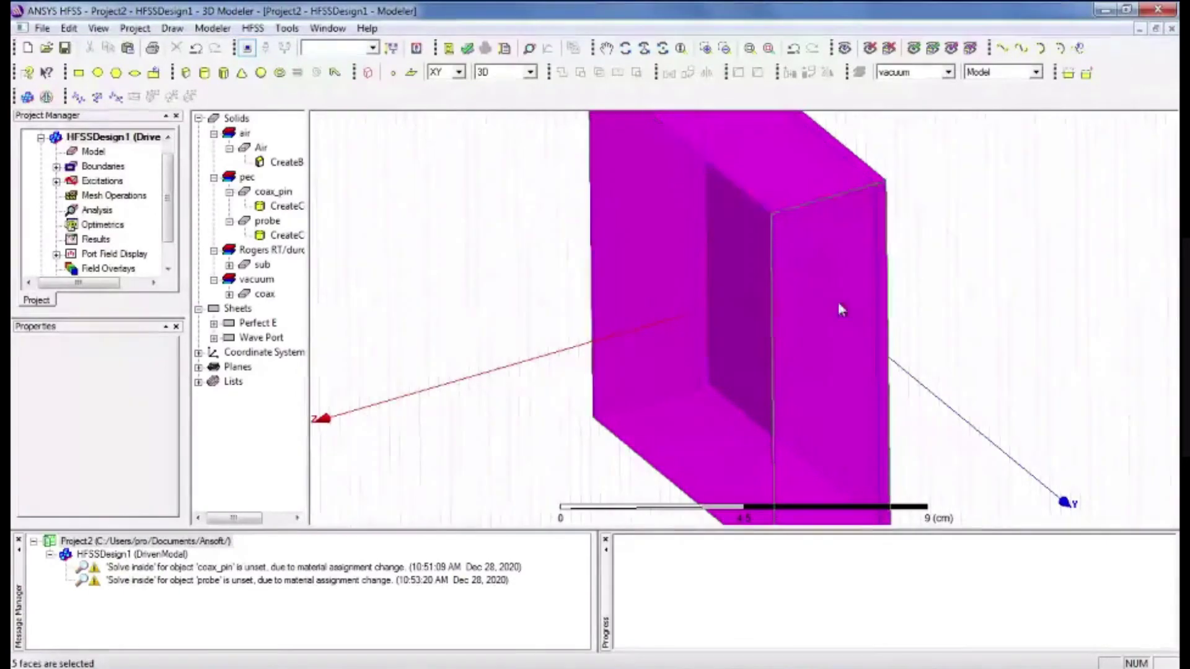
left_click_drag(943, 306, 927, 276, "alt")
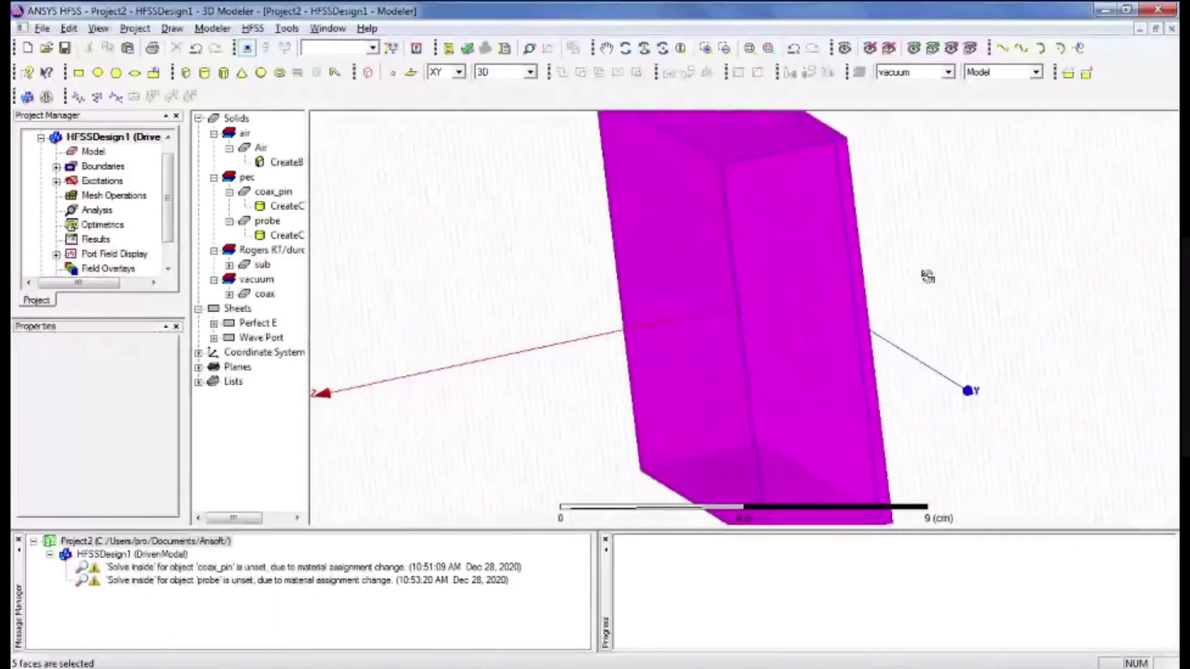
right_click(801, 256)
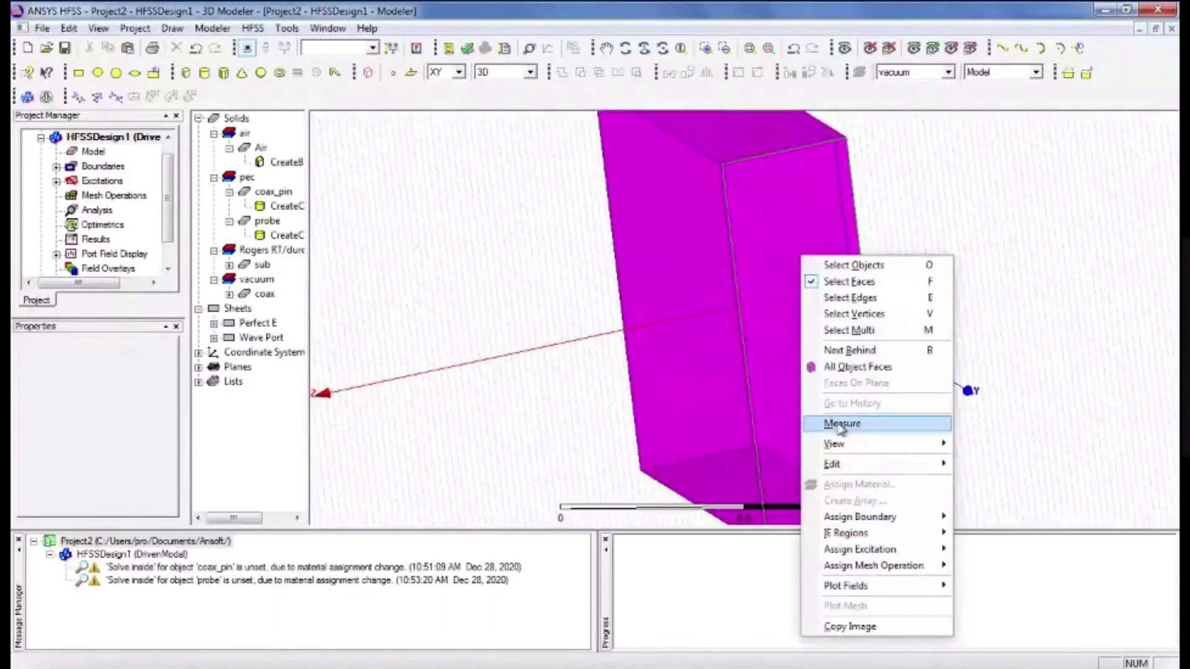
mouse_move(939, 523)
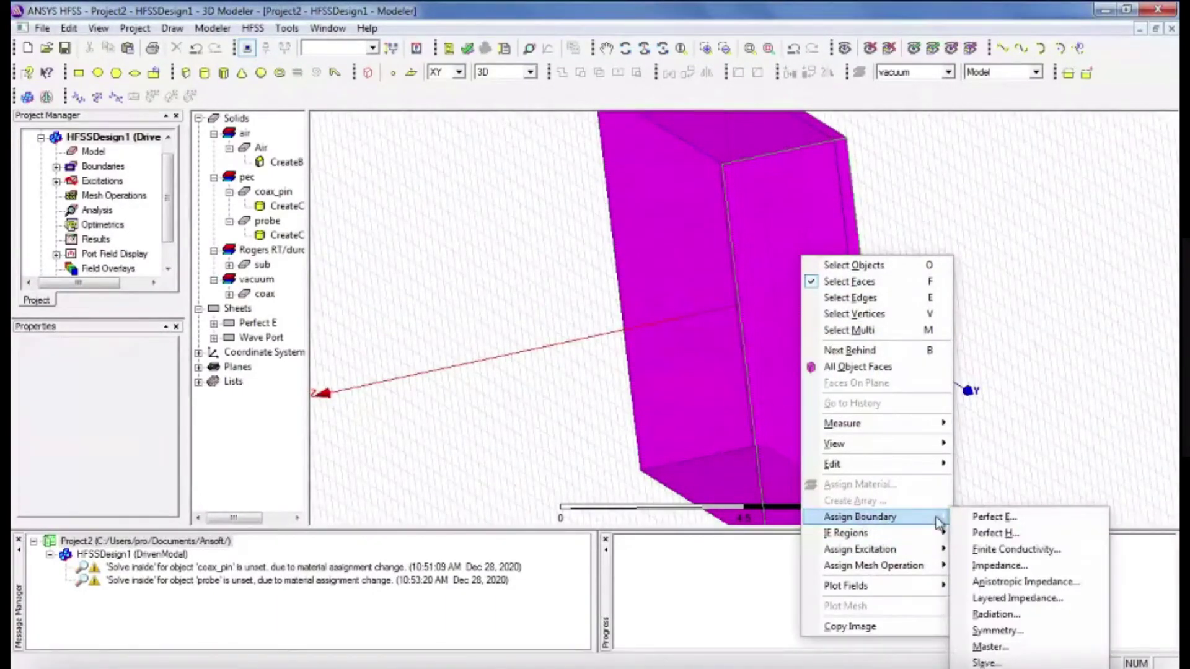
left_click(995, 614)
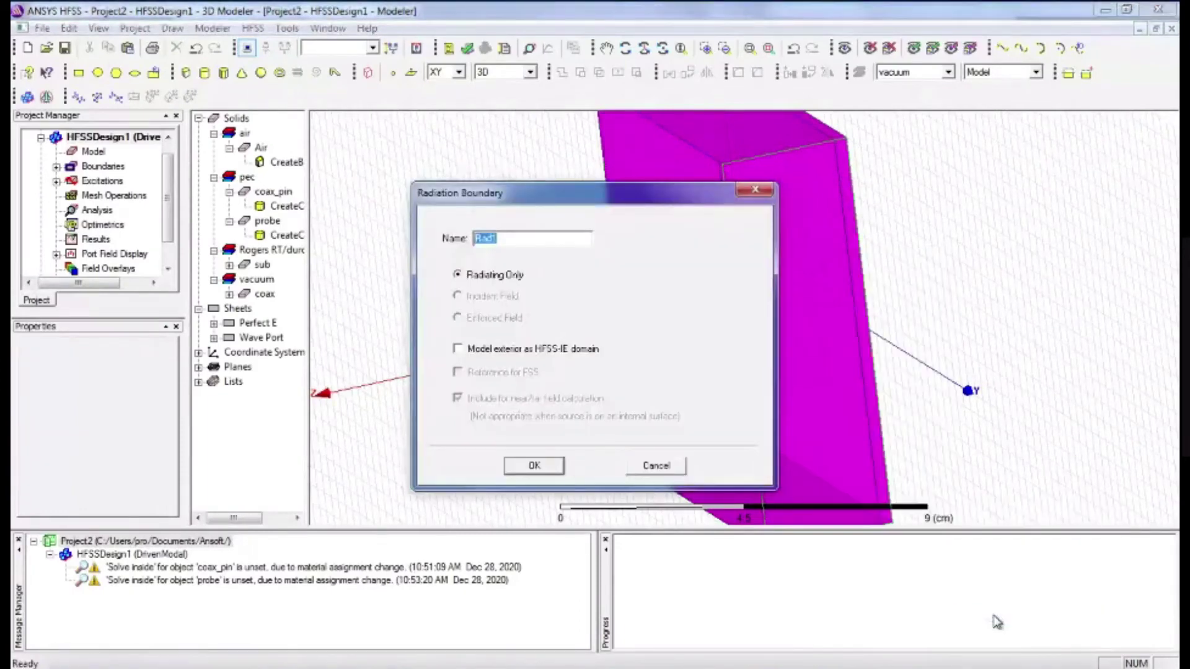
left_click(534, 465)
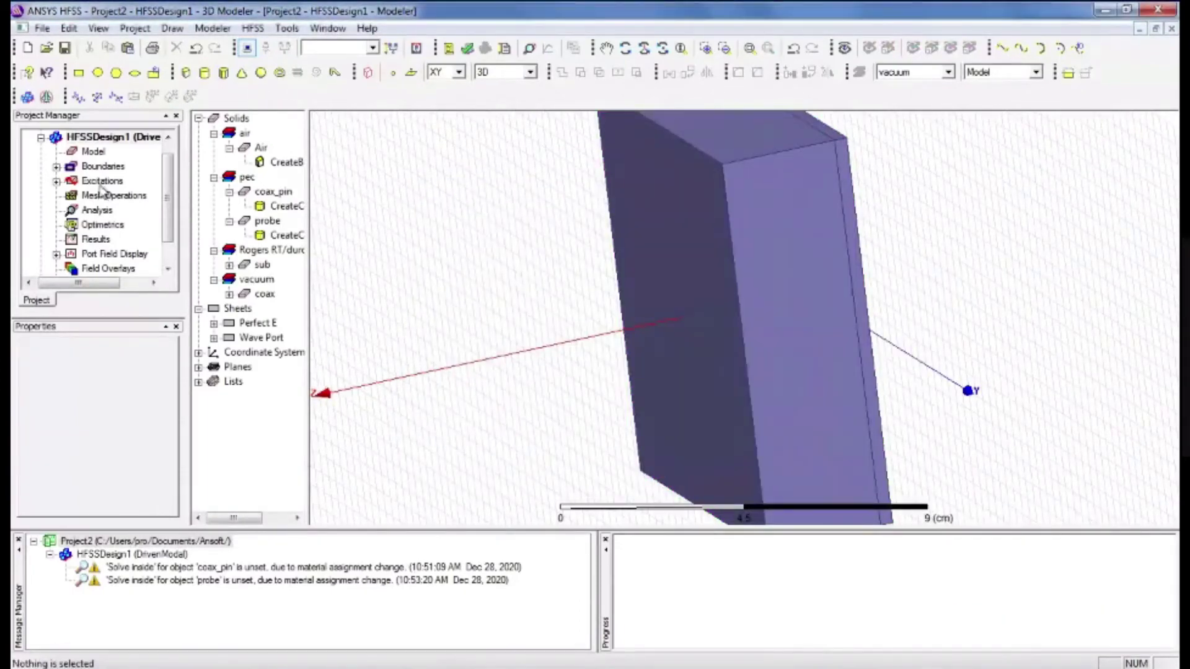
- Show the new radiation boundary on the model and inspect which Air box faces it covers
left_click(56, 166)
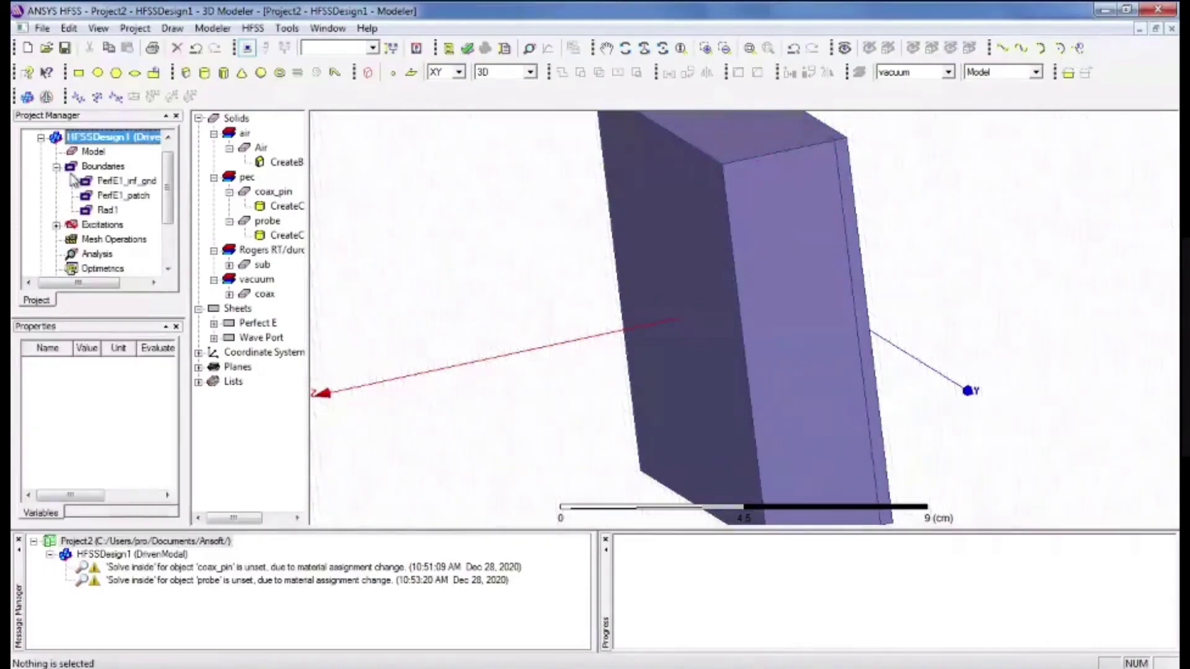
left_click(106, 210)
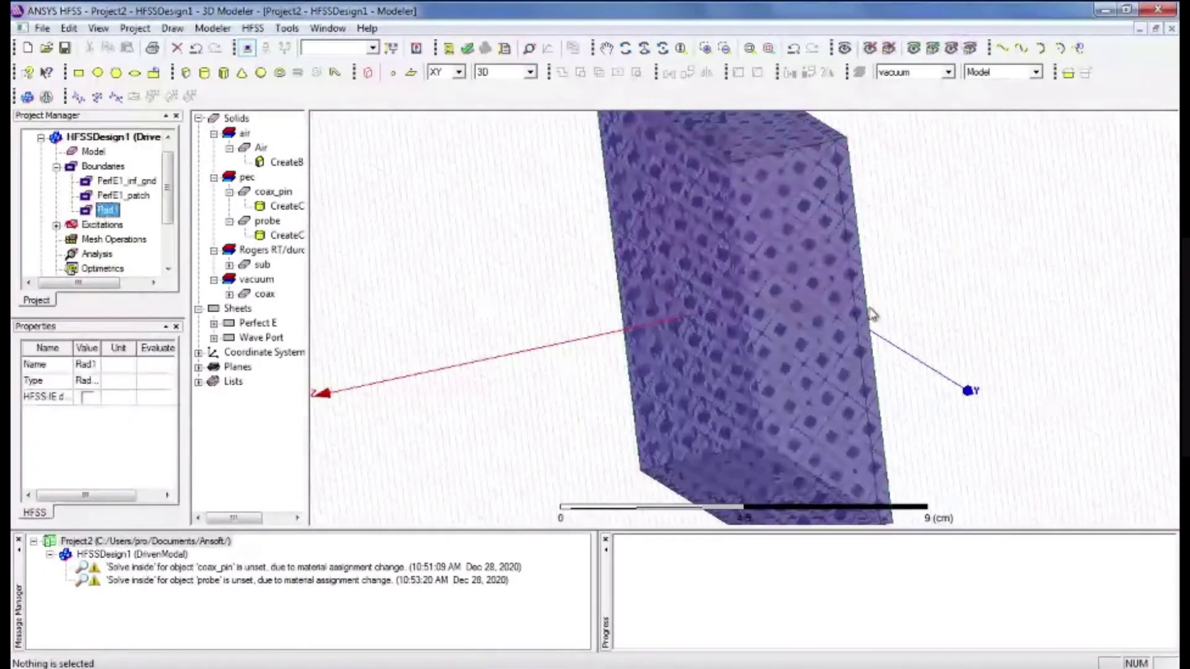
left_click_drag(995, 292, 654, 561, "alt")
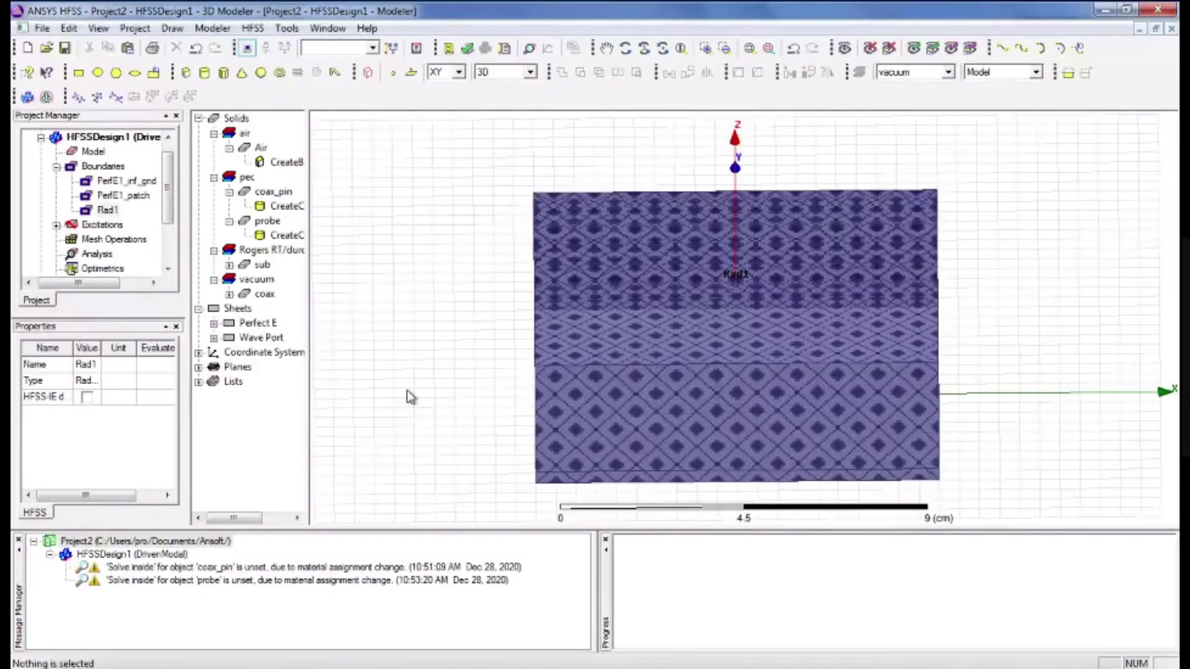
- Switch to the PowerPoint lab slides, check the radiation and analysis setup instructions, and return to HFSS
key("alt+Tab")
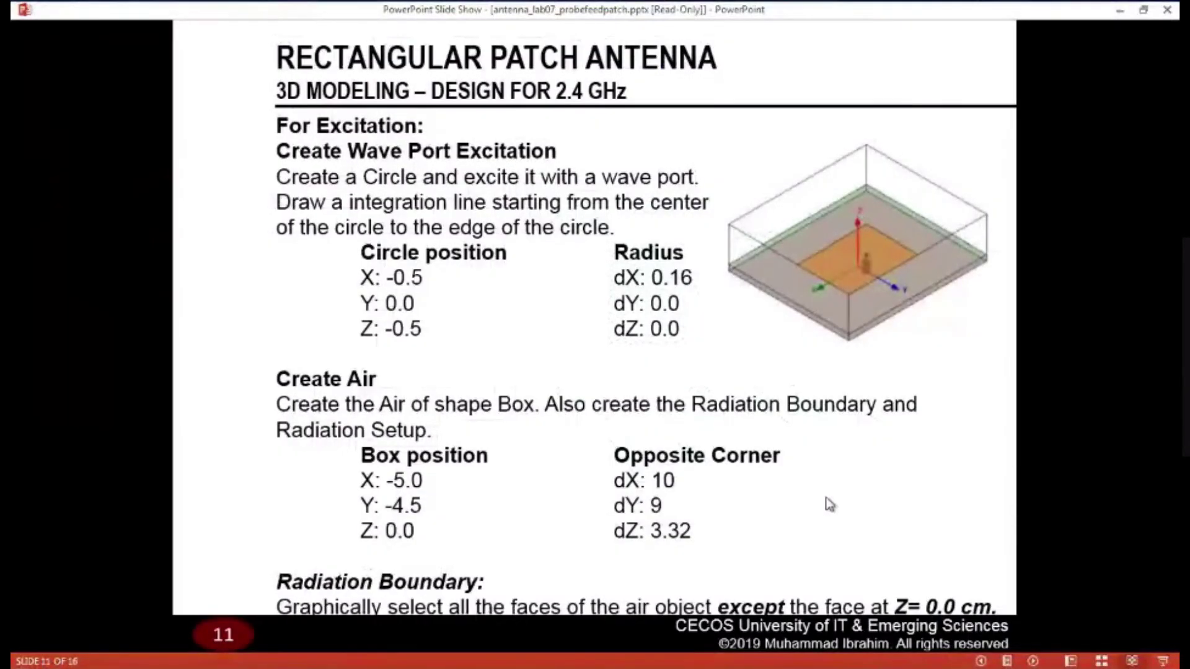
left_click(830, 505)
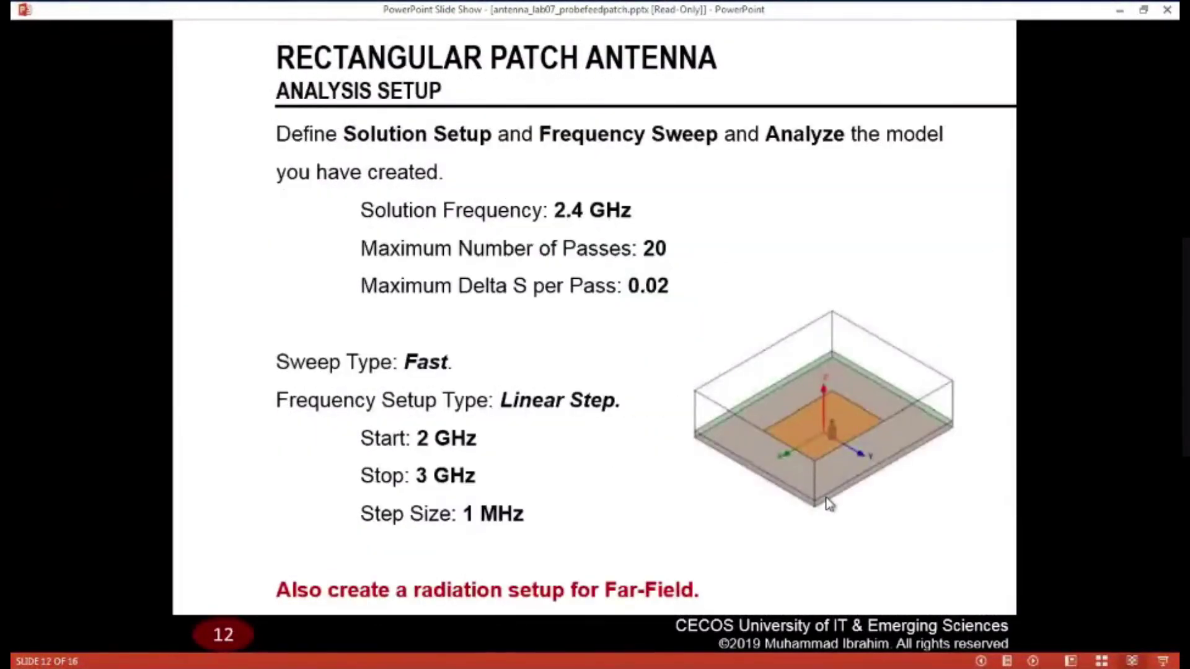
key("Left")
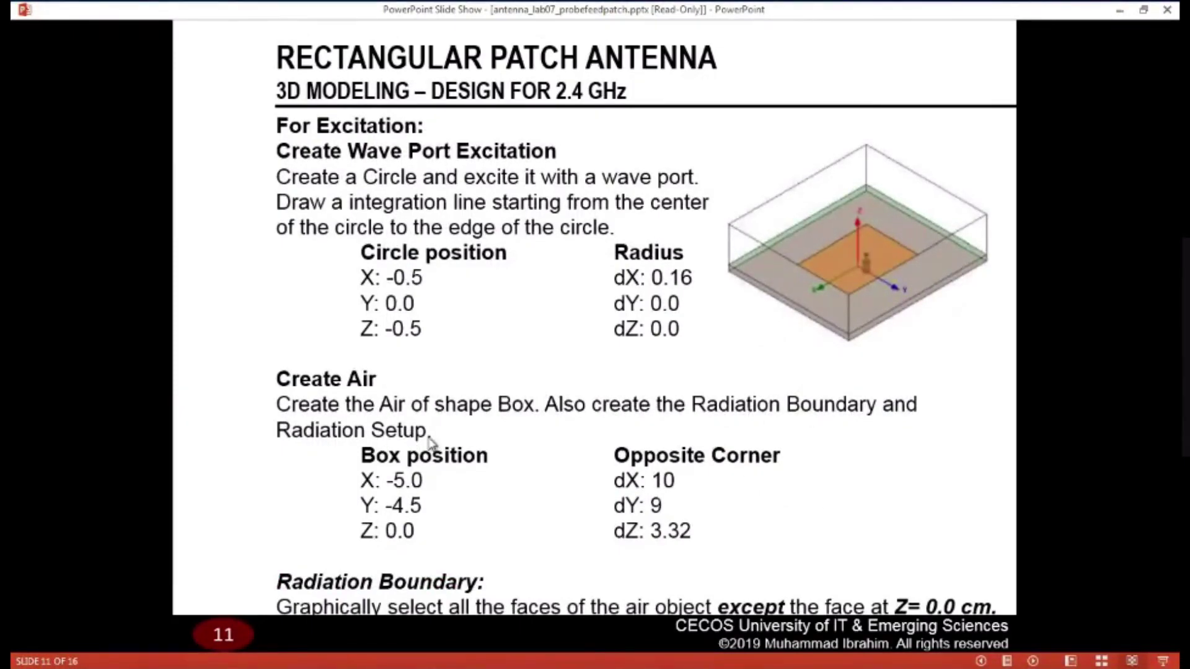
key("alt+Tab")
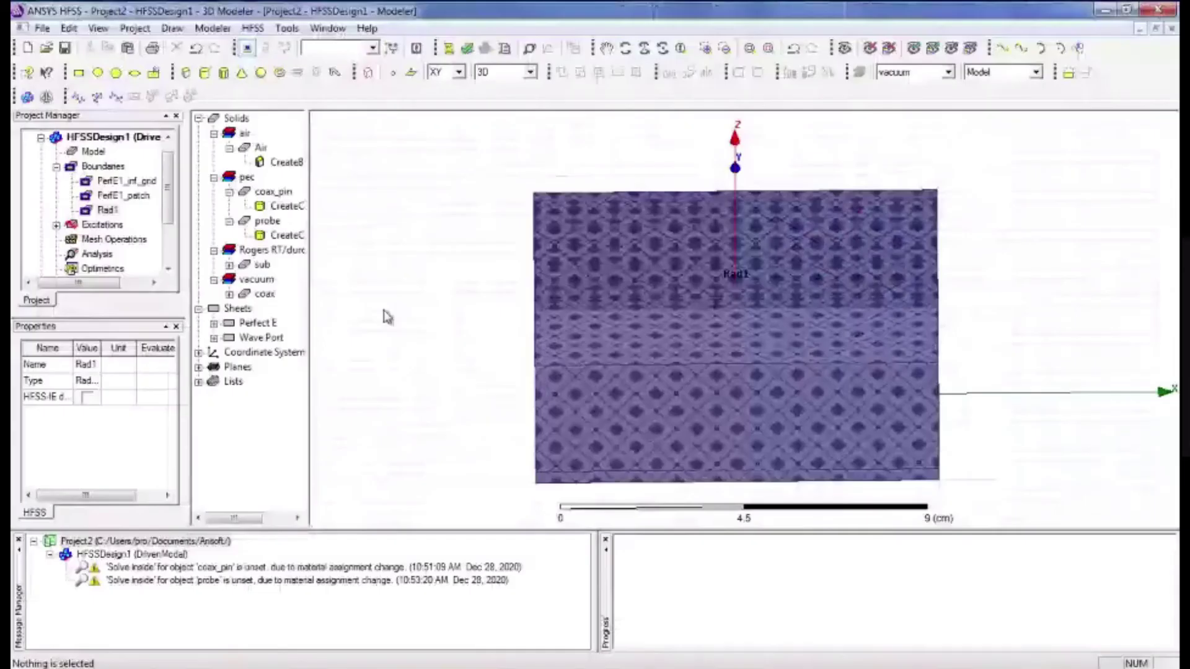
- Insert a far-field infinite sphere radiation setup with the theta start angle set to -180 deg
left_click(253, 28)
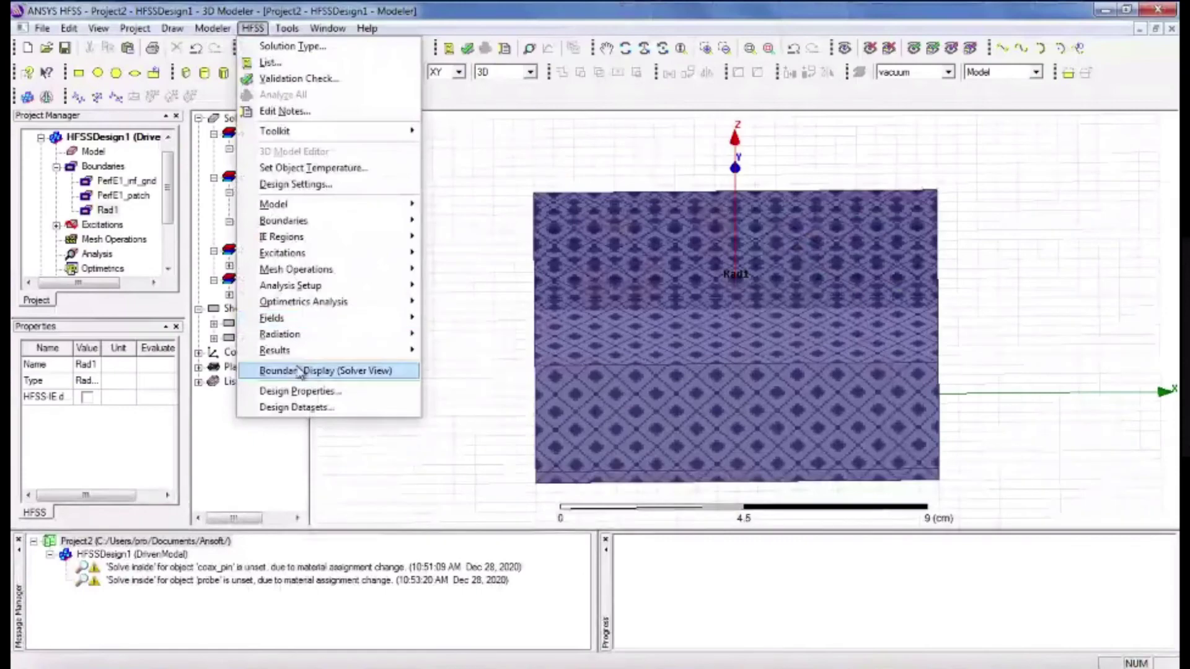
mouse_move(300, 350)
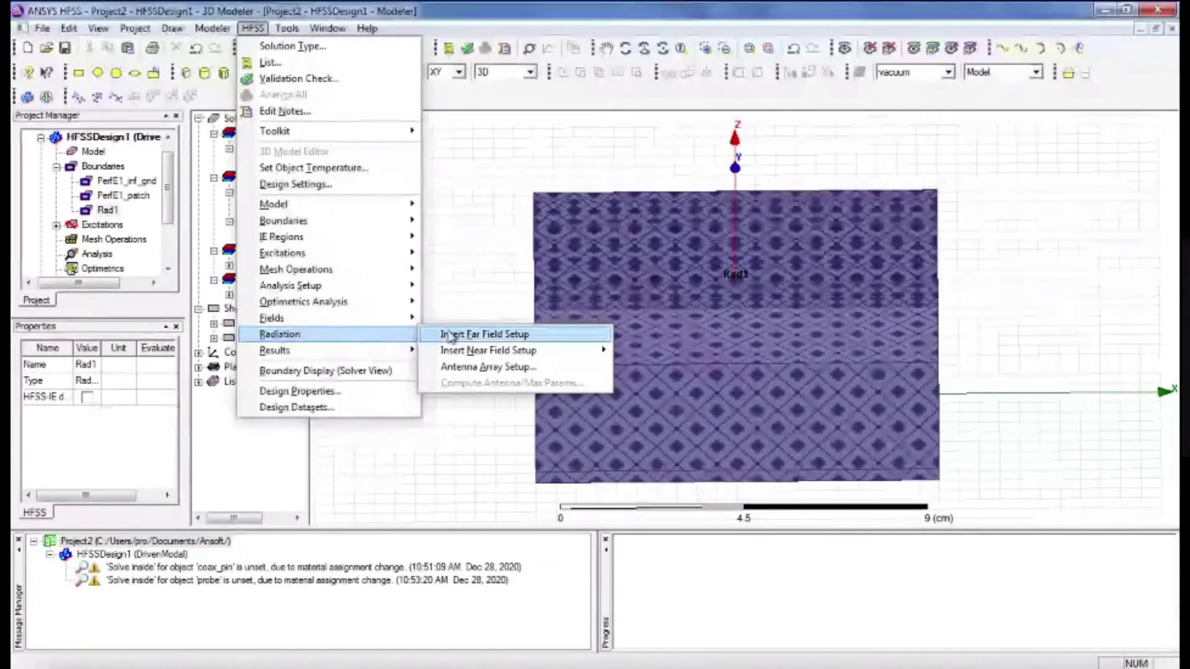
mouse_move(452, 336)
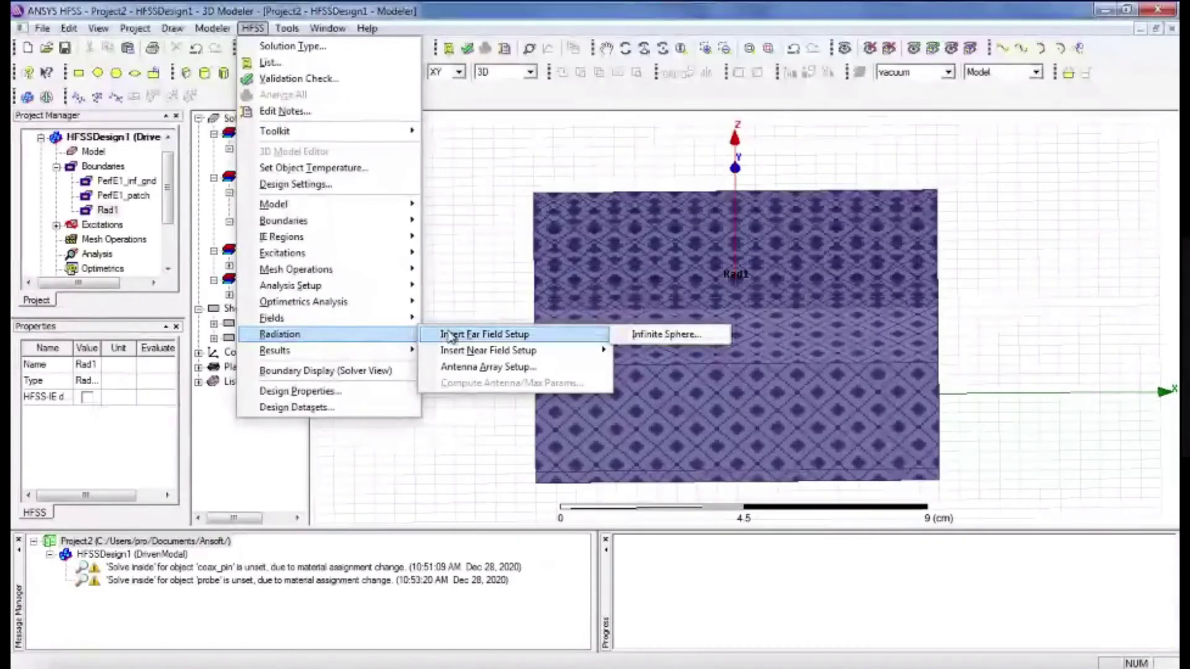
left_click(645, 336)
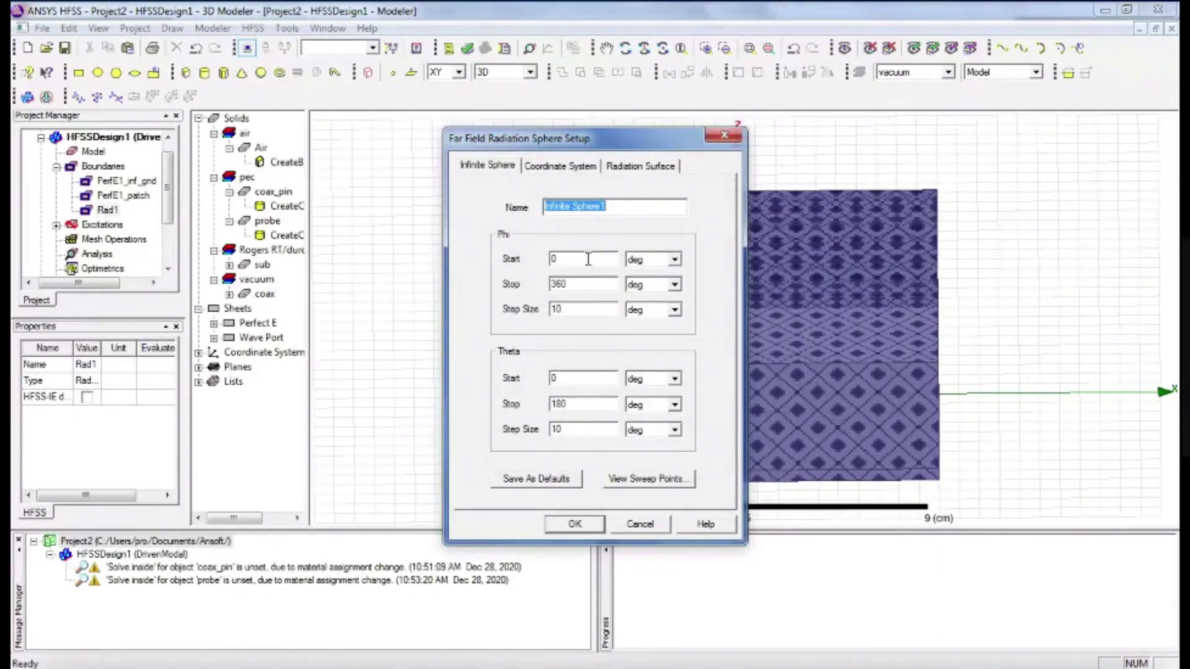
key("Tab")
key("Tab")
key("Tab")
key("Tab")
key("Tab")
key("Tab")
key("Tab")
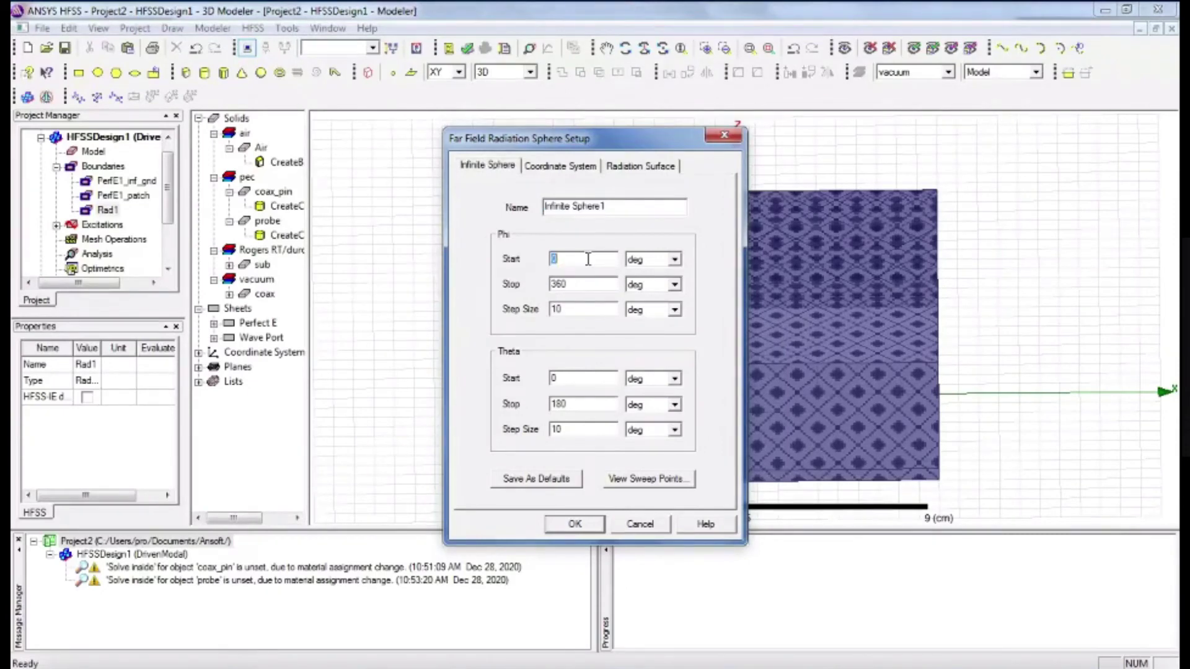
key("Tab")
left_click(577, 379)
key("BackSpace")
type("-180")
left_click(594, 524)
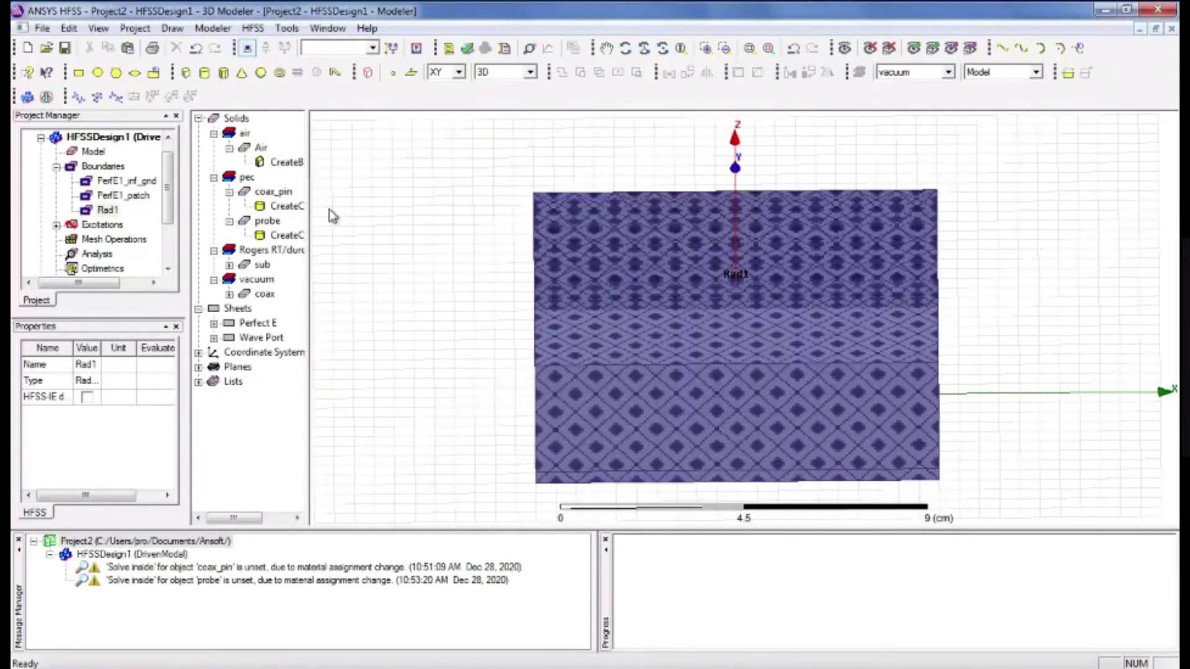
- Check the analysis setup slide in PowerPoint, return to HFSS, and add a solution setup with a solution frequency of 2.4 GHz
key("alt+Tab")
key("Right")
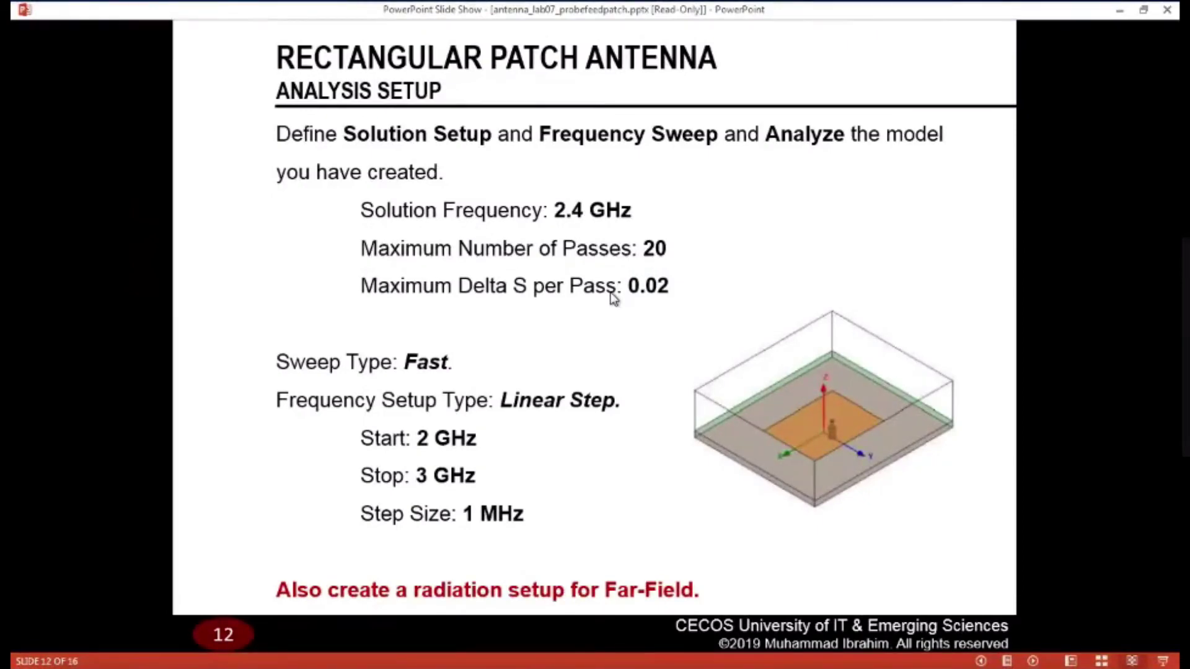
key("alt+Tab")
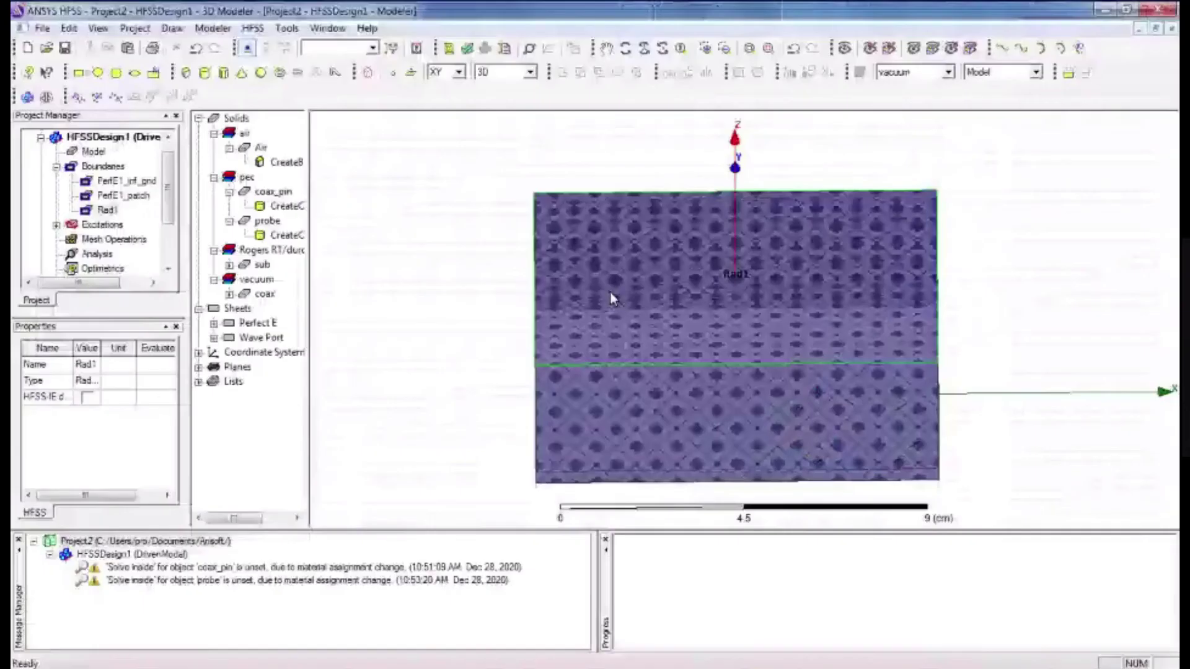
left_click(254, 29)
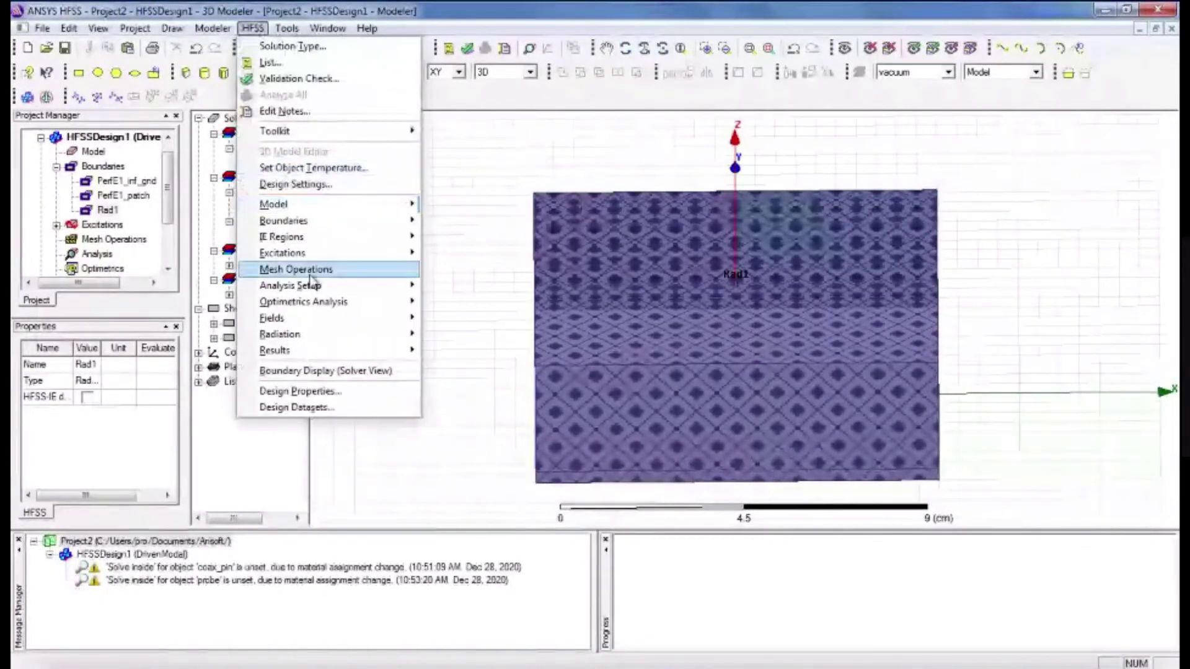
mouse_move(412, 286)
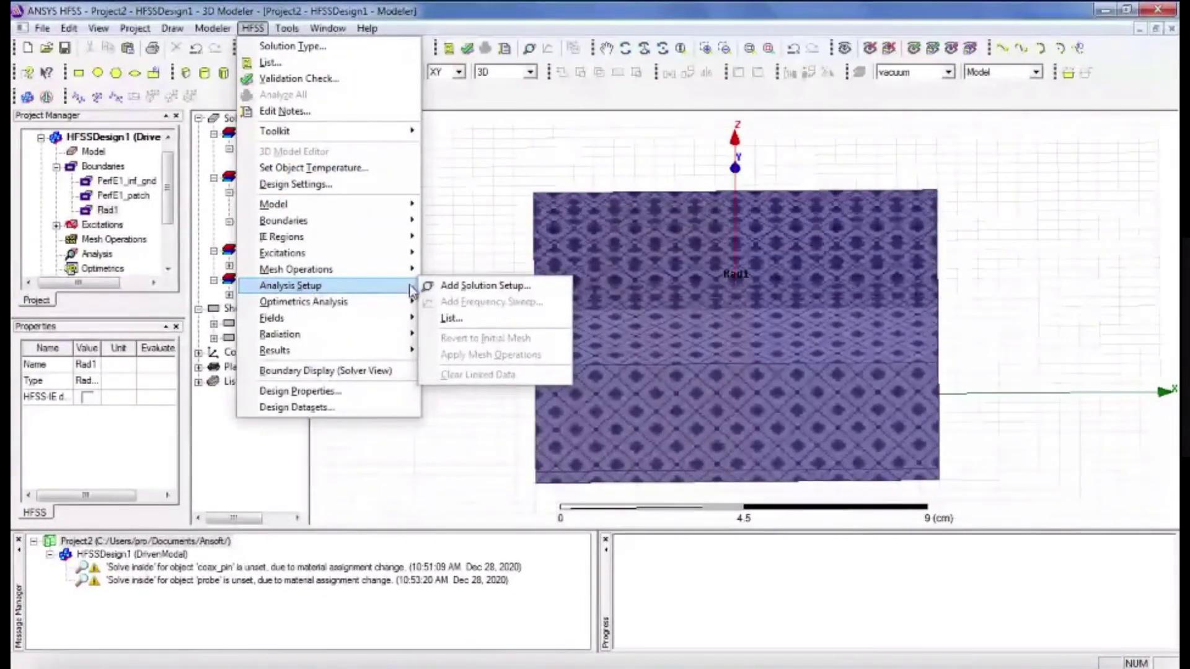
left_click(537, 286)
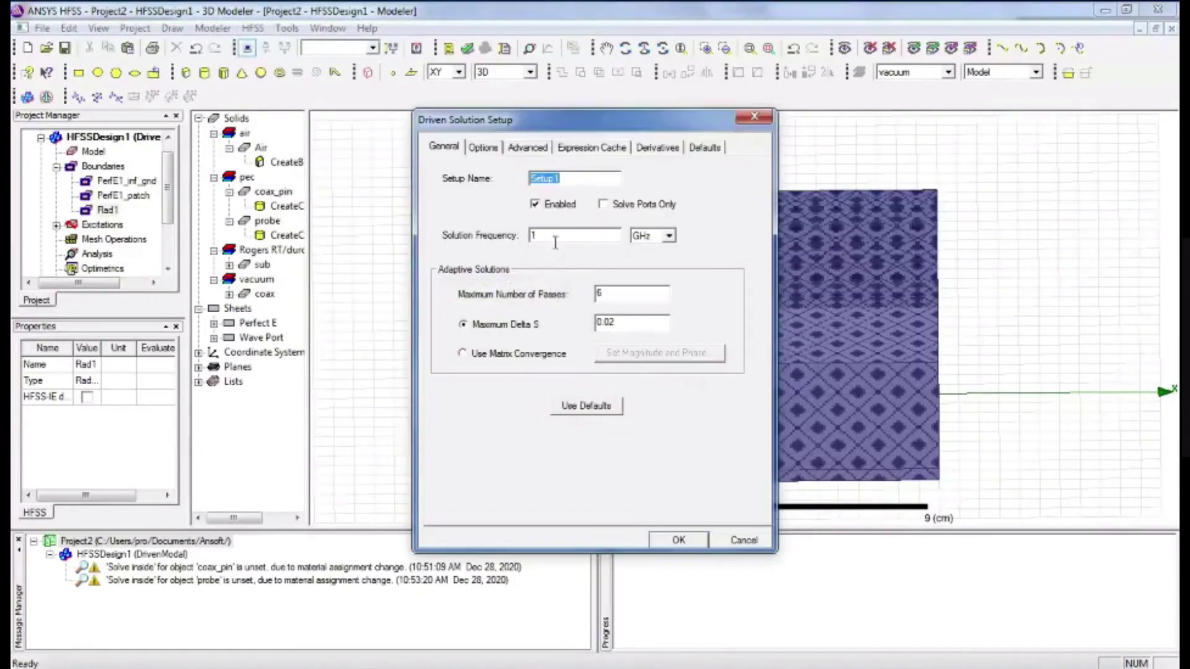
left_click(555, 237)
double_click(555, 236)
type("2.4")
- Set the maximum number of passes to 20, check the values against the PowerPoint slide, and accept the solution setup
key("alt+Tab")
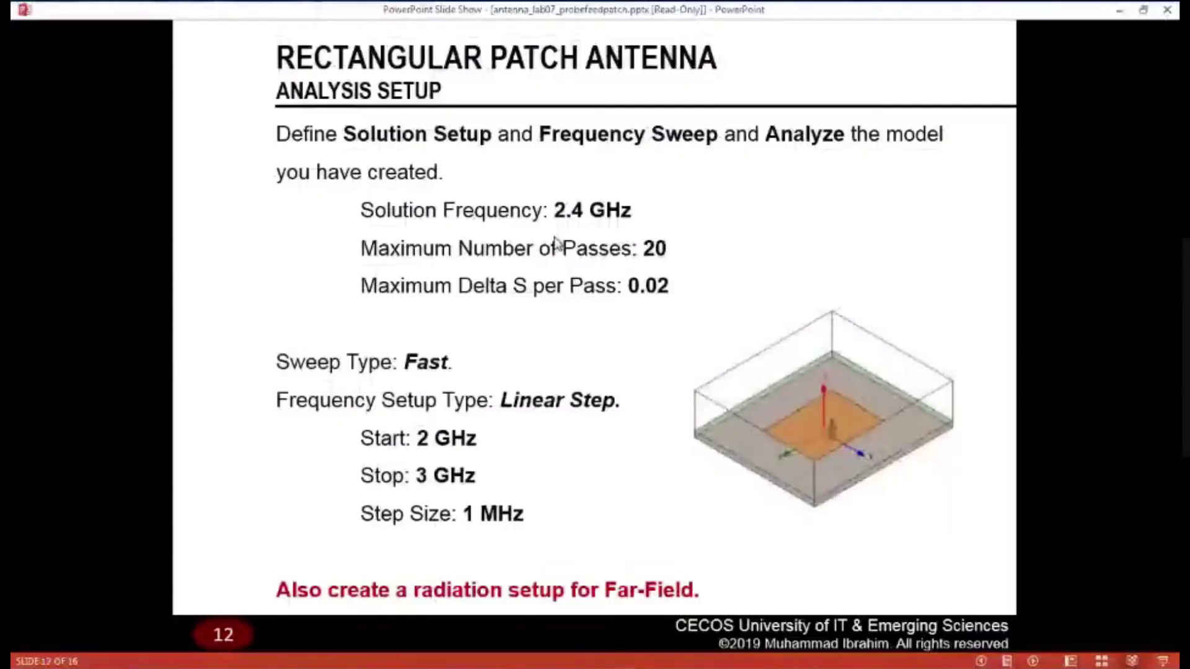
key("alt+Tab")
key("Tab")
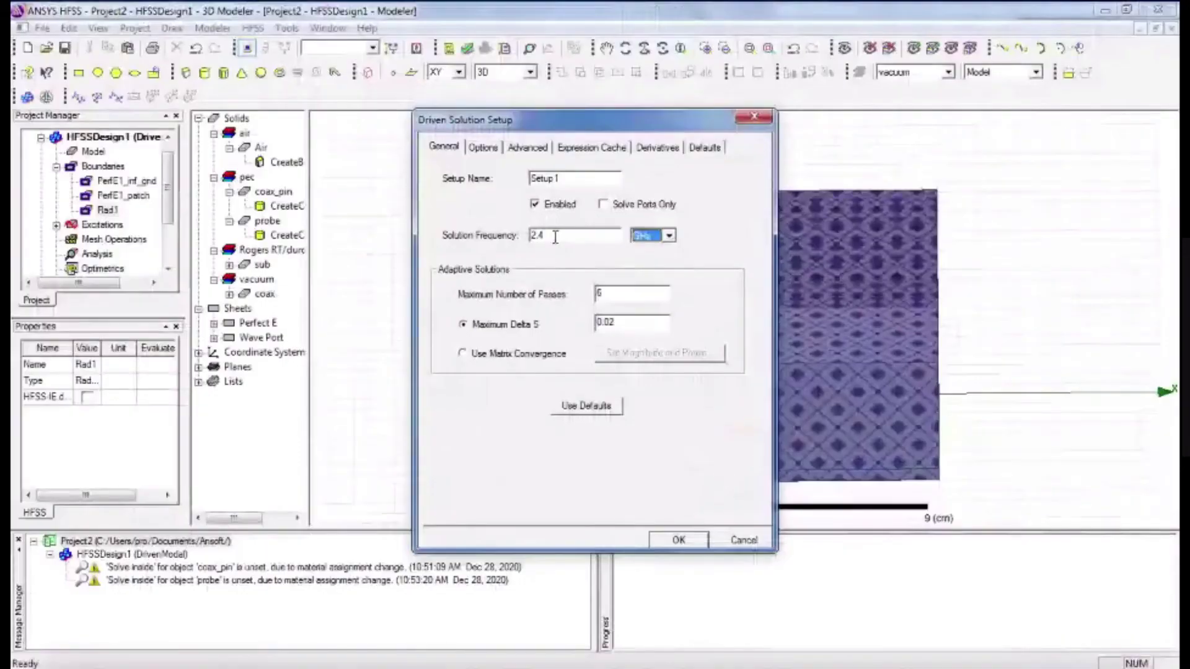
key("Tab")
type("20")
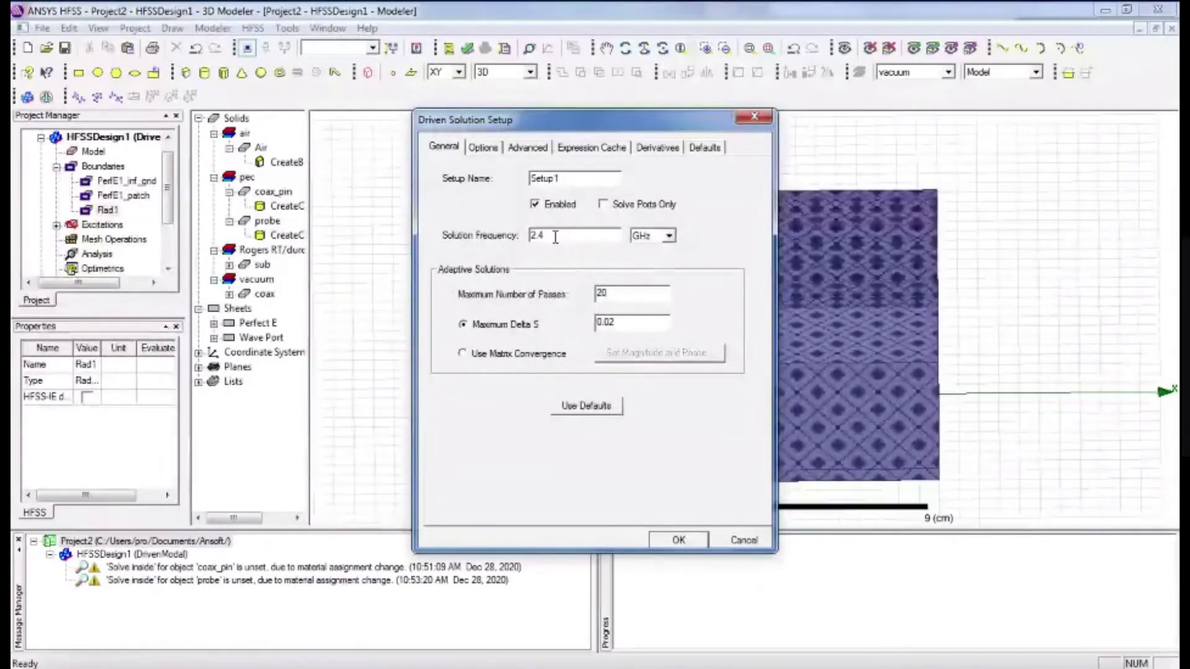
key("alt+Tab")
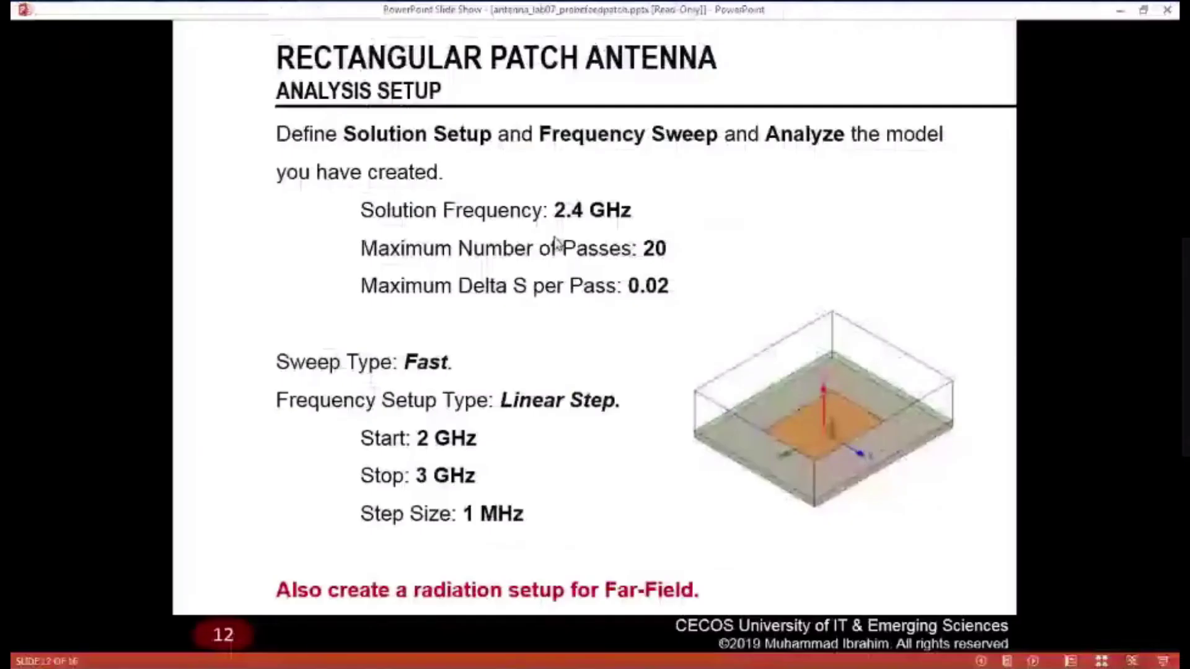
key("alt+Tab")
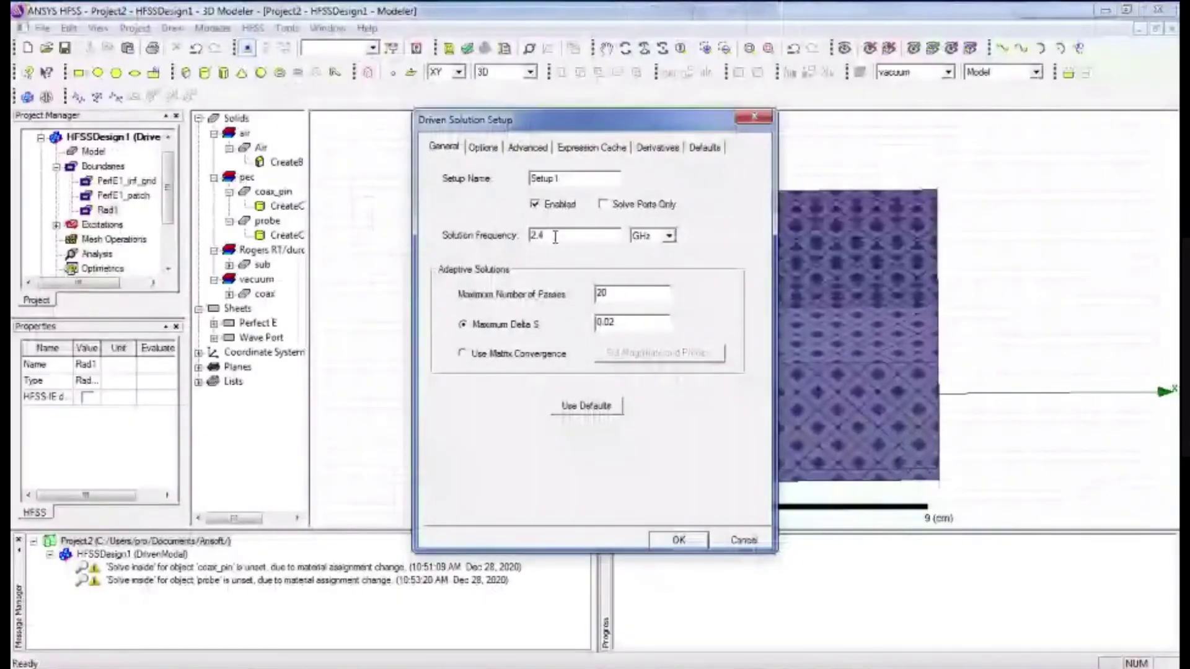
key("Return")
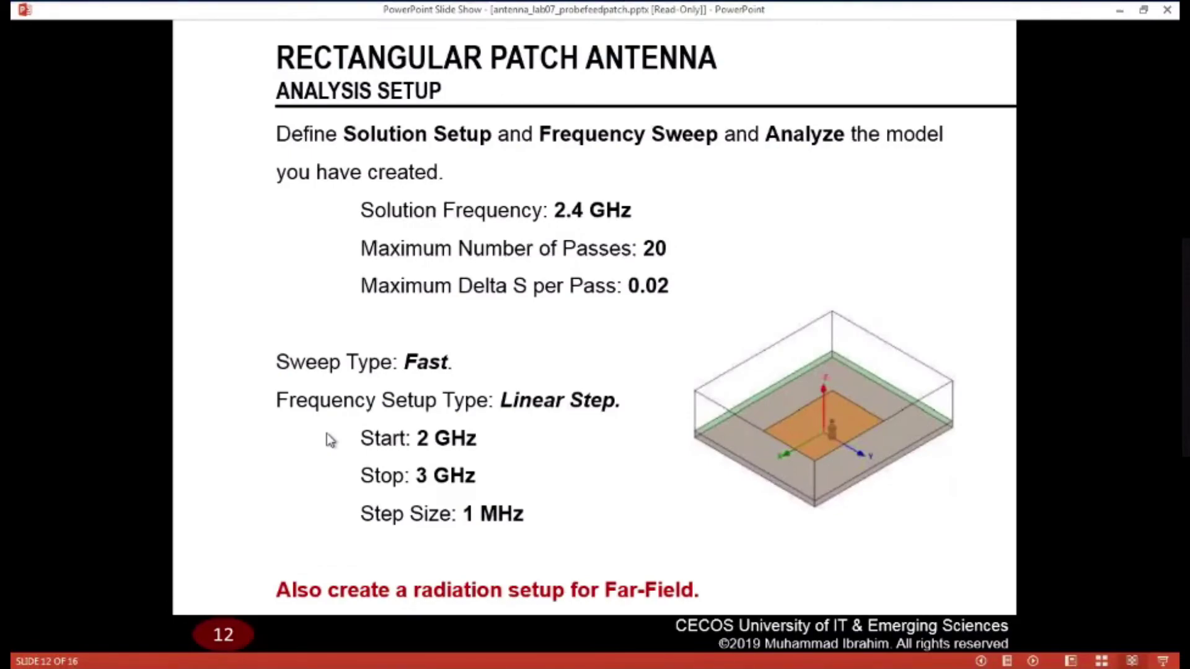
- Return to HFSS and add a frequency sweep to Setup1 with the sweep type set to Fast
key("alt+Tab")
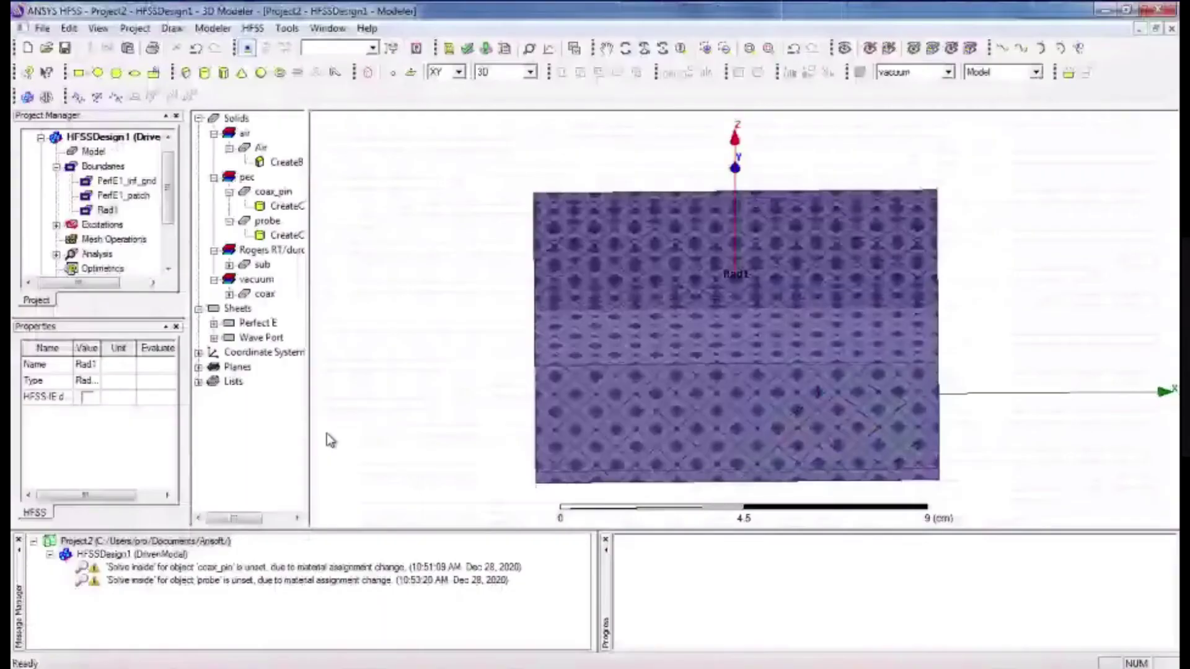
left_click(56, 254)
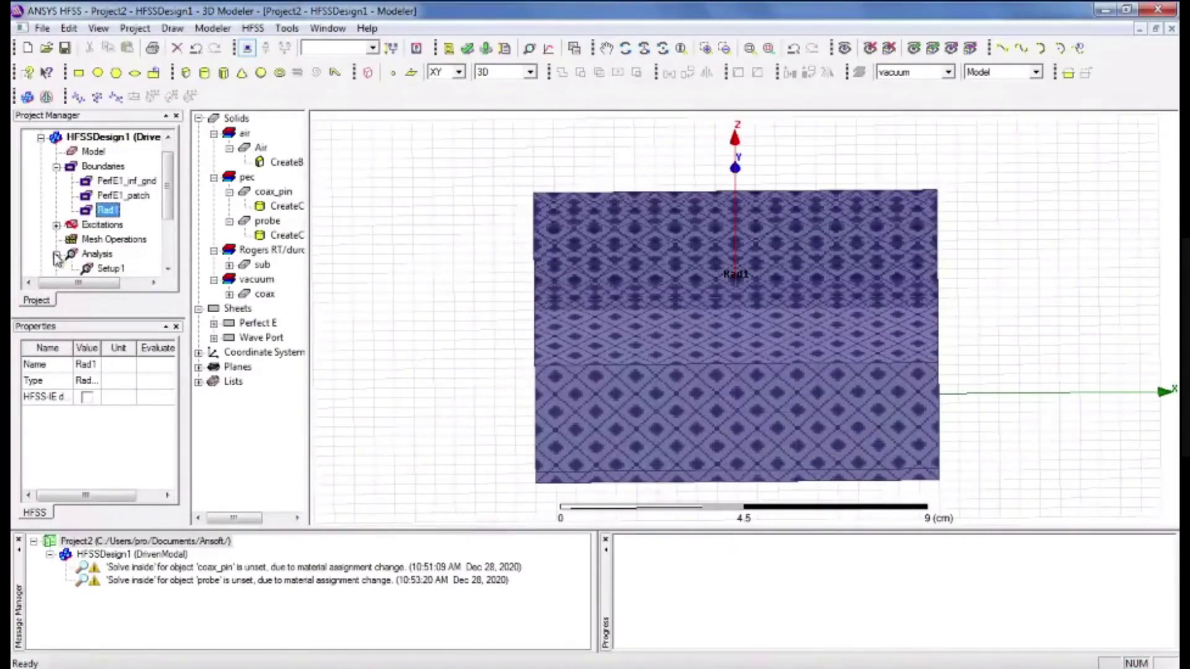
scroll(138, 257, "down", 1)
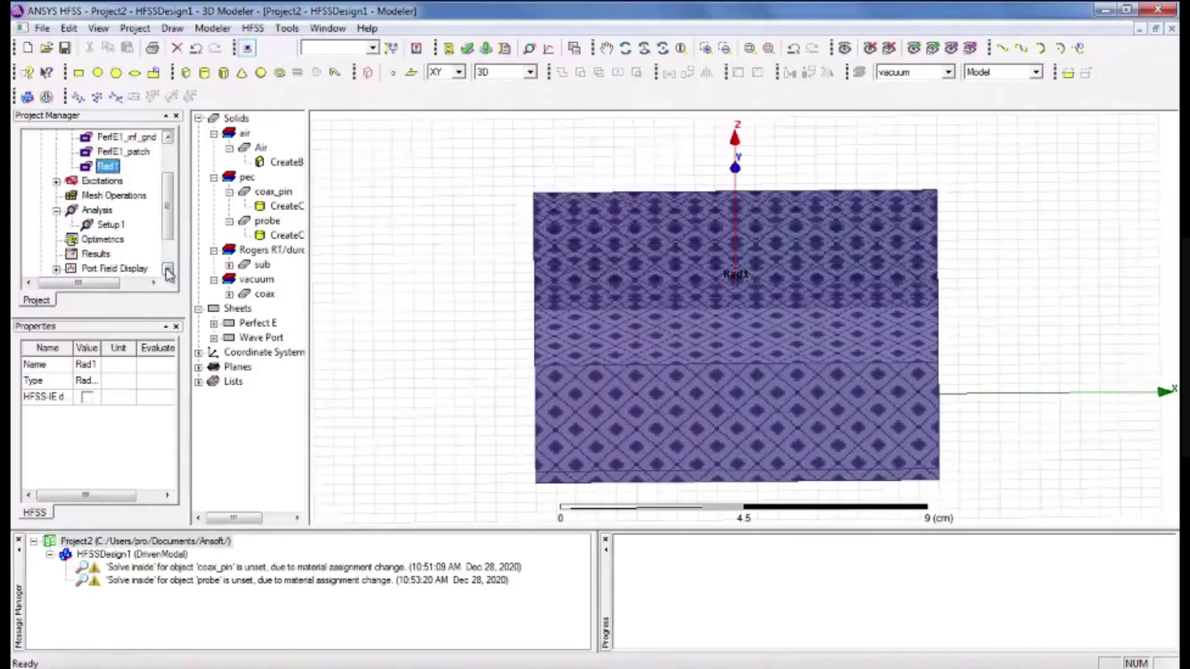
left_click(100, 226)
right_click(100, 227)
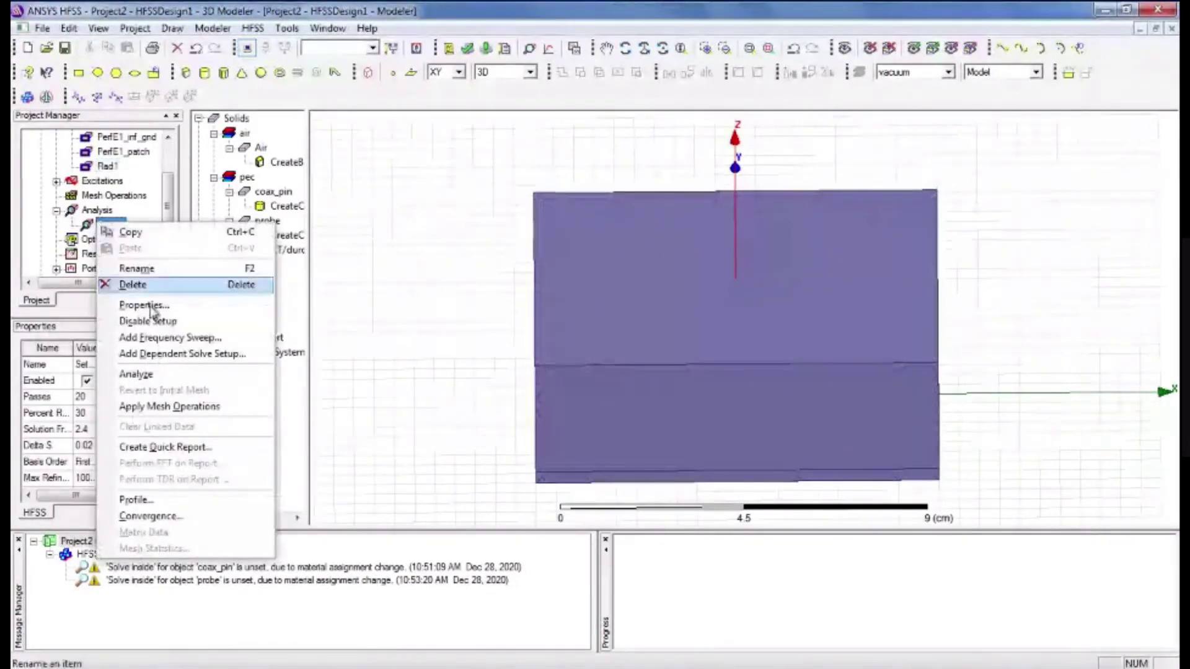
left_click(167, 339)
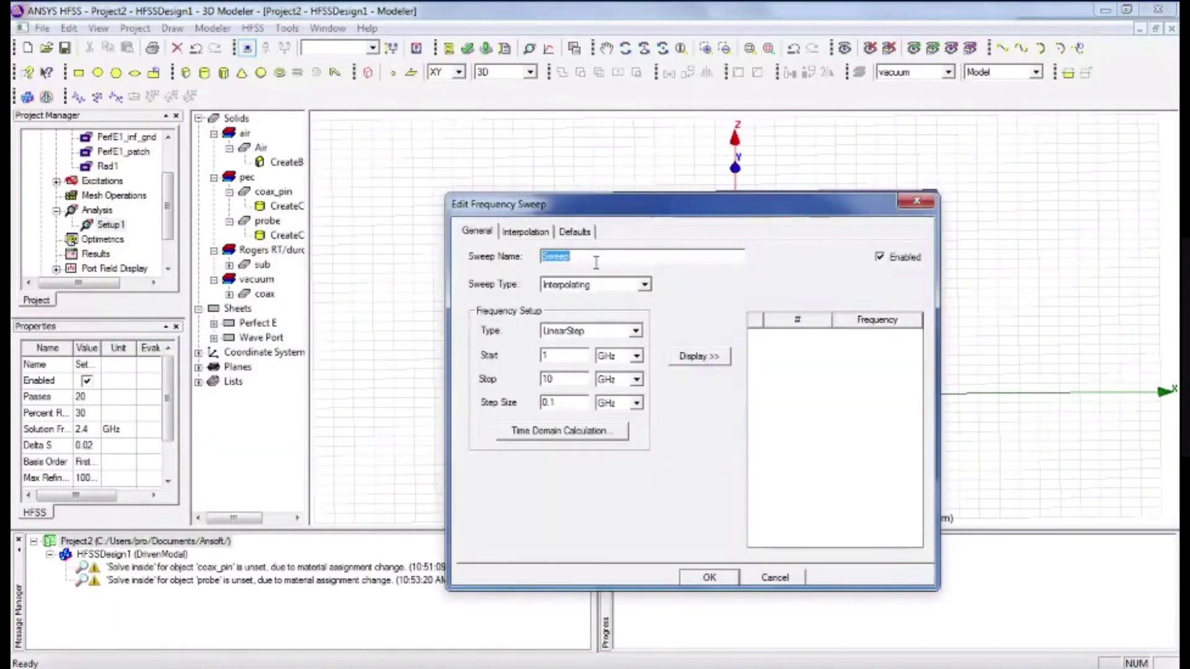
left_click(645, 287)
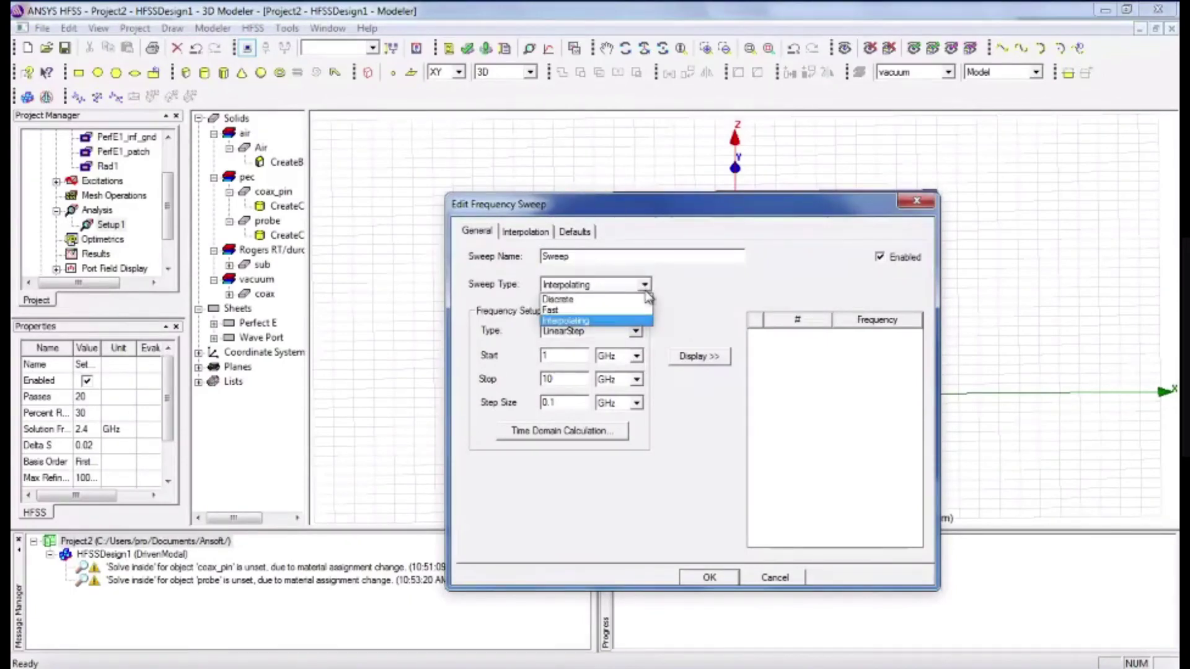
left_click(608, 309)
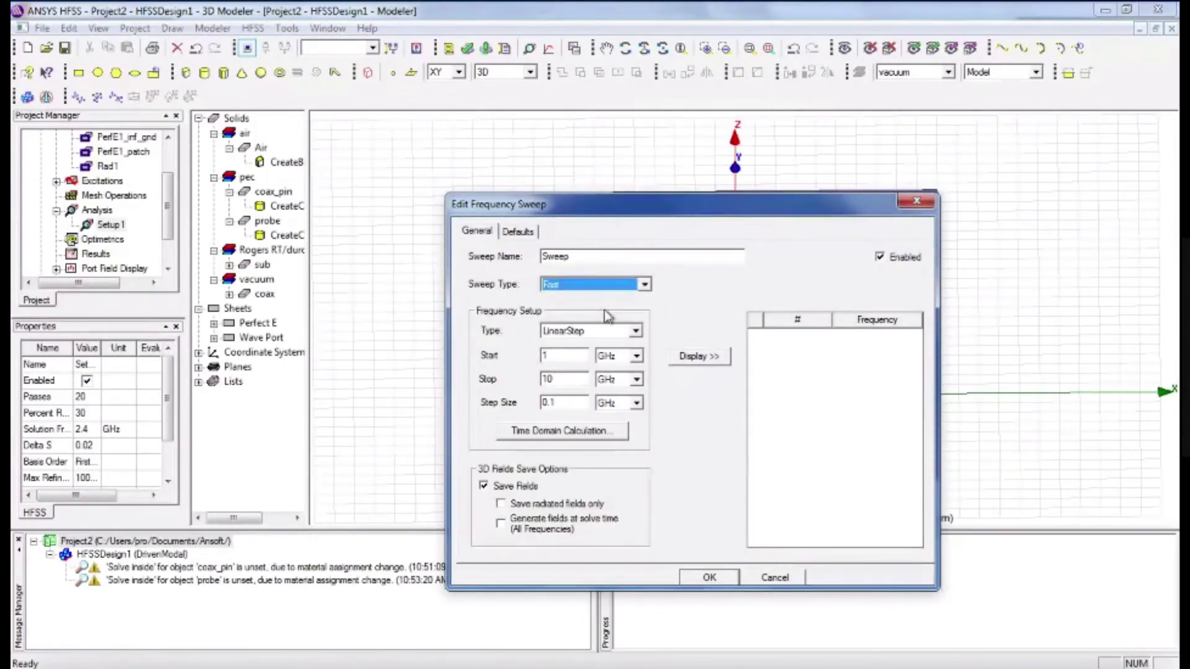
- Set the sweep's frequency setup to LinearCount with a 2 GHz start and a 3 GHz stop, consulting the PowerPoint slide
left_click(635, 331)
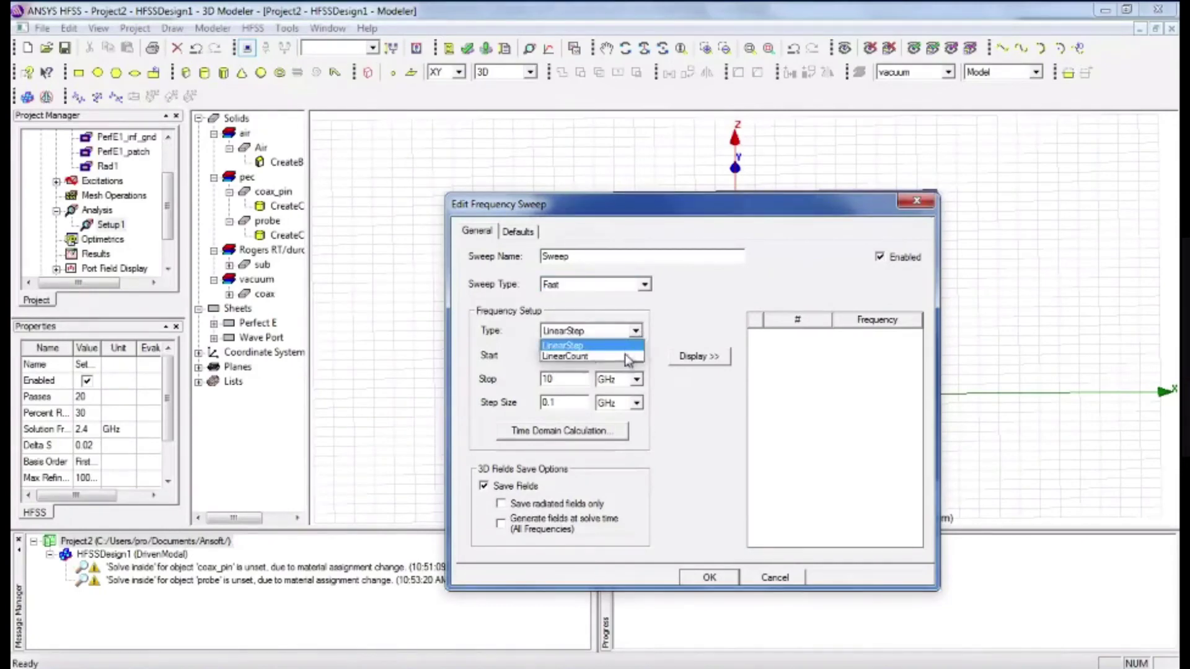
left_click(626, 353)
left_click(576, 355)
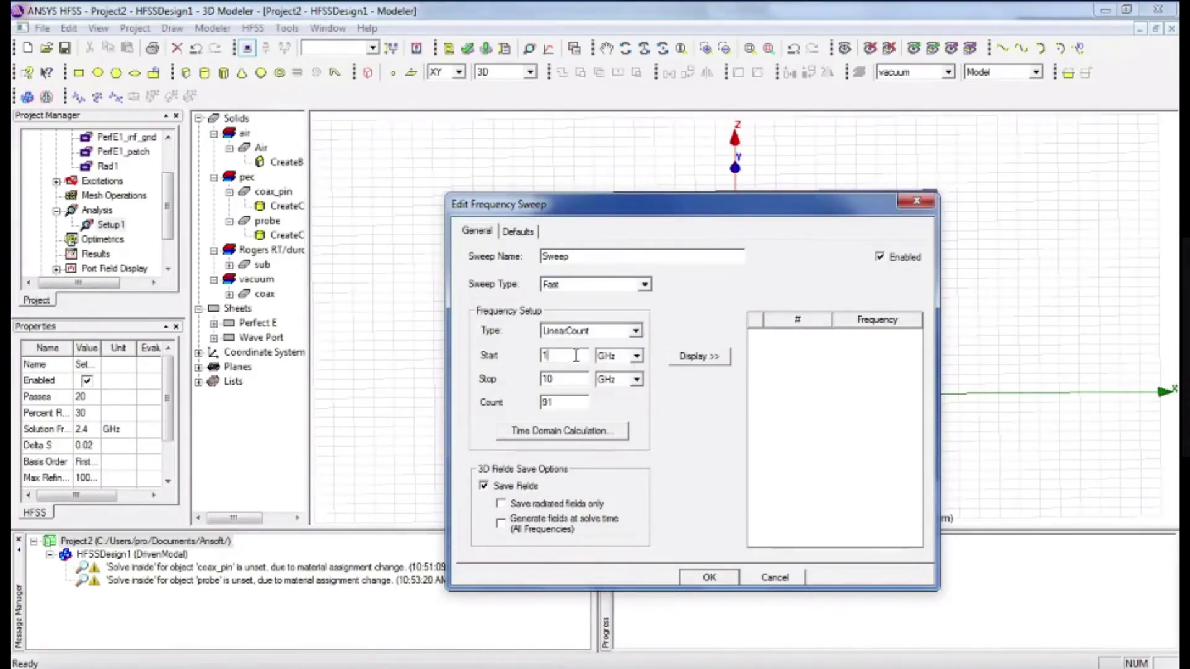
key("alt+Tab")
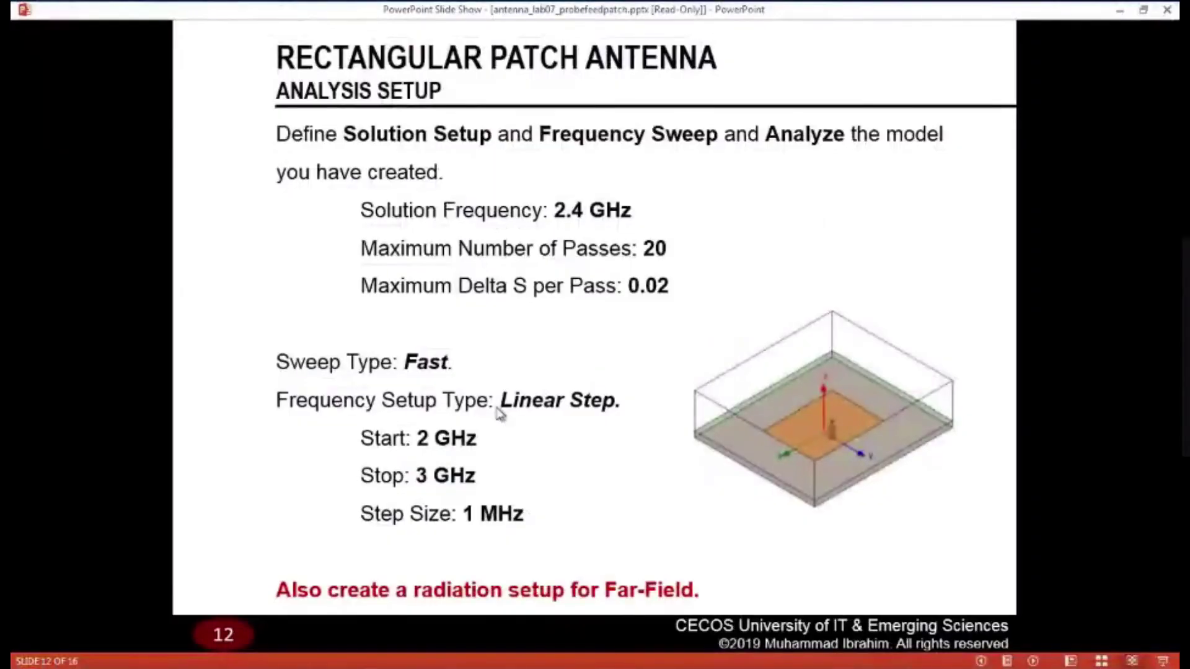
key("alt+Tab")
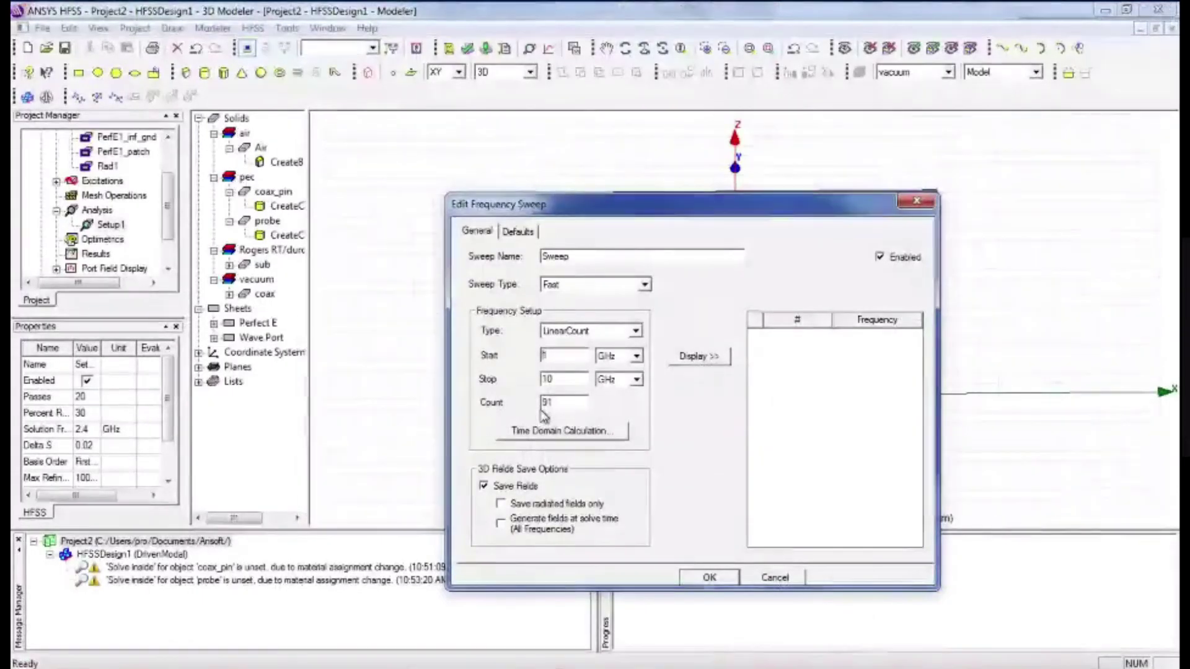
key("BackSpace")
type("2")
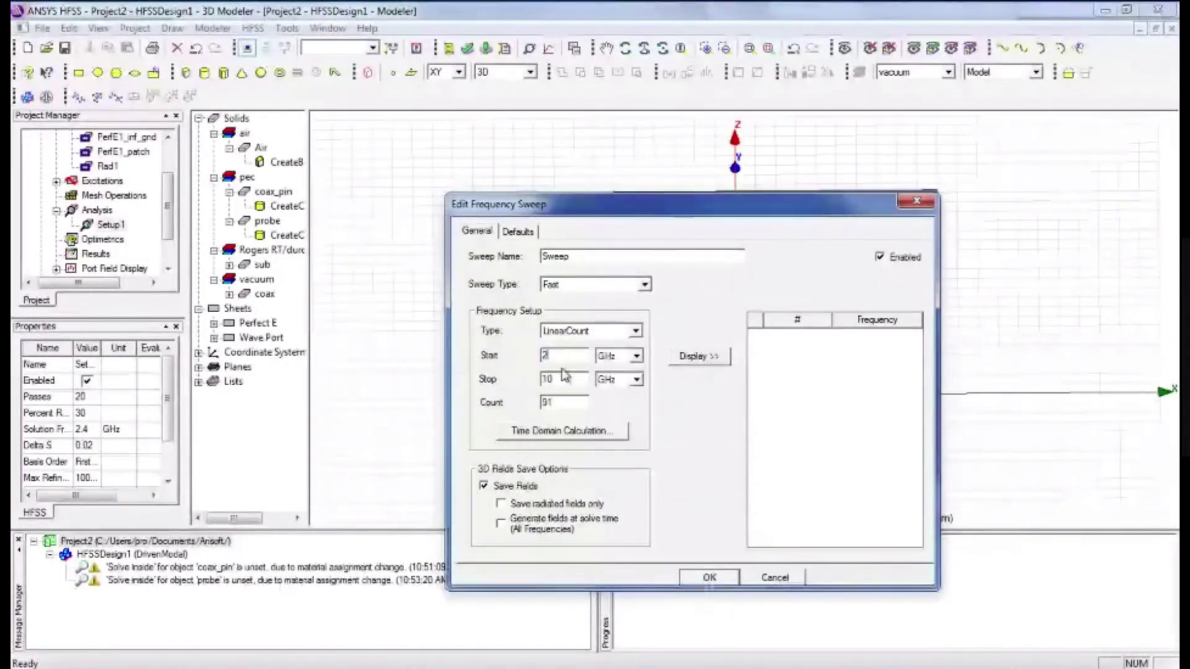
double_click(560, 379)
type("3")
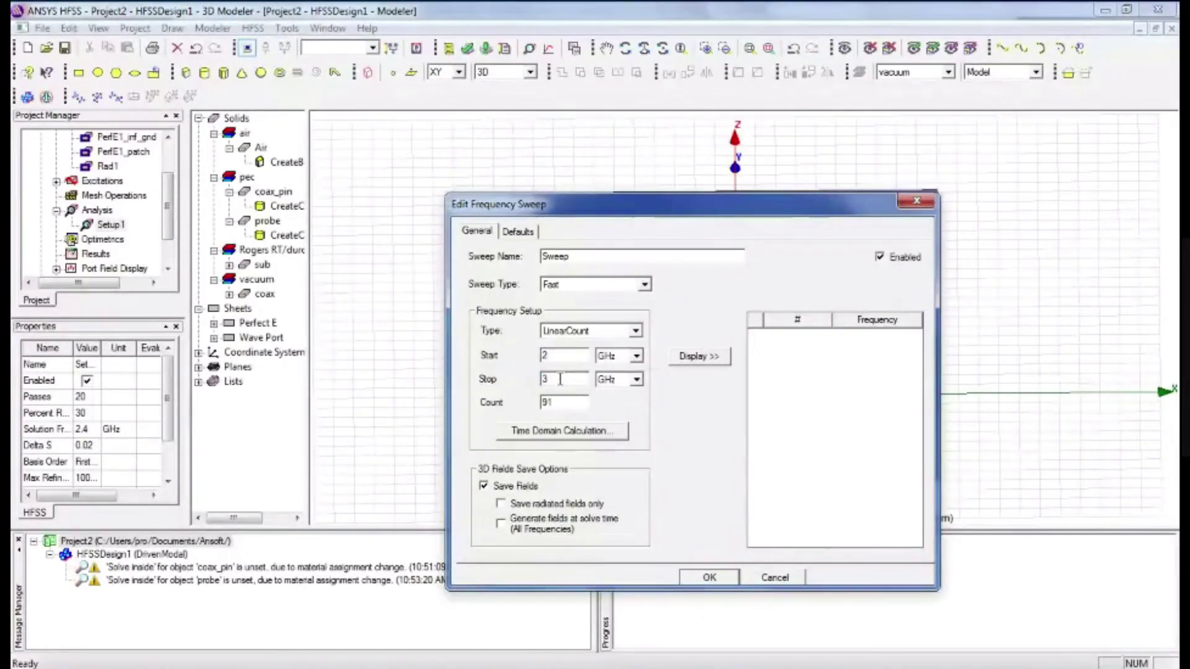
- Recheck the PowerPoint slide, then change the sweep's frequency setup type to LinearStep with a step size of 1 MHz
key("alt+Tab")
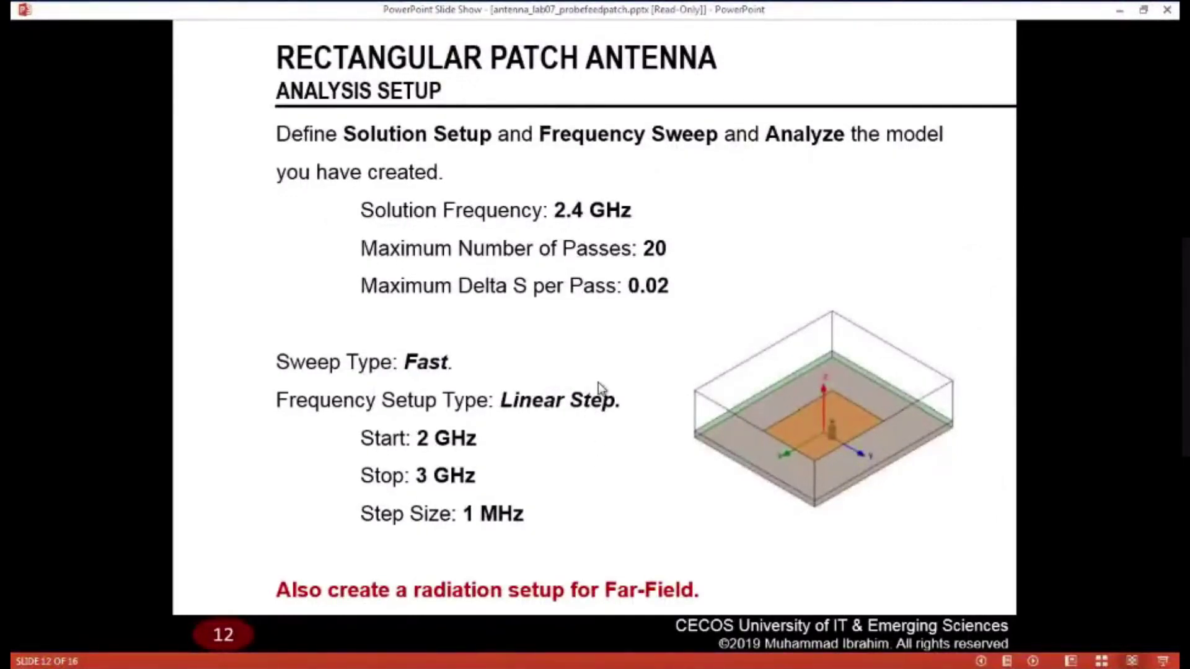
key("alt+Tab")
left_click(637, 333)
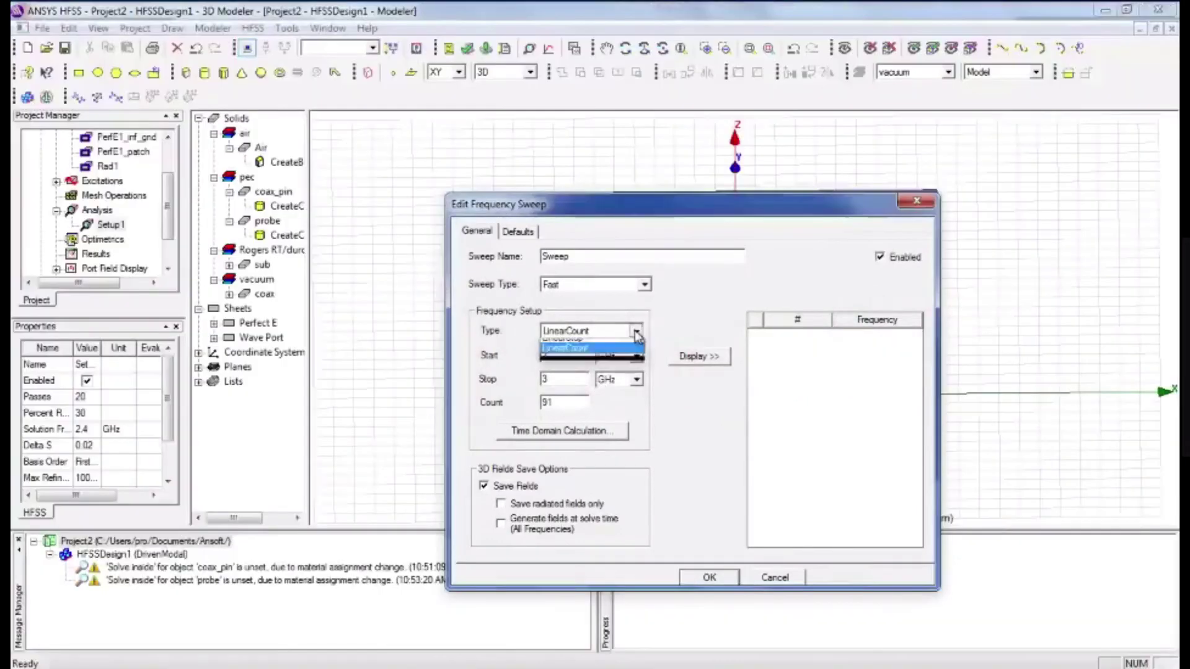
left_click(607, 340)
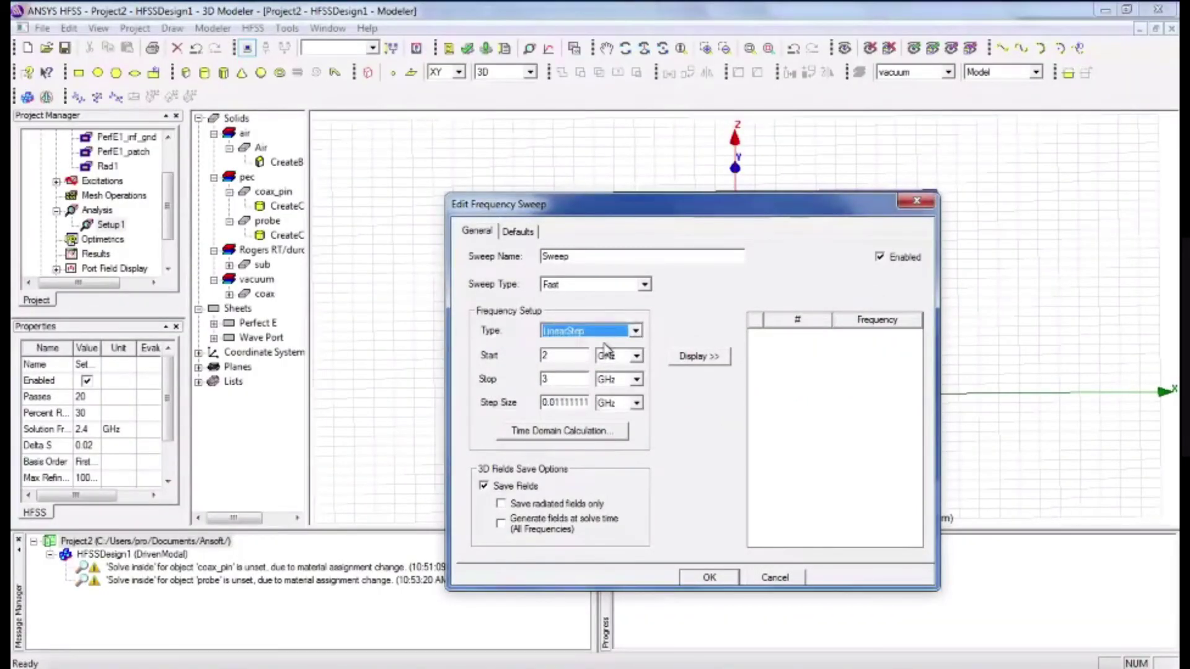
double_click(580, 401)
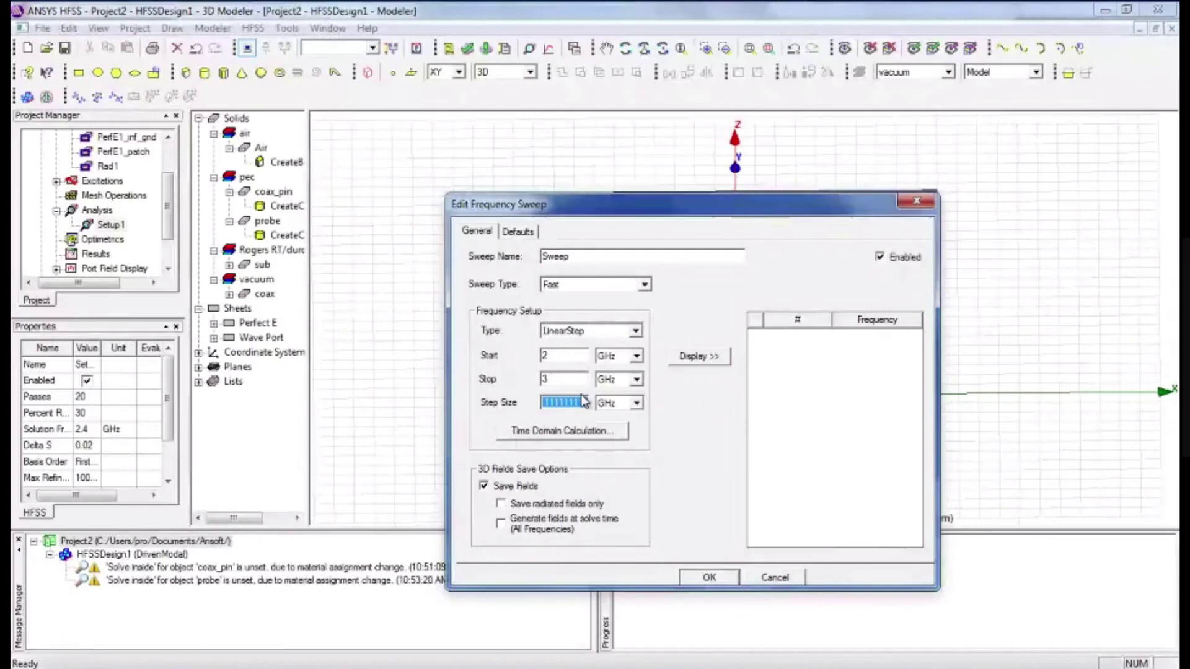
type("1")
left_click(637, 404)
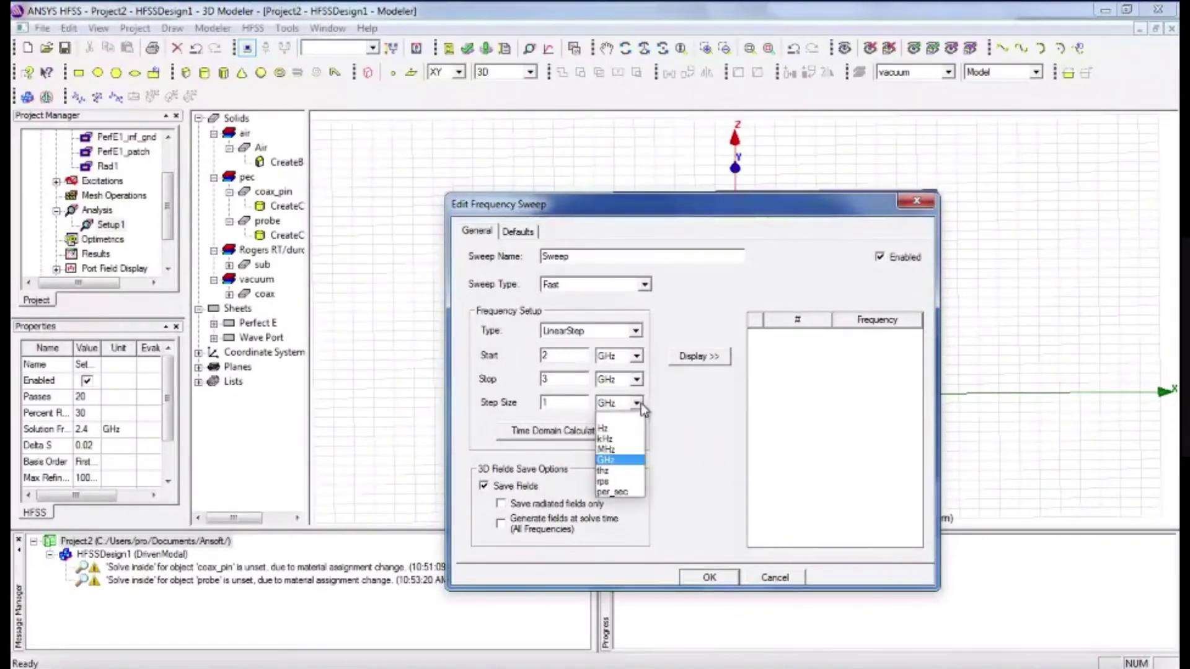
left_click(617, 449)
- Display the sweep's frequency points, review the list through to its end, and accept the frequency sweep
left_click(699, 357)
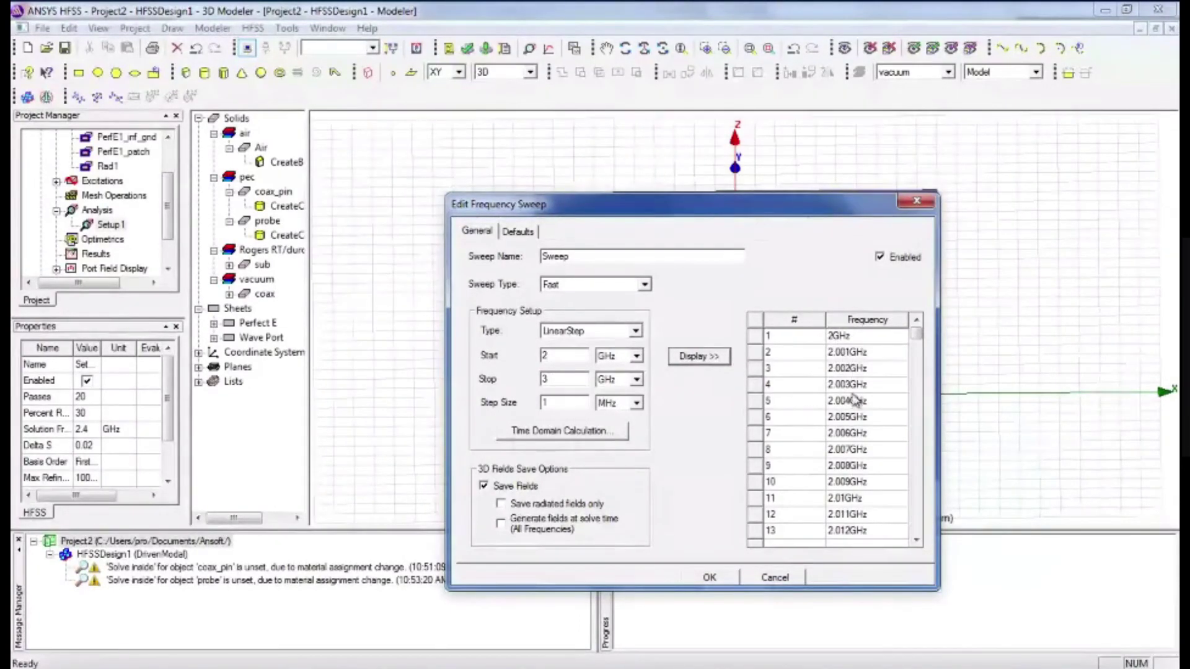
left_click_drag(917, 336, 918, 544)
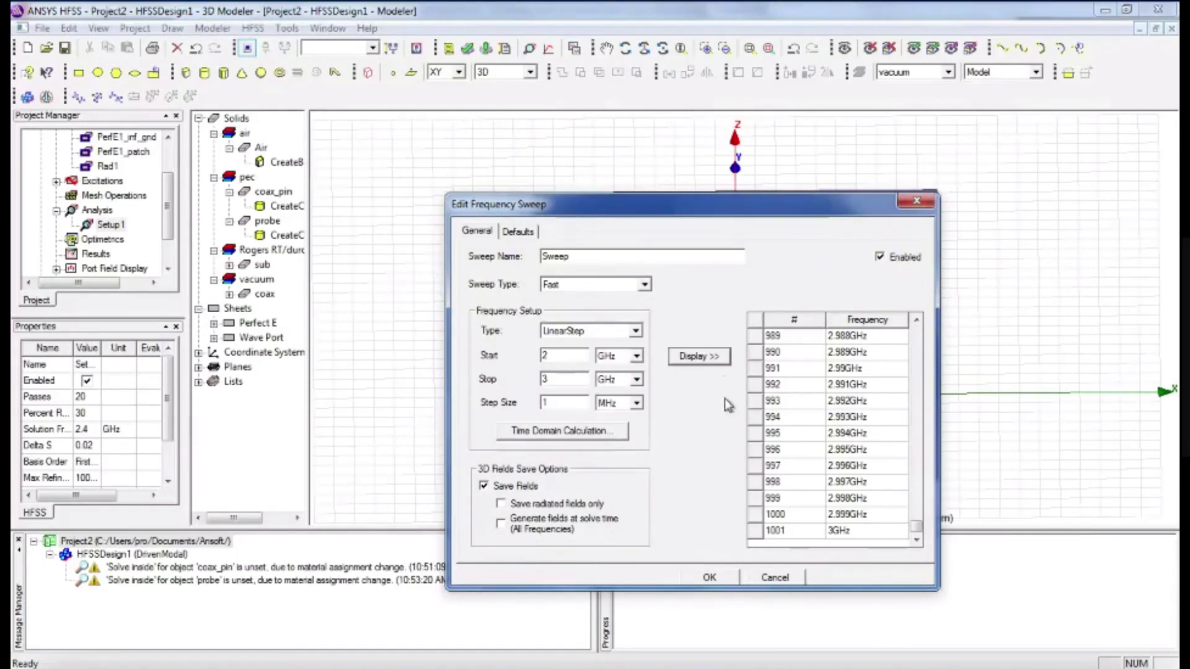
left_click(696, 577)
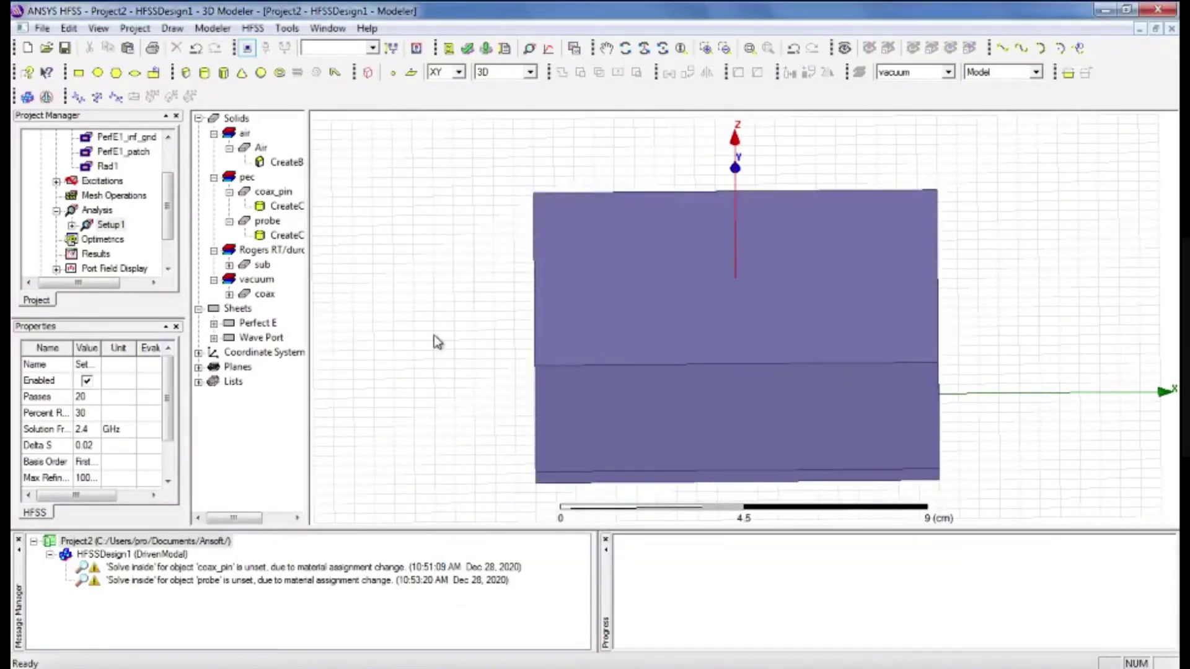
- Consult the Analyze slide in PowerPoint, return to HFSS, and run a validation check on HFSSDesign1
key("alt+Tab")
key("Right")
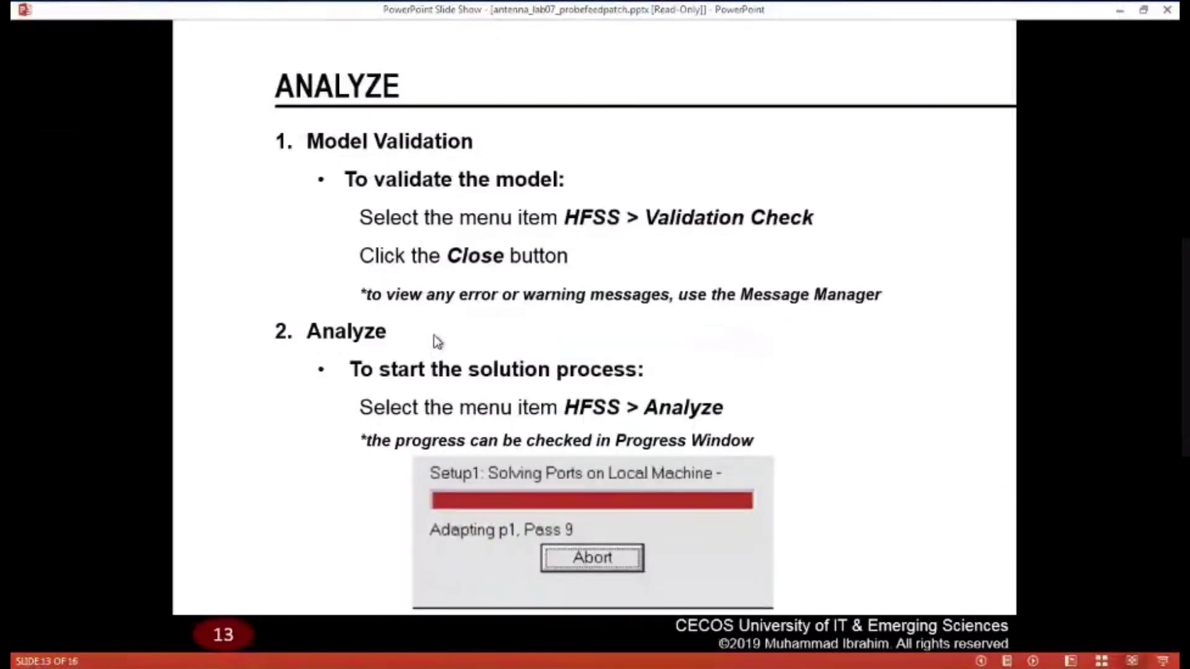
key("alt+Tab")
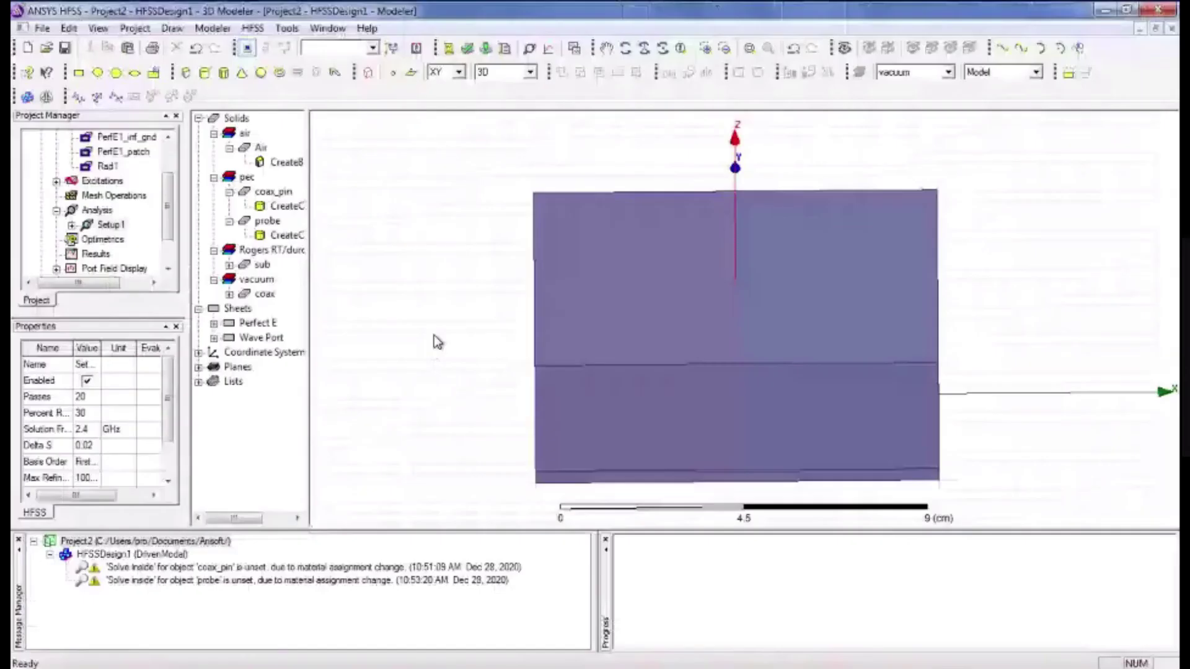
left_click(466, 49)
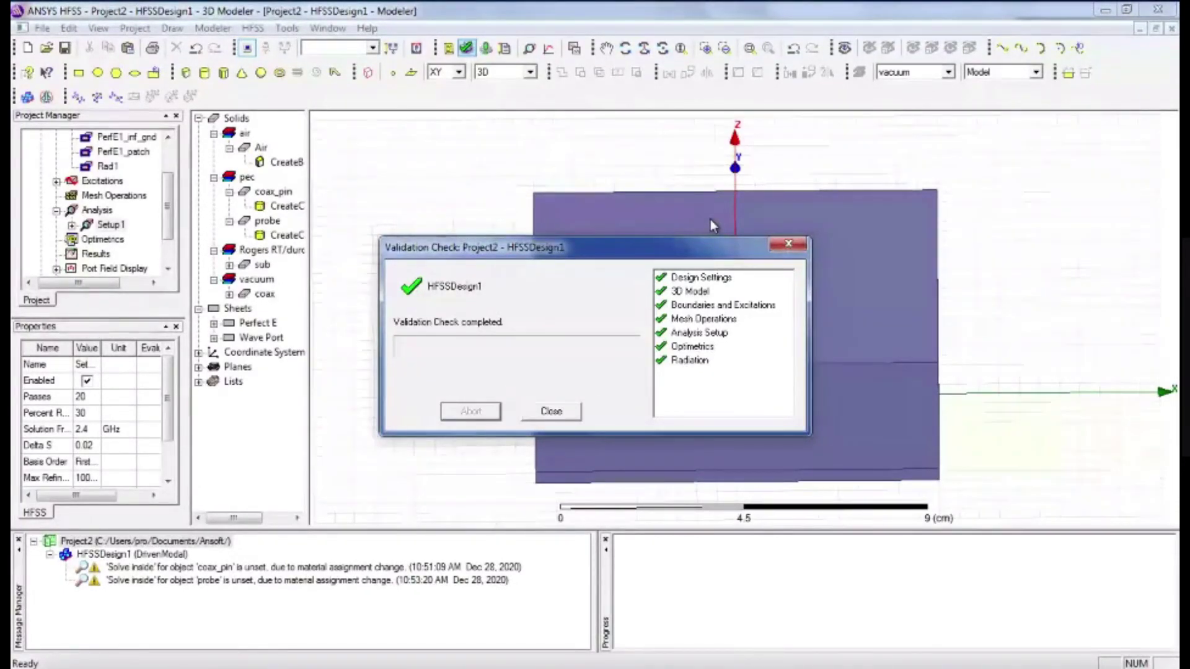
- Close the validation results, start analyzing the design, and set the save location to office_work/labs/Antenna Labs/antenna_lab07 in Documents on the Y: drive
left_click(798, 245)
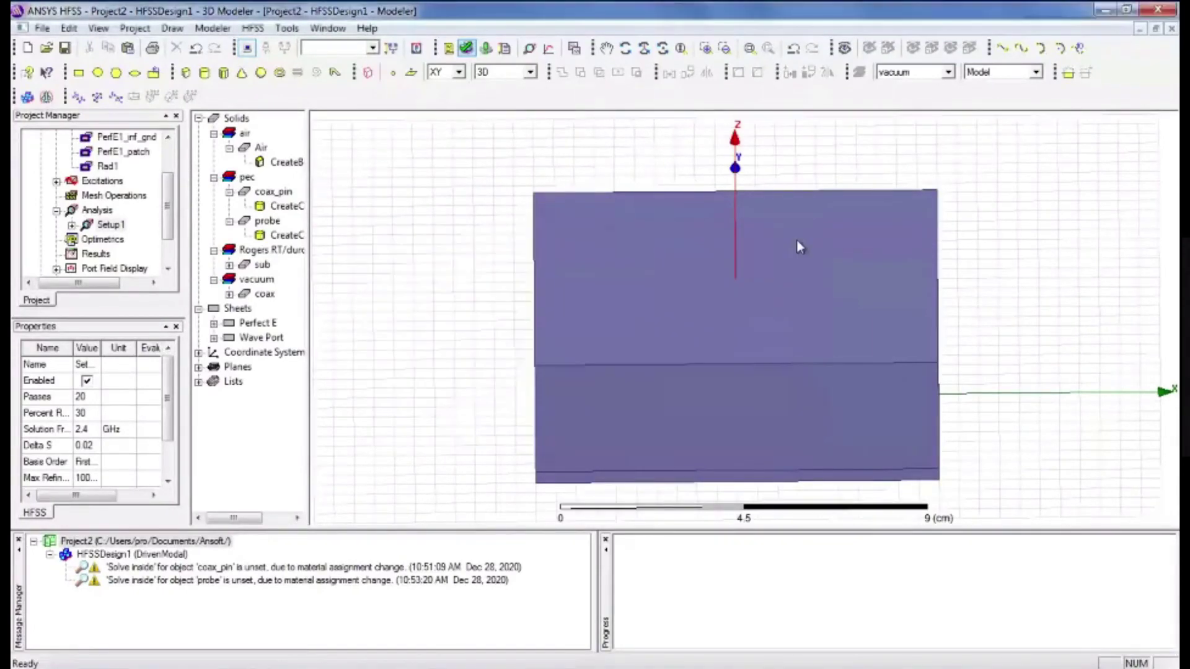
left_click(487, 49)
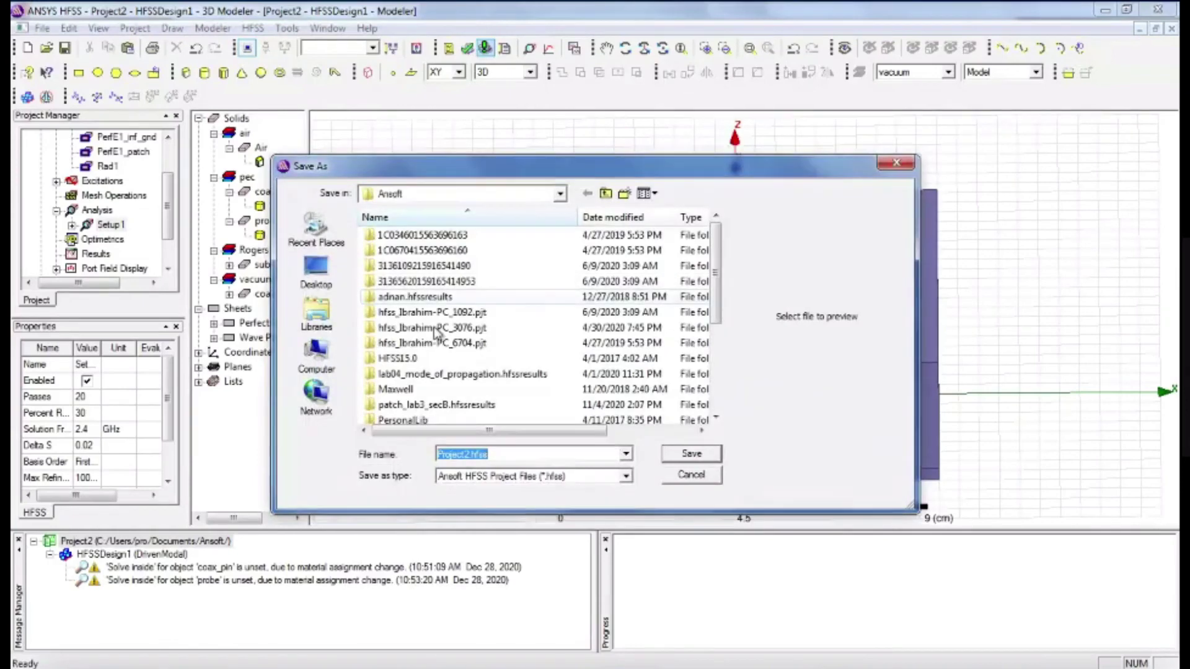
left_click(328, 356)
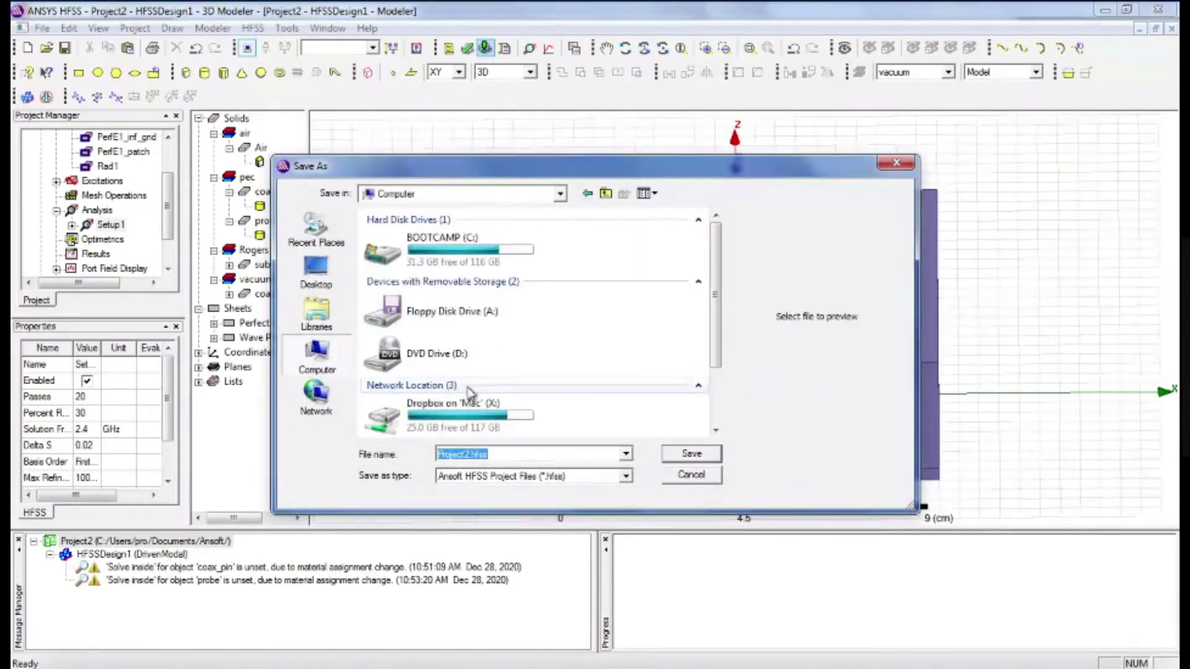
left_click(715, 427)
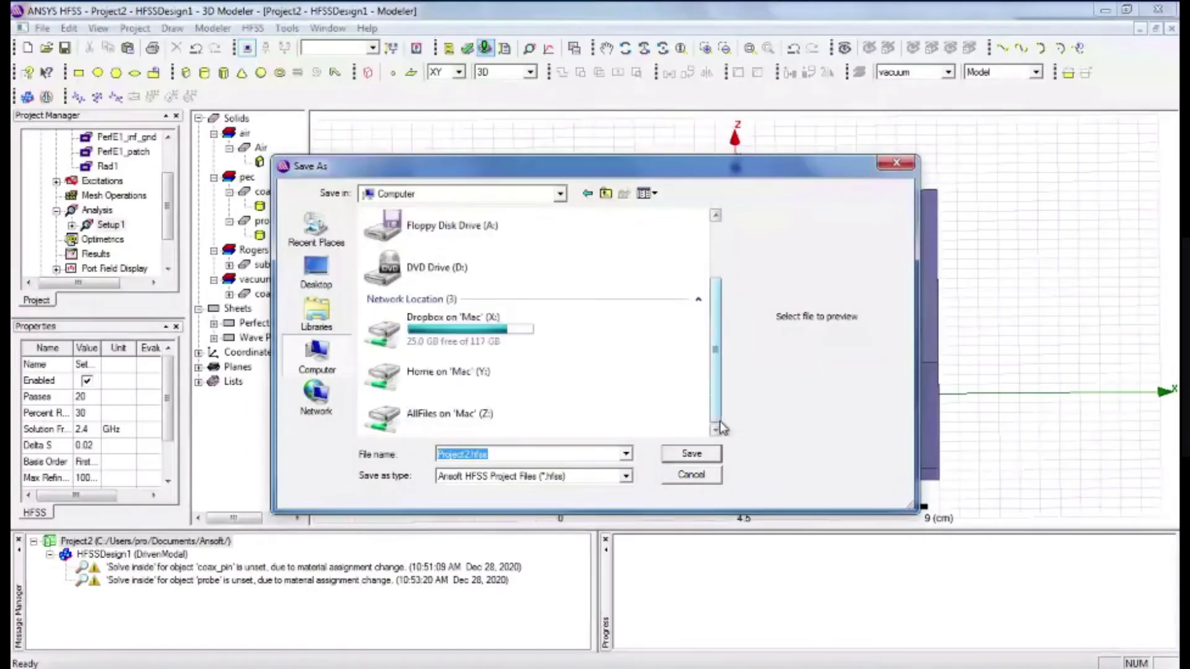
double_click(464, 384)
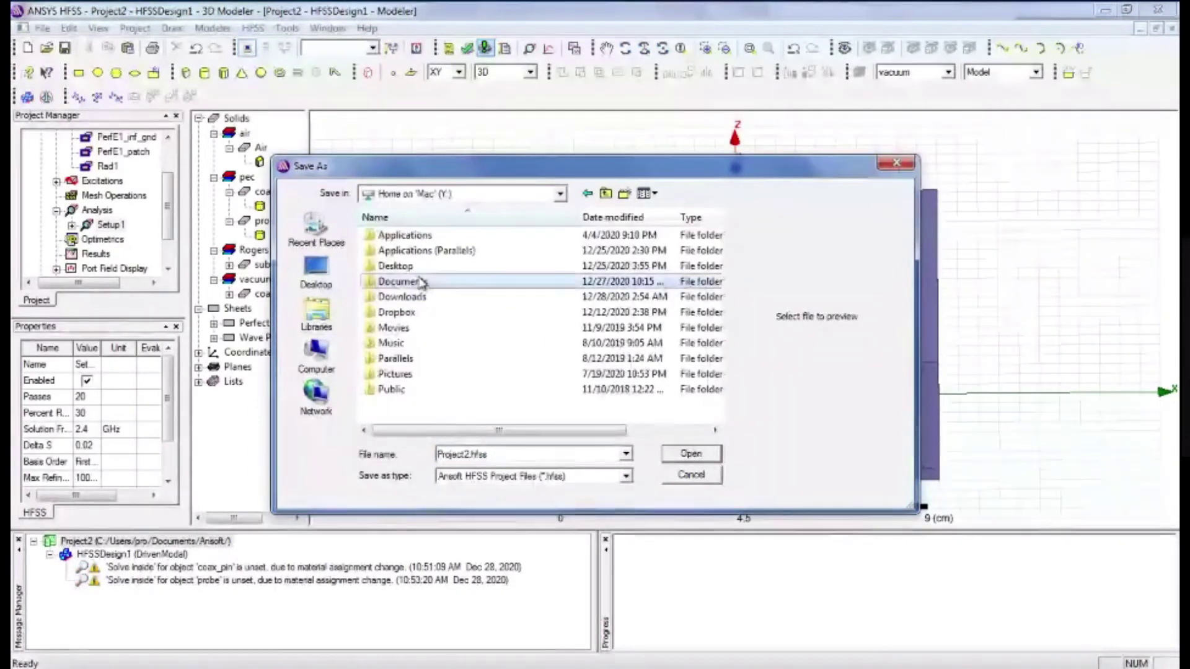
double_click(421, 282)
double_click(406, 297)
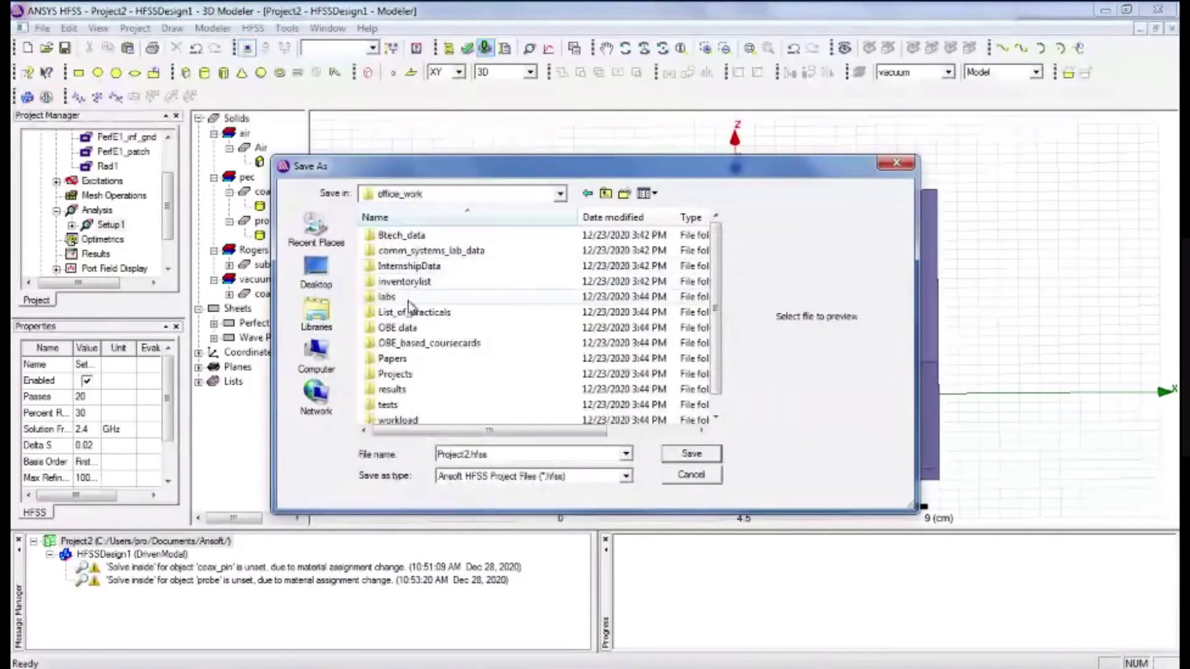
double_click(407, 297)
double_click(418, 237)
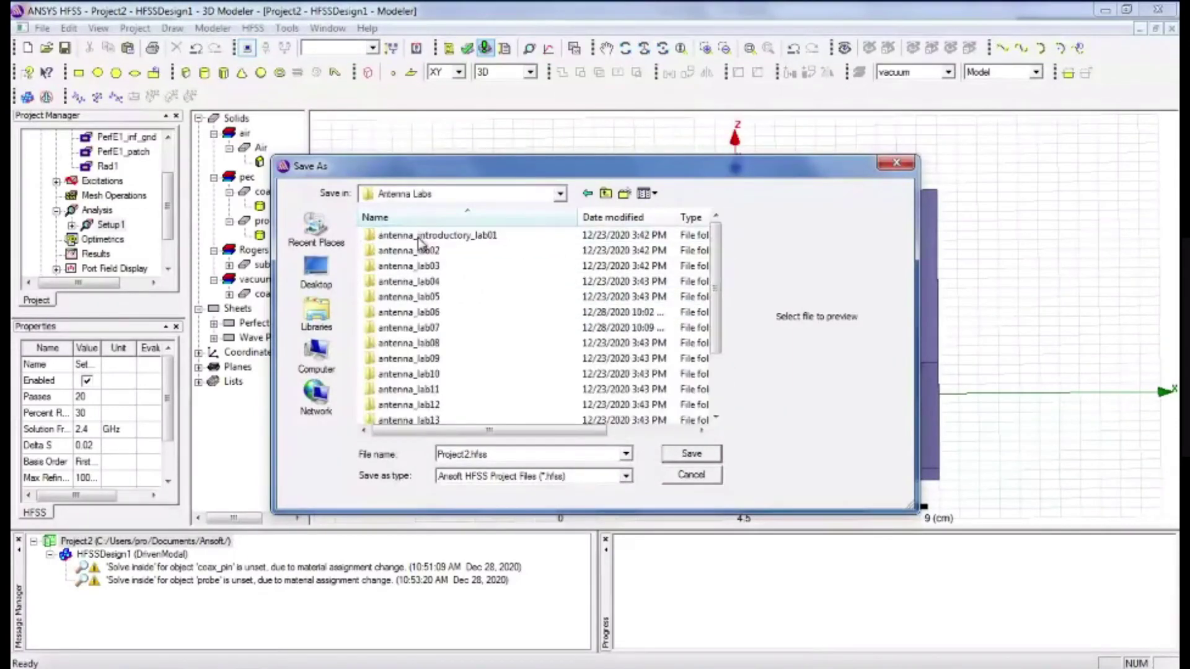
double_click(415, 328)
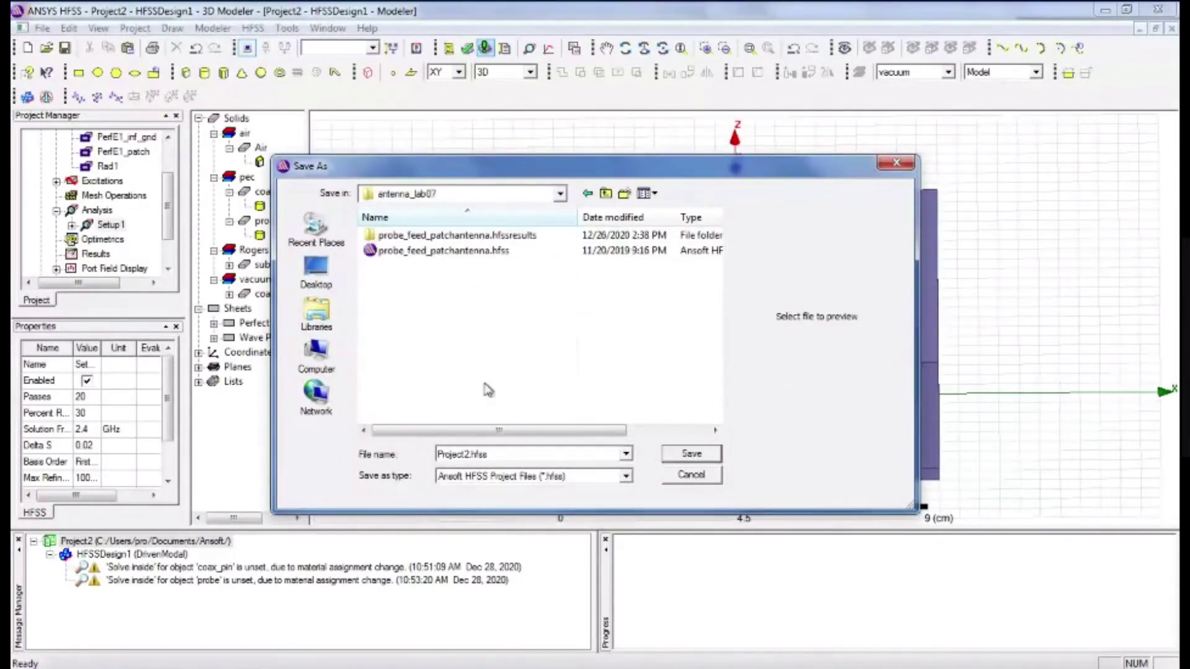
- Save the project as coax_probe_feed_patch_ee2017b.hfss and let the simulation run
double_click(473, 452)
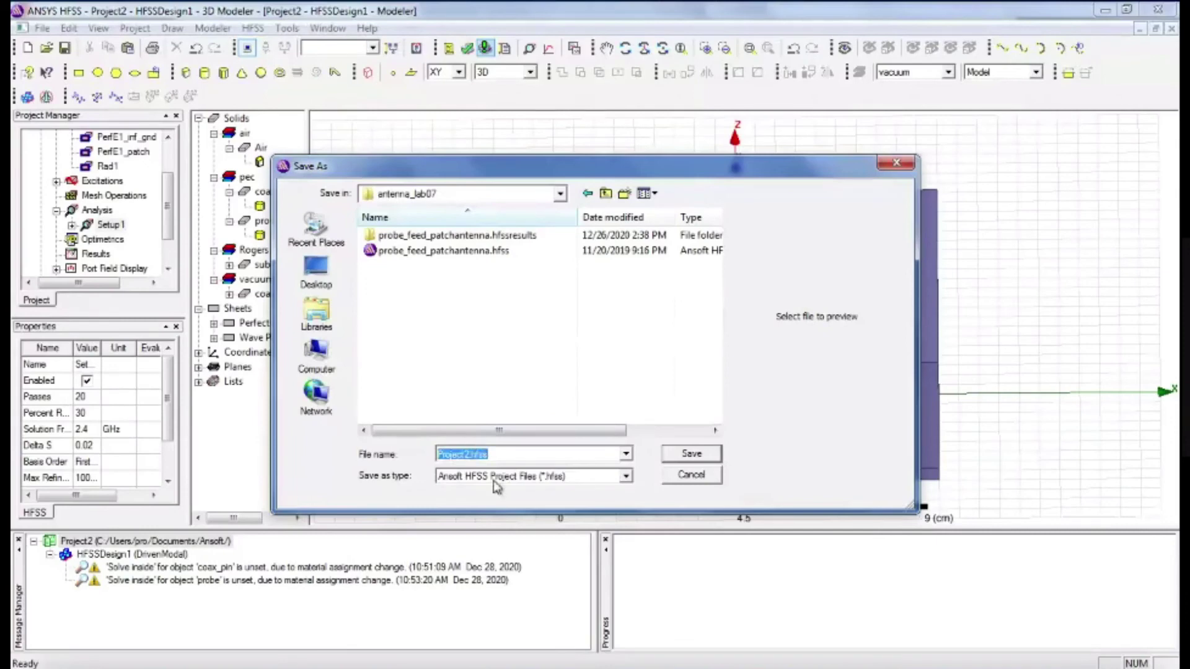
key("Left")
key("shift+Left")
key("shift+Left")
key("shift+Left")
key("shift+Left")
key("shift+Left")
type("coax")
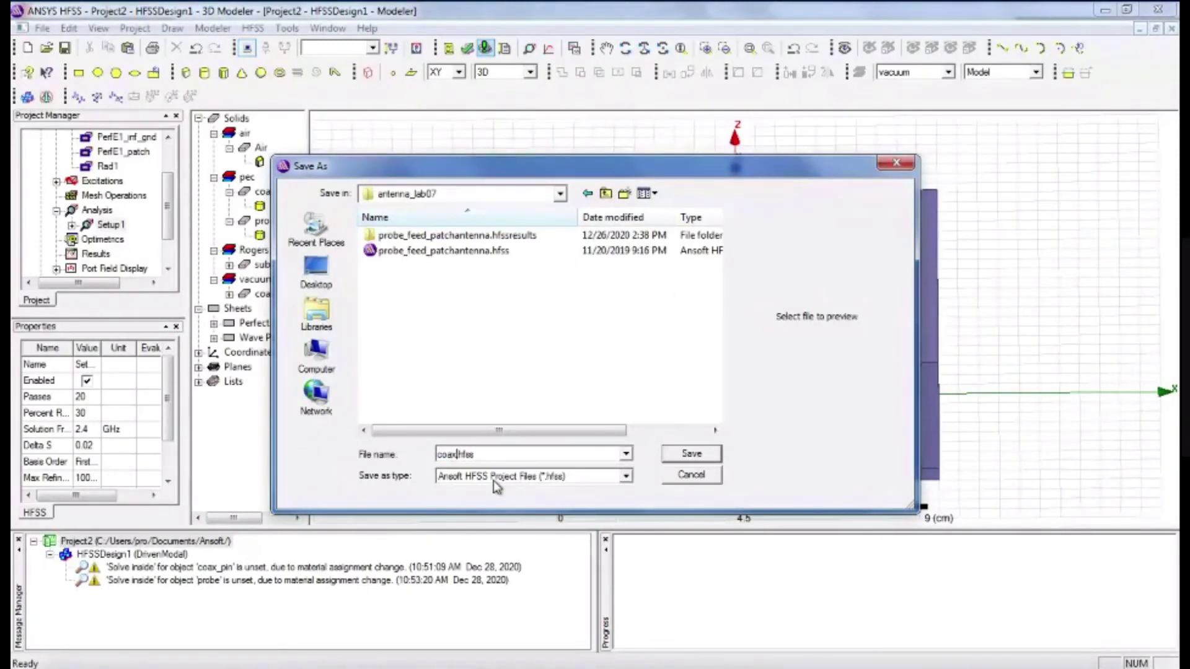
type("_probe_fee")
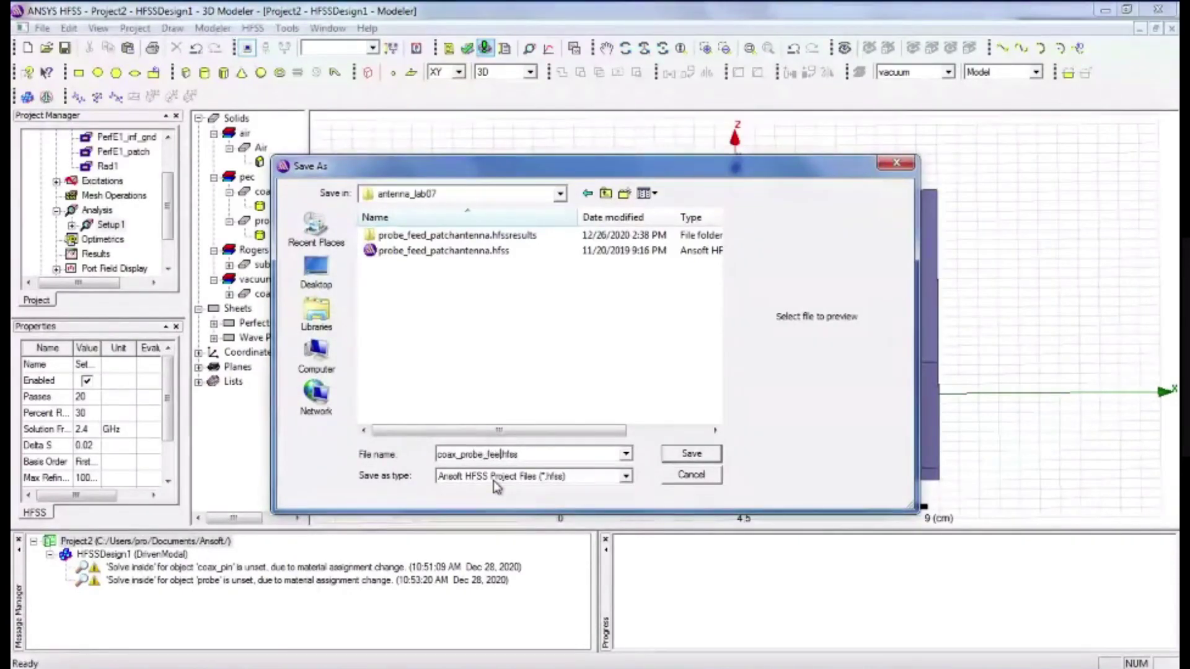
type("d_patch_ee")
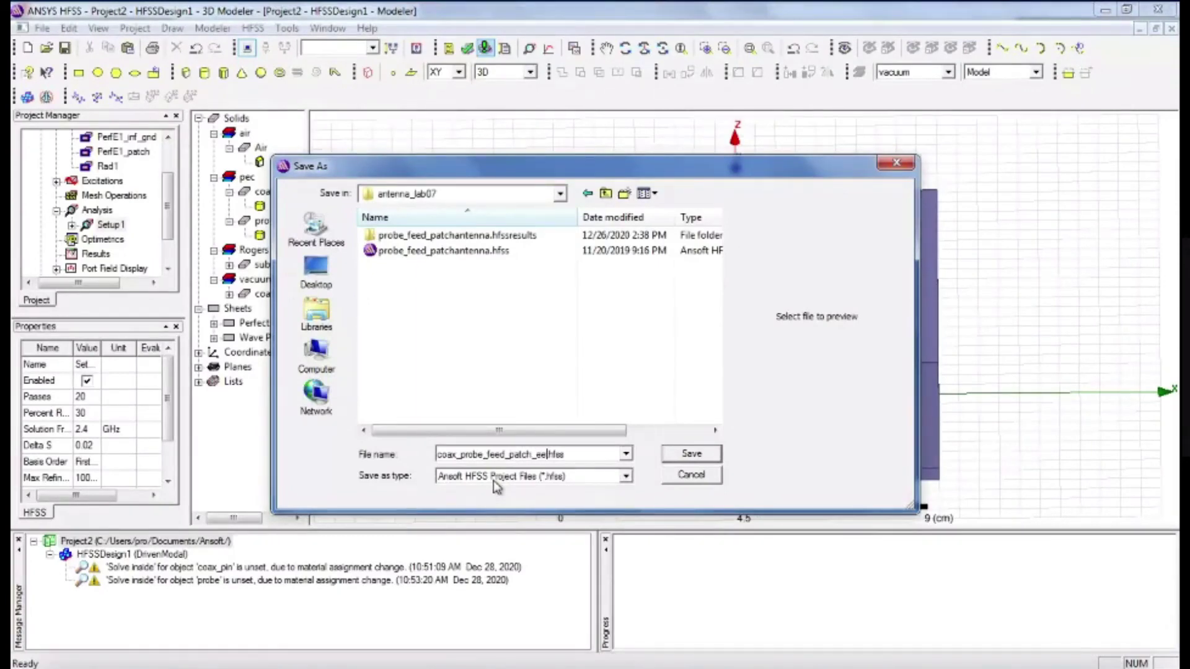
type("2017b")
key("Return")
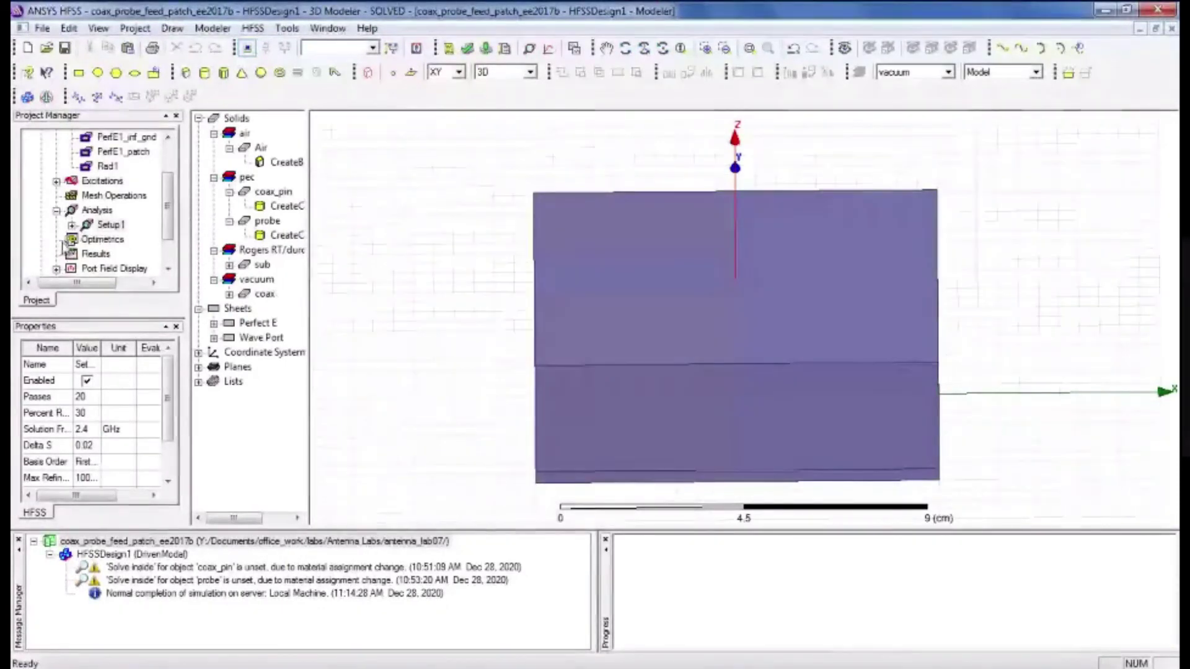
- Create a modal solution data rectangular plot of S(1,1) in dB over frequency, using the Setup1 sweep solution
left_click(91, 255)
right_click(92, 254)
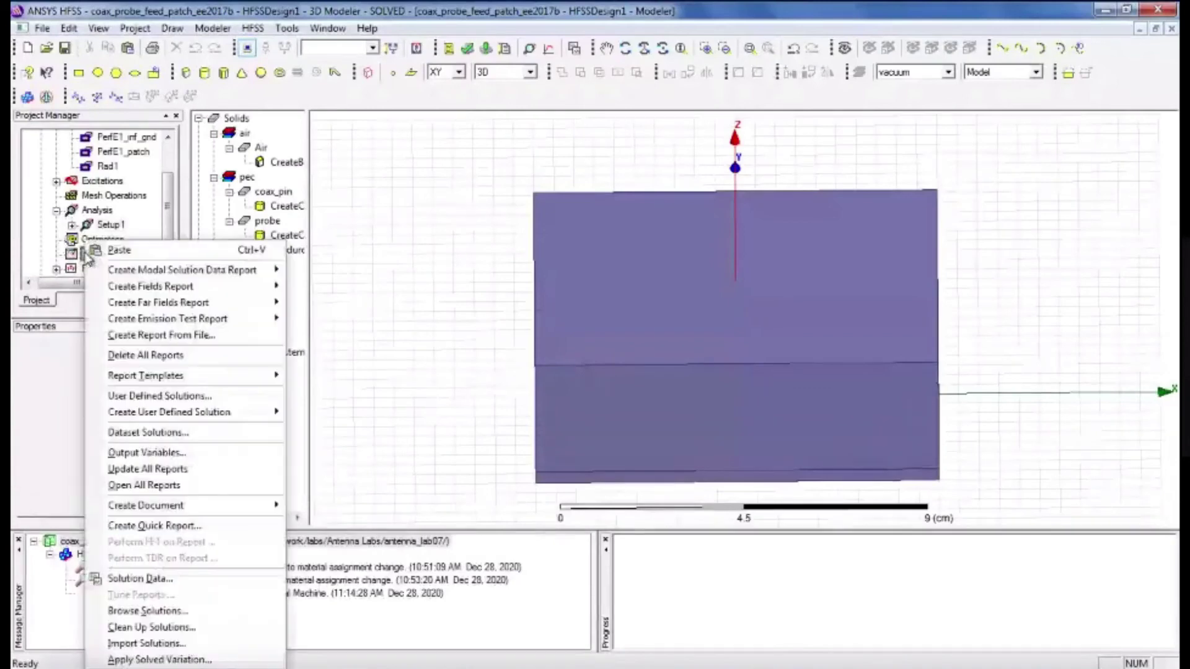
mouse_move(251, 279)
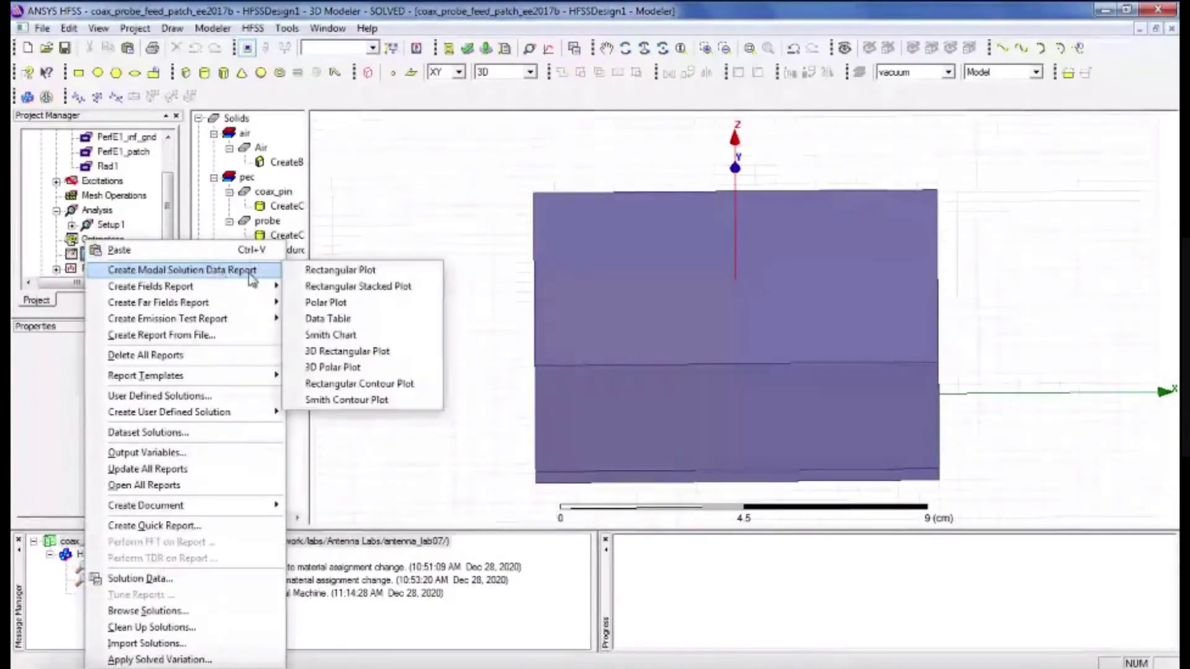
left_click(304, 271)
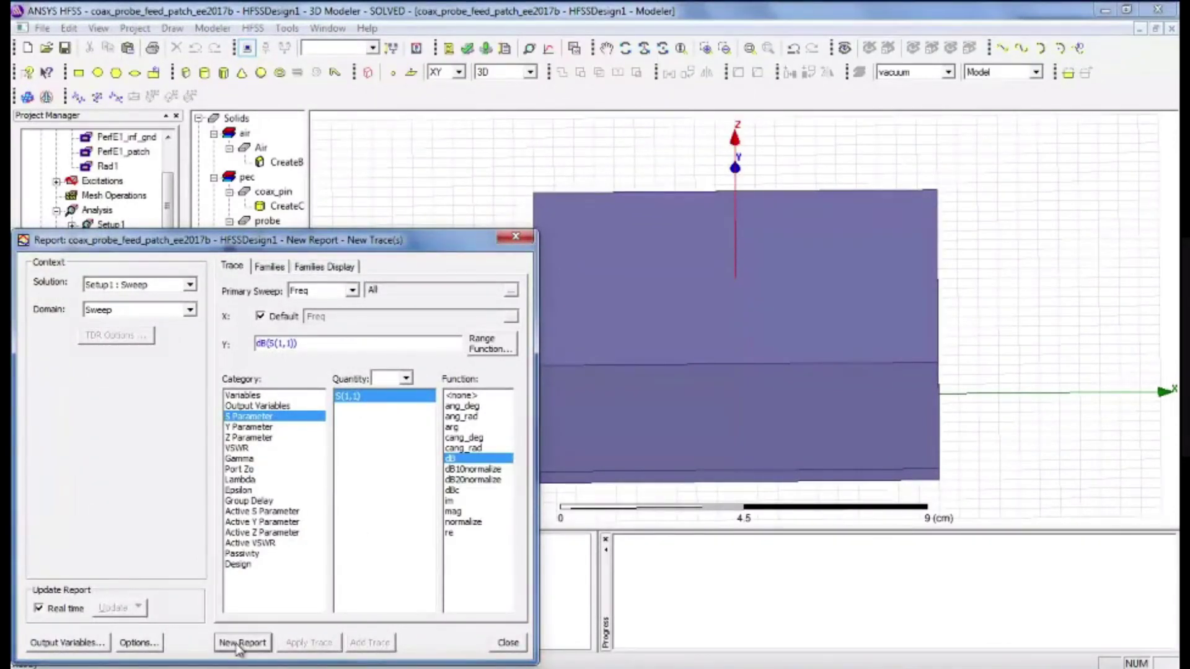
left_click(240, 645)
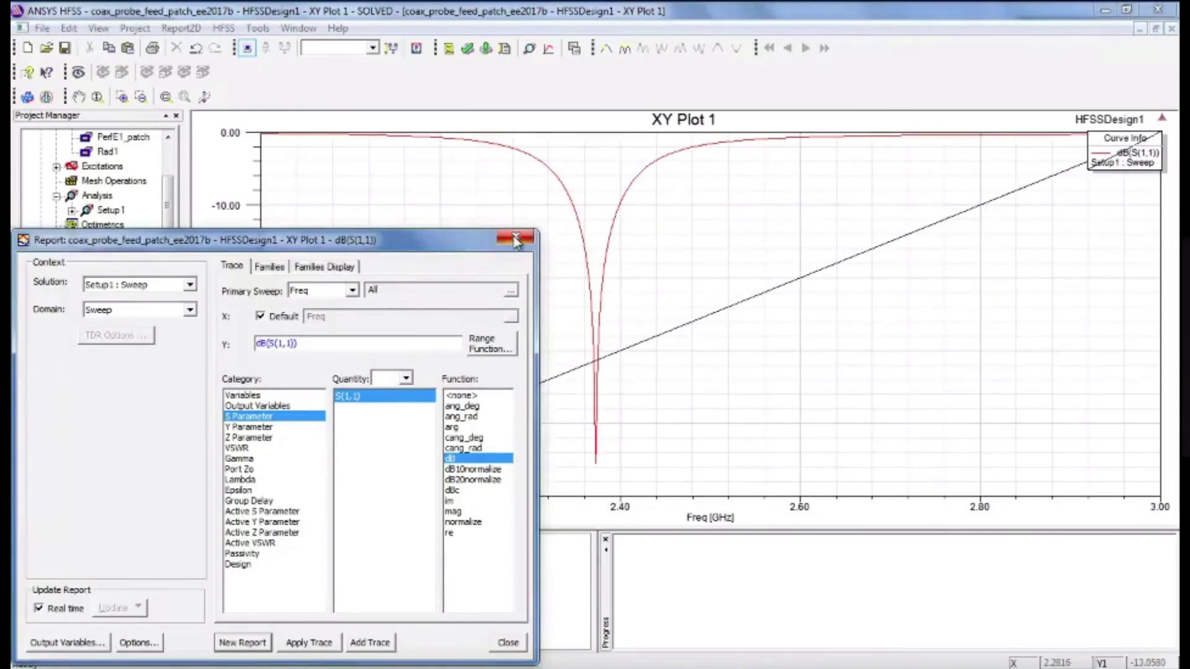
left_click(515, 239)
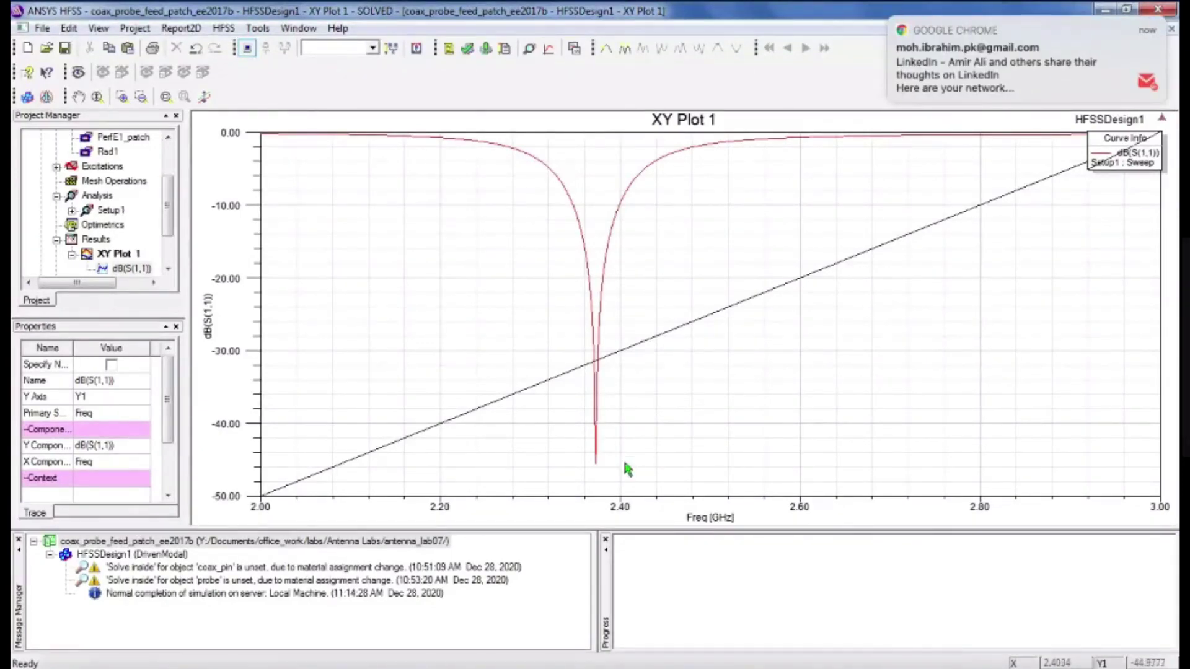
- Begin a far-field radiation pattern report on Infinite Sphere1 with GainTotal in dB as the plotted quantity
right_click(94, 243)
mouse_move(167, 268)
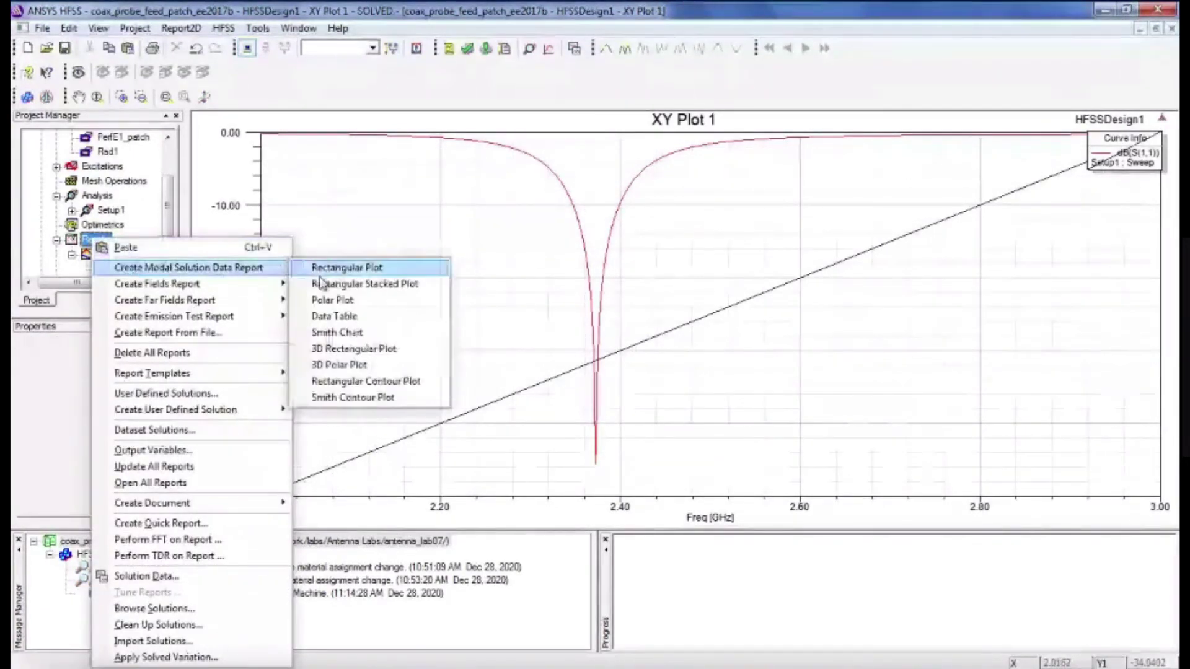
mouse_move(198, 300)
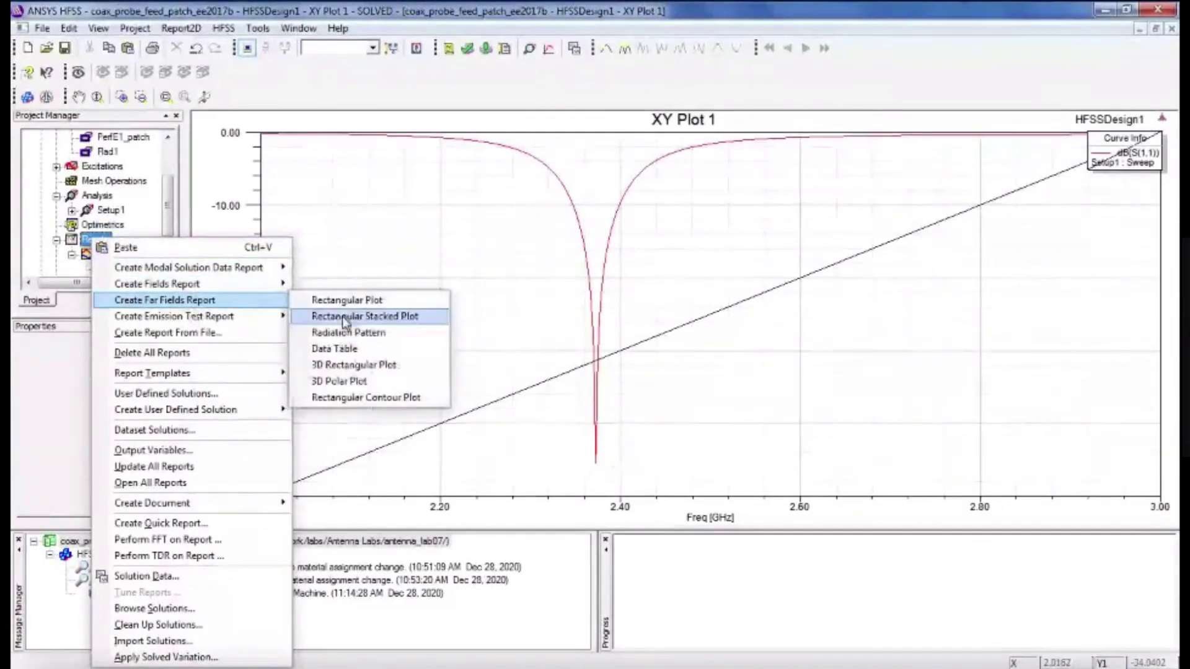
left_click(349, 332)
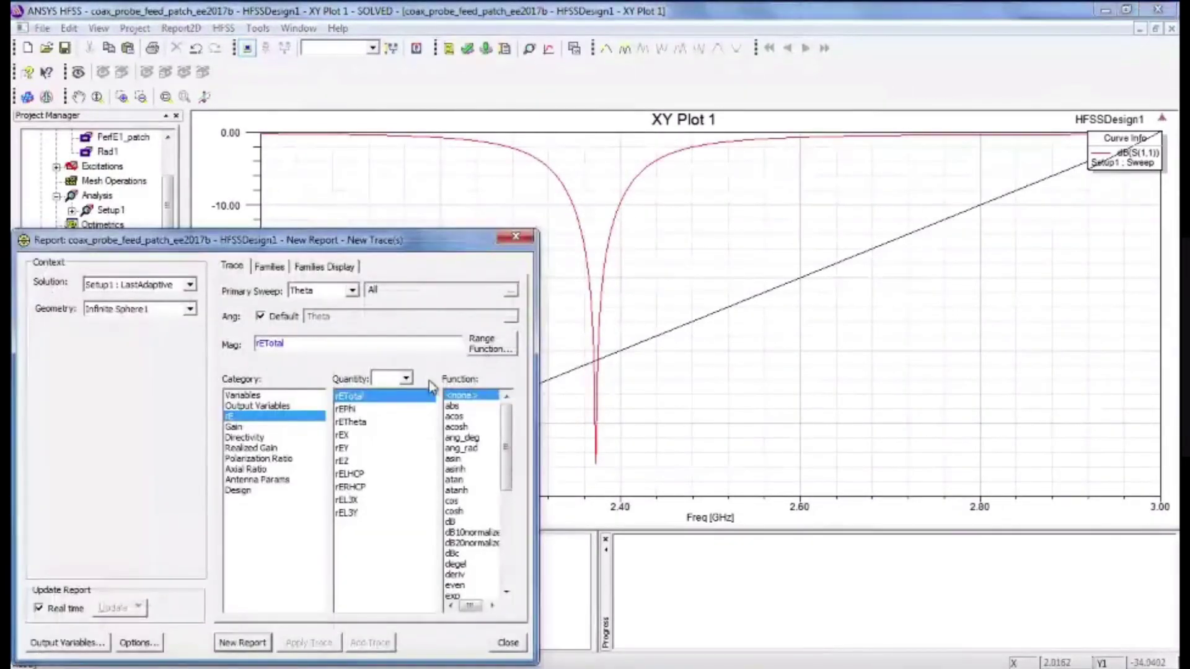
left_click(242, 428)
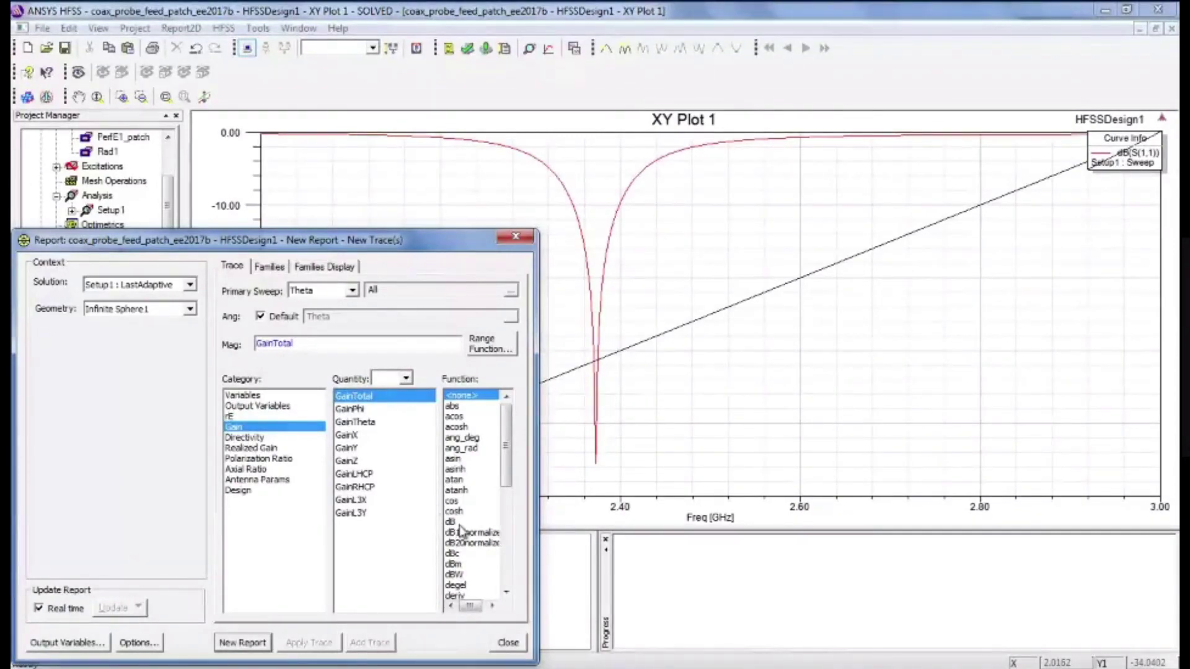
left_click(453, 522)
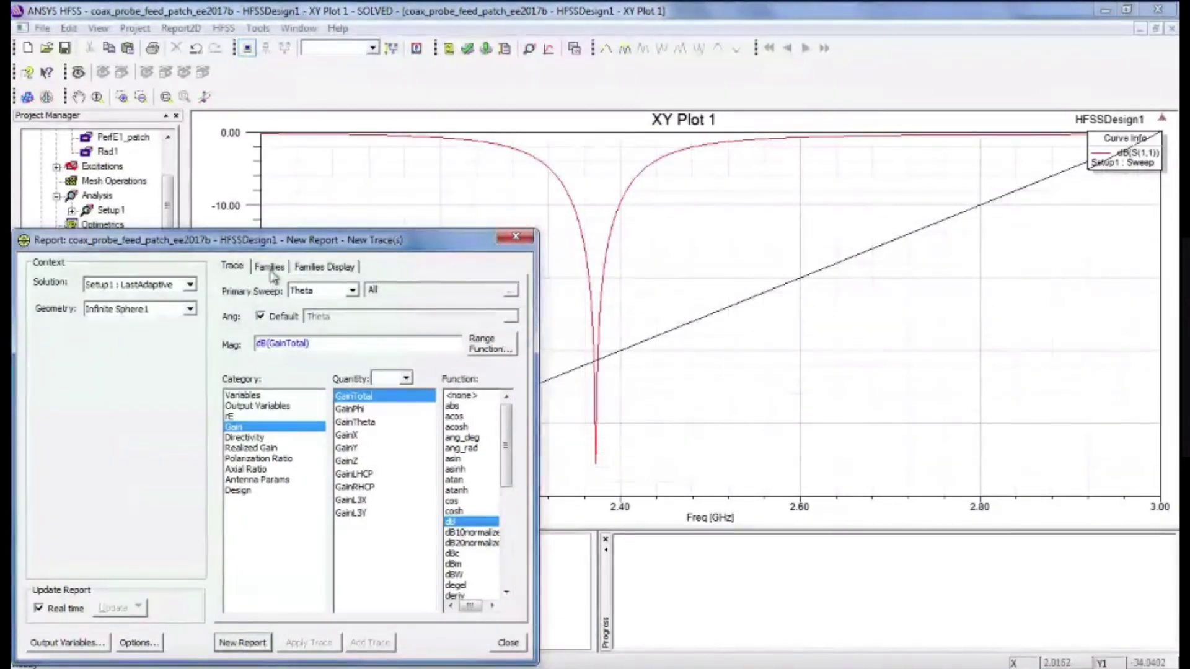
- Restrict the radiation pattern's Phi values to 0deg and 90deg, then generate the report
left_click(270, 266)
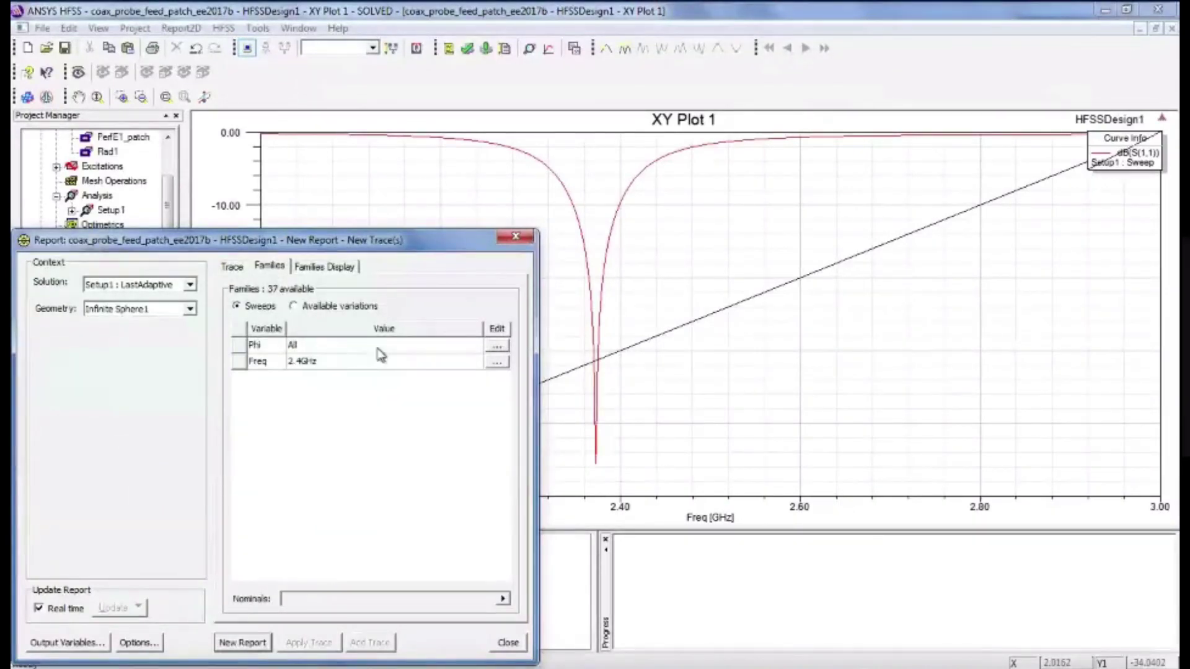
left_click(490, 346)
left_click(529, 371)
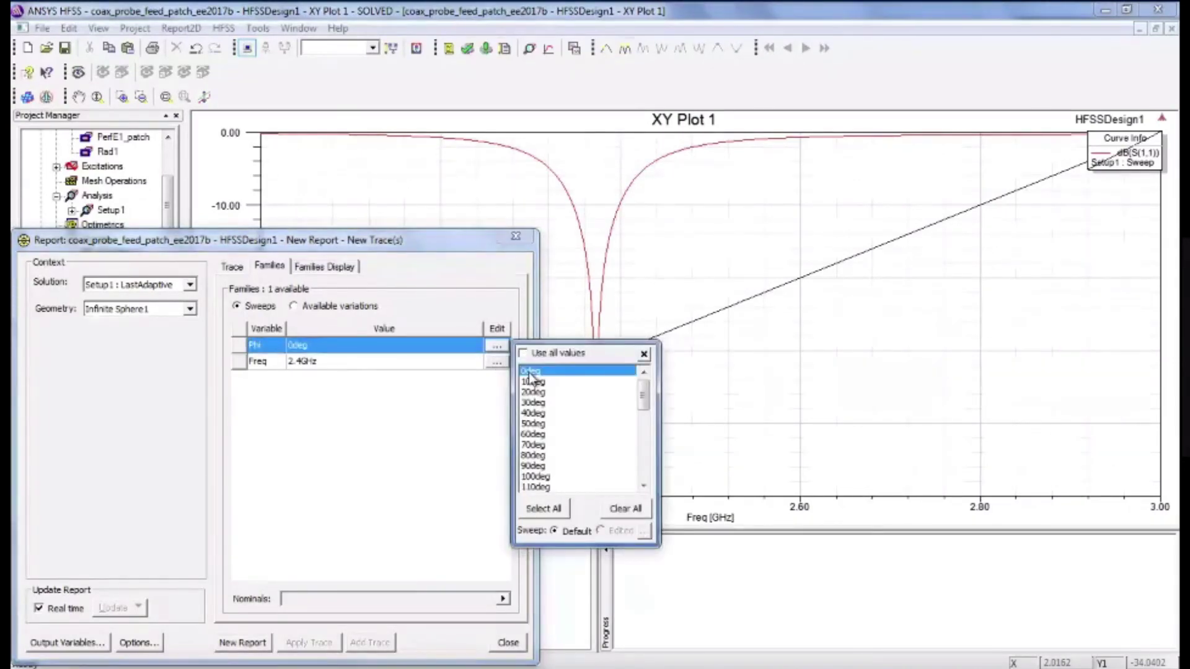
left_click(534, 466, "ctrl")
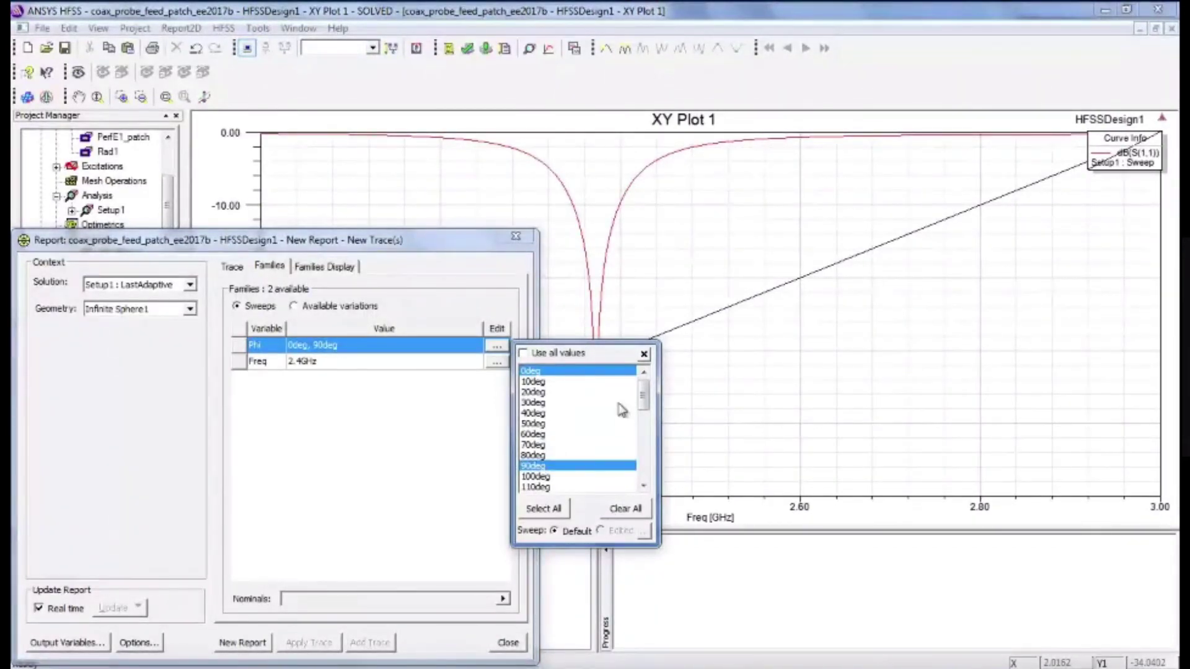
left_click(645, 354)
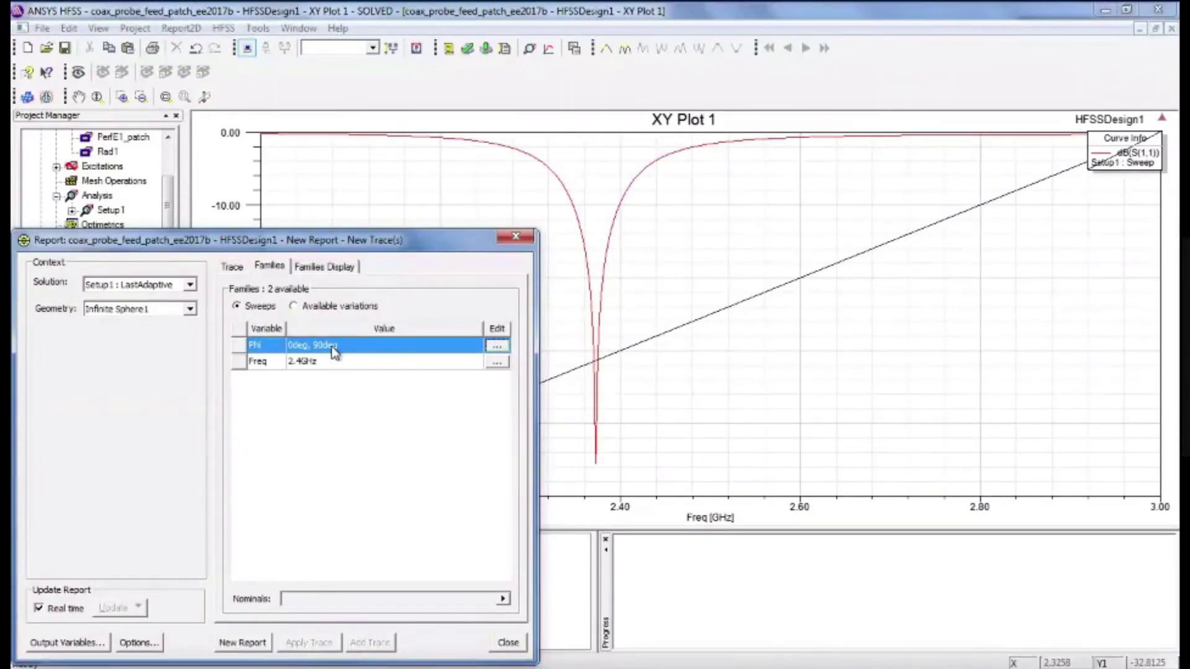
left_click(244, 643)
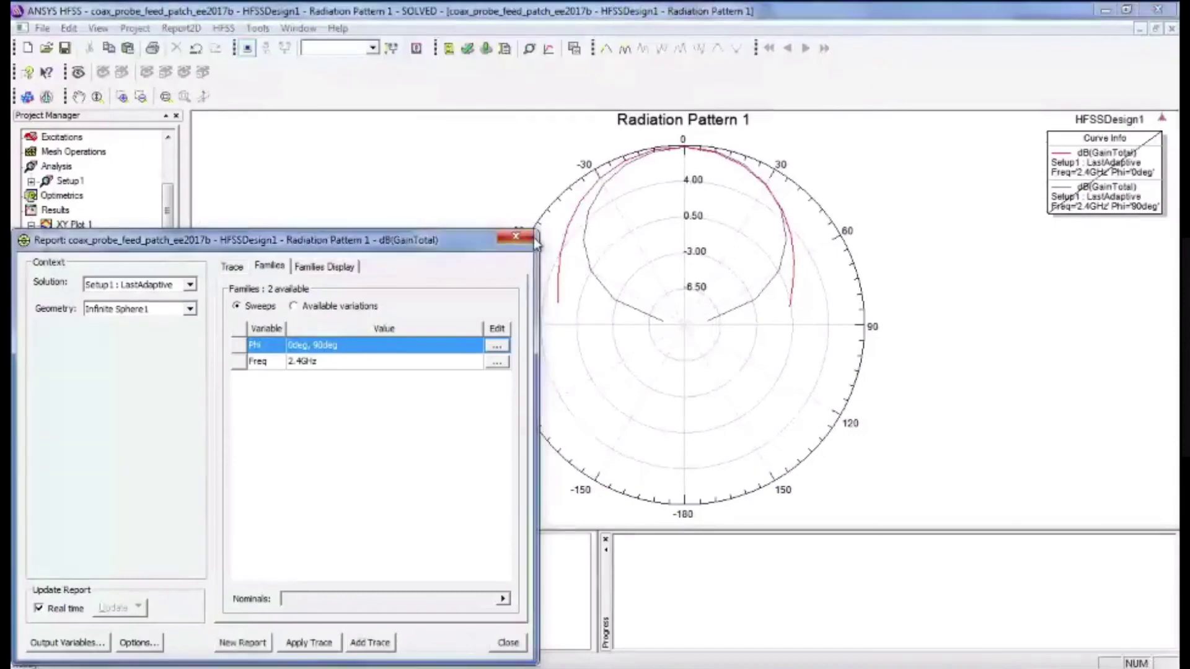
left_click(516, 236)
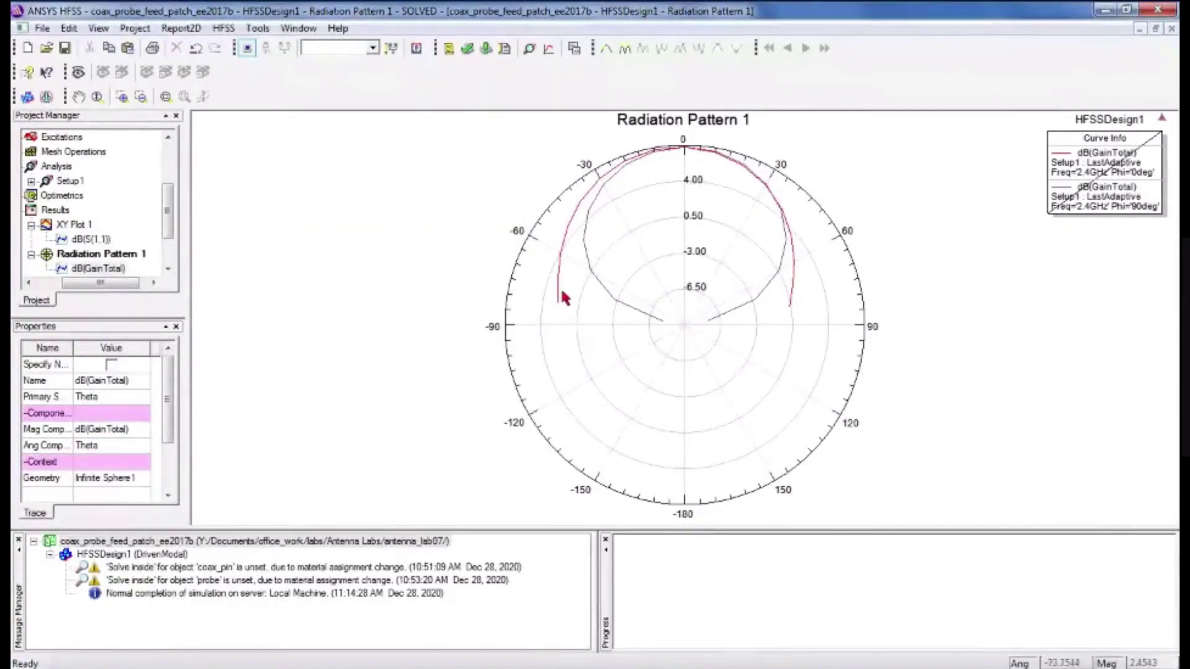
- Create a far-field 3D polar plot of GainTotal in dB over all Phi and Theta values
mouse_move(561, 310)
left_click(54, 210)
right_click(65, 212)
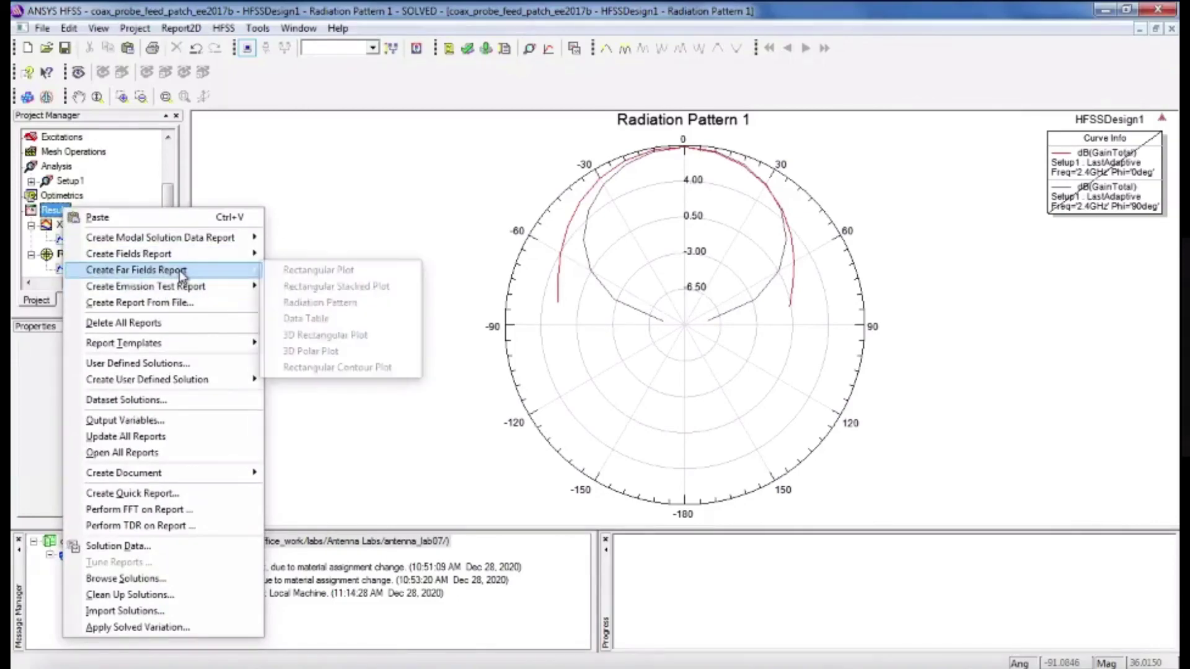
left_click(301, 352)
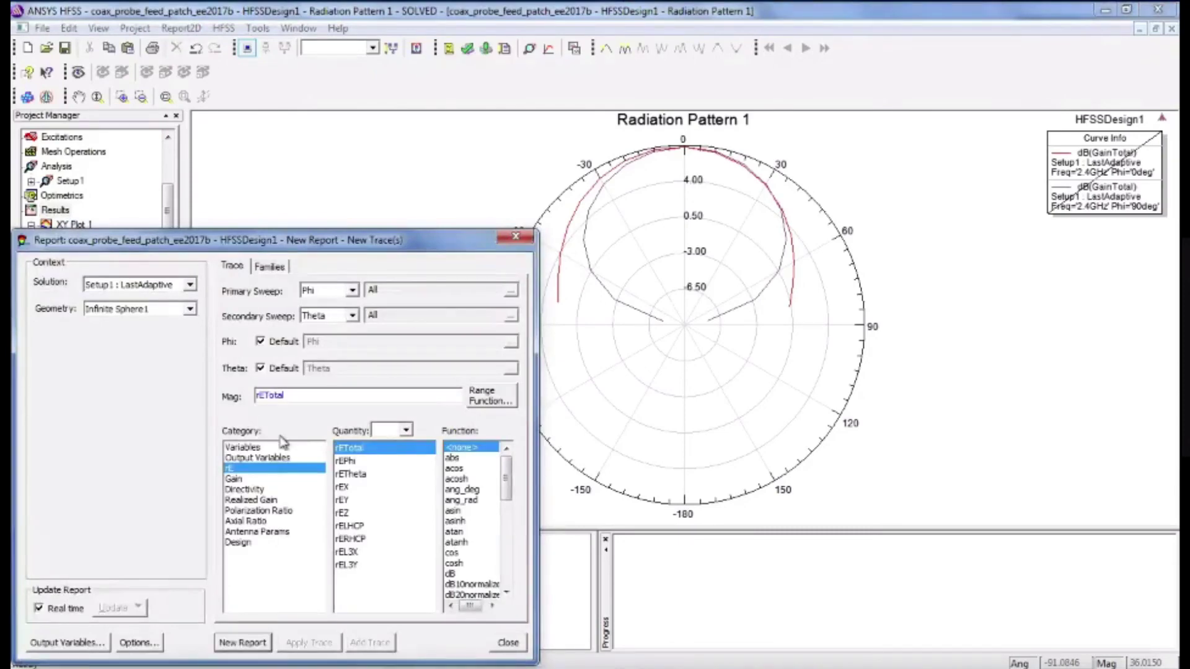
left_click(241, 479)
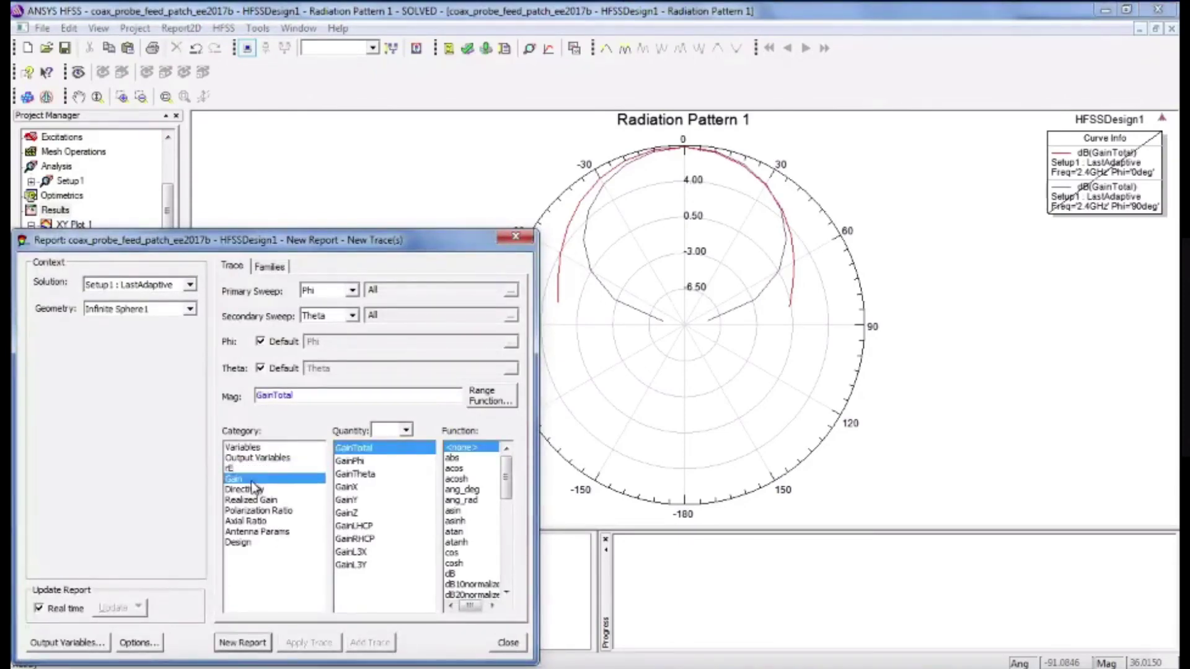
left_click(453, 573)
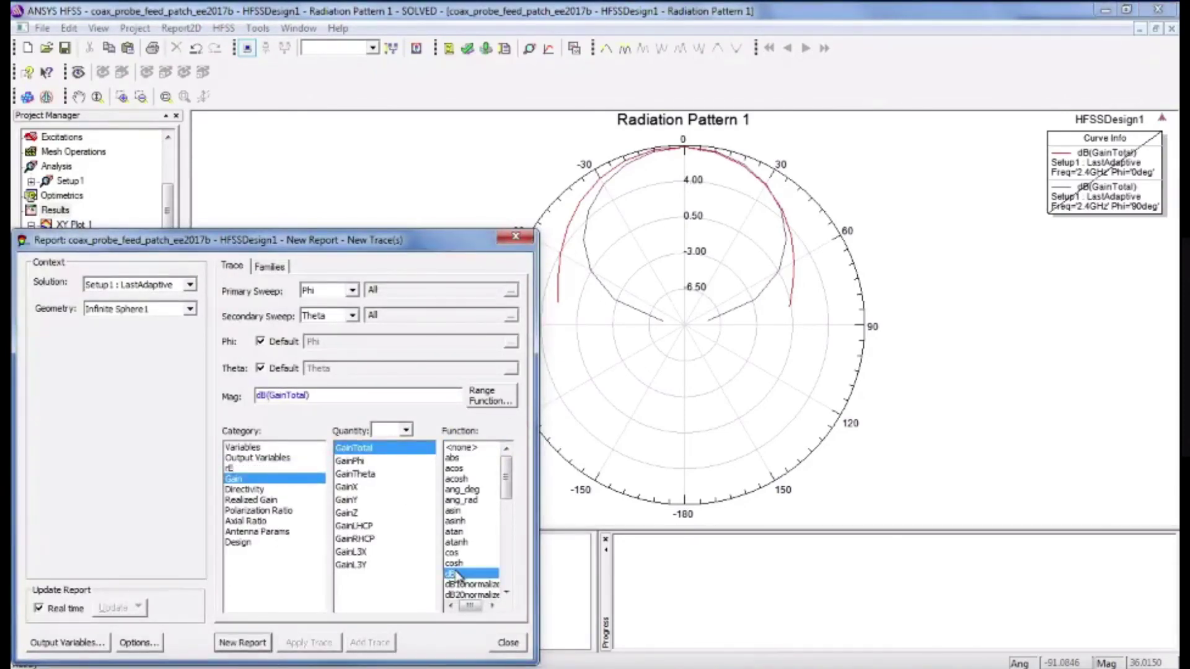
left_click(249, 643)
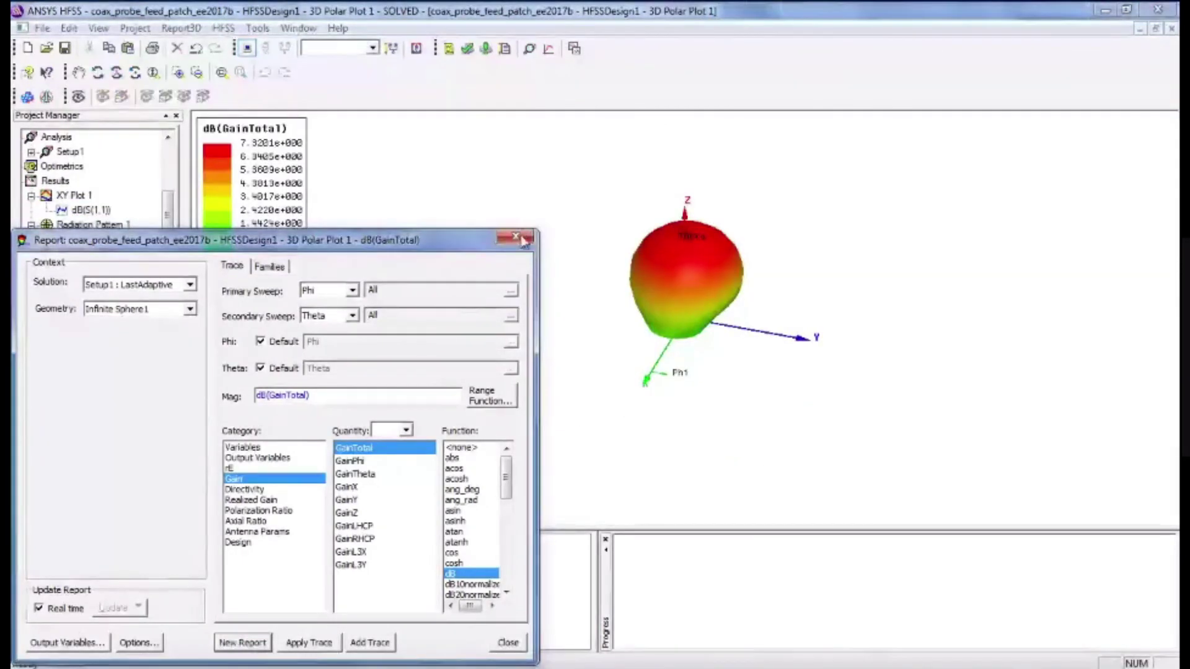
left_click(517, 236)
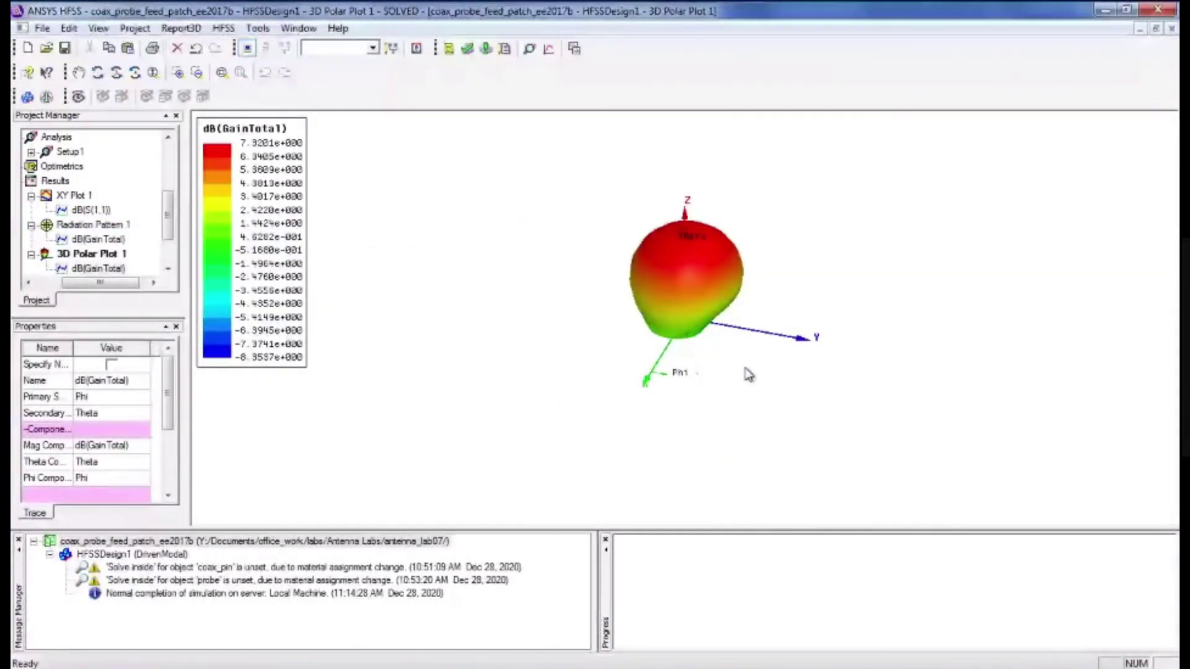
- Examine the shape of the 3D GainTotal polar plot from different sides around the X, Y and Z axes
left_click_drag(746, 374, 677, 367, "alt")
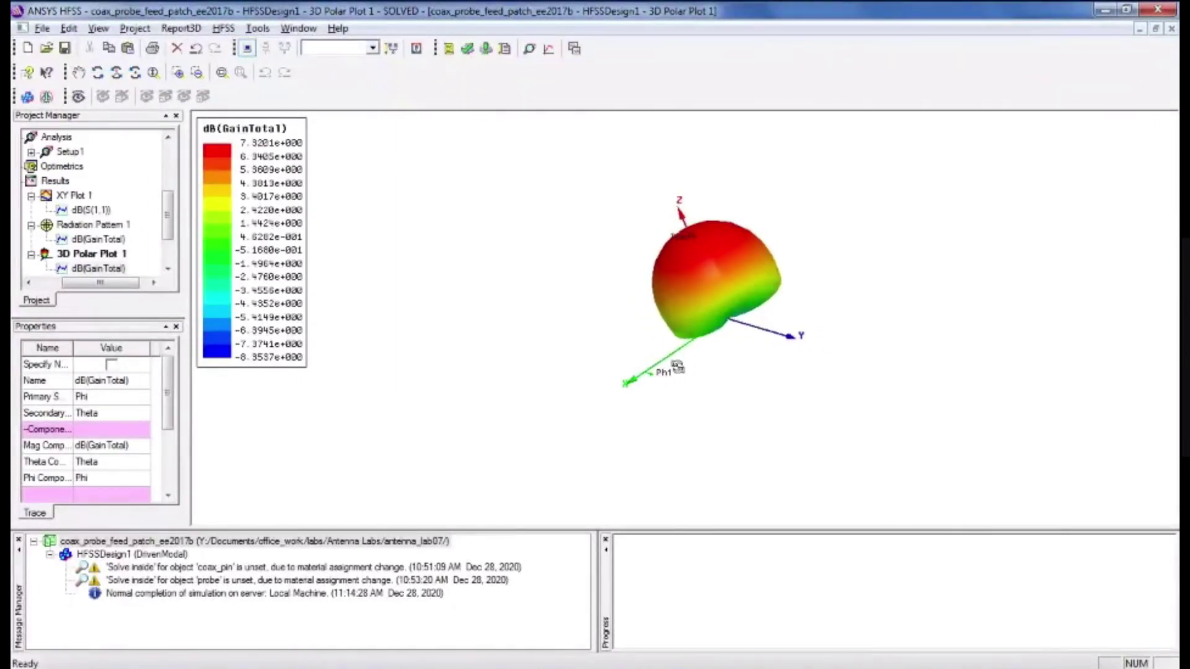
left_click_drag(815, 354, 1035, 274, "alt")
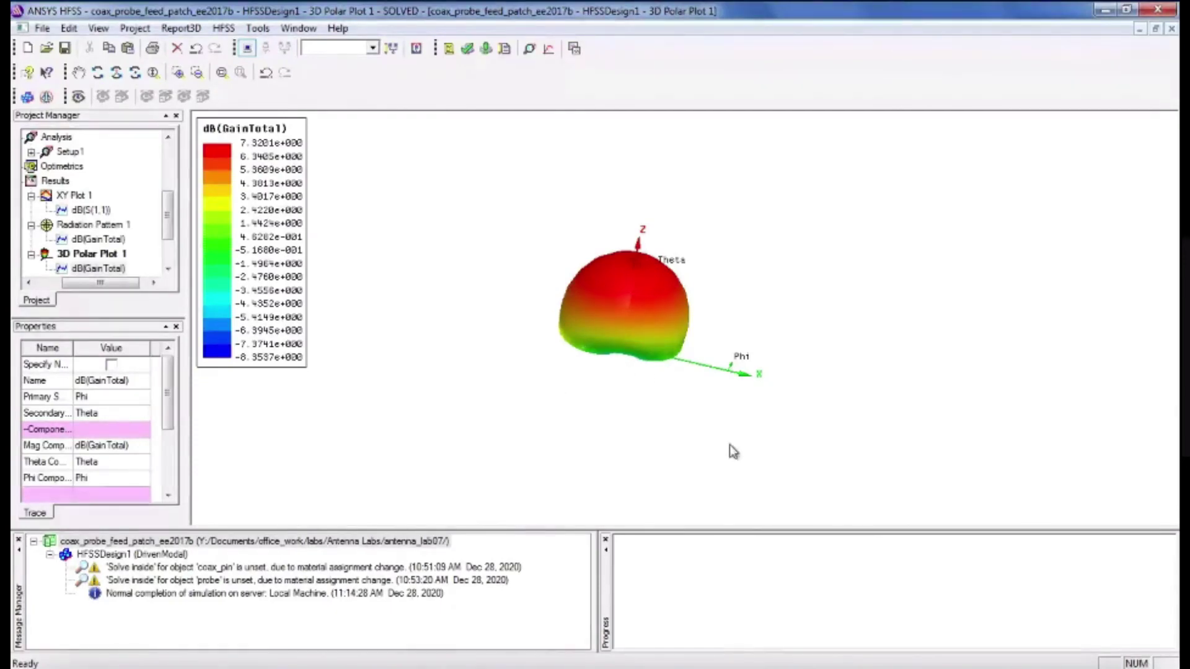
- Switch to the PowerPoint lab slides, review the Results slide on the required reports, and finish on the Thank You slide
left_click(888, 659)
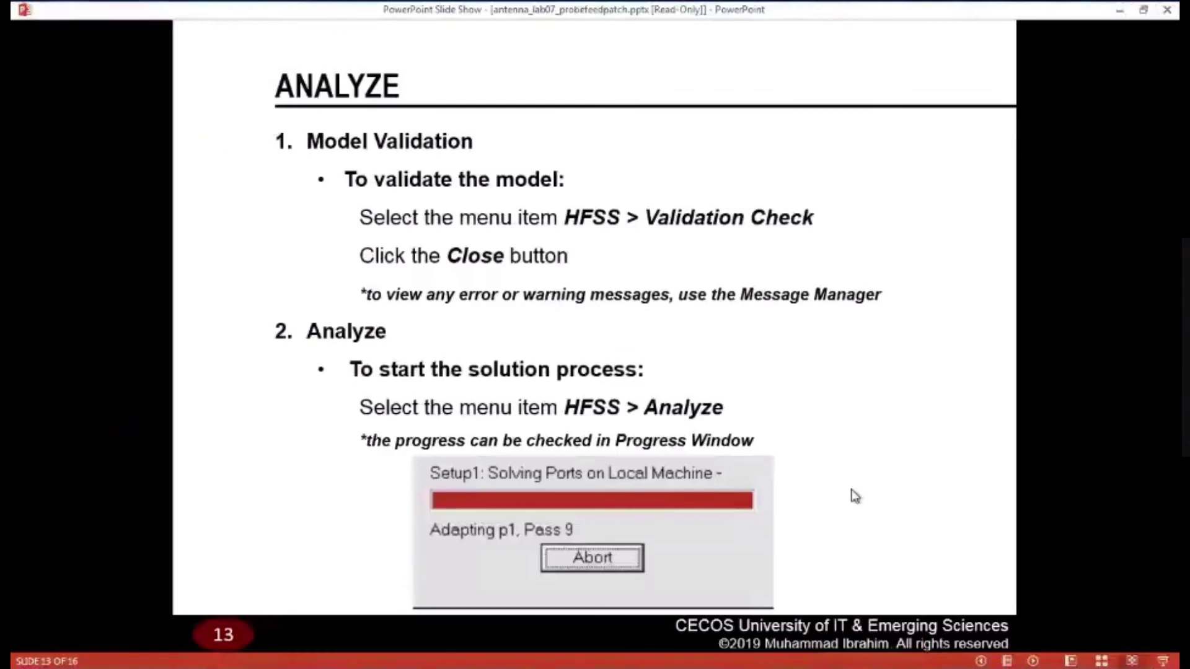
key("Right")
key("Right")
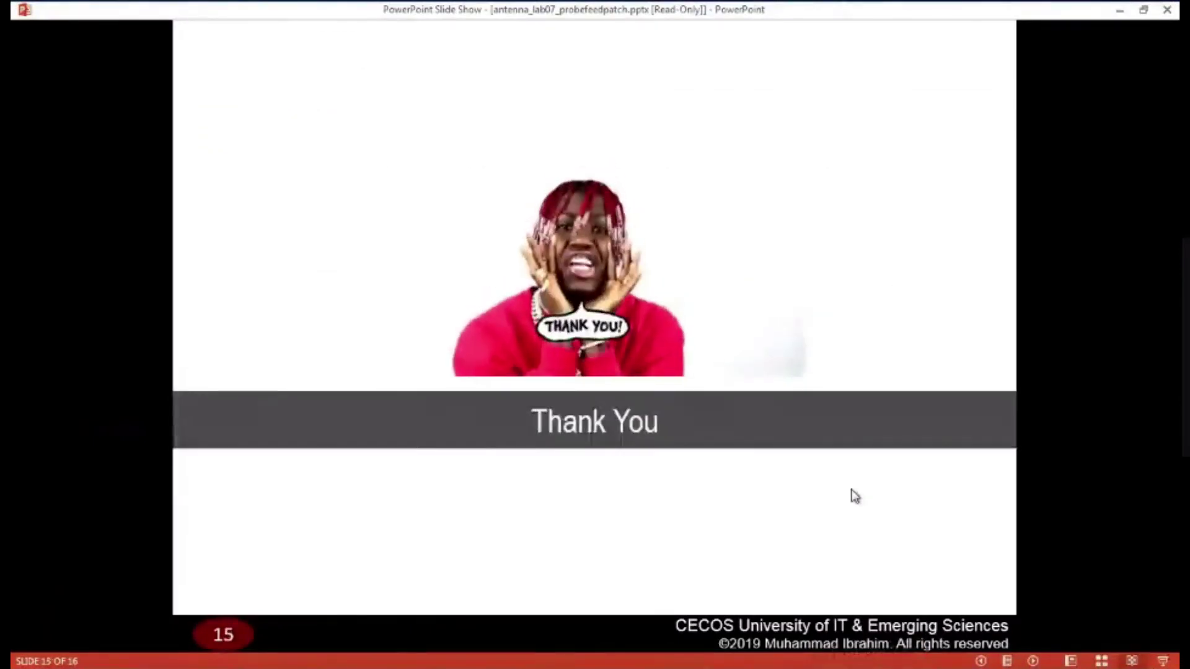
key("Left")
key("Left")
key("Right")
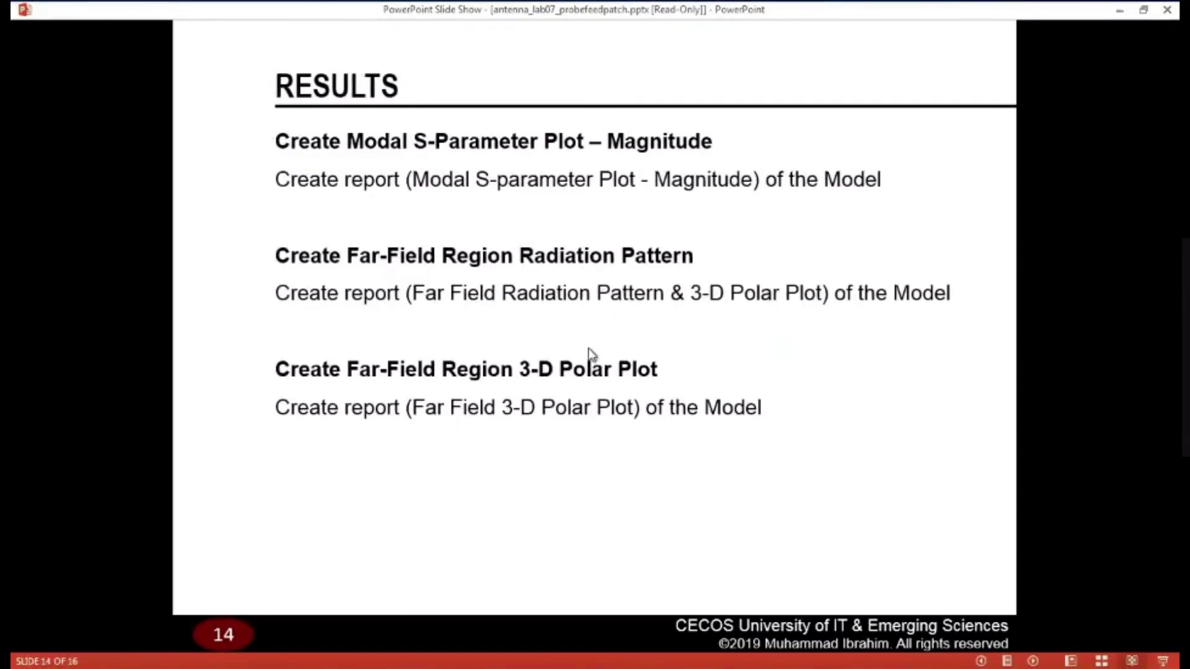
left_click(526, 437)
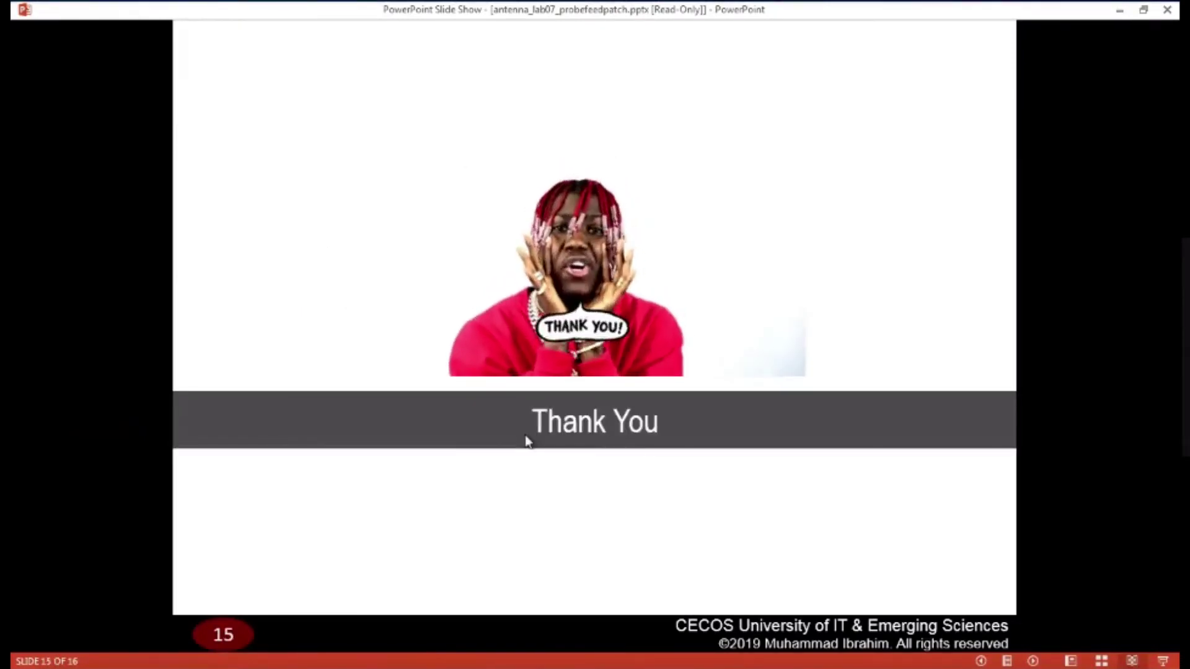